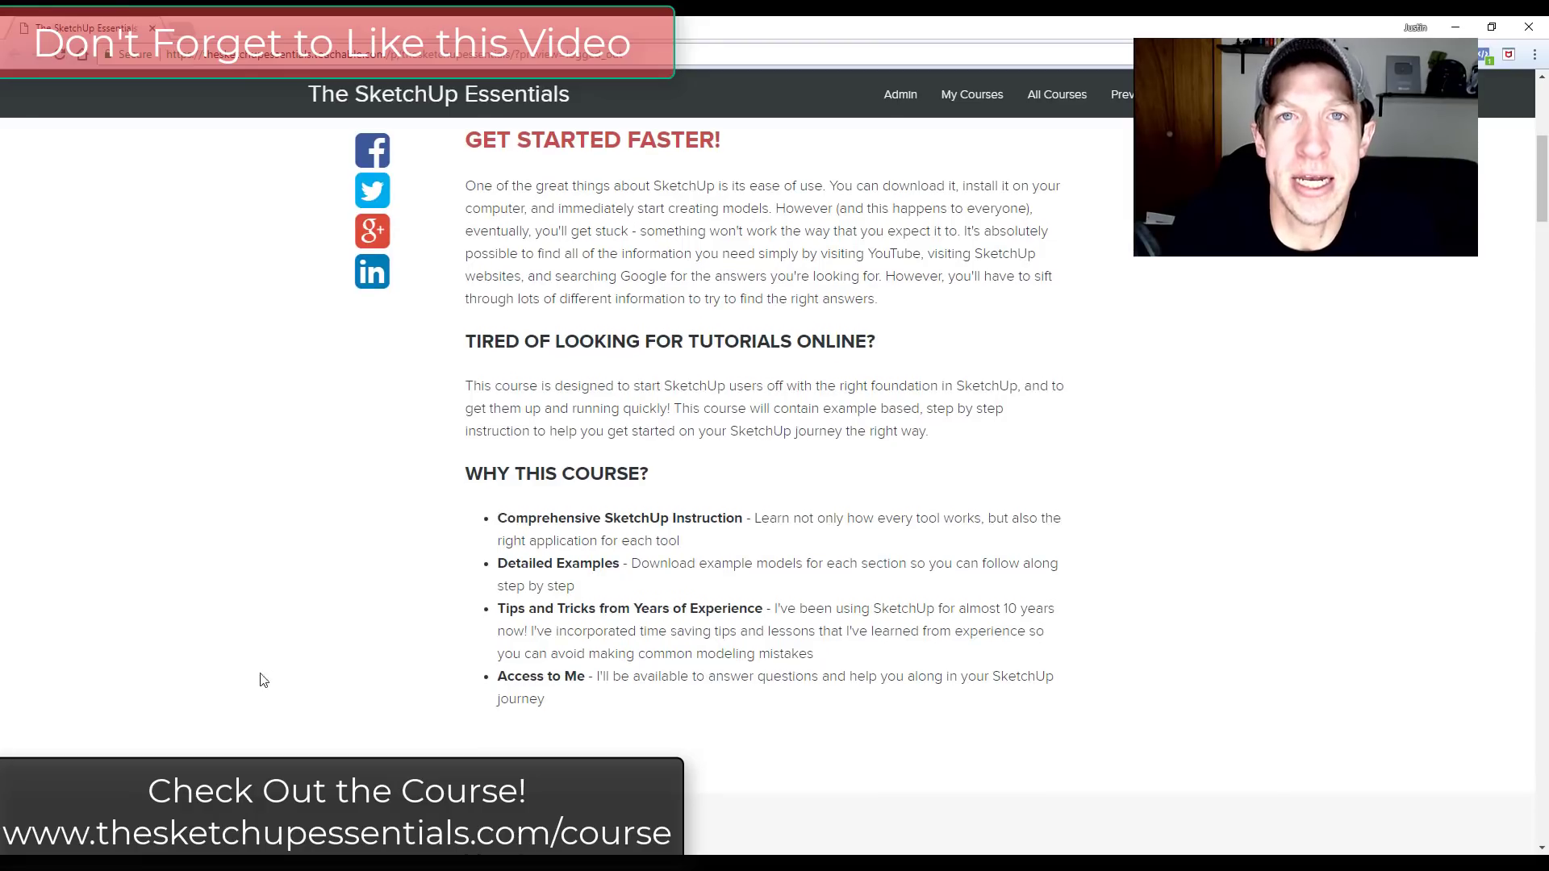
Step: Read through the SketchUp course page, from the introduction down to the Layout construction documents section
scroll(348, 609, "down", 8)
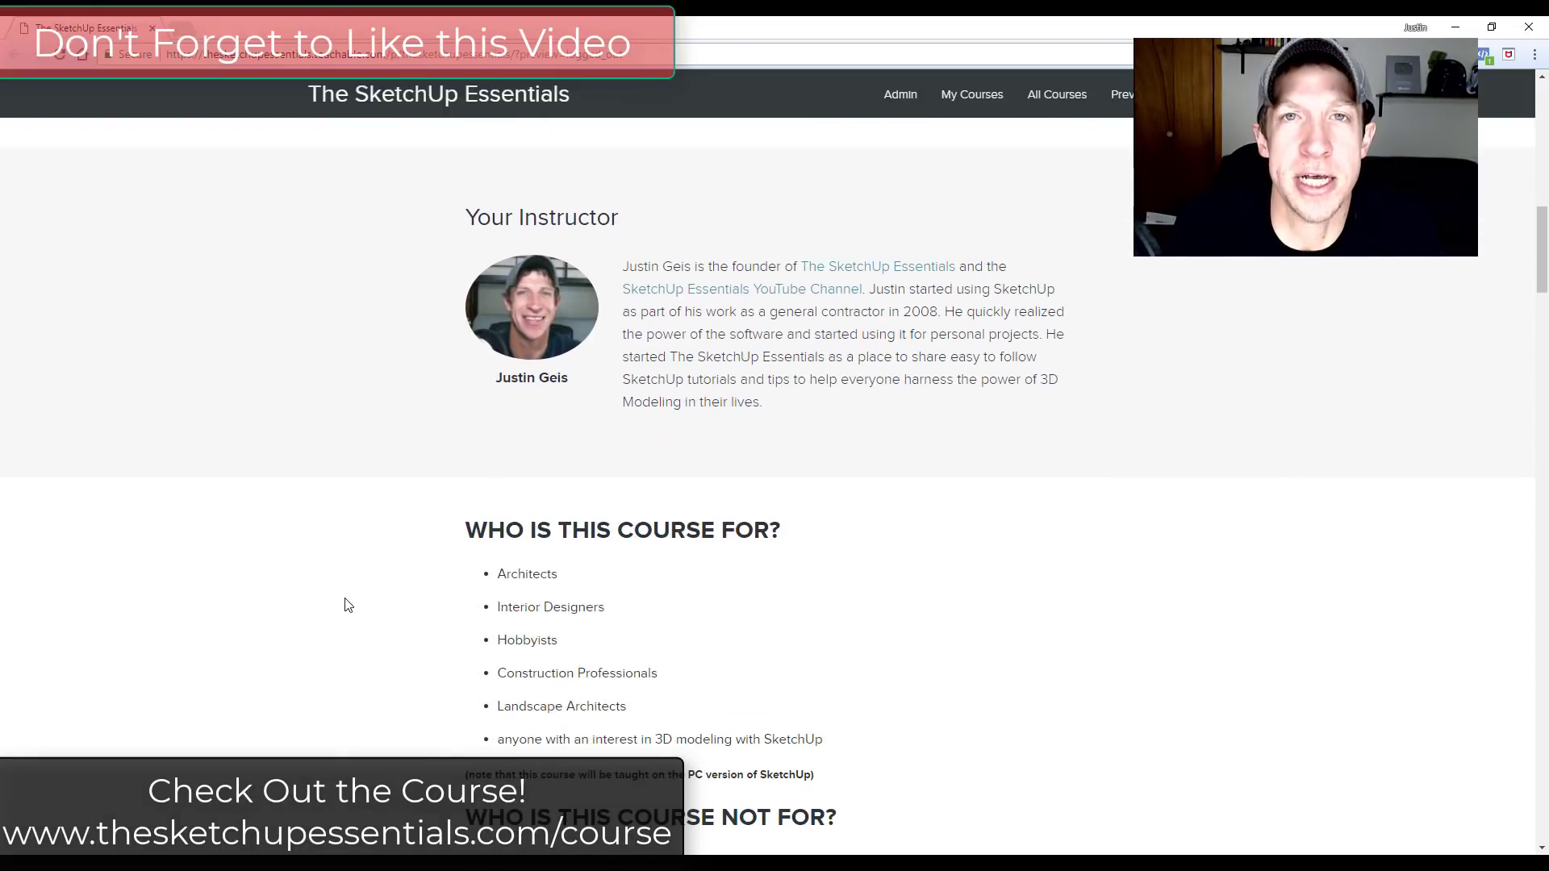
scroll(349, 605, "down", 4)
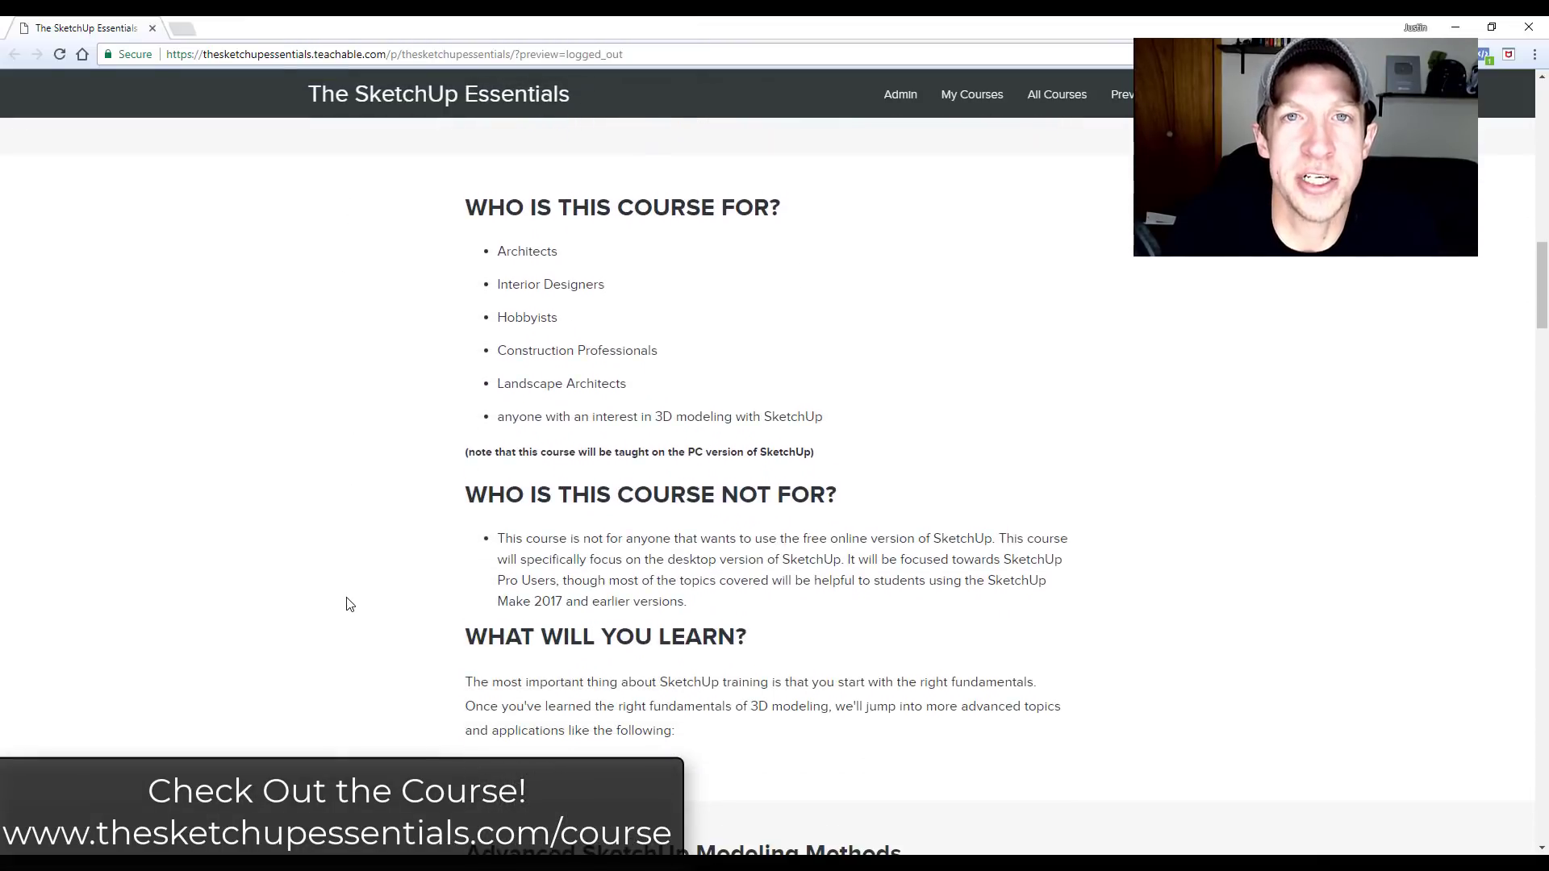
scroll(452, 548, "down", 6)
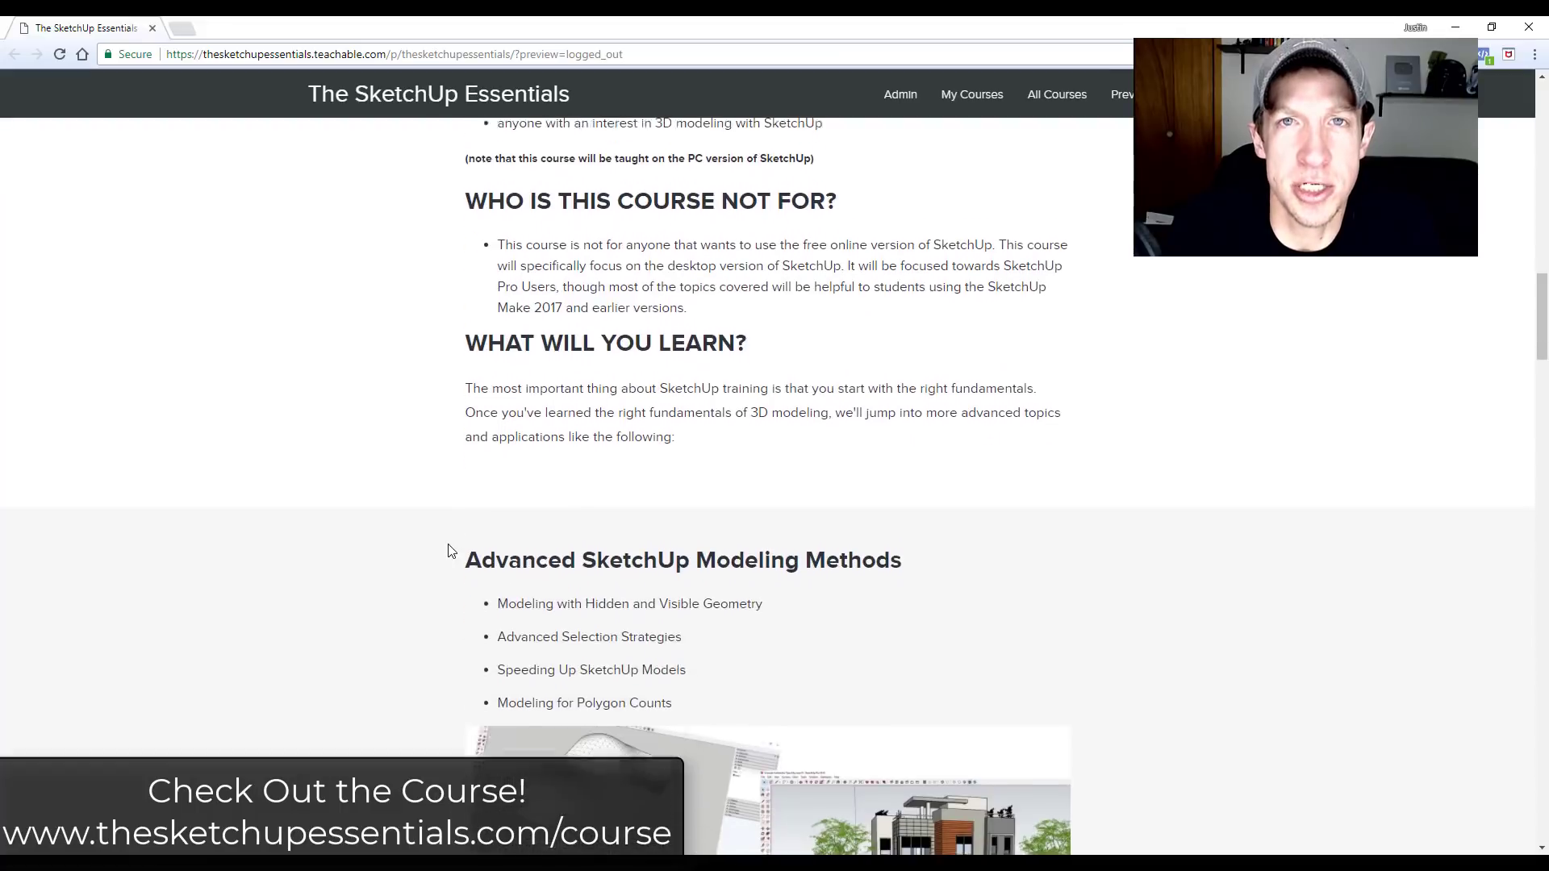
scroll(442, 546, "down", 2)
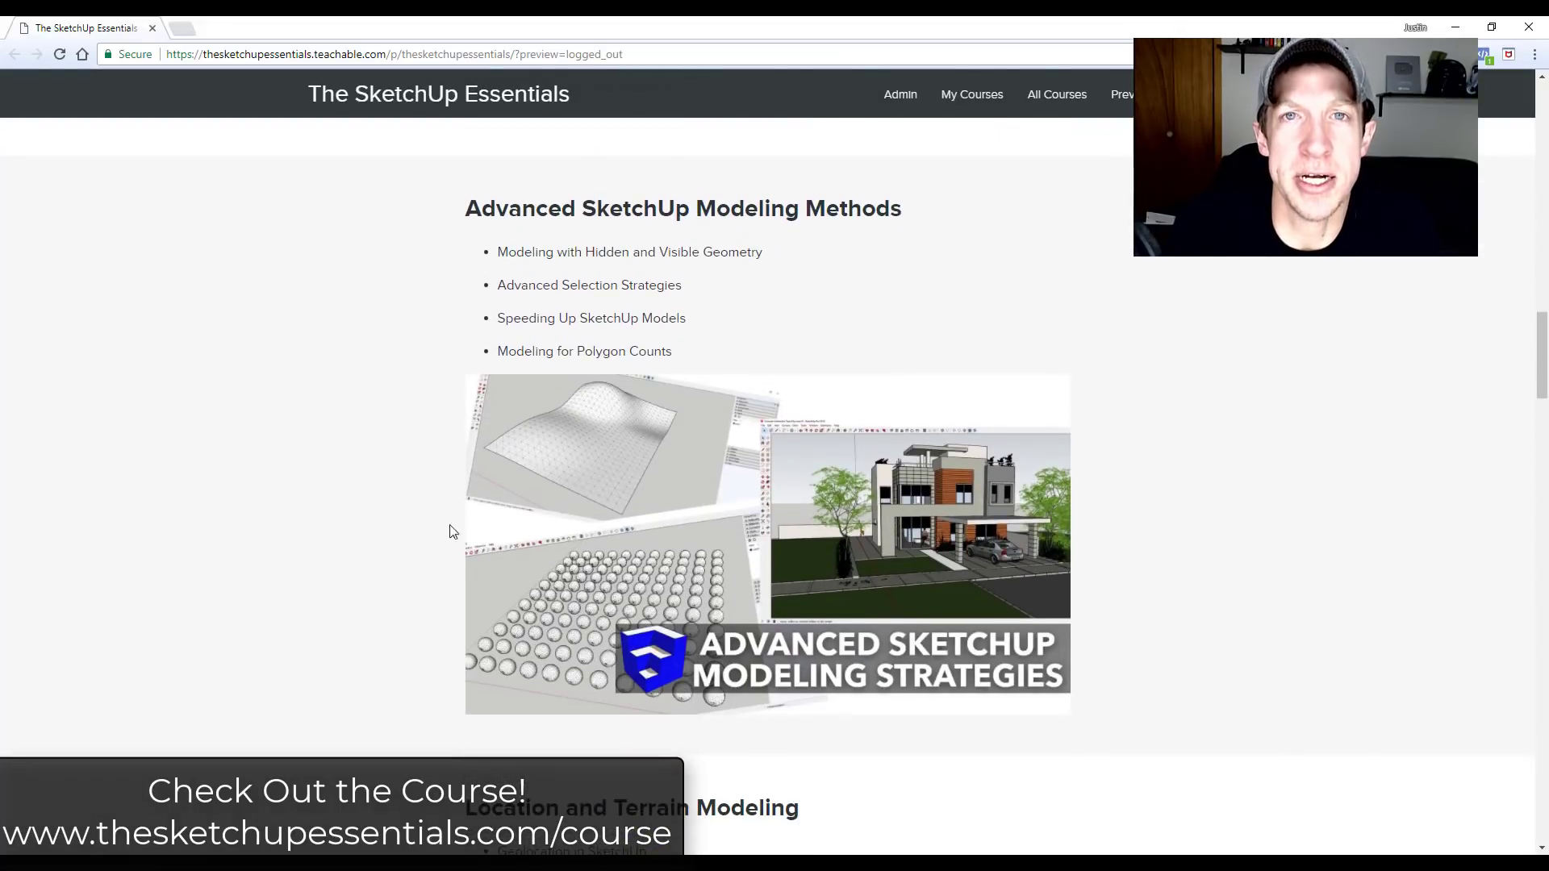
scroll(462, 462, "down", 8)
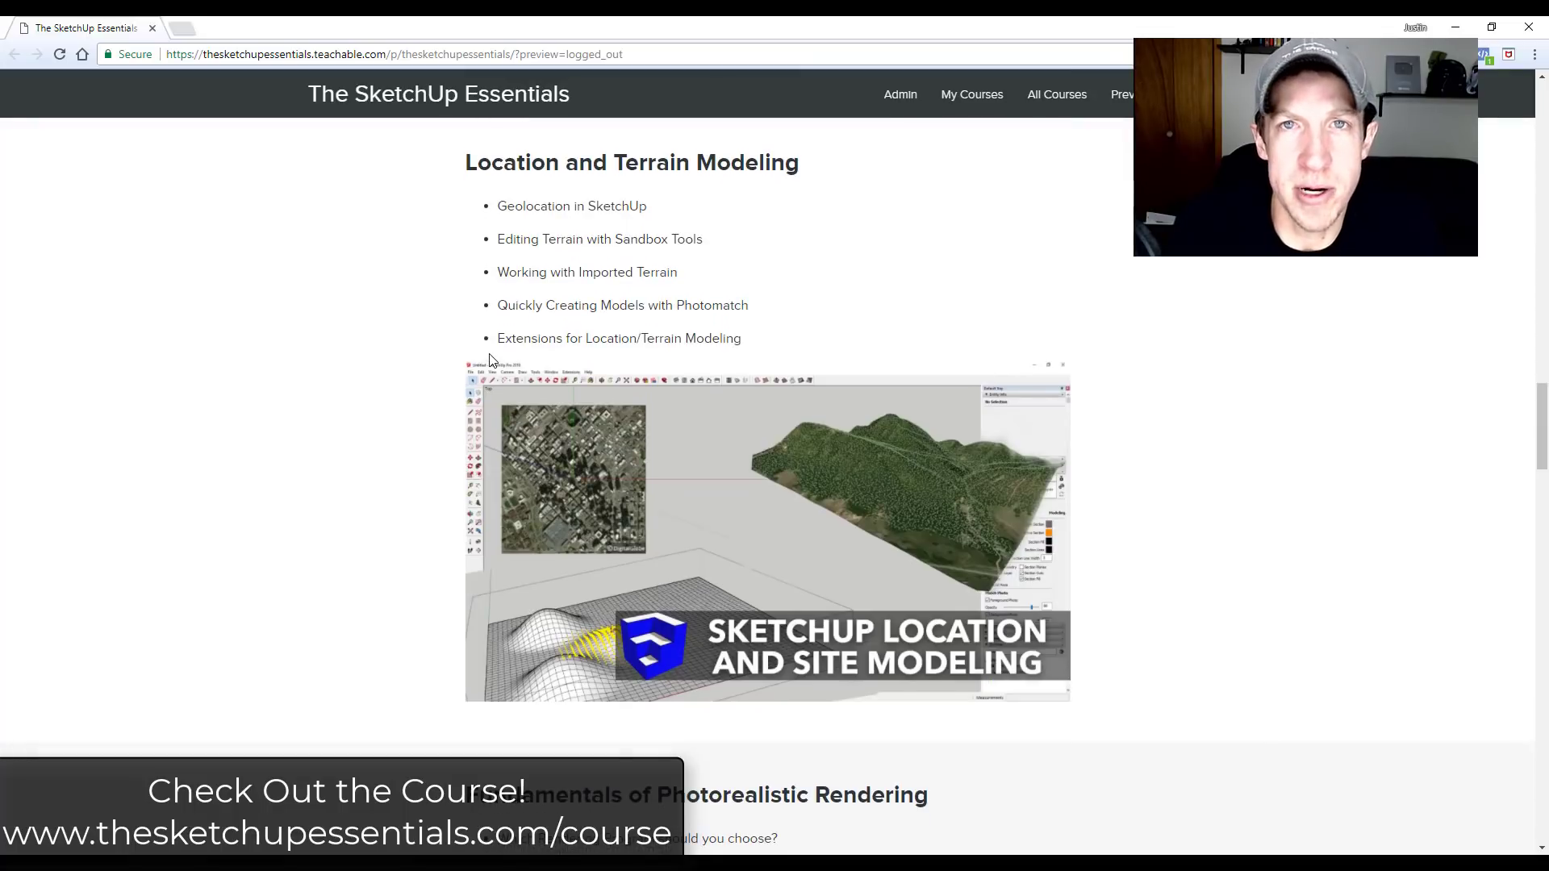
scroll(473, 379, "down", 7)
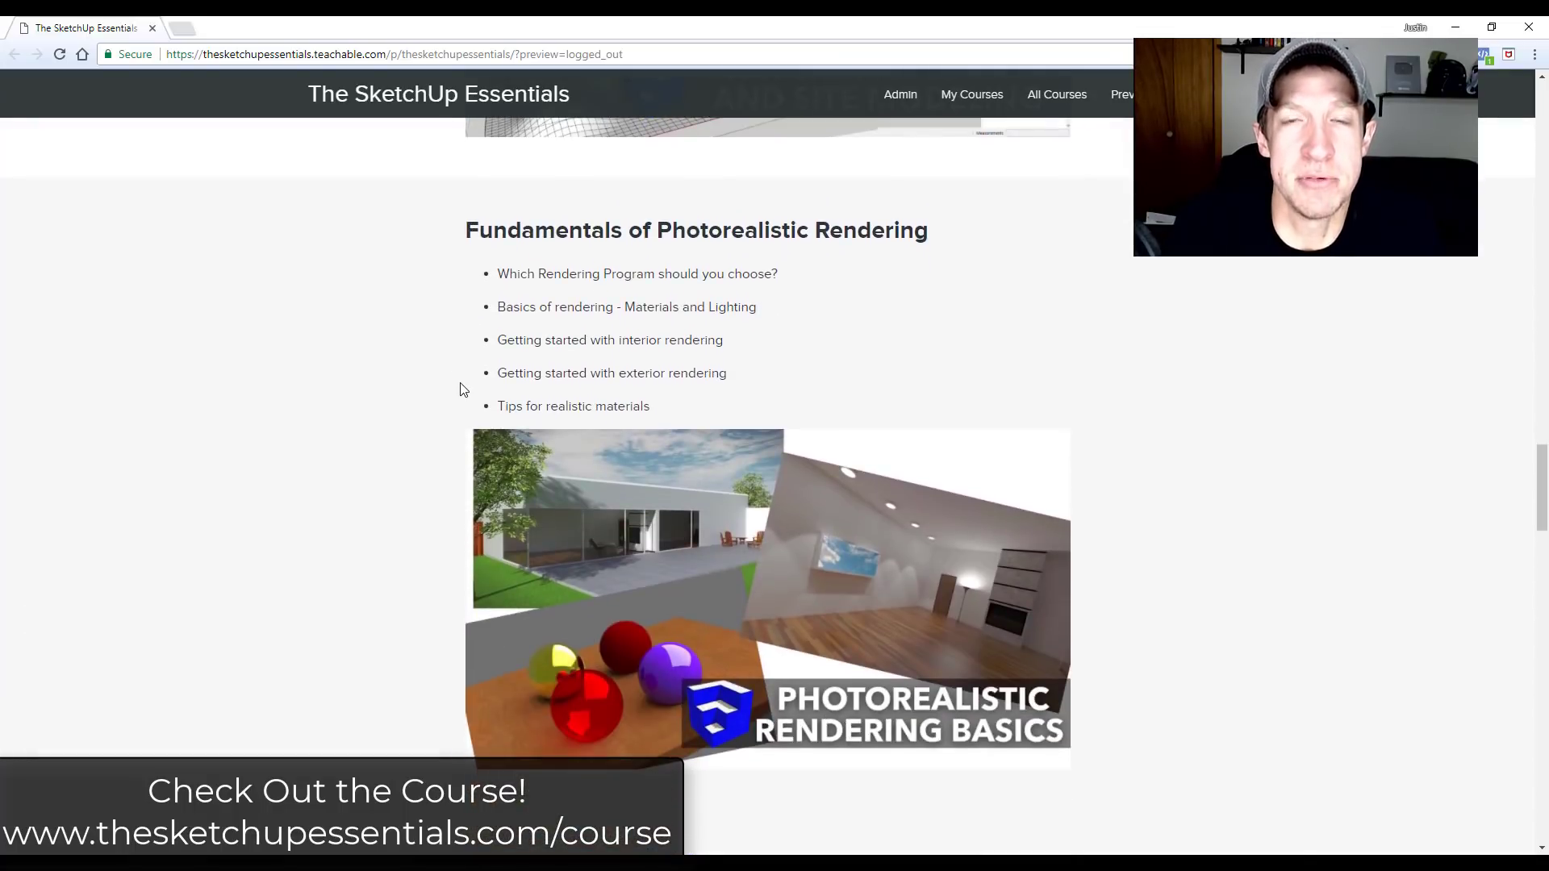
scroll(476, 396, "down", 9)
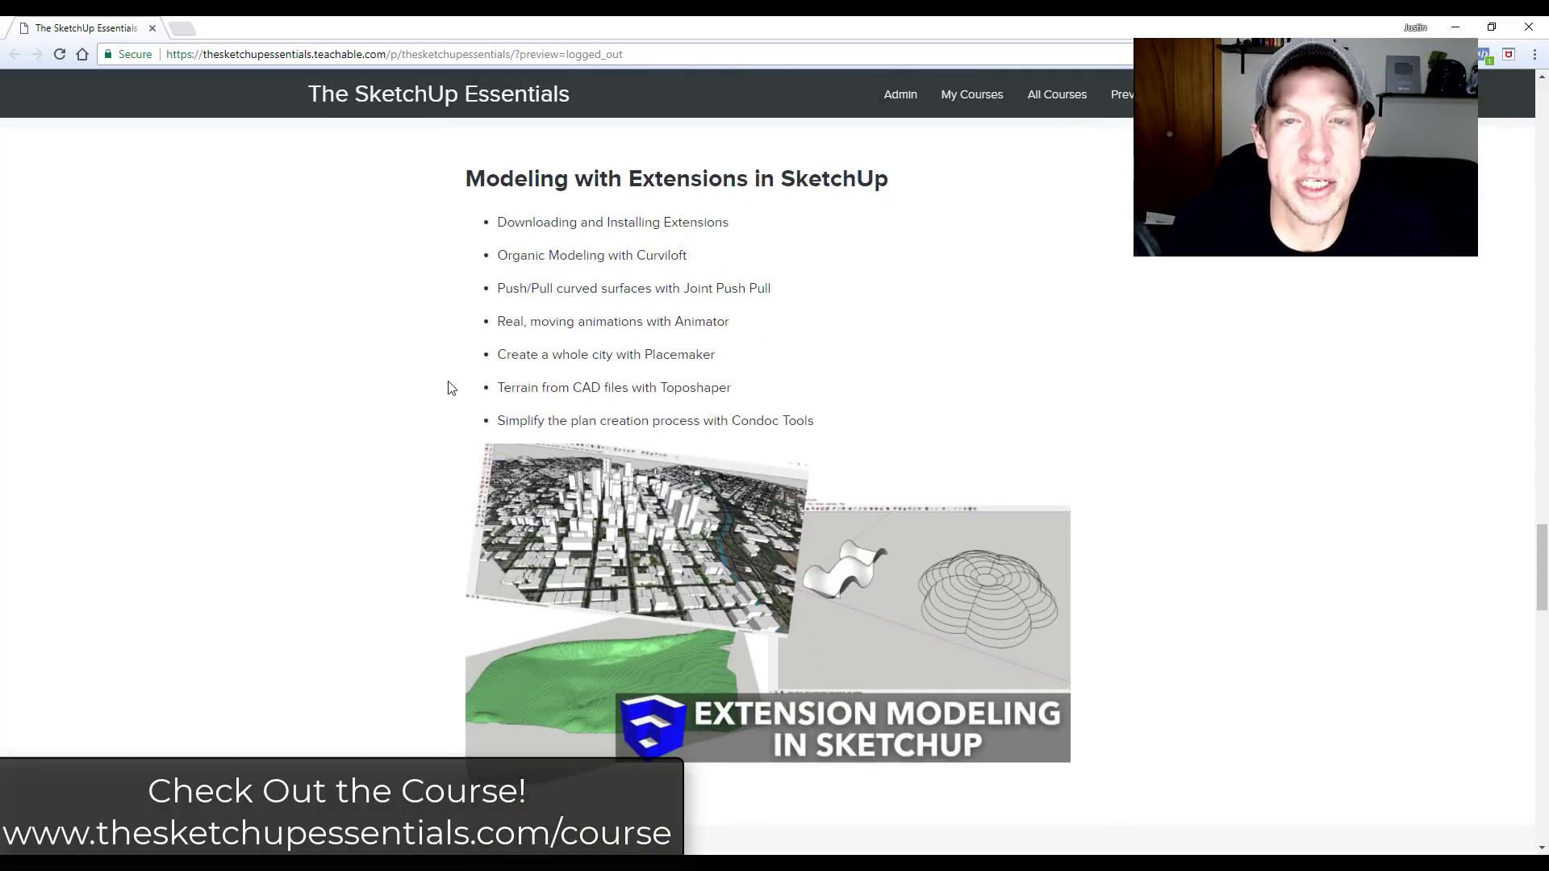
scroll(449, 387, "down", 9)
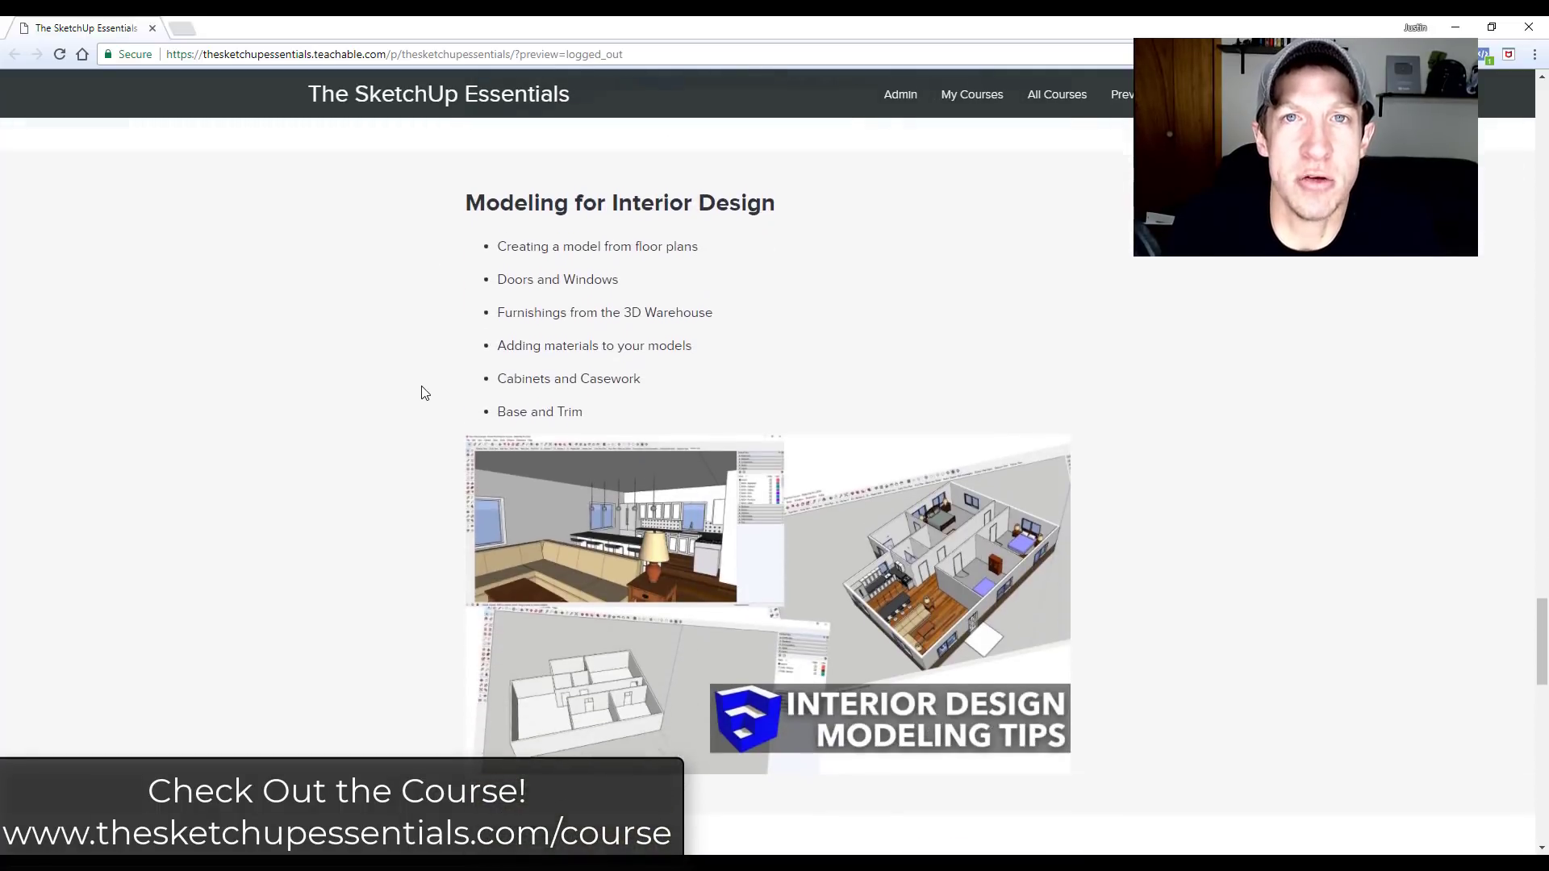
scroll(450, 321, "down", 7)
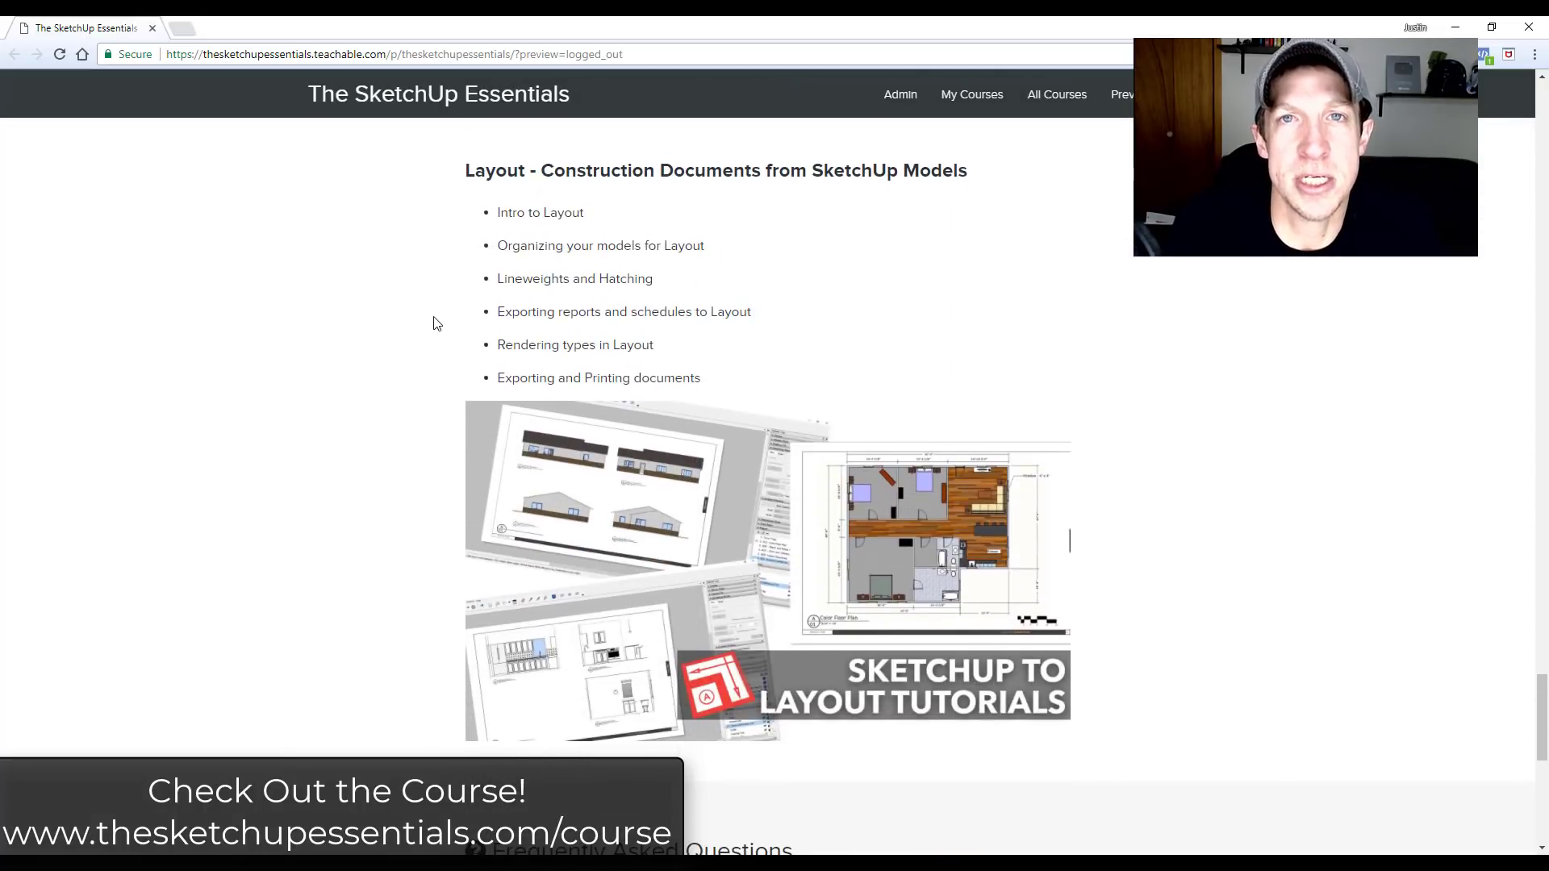
scroll(437, 318, "down", 1)
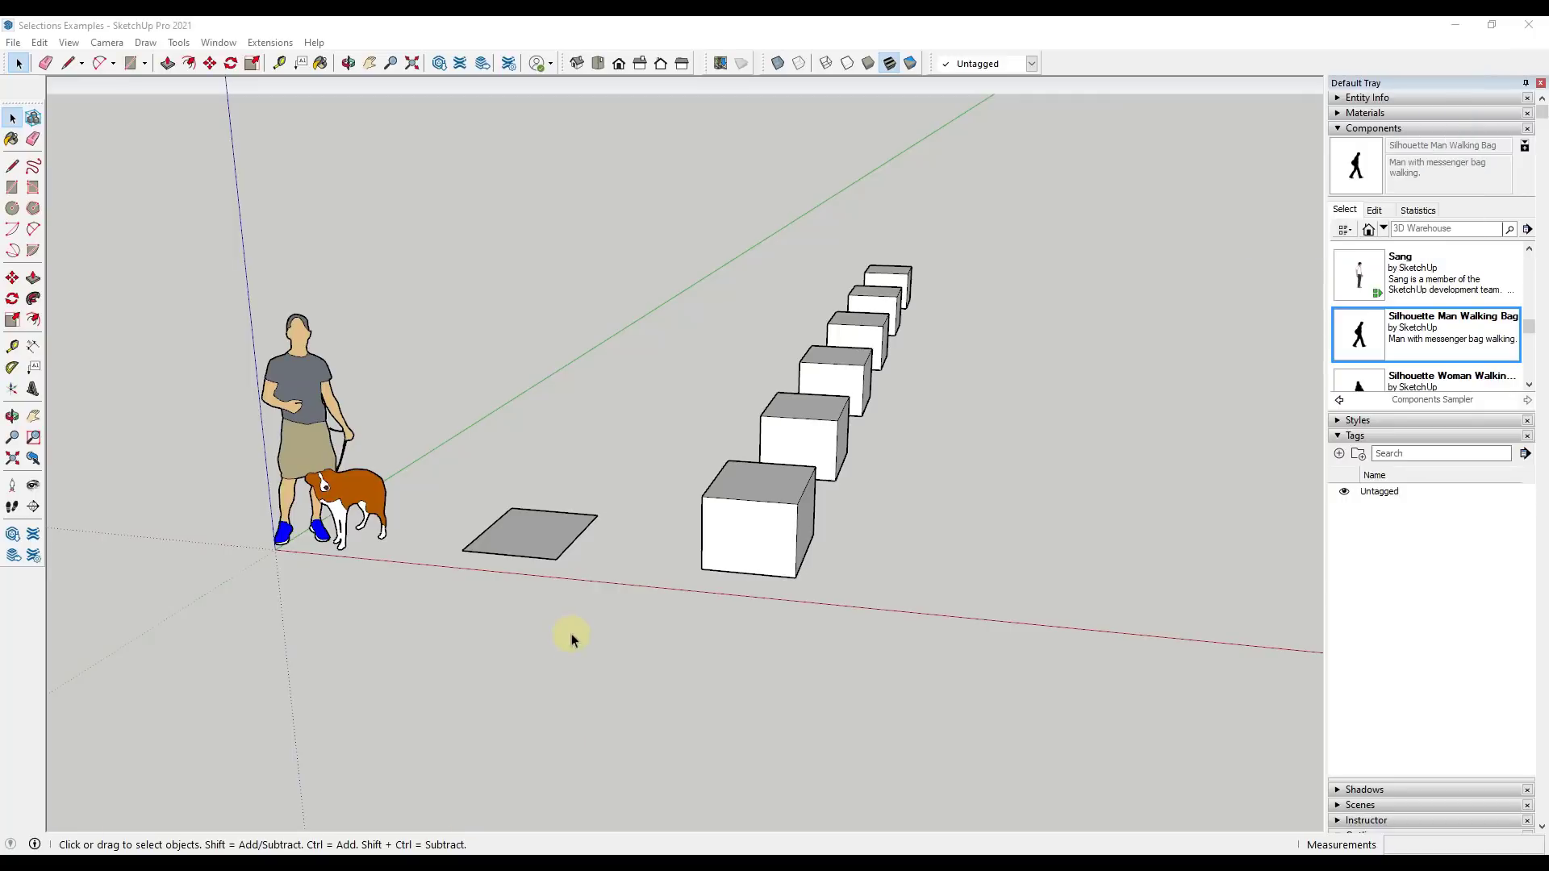
middle_click_drag(571, 639, 580, 578)
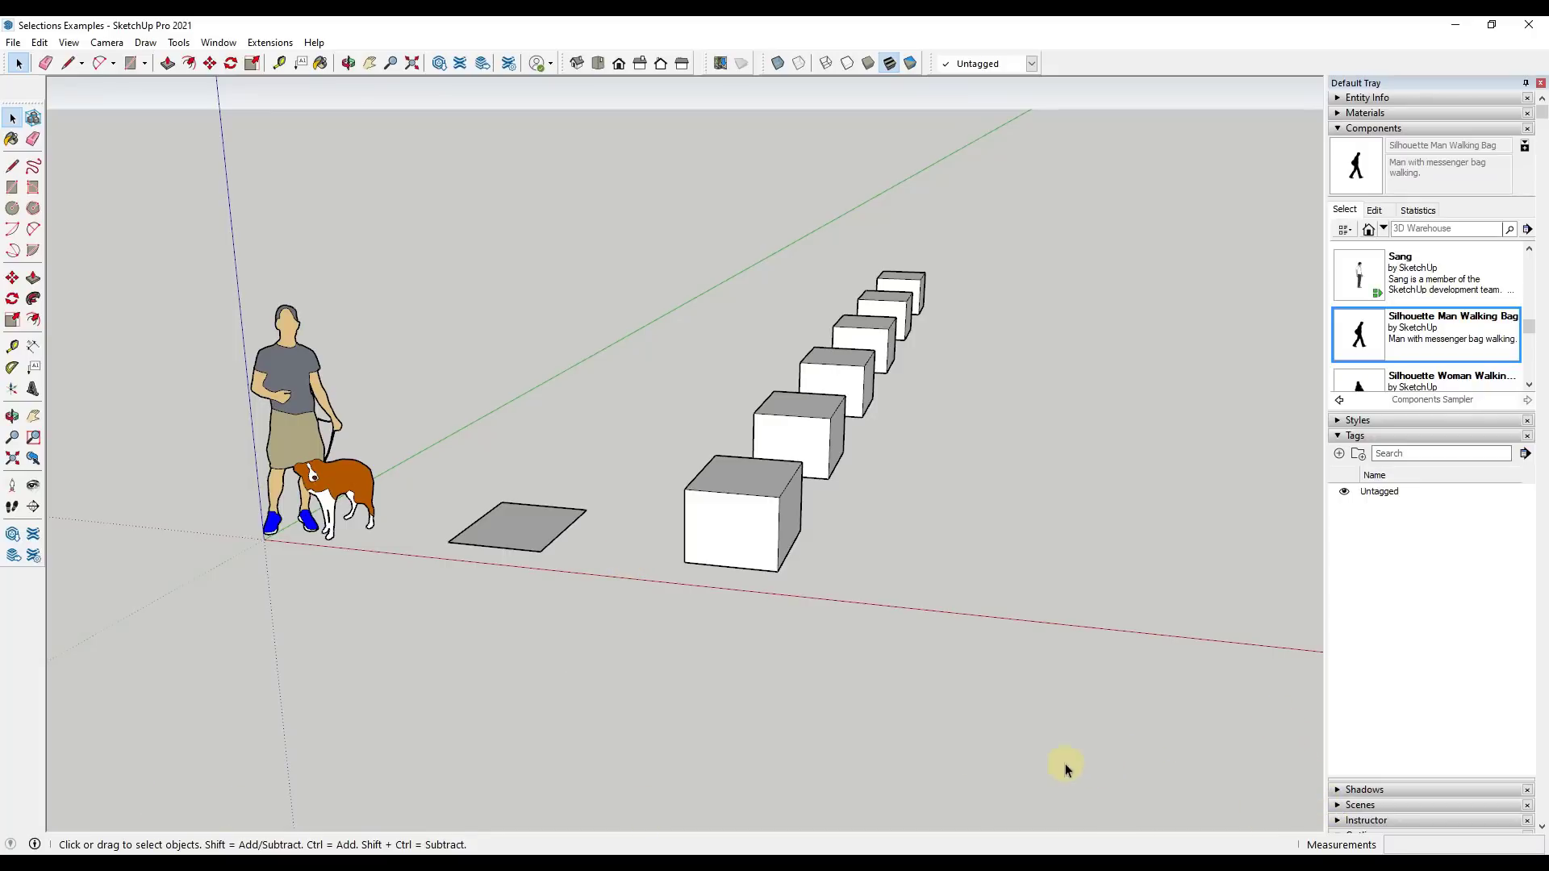
middle_click_drag(655, 746, 632, 719)
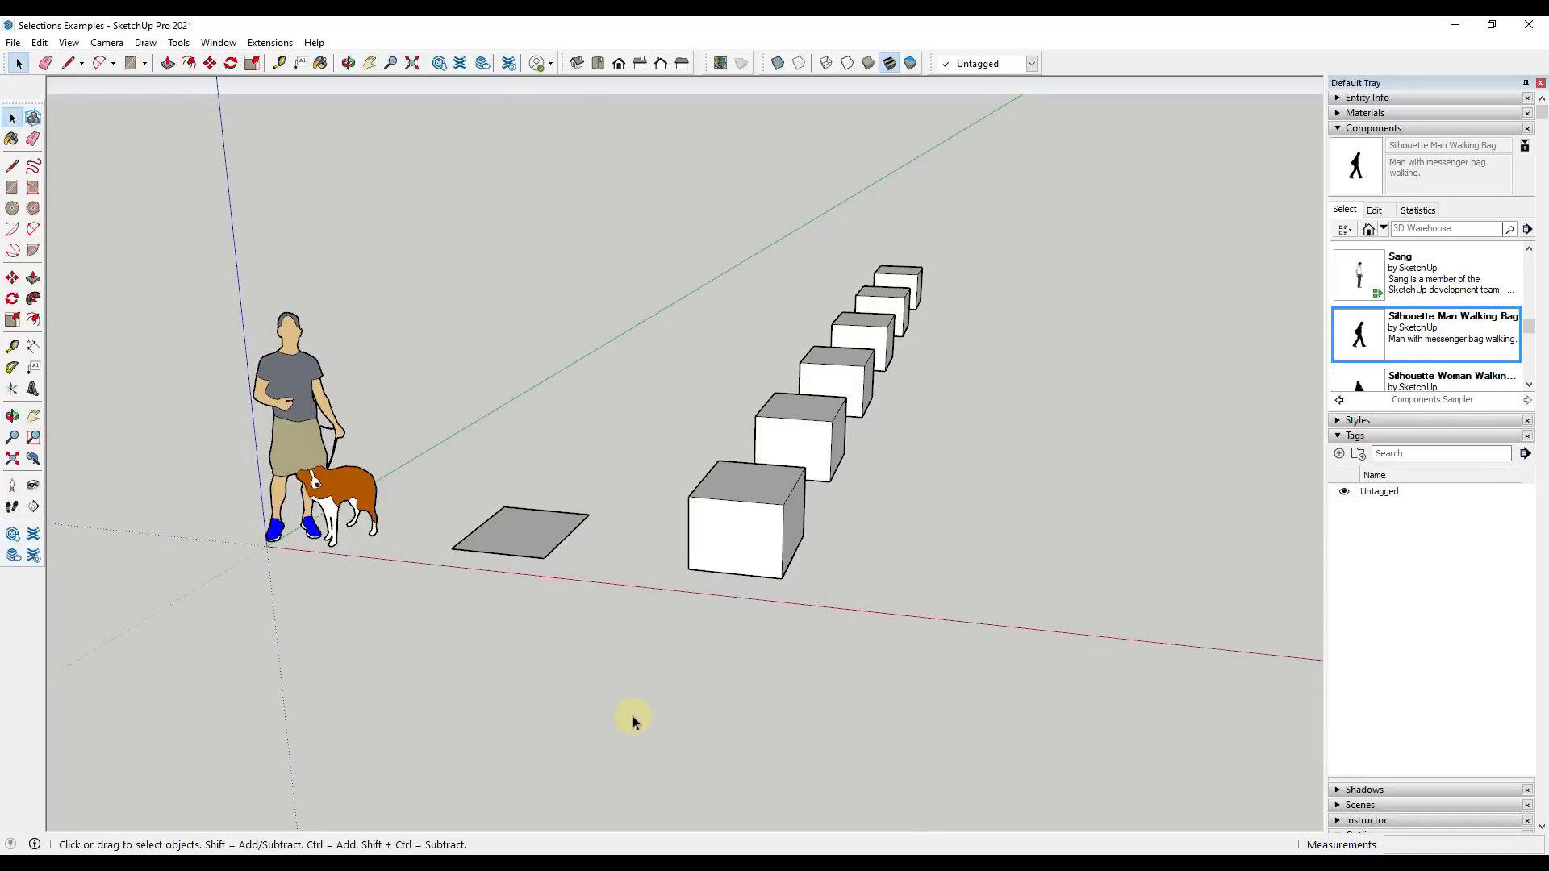
middle_click_drag(613, 652, 589, 617)
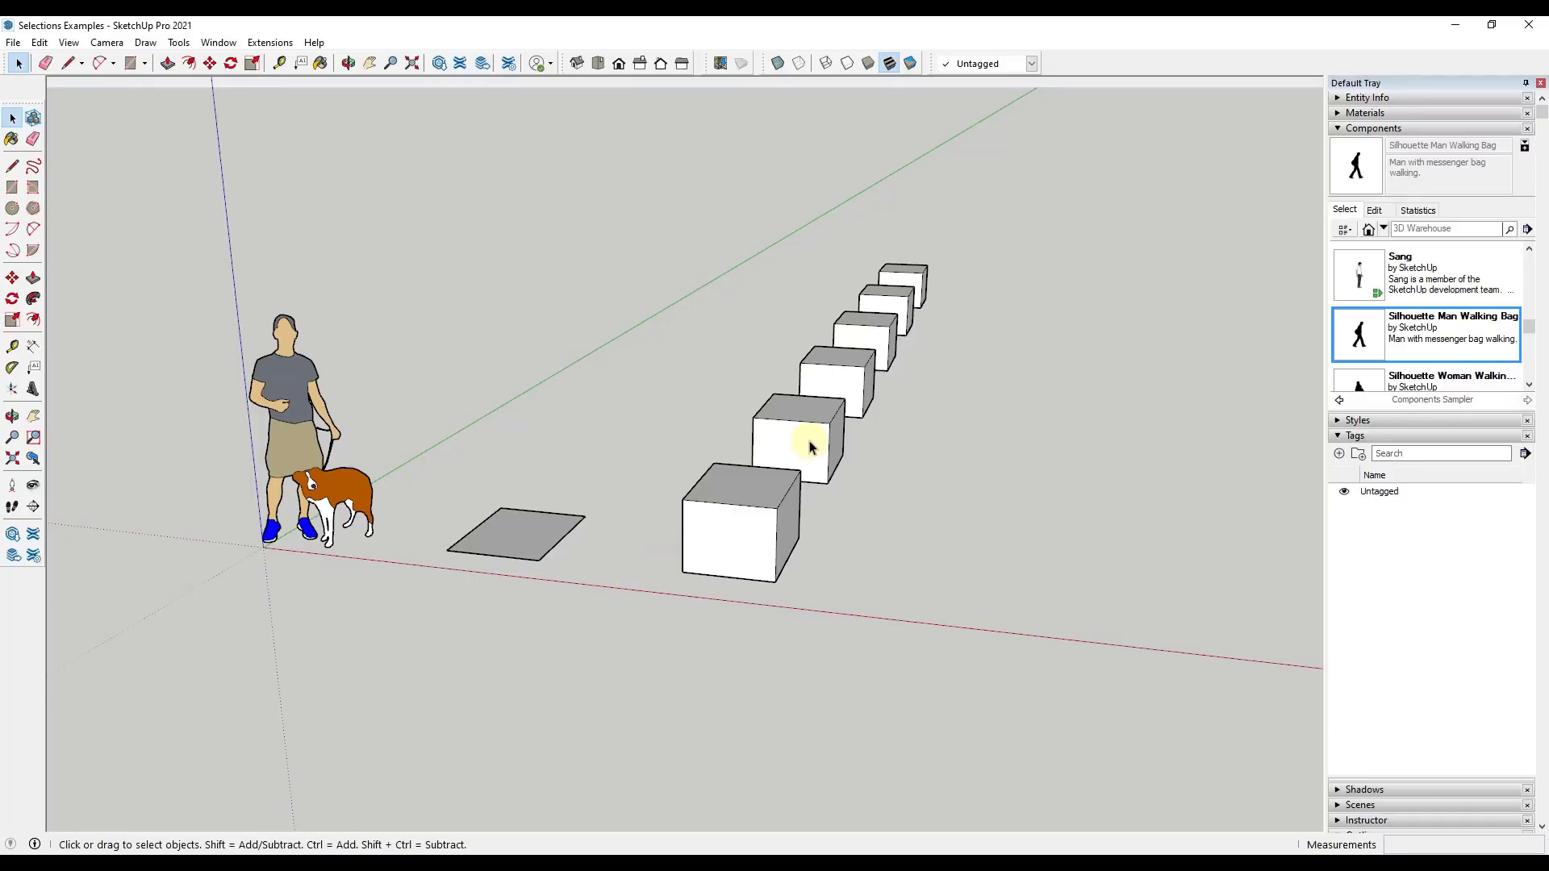
Step: Select edges of the flat square beside the figure, adding its face to the selection and removing it again
middle_click_drag(809, 443, 555, 516)
scroll(545, 524, "up", 3)
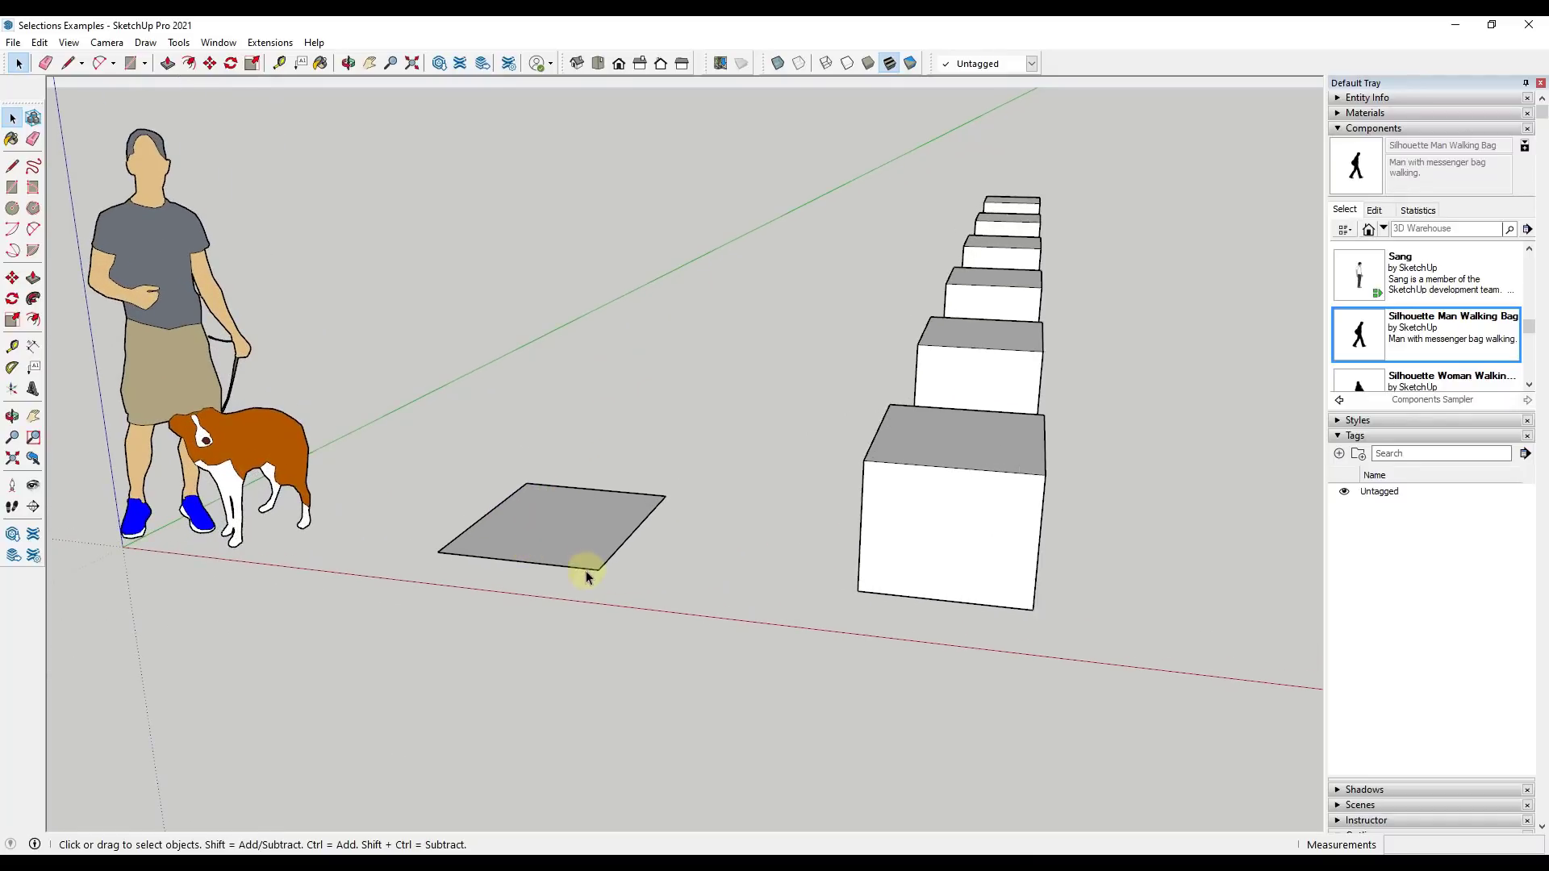
middle_click_drag(563, 583, 511, 550)
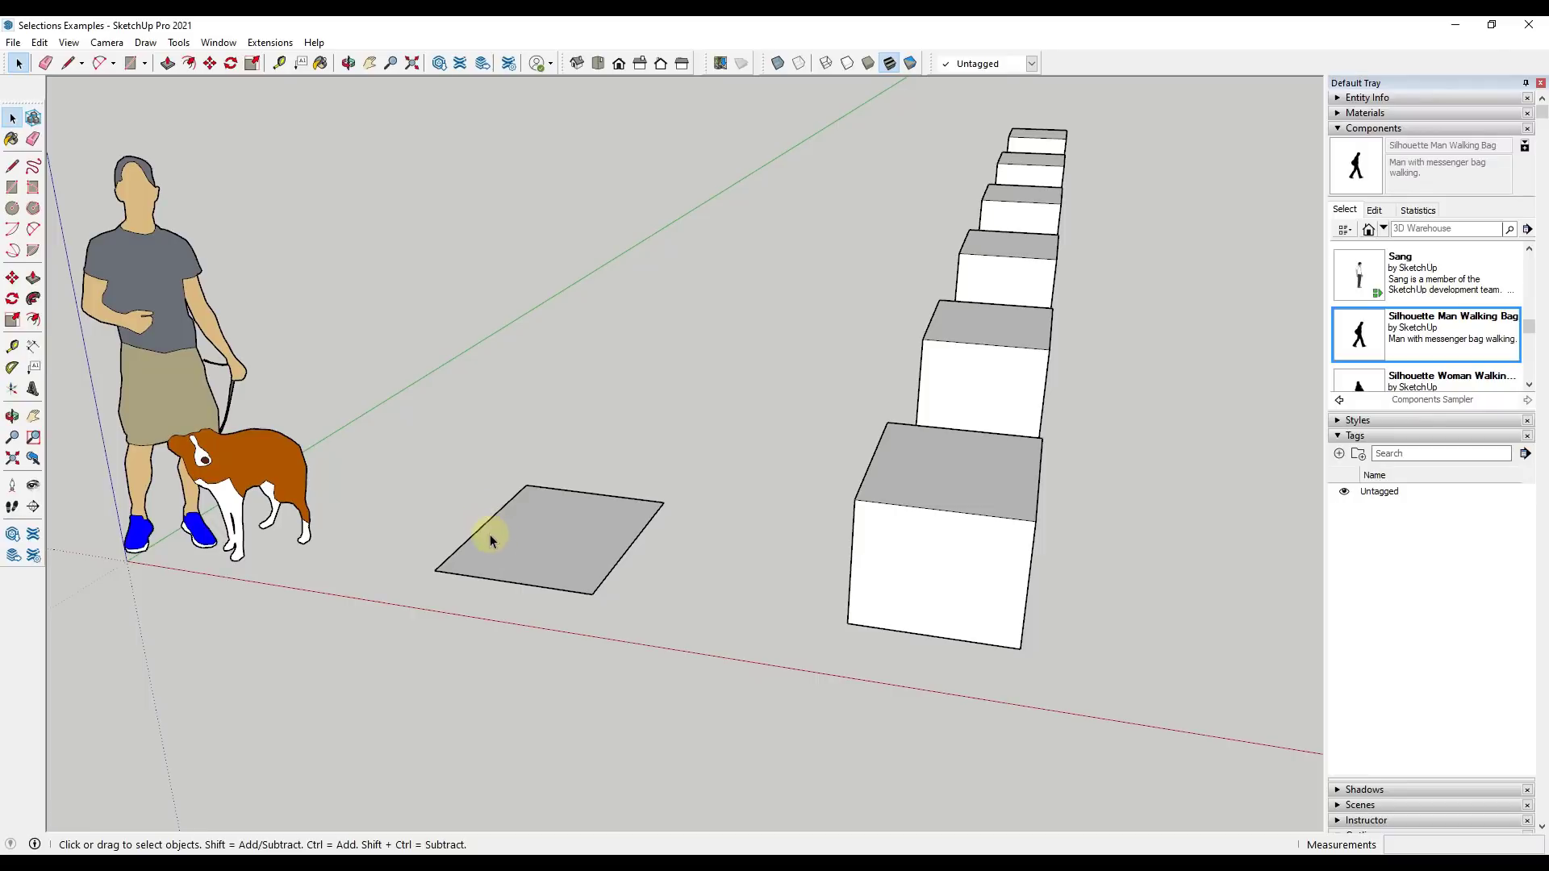
left_click(488, 526)
left_click(588, 543, "shift")
left_click(589, 544, "shift")
Step: Select the nearest box in the row and add the other five boxes to the selection one by one
middle_click_drag(566, 559, 428, 547)
middle_click_drag(597, 526, 812, 581)
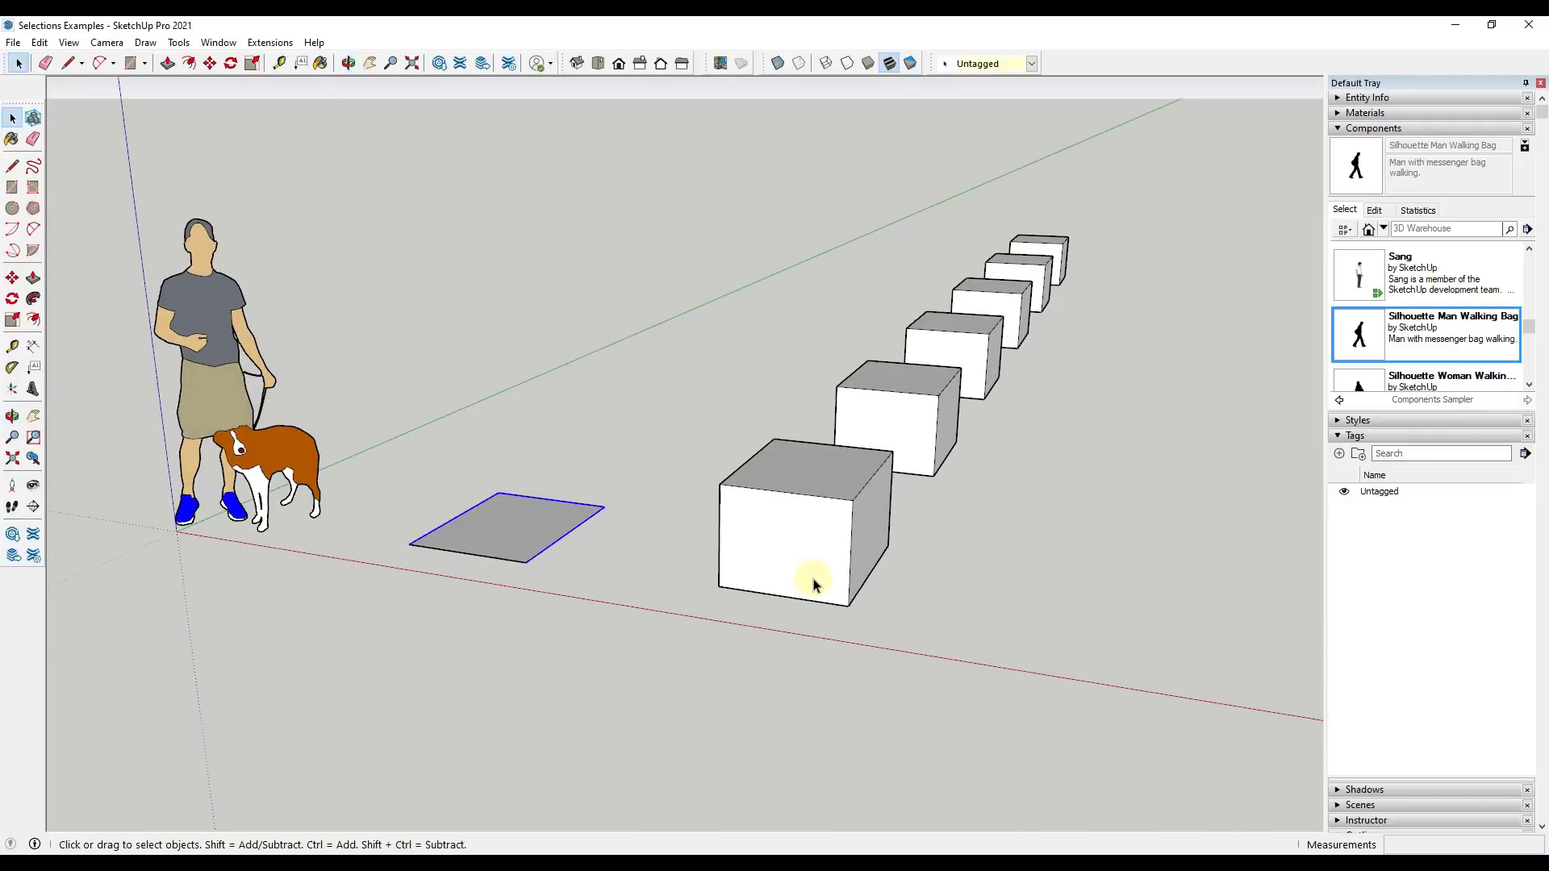
left_click(812, 581)
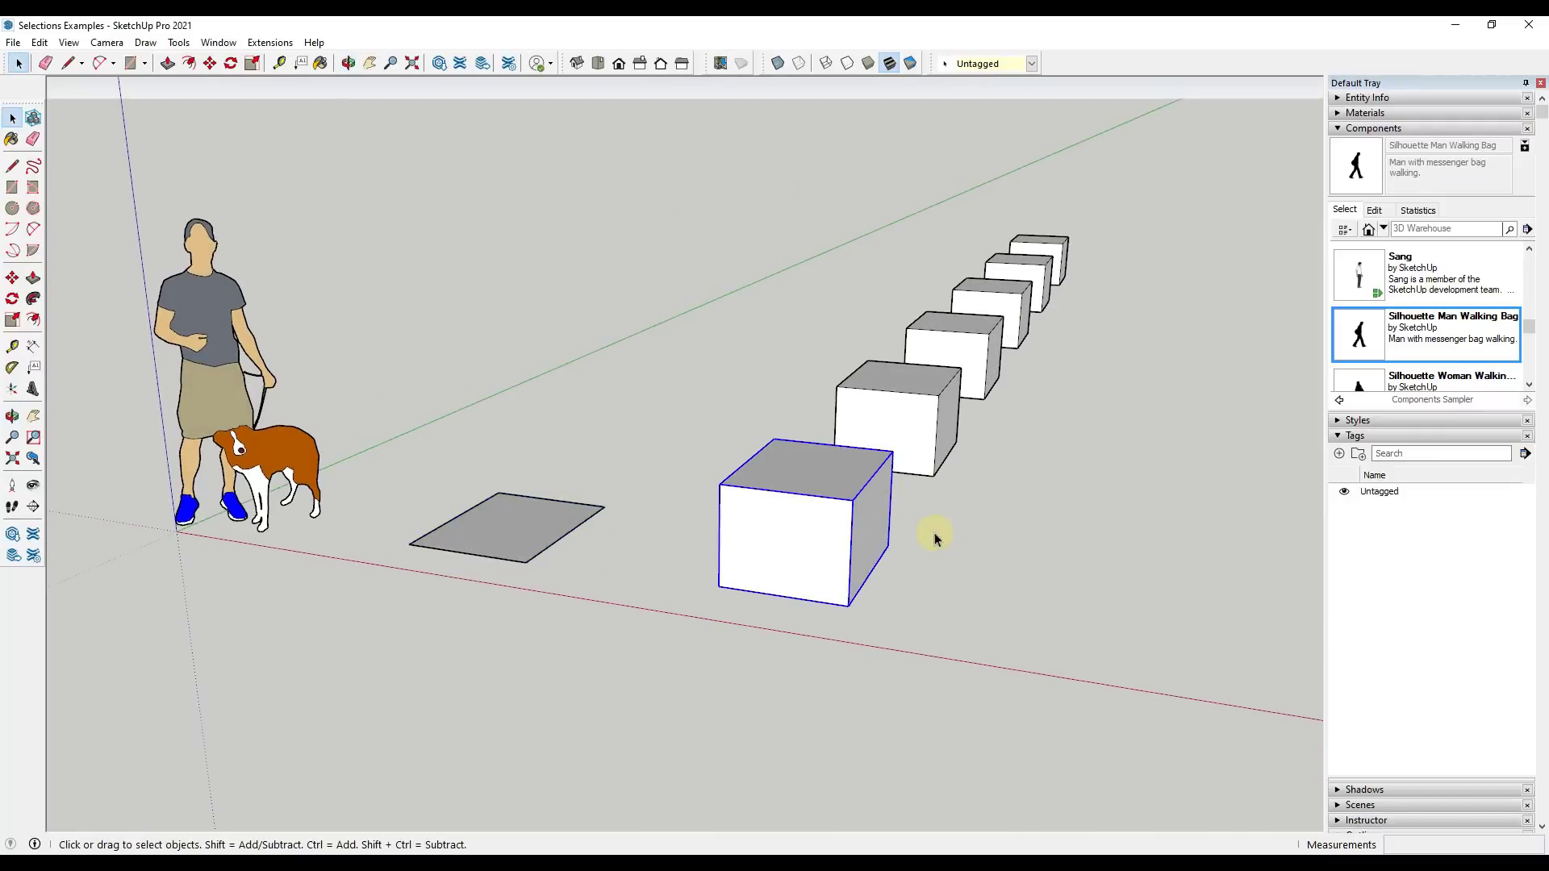
left_click(902, 421, "shift")
left_click(996, 347, "shift")
left_click(1018, 315, "shift")
left_click(1037, 282, "shift")
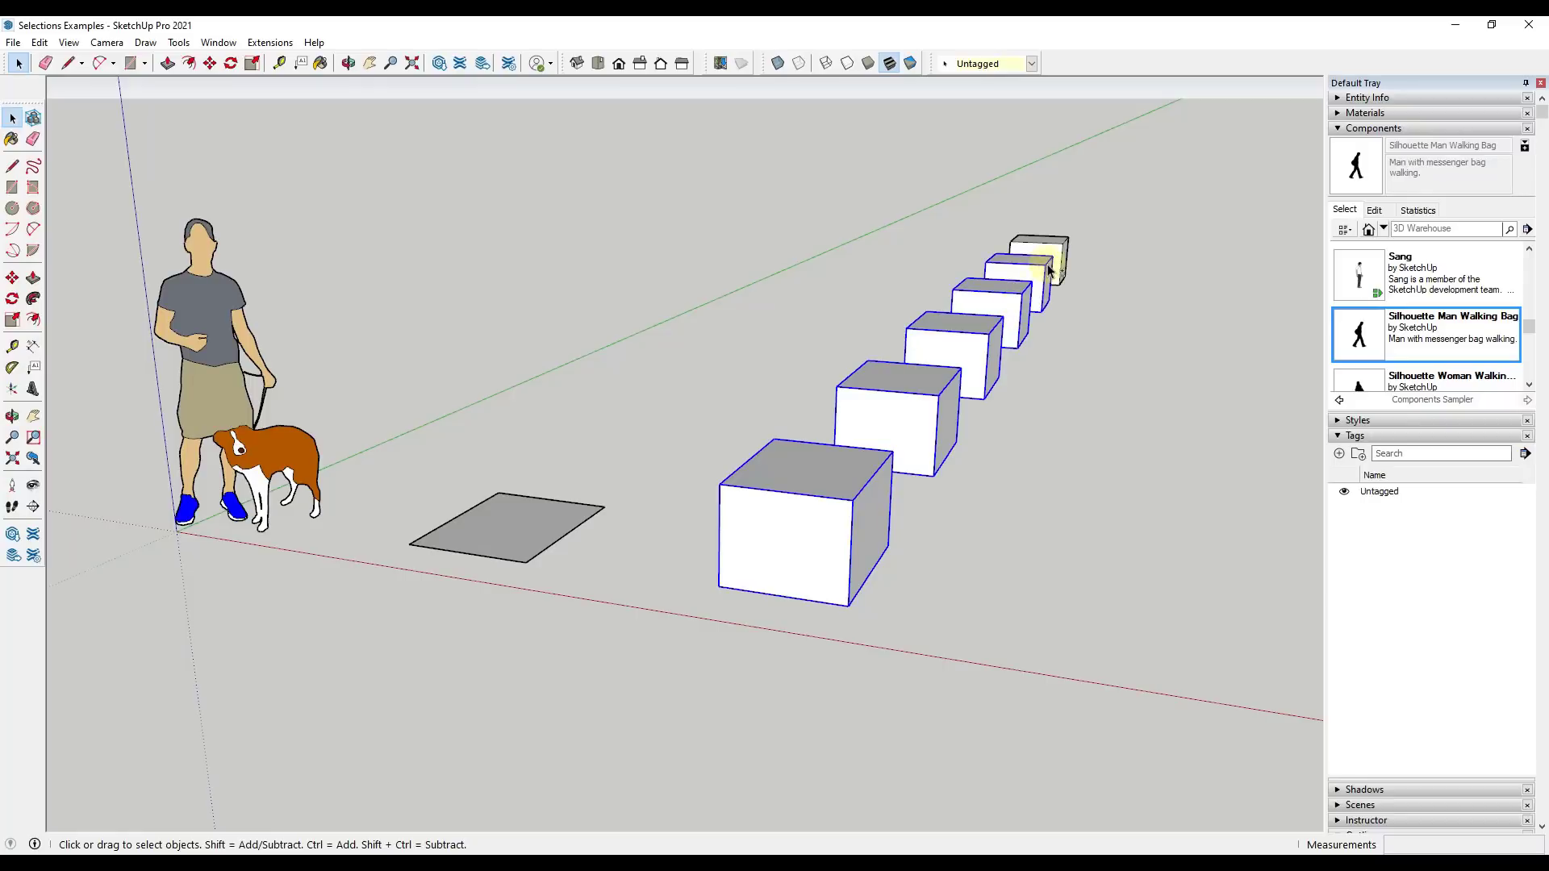
left_click(1053, 276, "shift")
Step: Remove the fifth, third and first boxes of the row, counted from the nearest, from the selection
left_click(1027, 267, "shift")
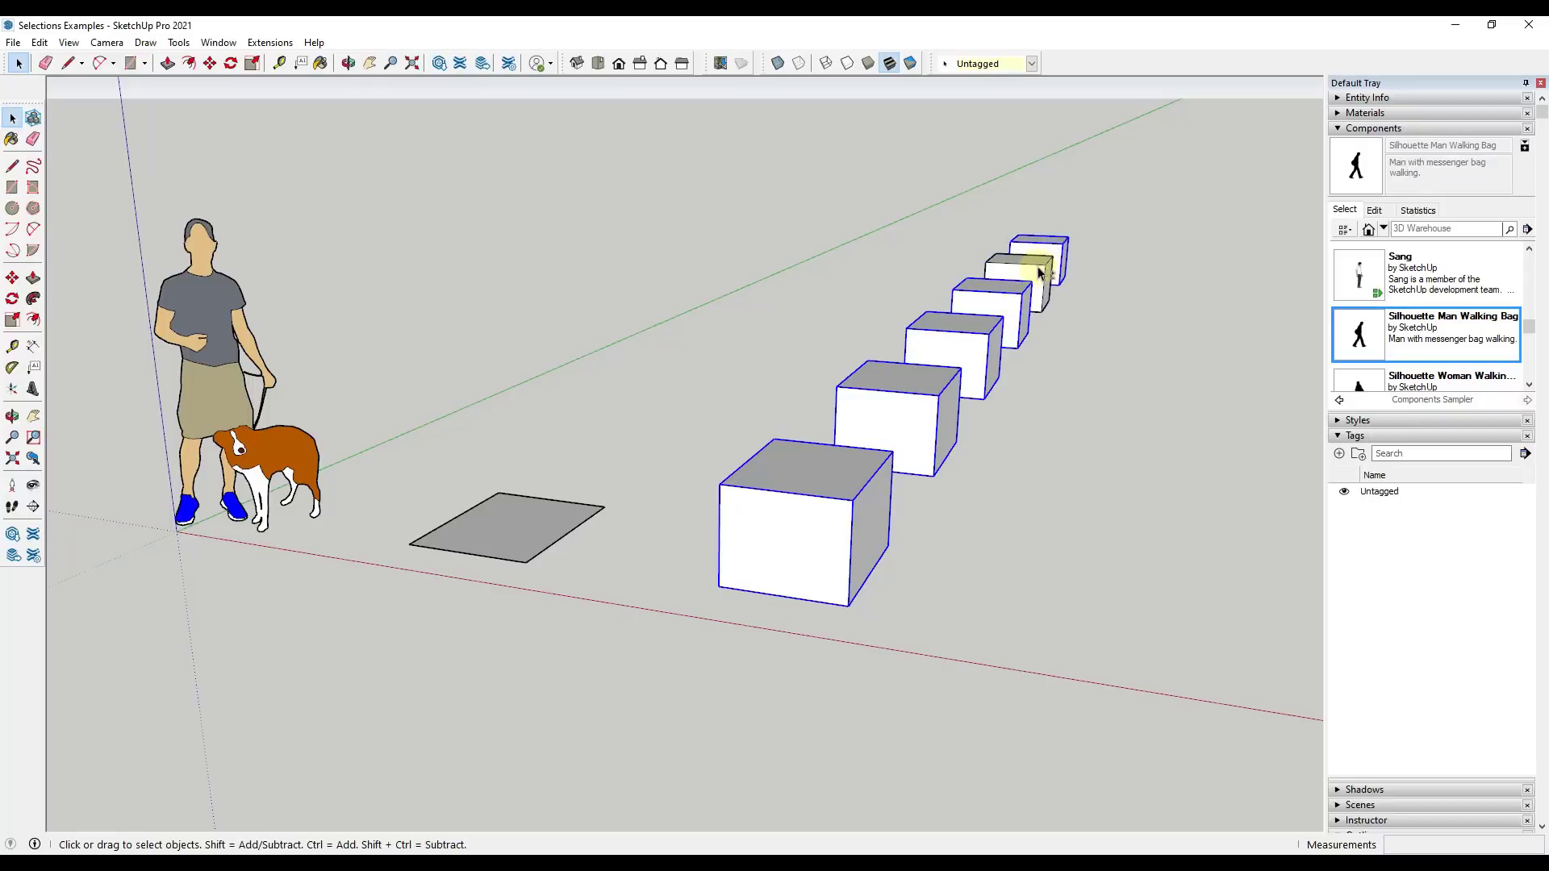
left_click(987, 334, "shift")
left_click(836, 468, "shift")
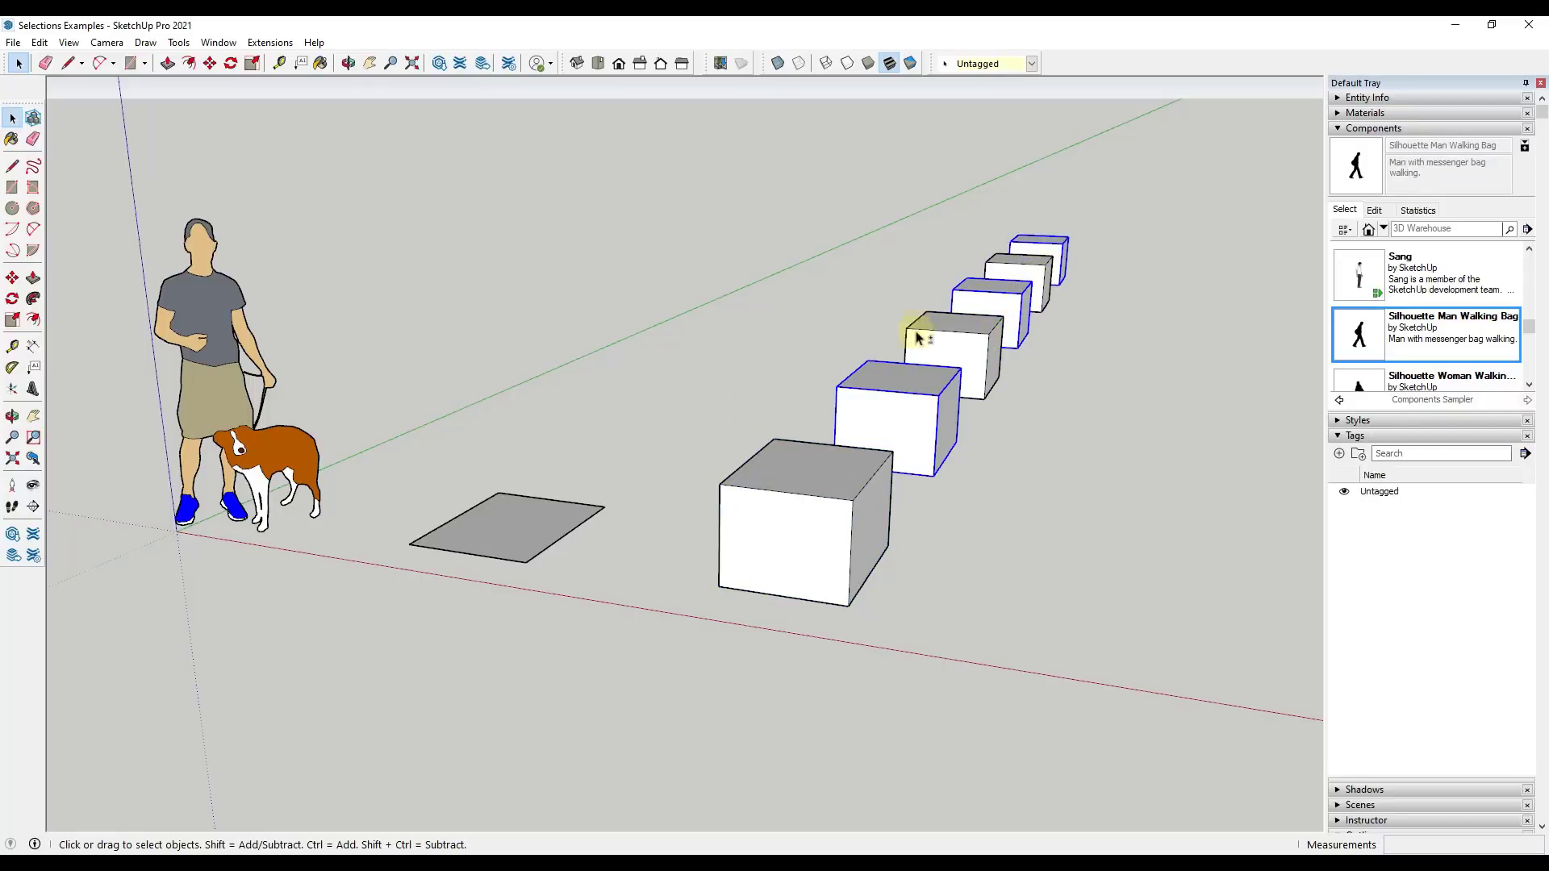
scroll(1059, 417, "down", 2)
scroll(774, 408, "up", 4)
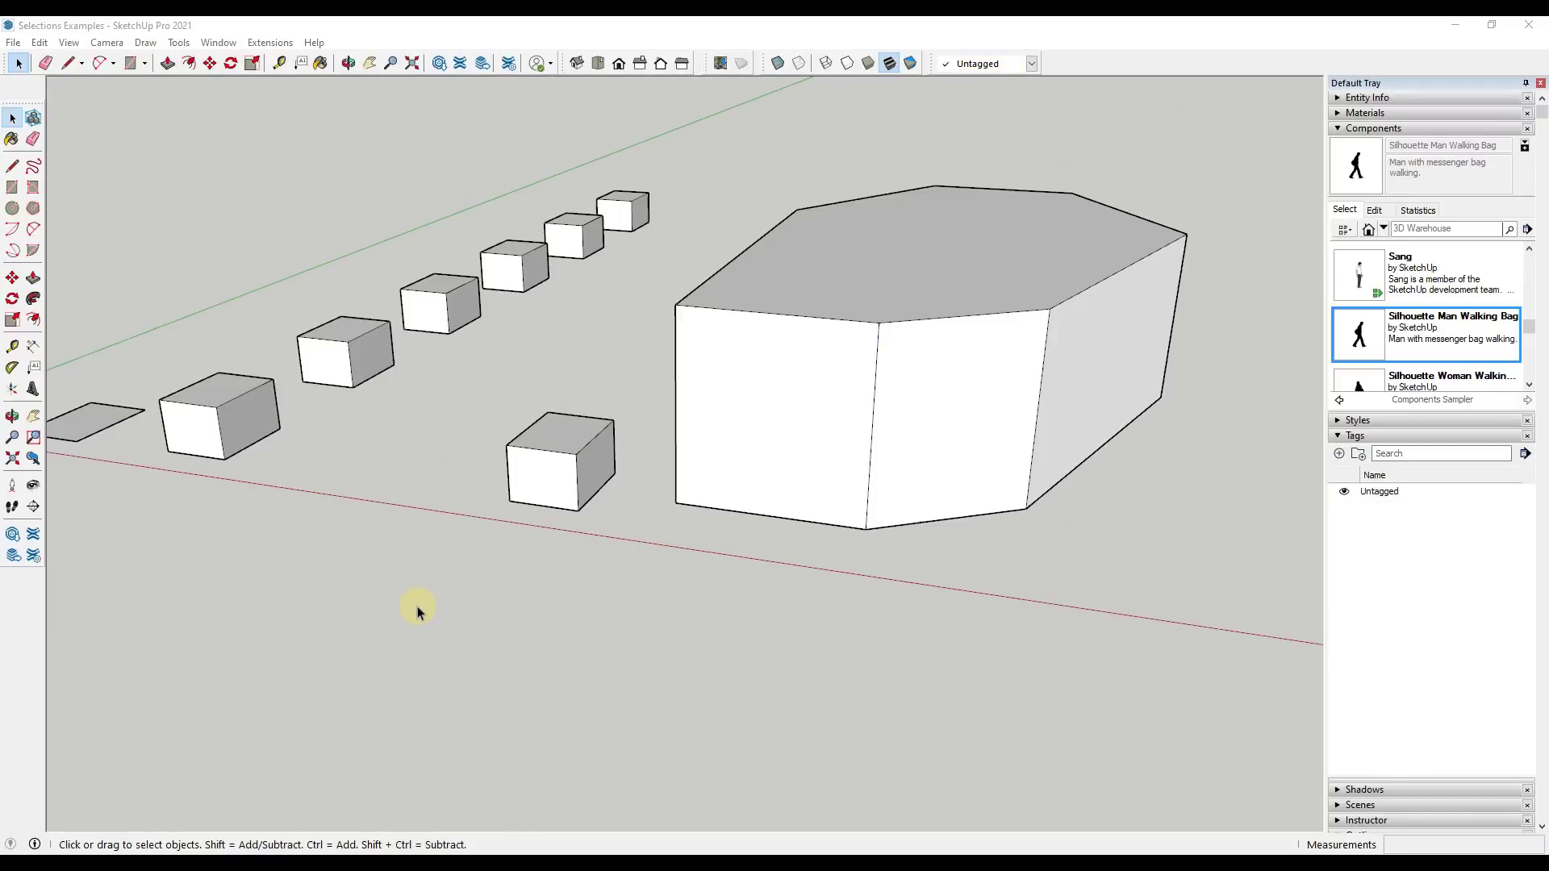
Step: Select the large block's top face alone and one of its edges, ending with the face and all its bounding edges selected
middle_click_drag(525, 558, 529, 508)
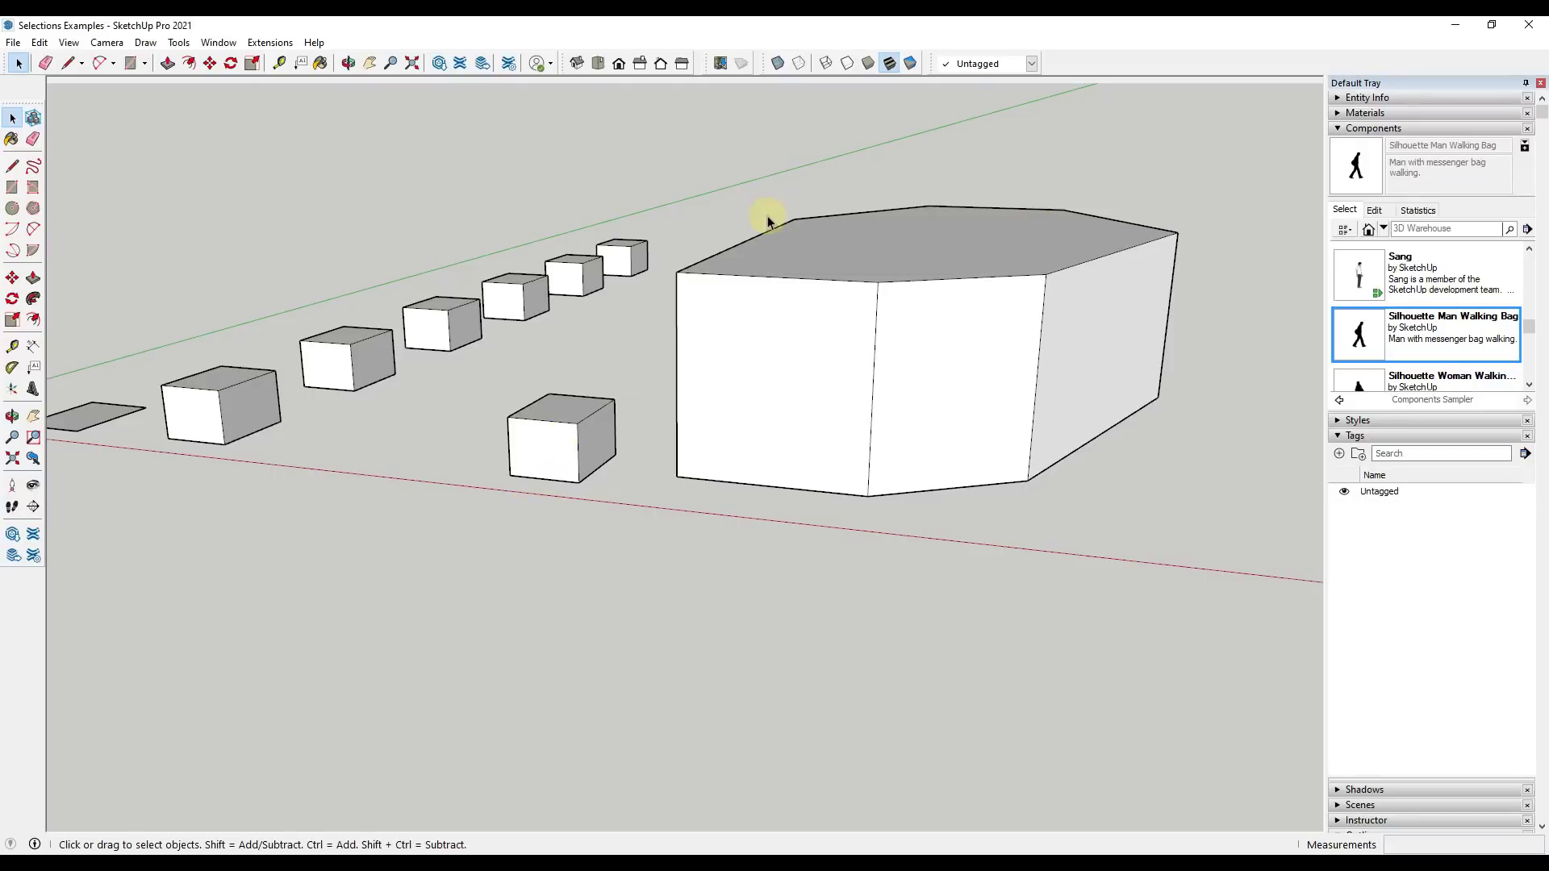
middle_click_drag(884, 250, 864, 329)
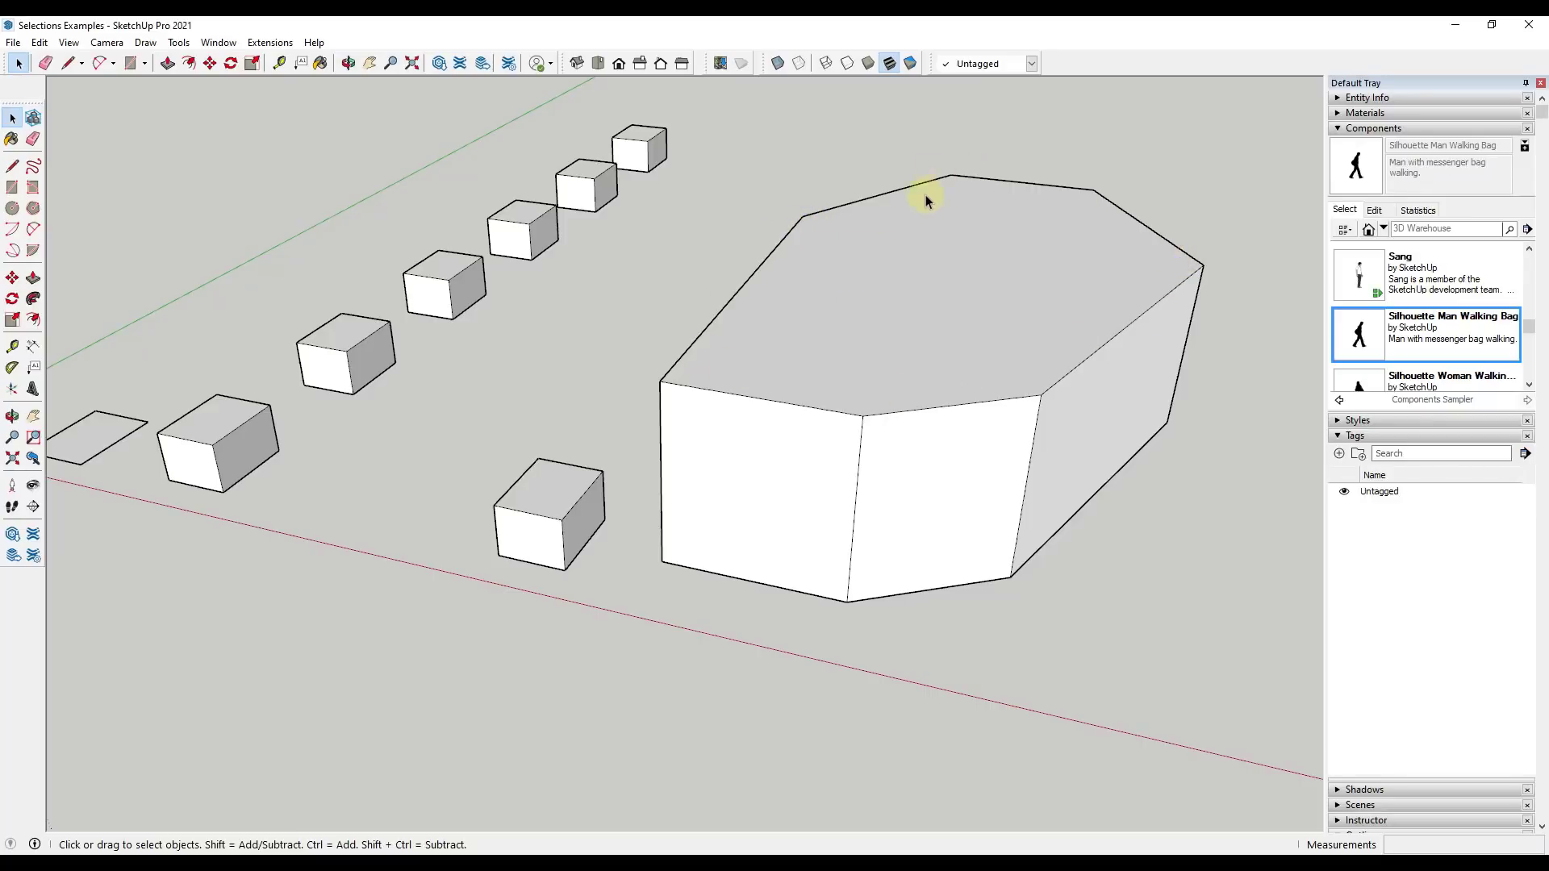
left_click(888, 316)
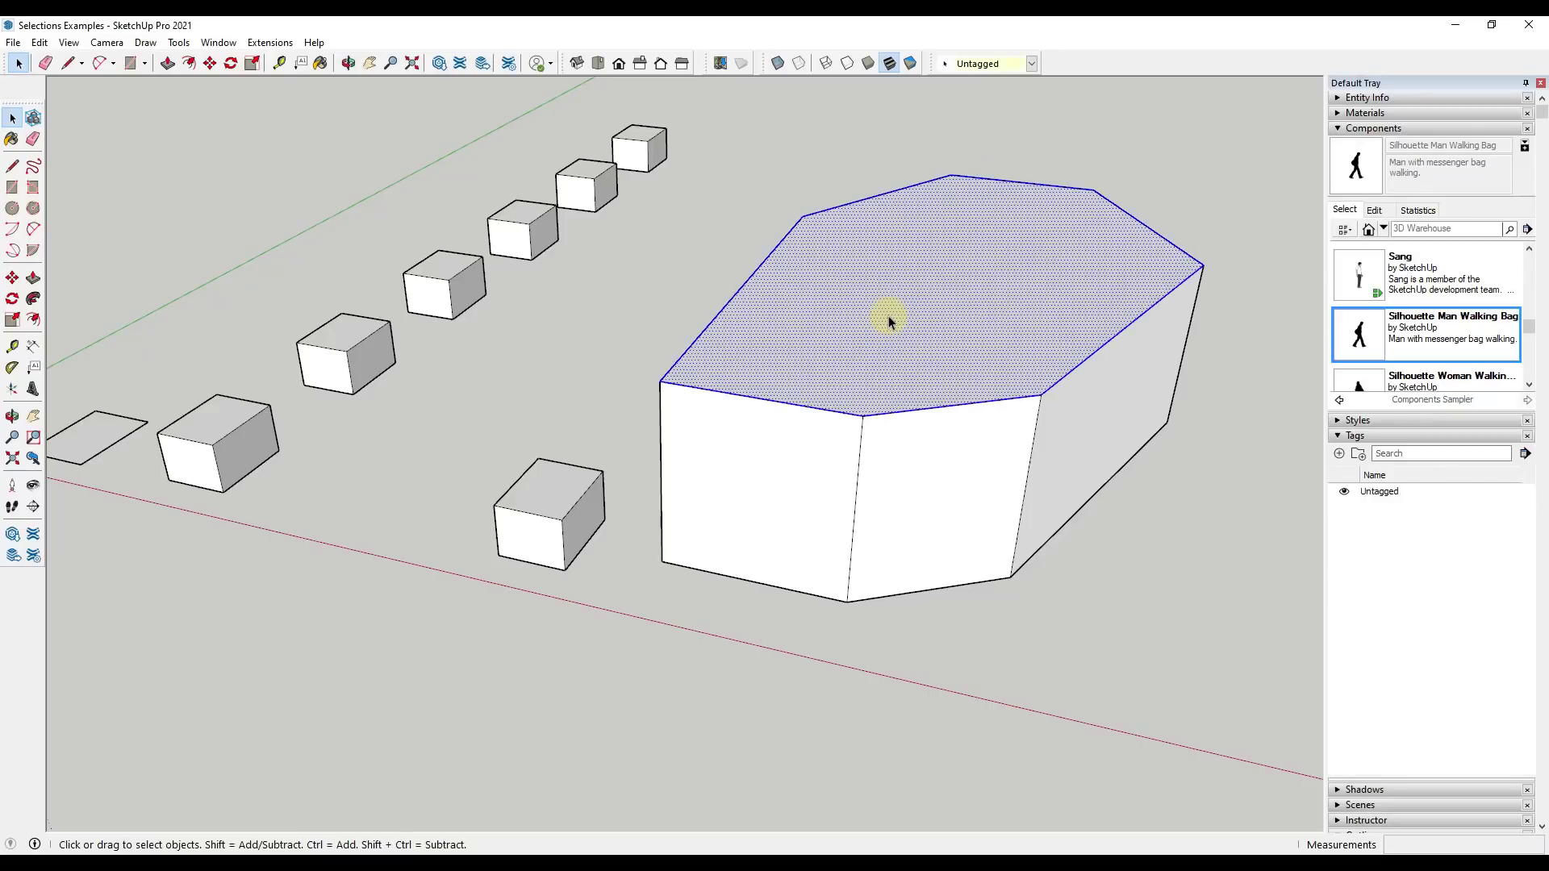
left_click(888, 316)
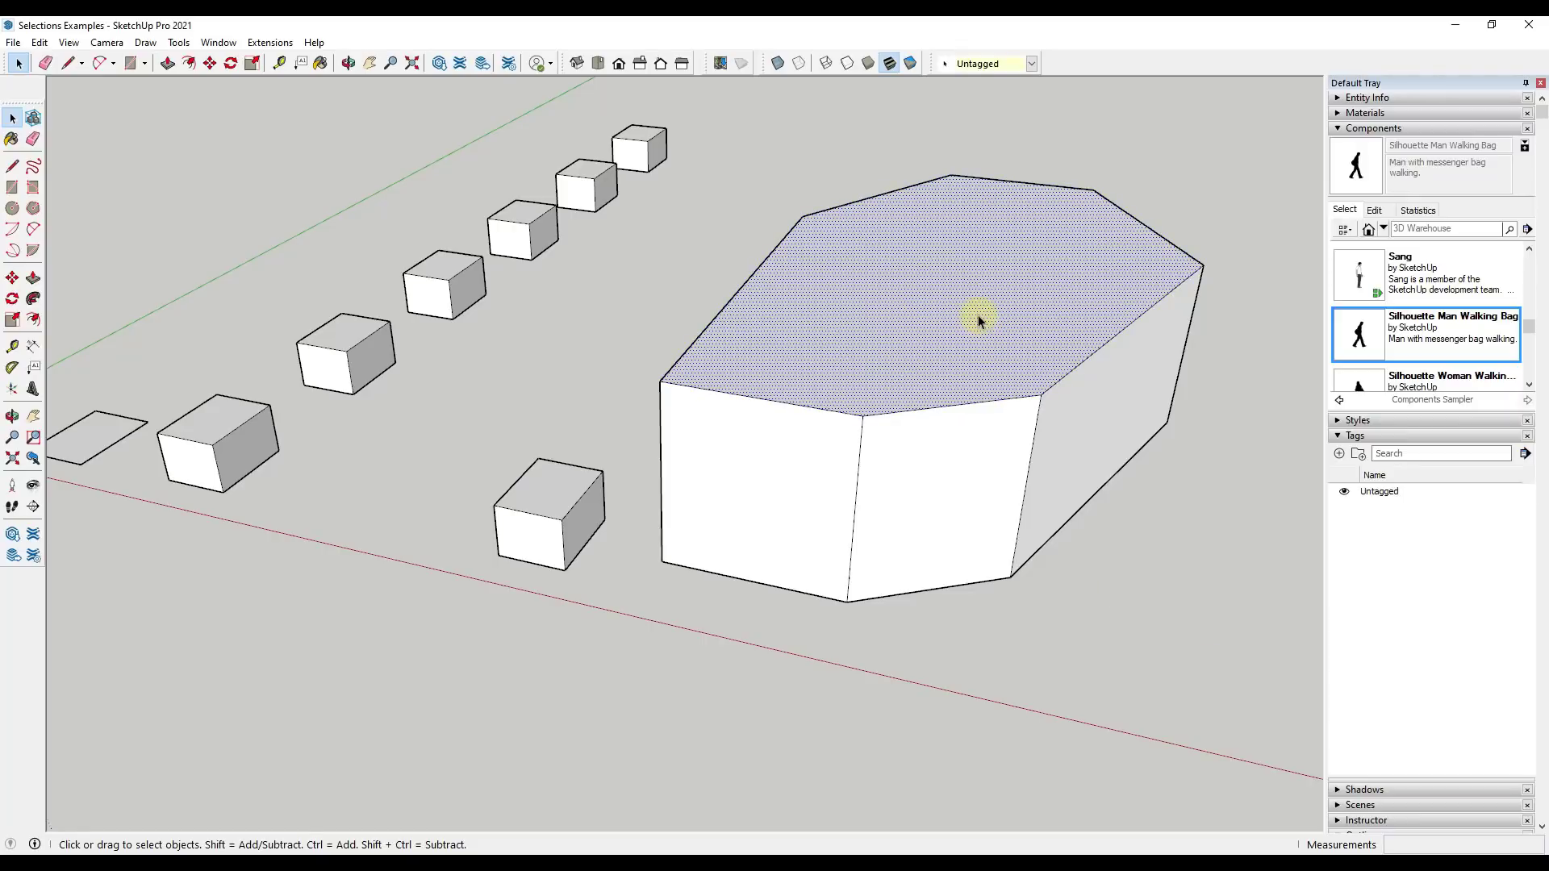
left_click(988, 401)
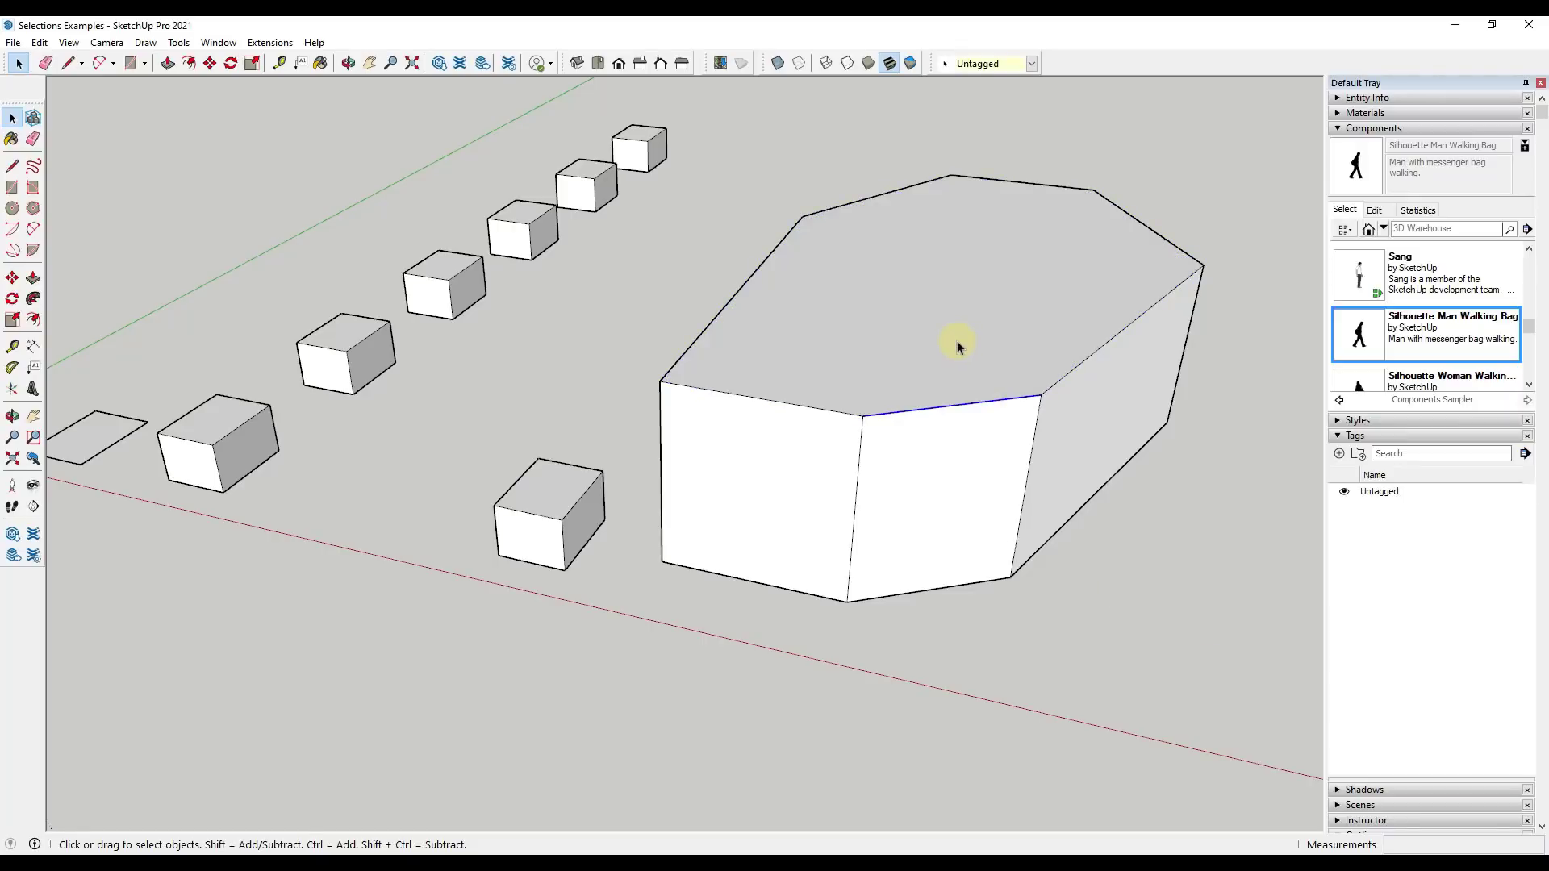
left_click(954, 358)
double_click(940, 344)
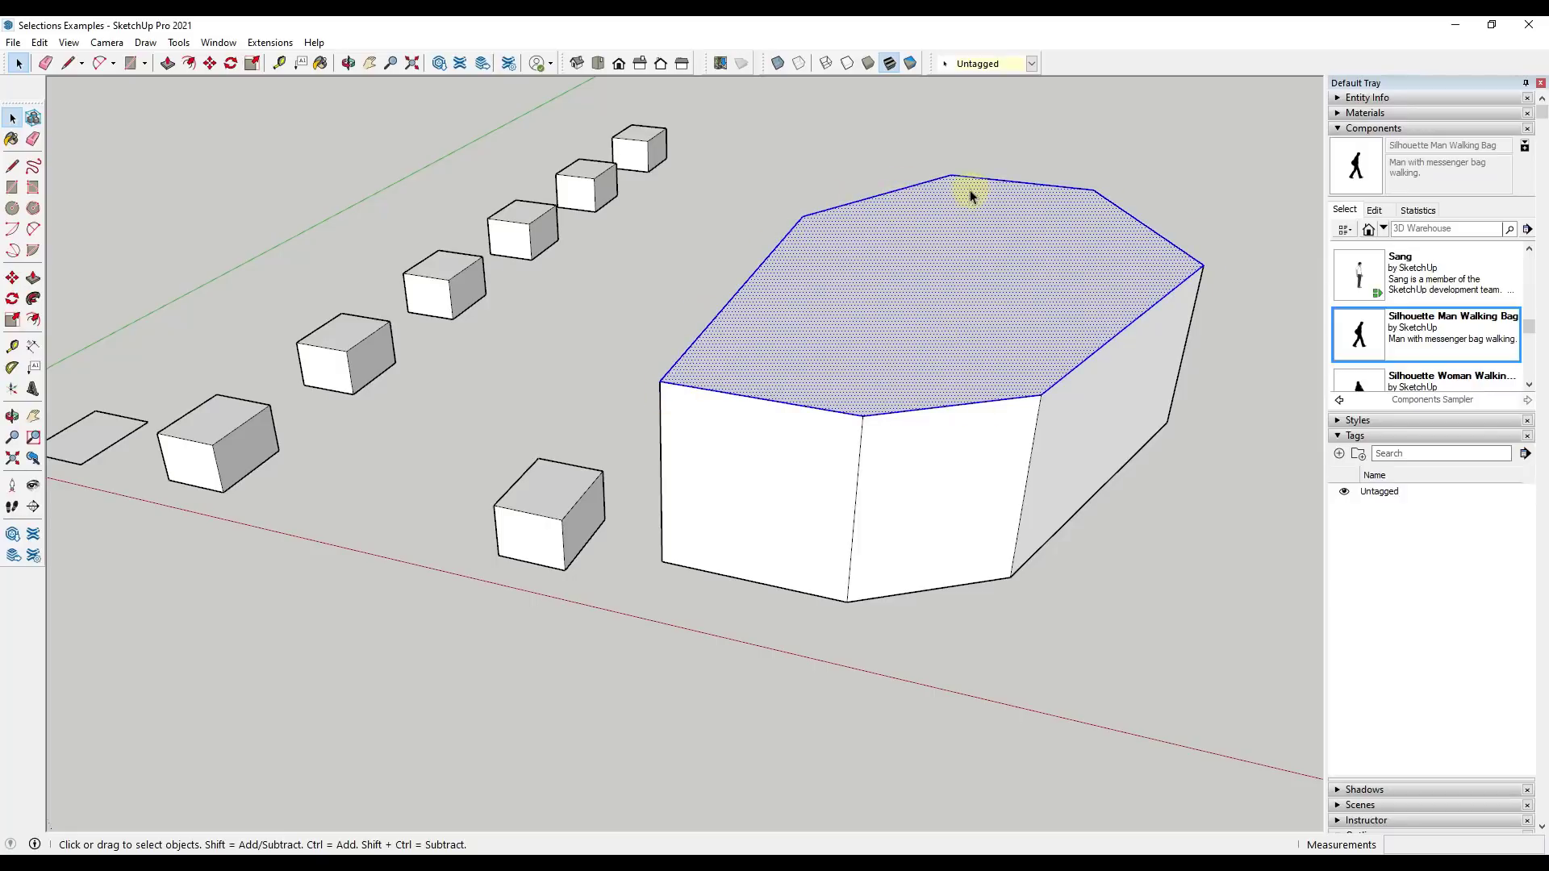
Step: Select a face of the small box and each of the large block's three visible side faces with their edges in turn, ending with nothing selected
middle_click_drag(945, 272, 864, 336)
key("ctrl+t")
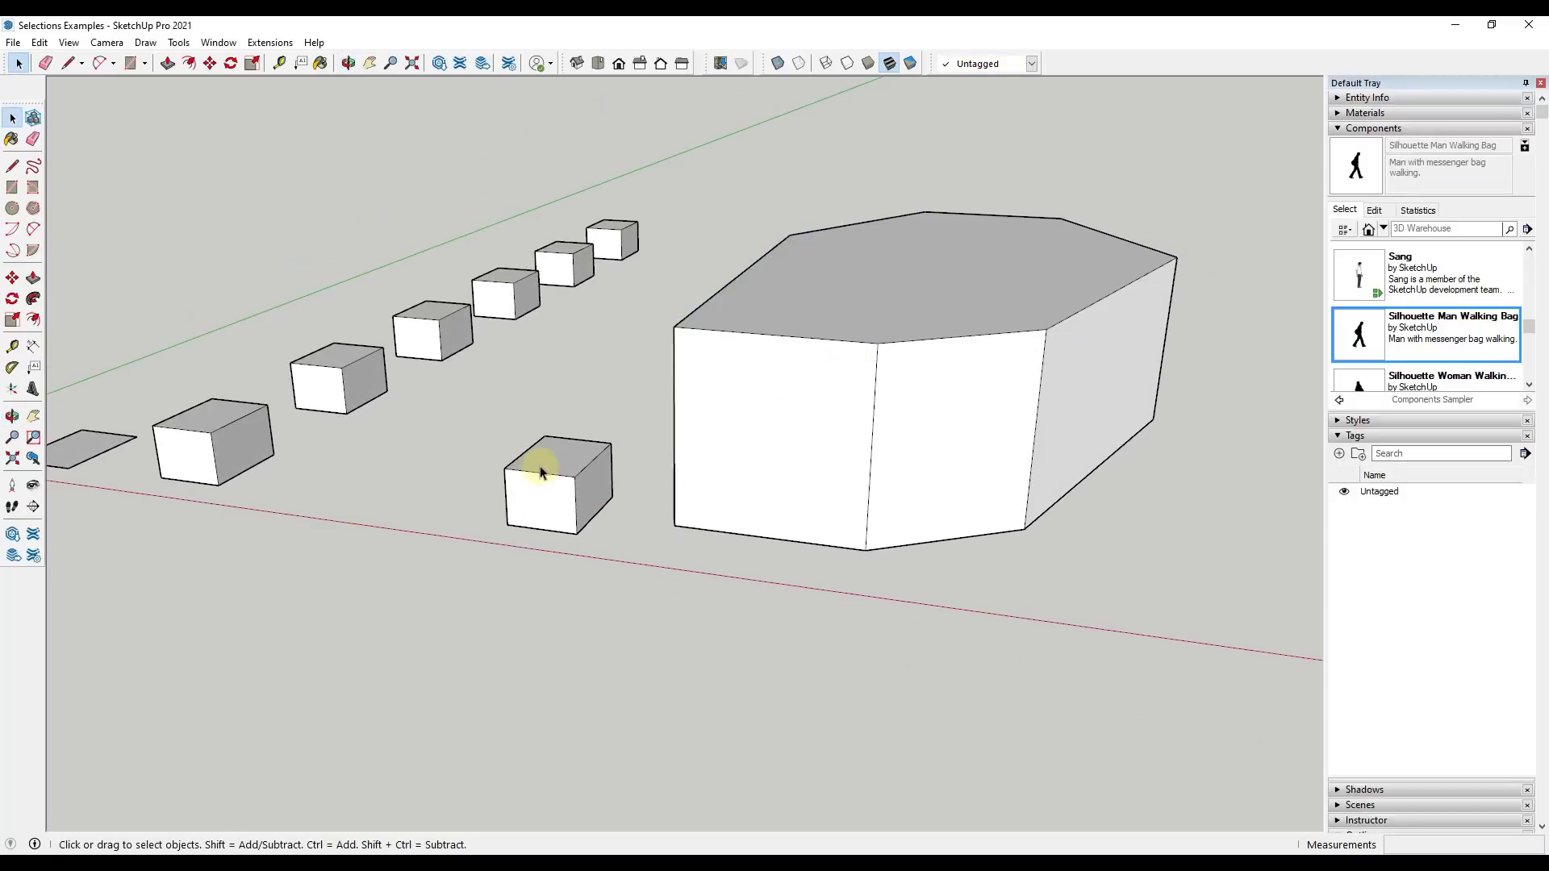
left_click(542, 459)
left_click(706, 436)
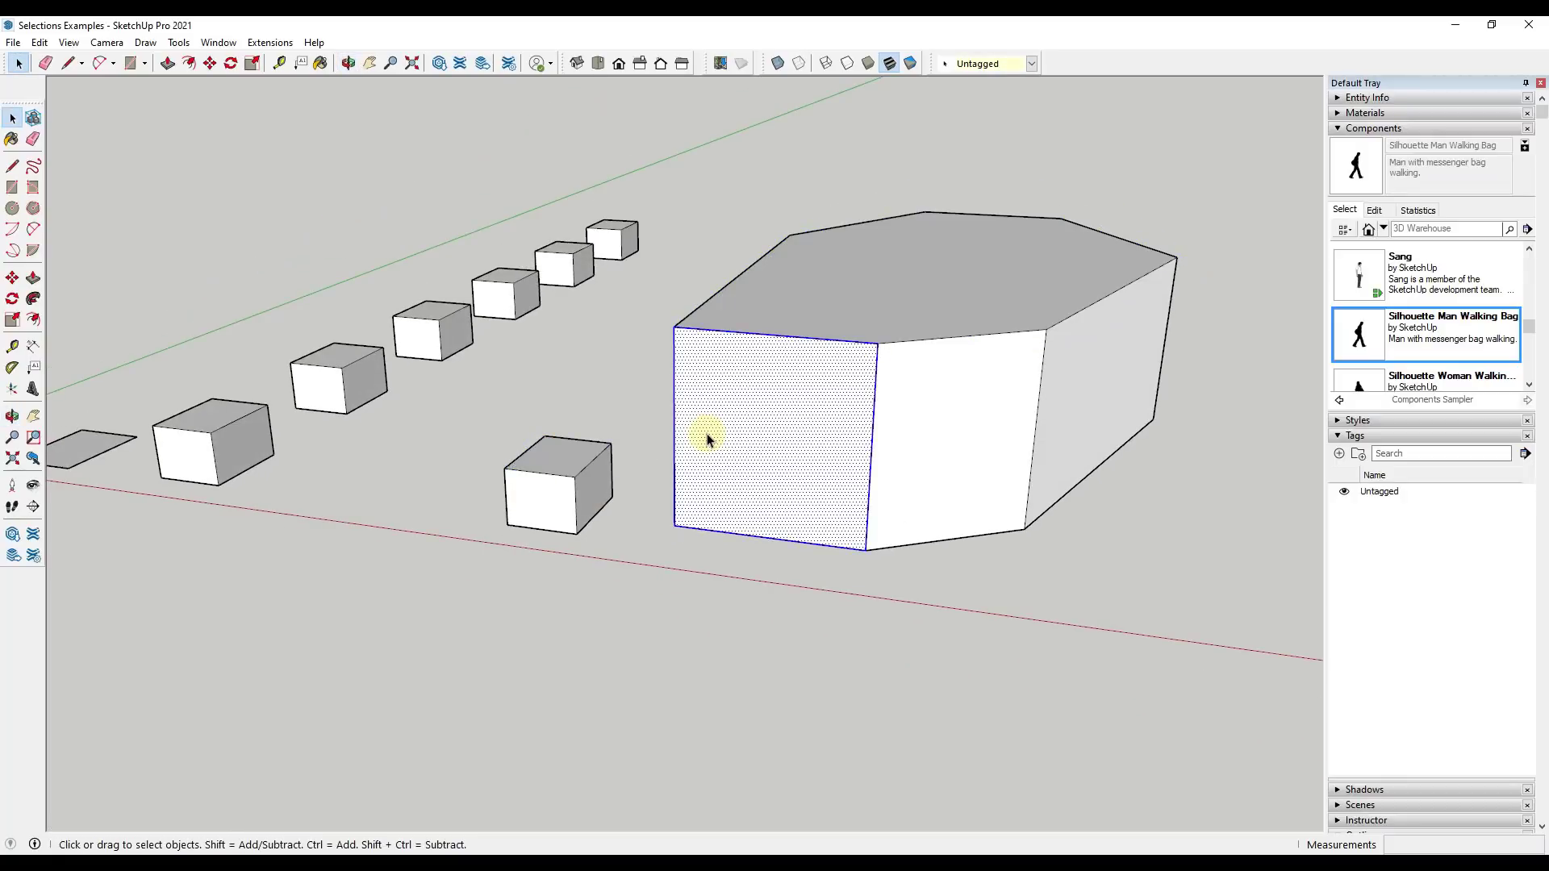
left_click(908, 407)
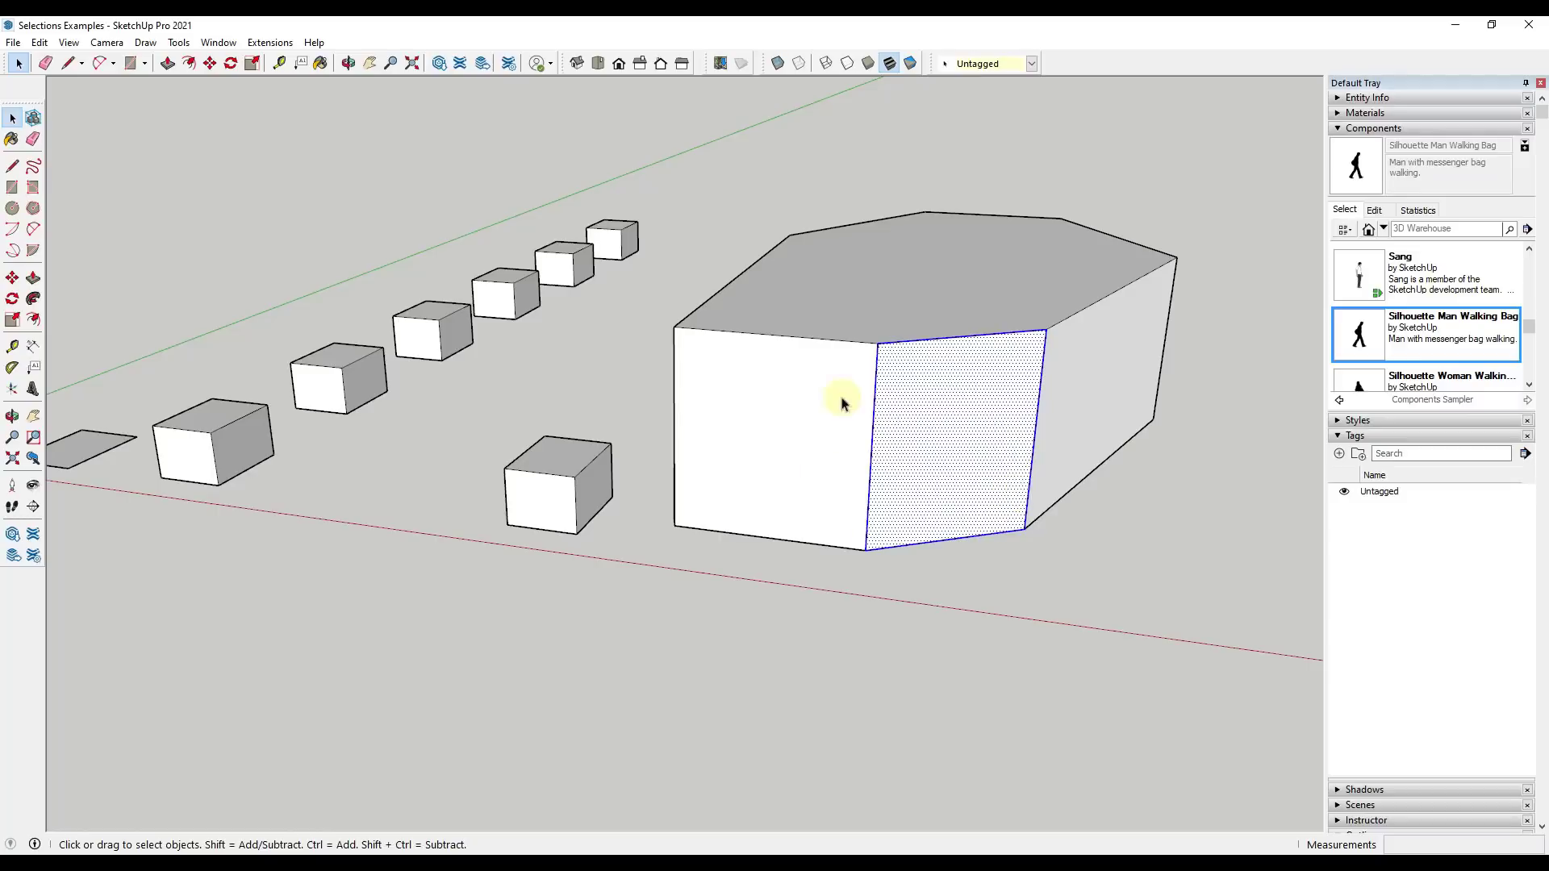
left_click(1113, 368)
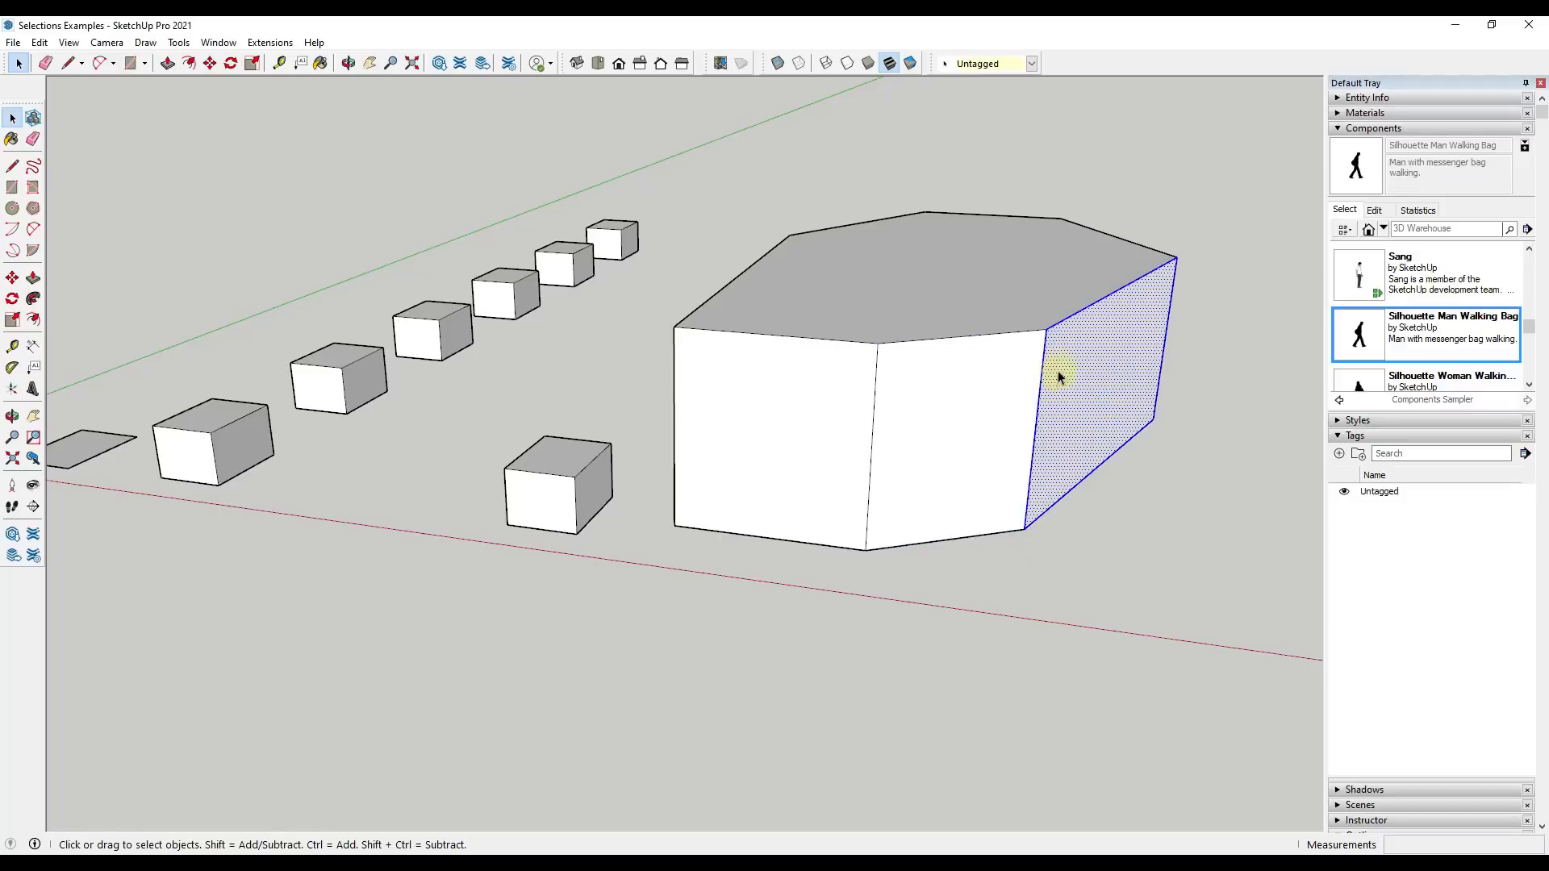
left_click(743, 610)
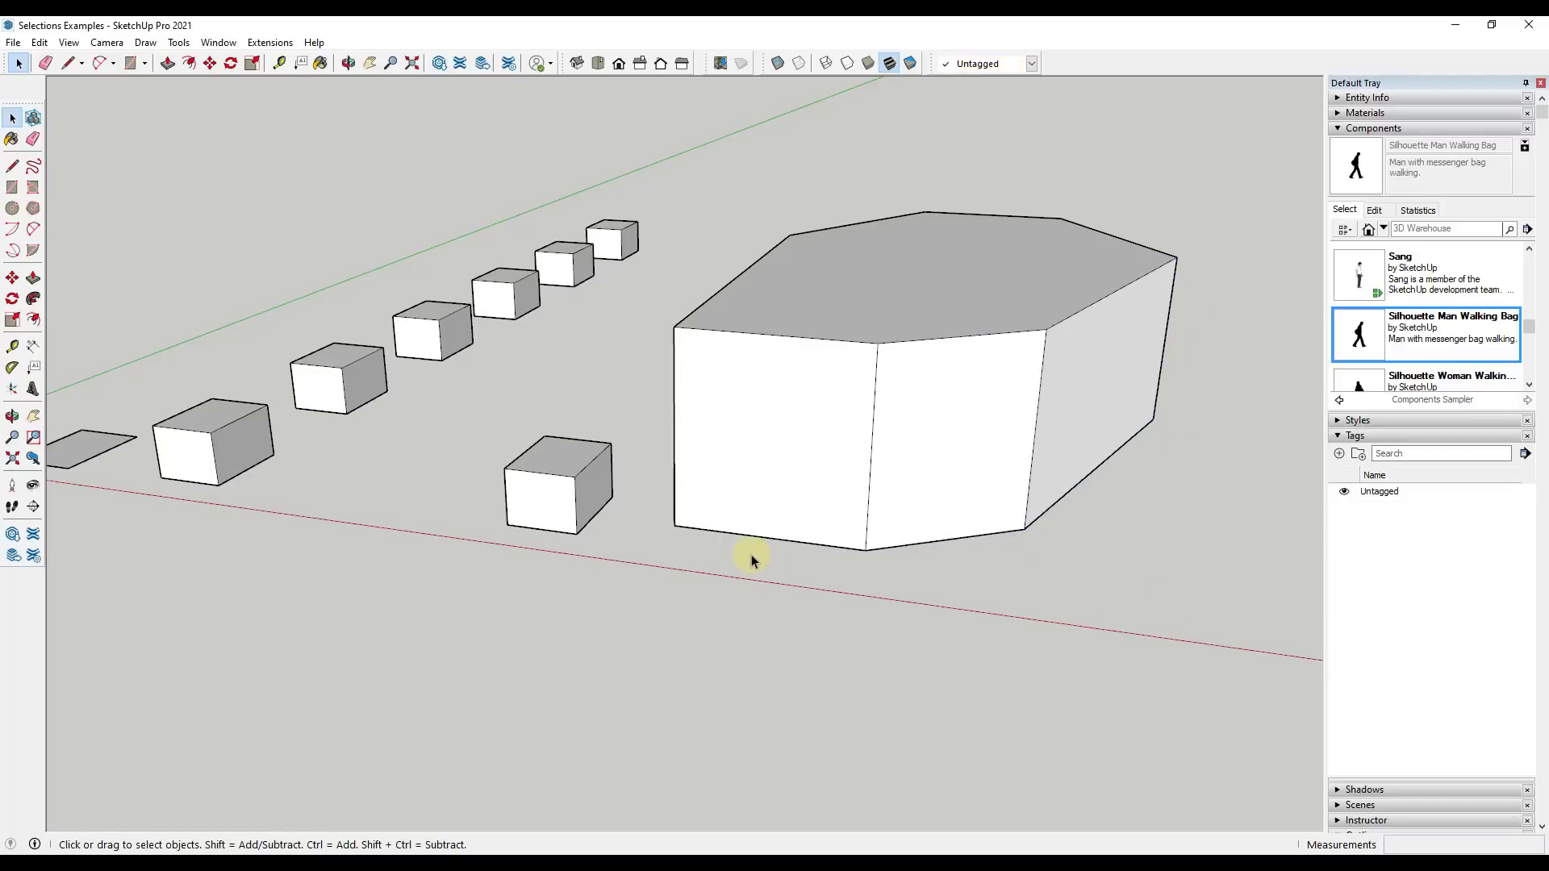
Step: Select all connected geometry of the small ungrouped box, and then that of the whole large block instead
triple_click(559, 463)
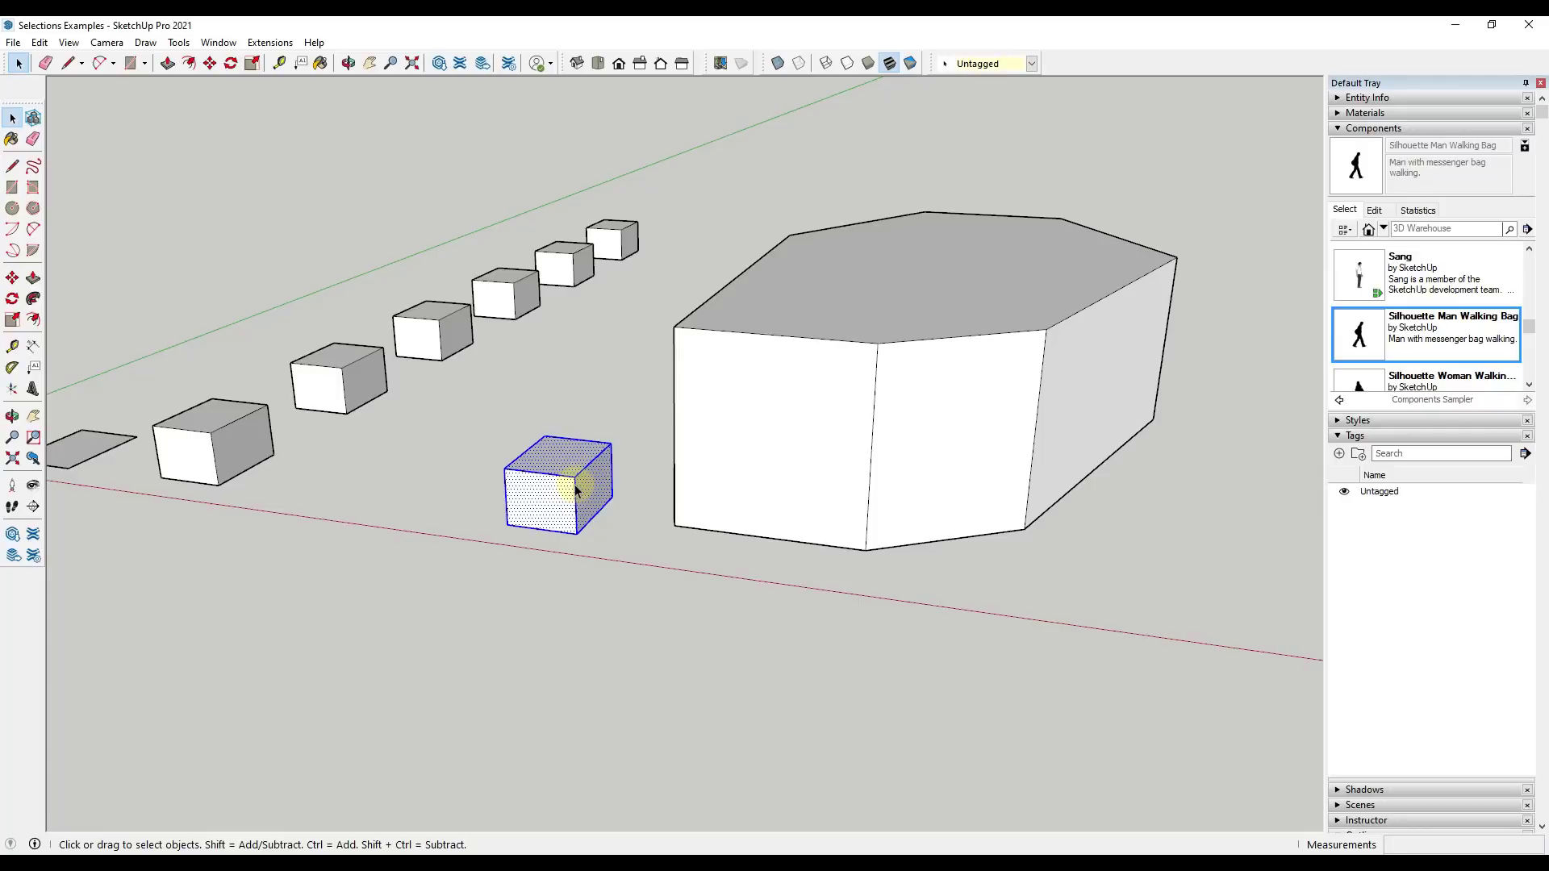
triple_click(882, 322)
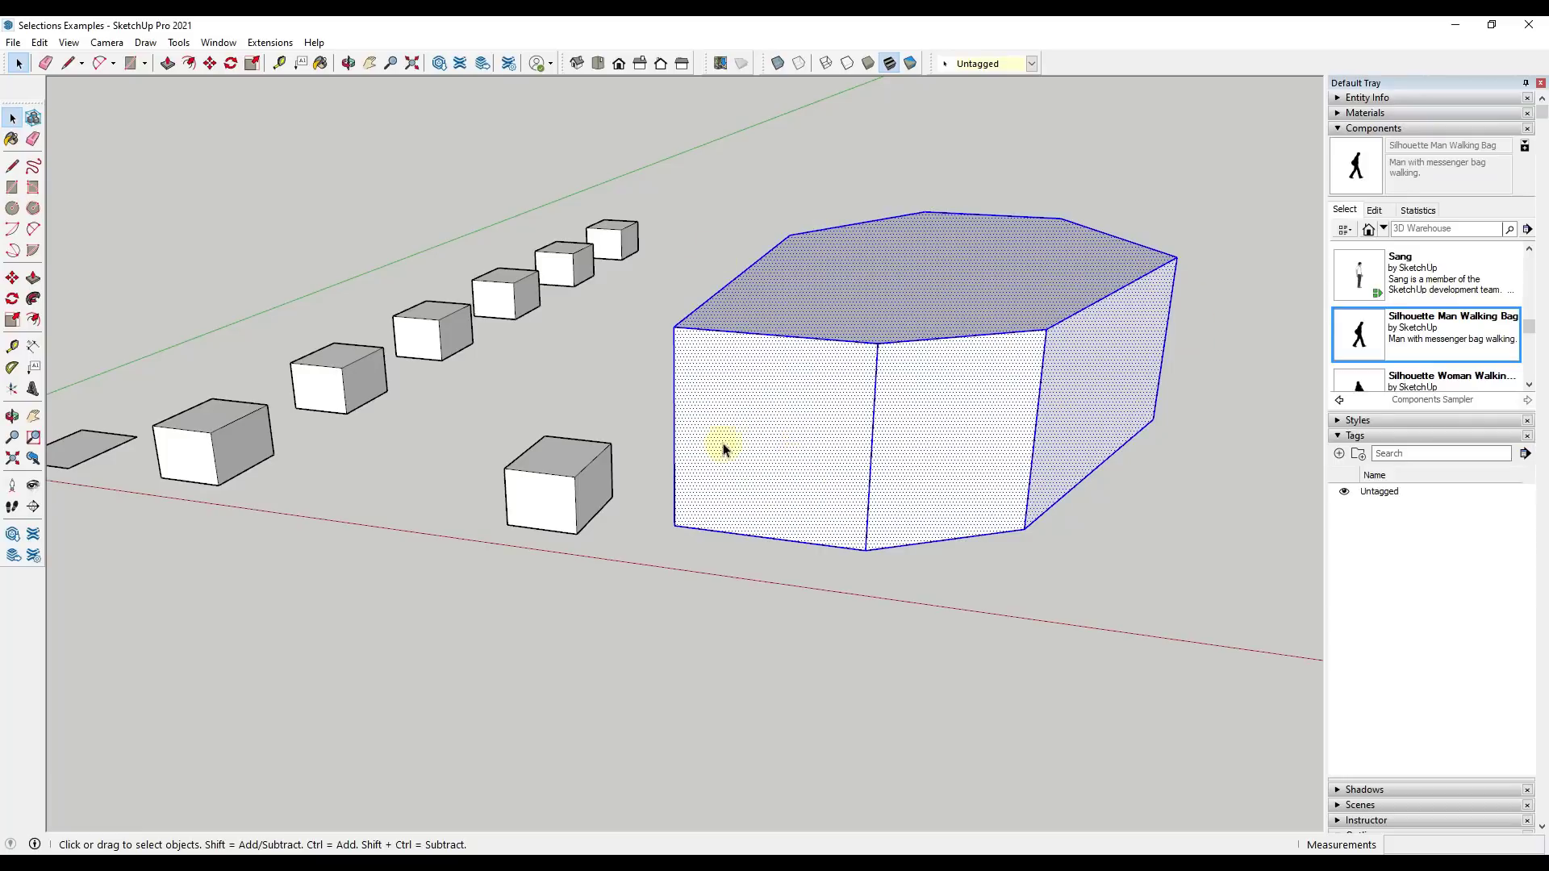
scroll(723, 450, "down", 4)
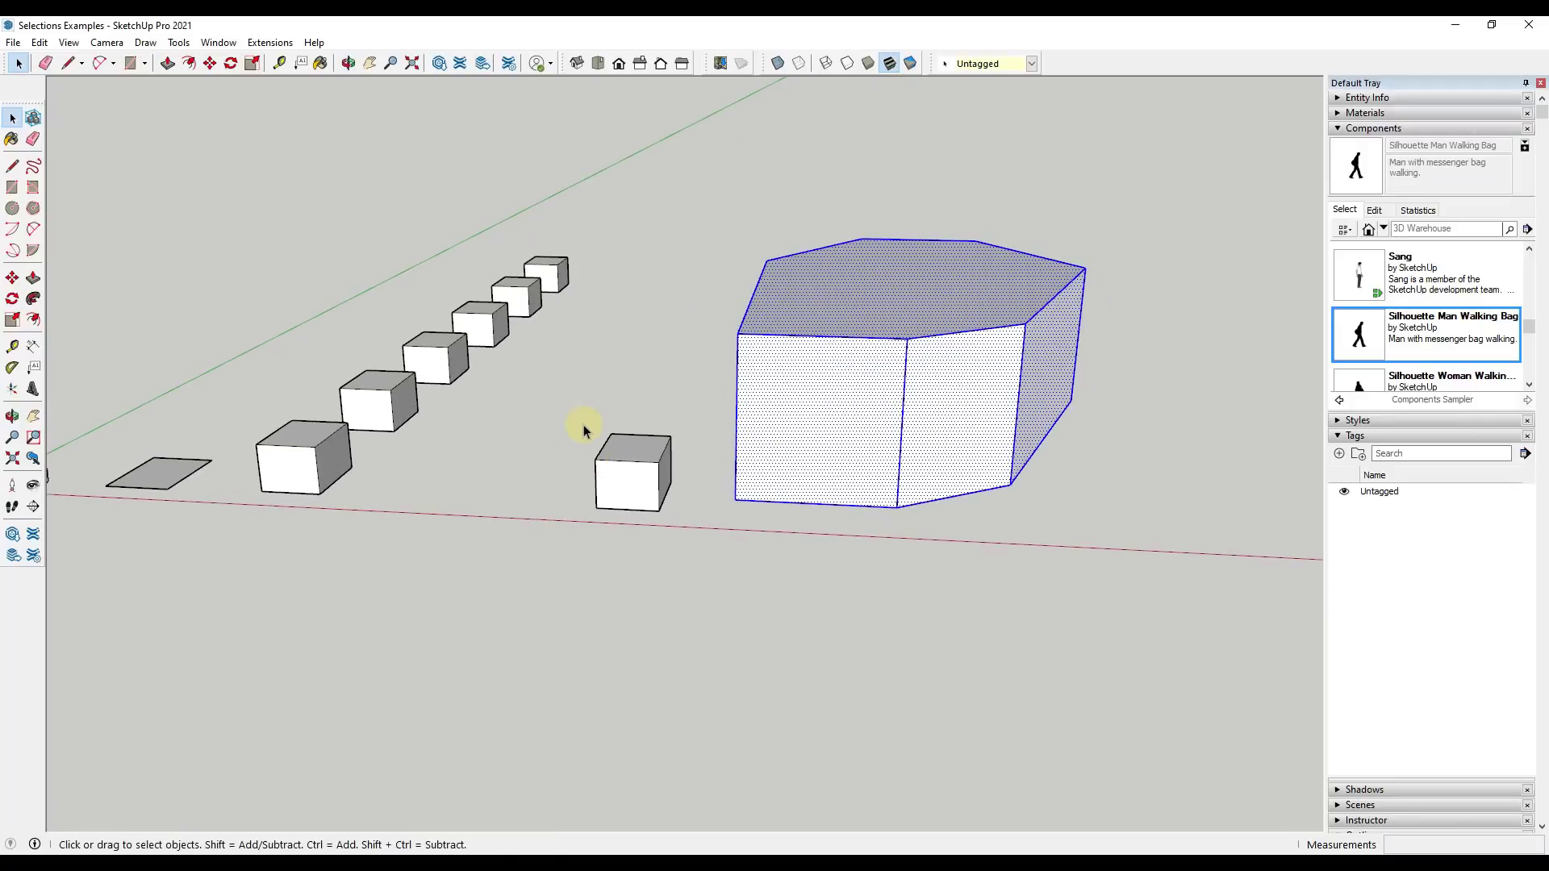
Step: Select the whole small ungrouped box and copy it to the side facing away from the large block
left_click_drag(576, 419, 687, 551)
key("m")
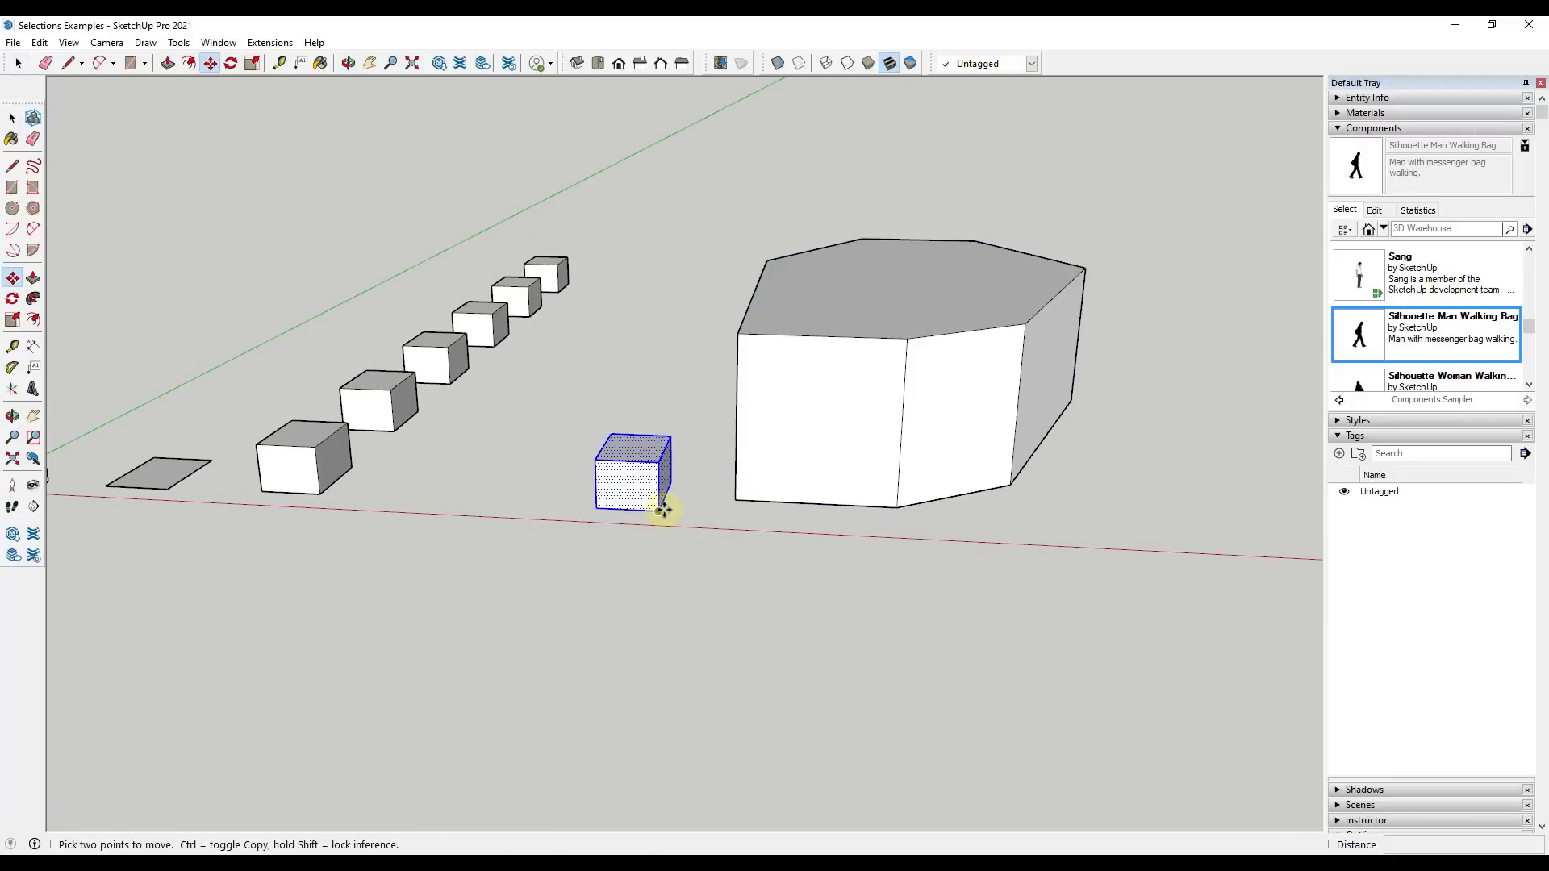
left_click(612, 495)
key("ctrl")
left_click(517, 450)
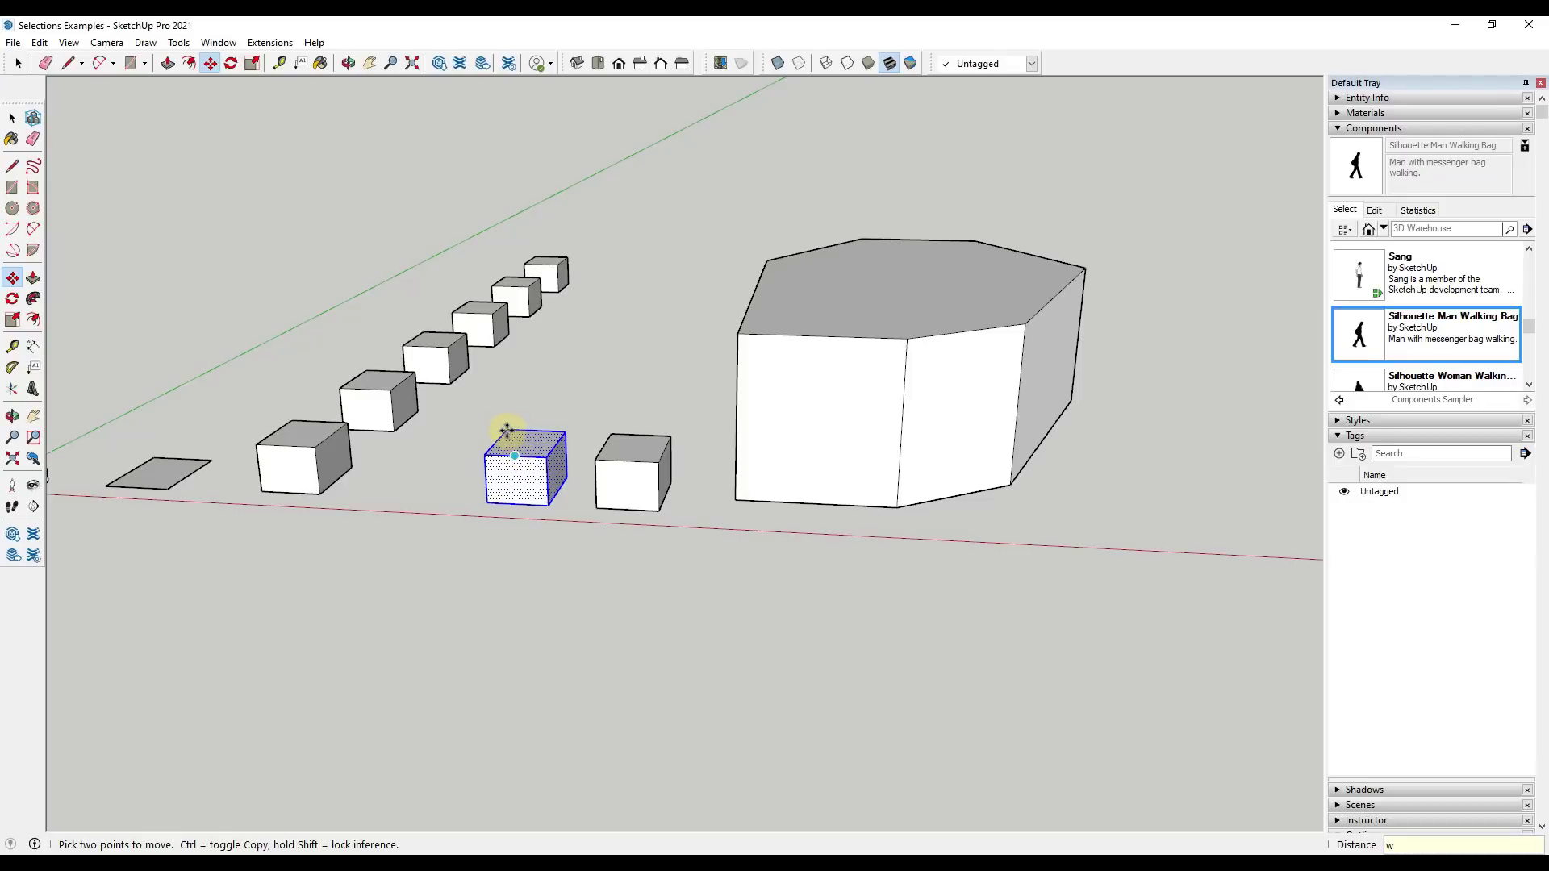
Step: Scale the copied box down to about half size and place a copy of it against the original box's side facing the large block
key("space")
key("m")
left_click(516, 440)
left_click(545, 486)
key("space")
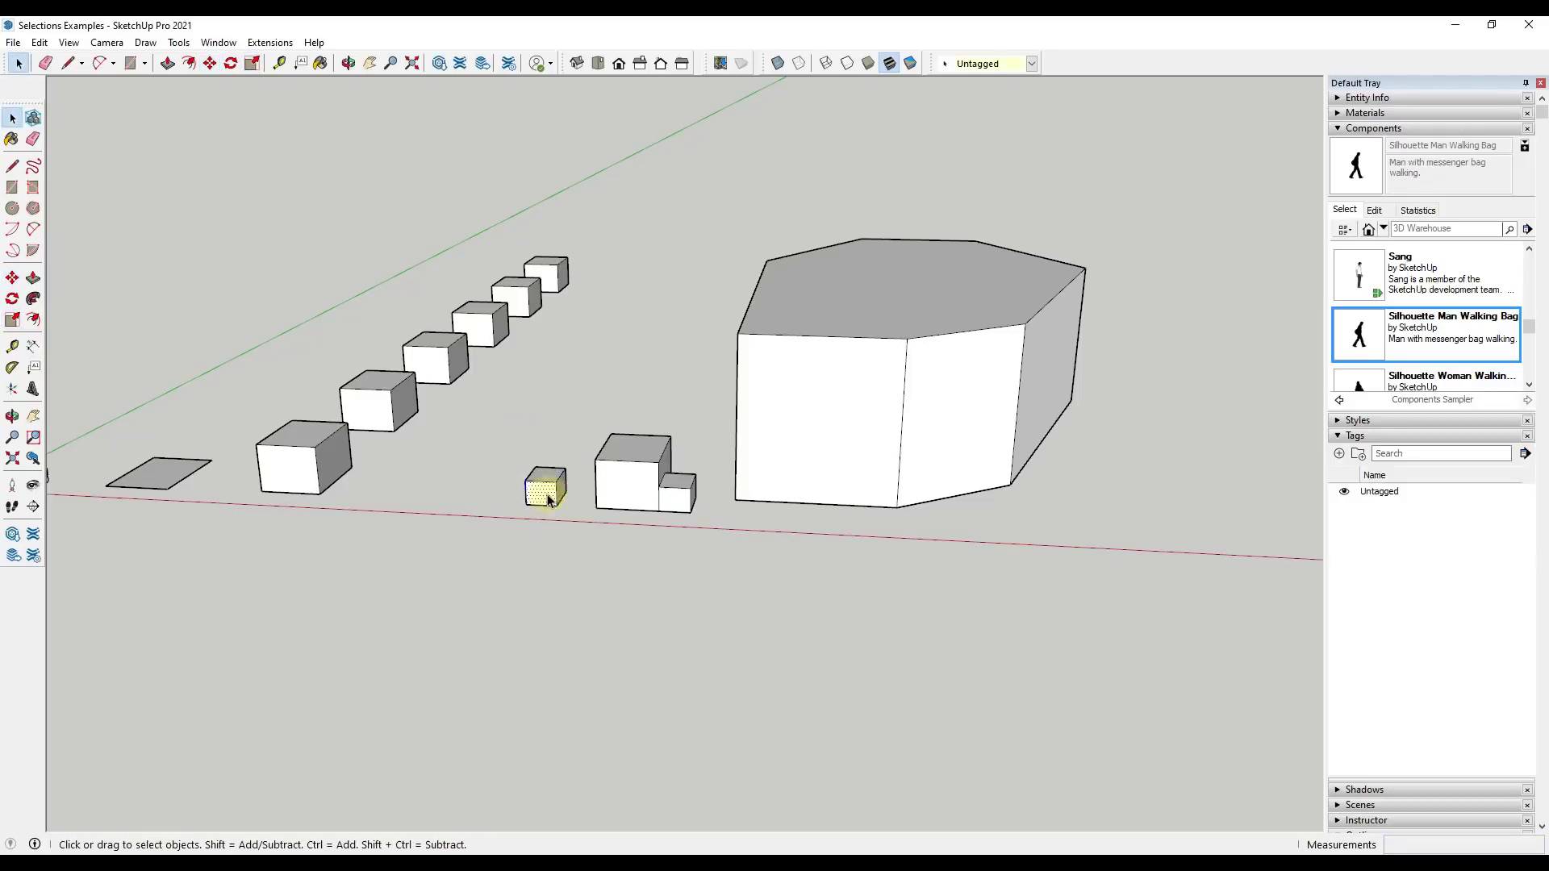
Step: Move the remaining scaled-down box against the opposite side of the original box
key("m")
left_click(542, 484)
scroll(656, 491, "up", 3)
middle_click_drag(656, 491, 570, 479)
key("space")
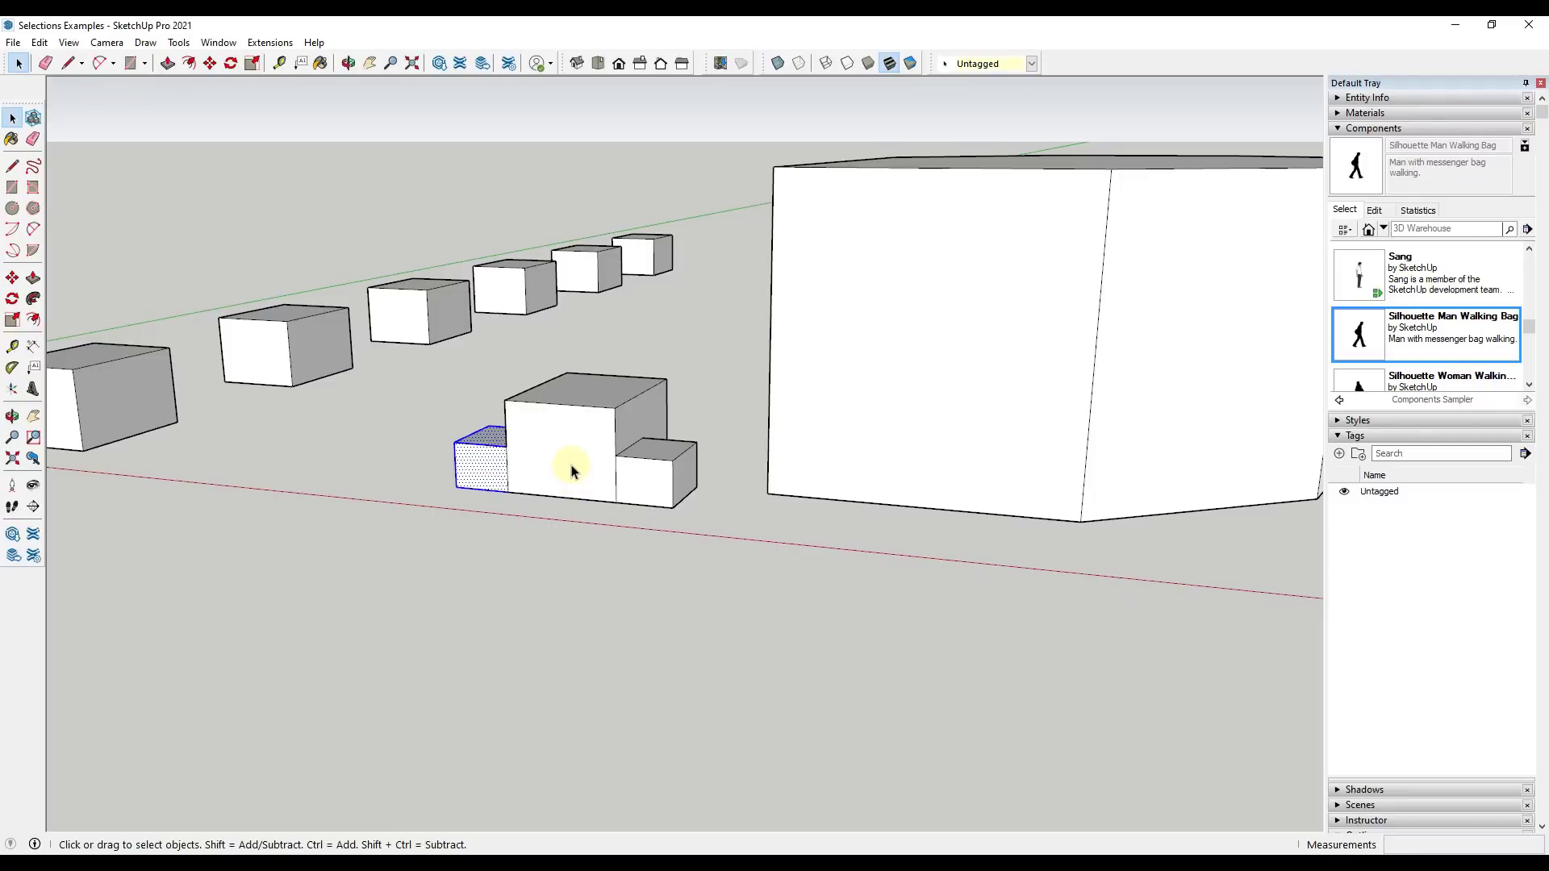
Step: Window-select the three joined boxes, clear the selection, and select all their connected geometry starting from the middle box's front face
left_click_drag(411, 350, 722, 616)
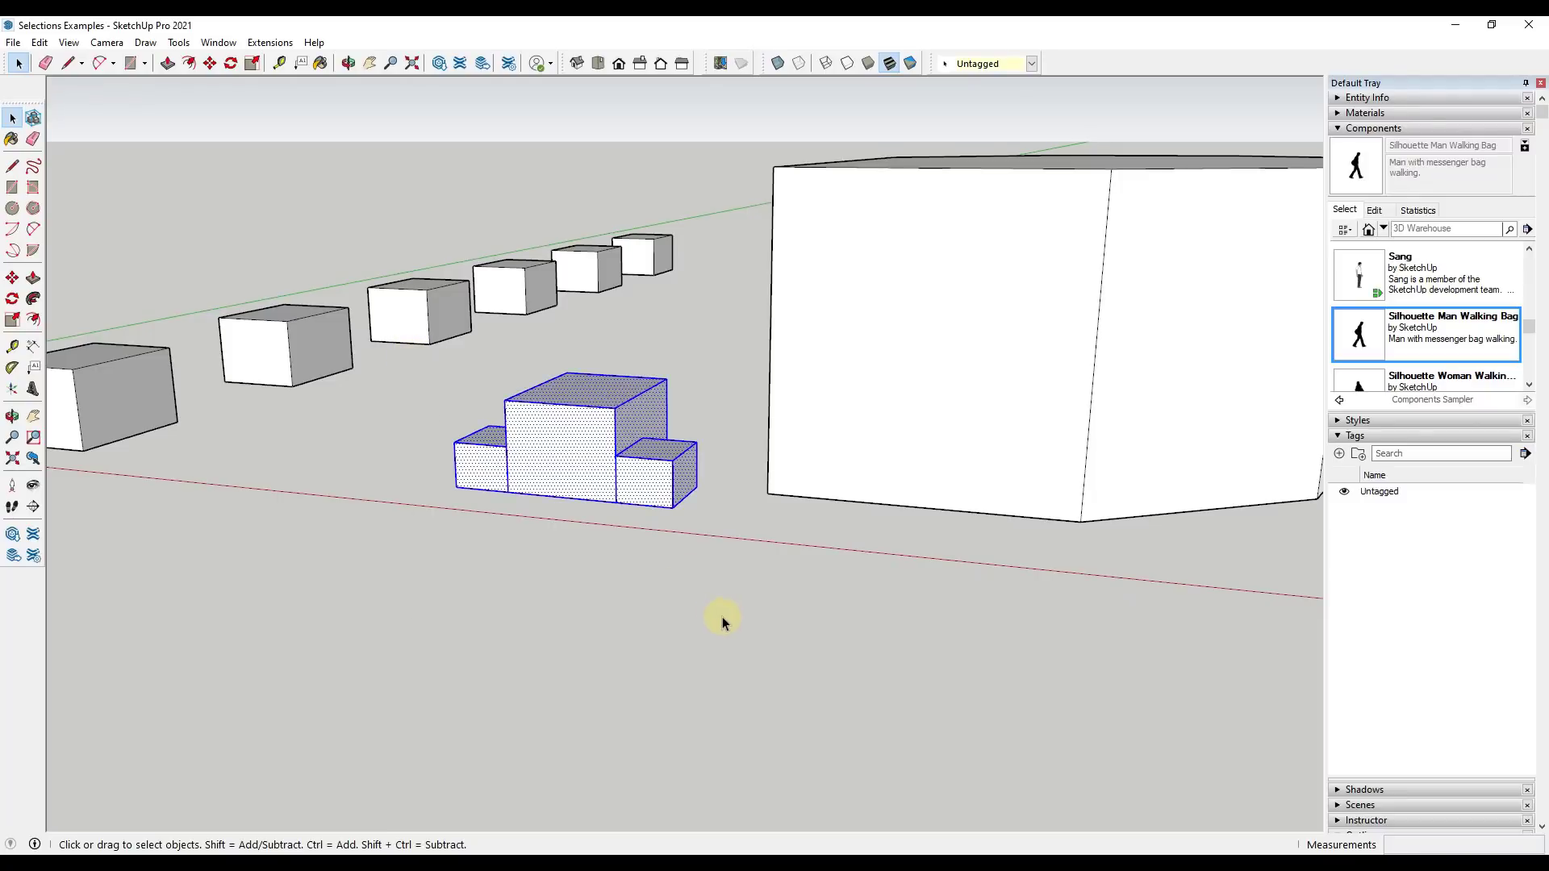
left_click(655, 607)
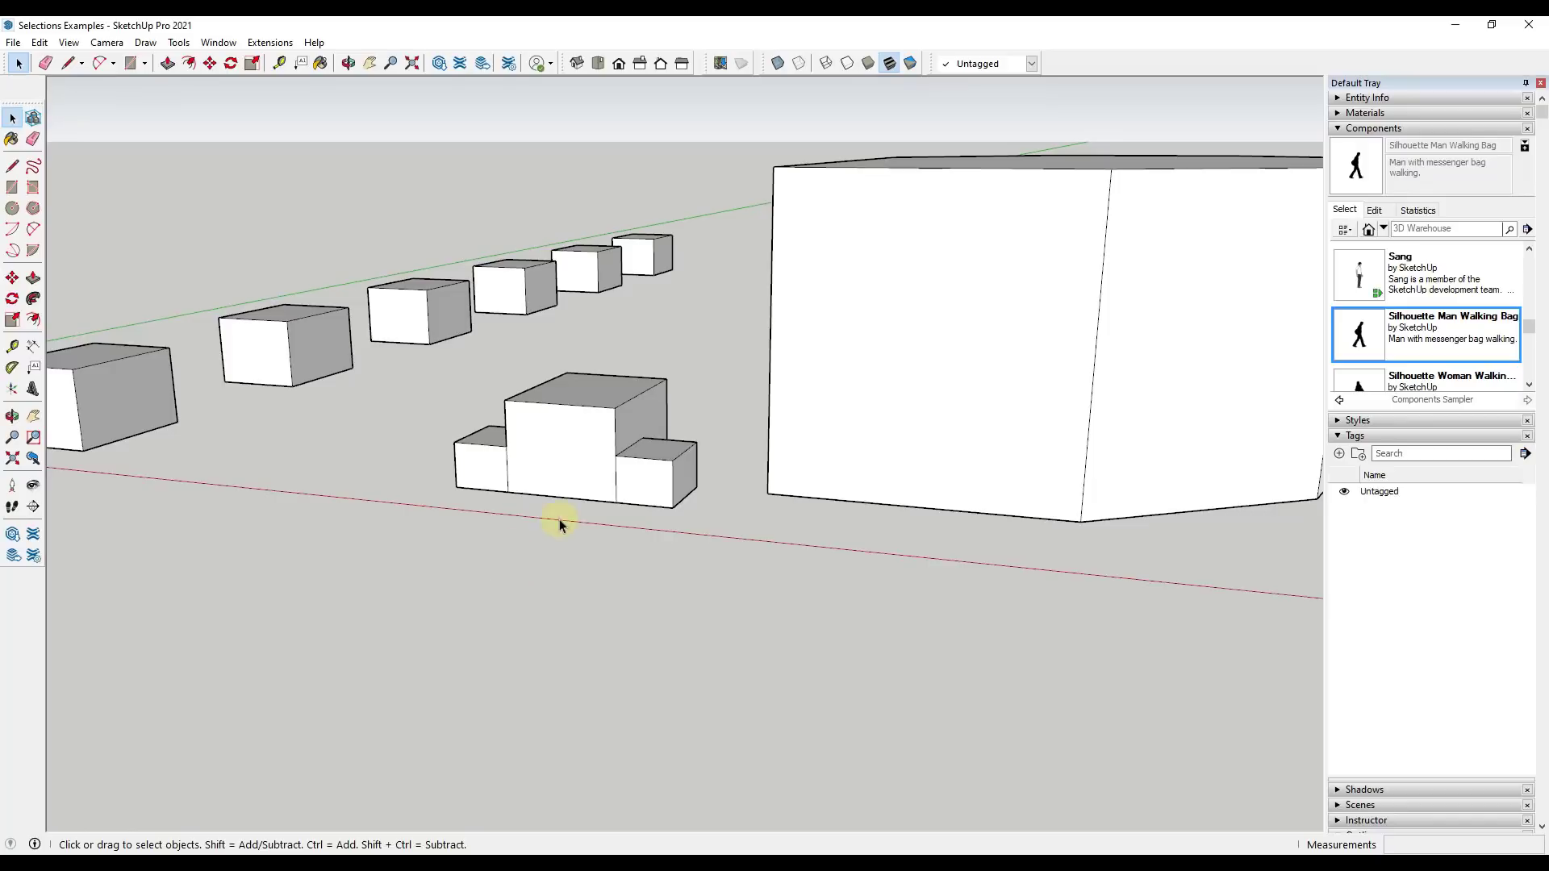
triple_click(564, 467)
middle_click_drag(569, 467, 556, 432)
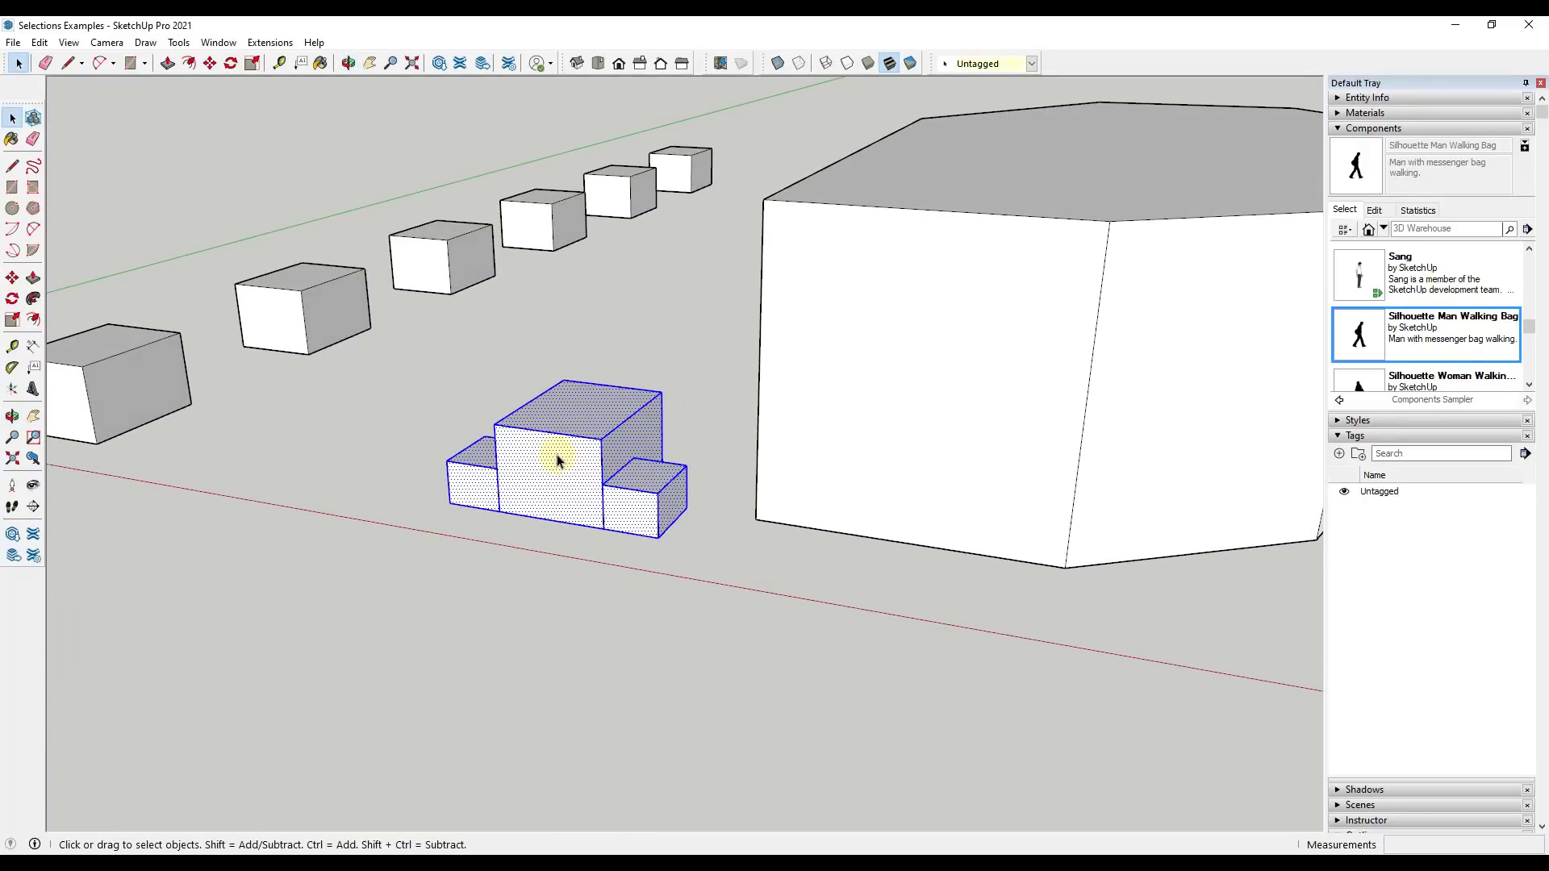
Step: Move the second box of the row against the large block's near vertical edge and rotate it about 10.4 degrees
scroll(556, 461, "down", 5)
left_click(404, 375)
key("m")
left_click(343, 352)
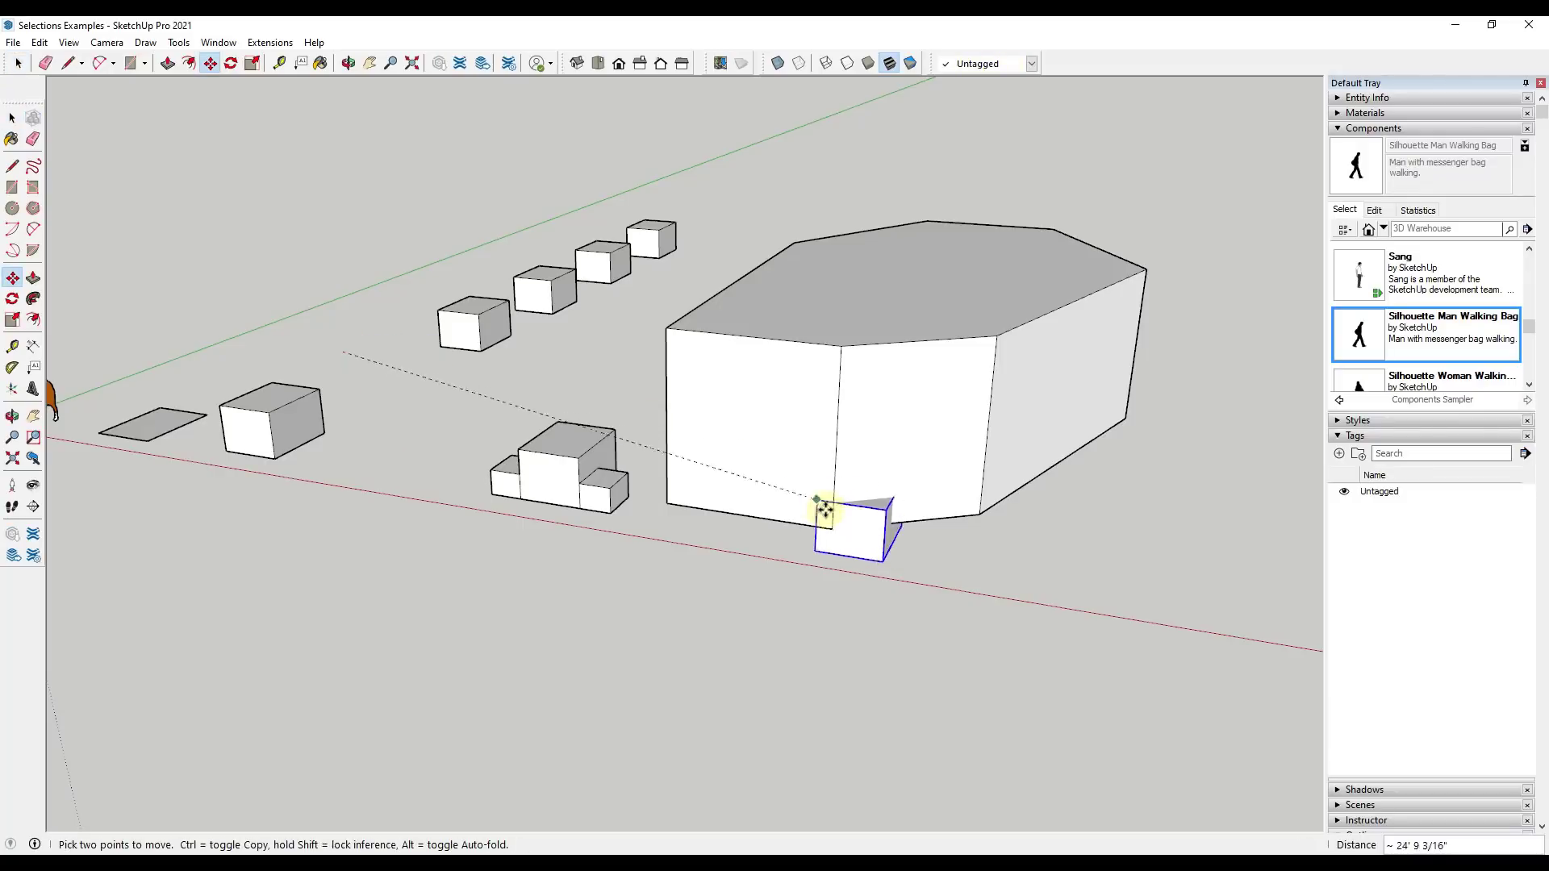
left_click(824, 511)
middle_click_drag(826, 525, 839, 516)
left_click(928, 492)
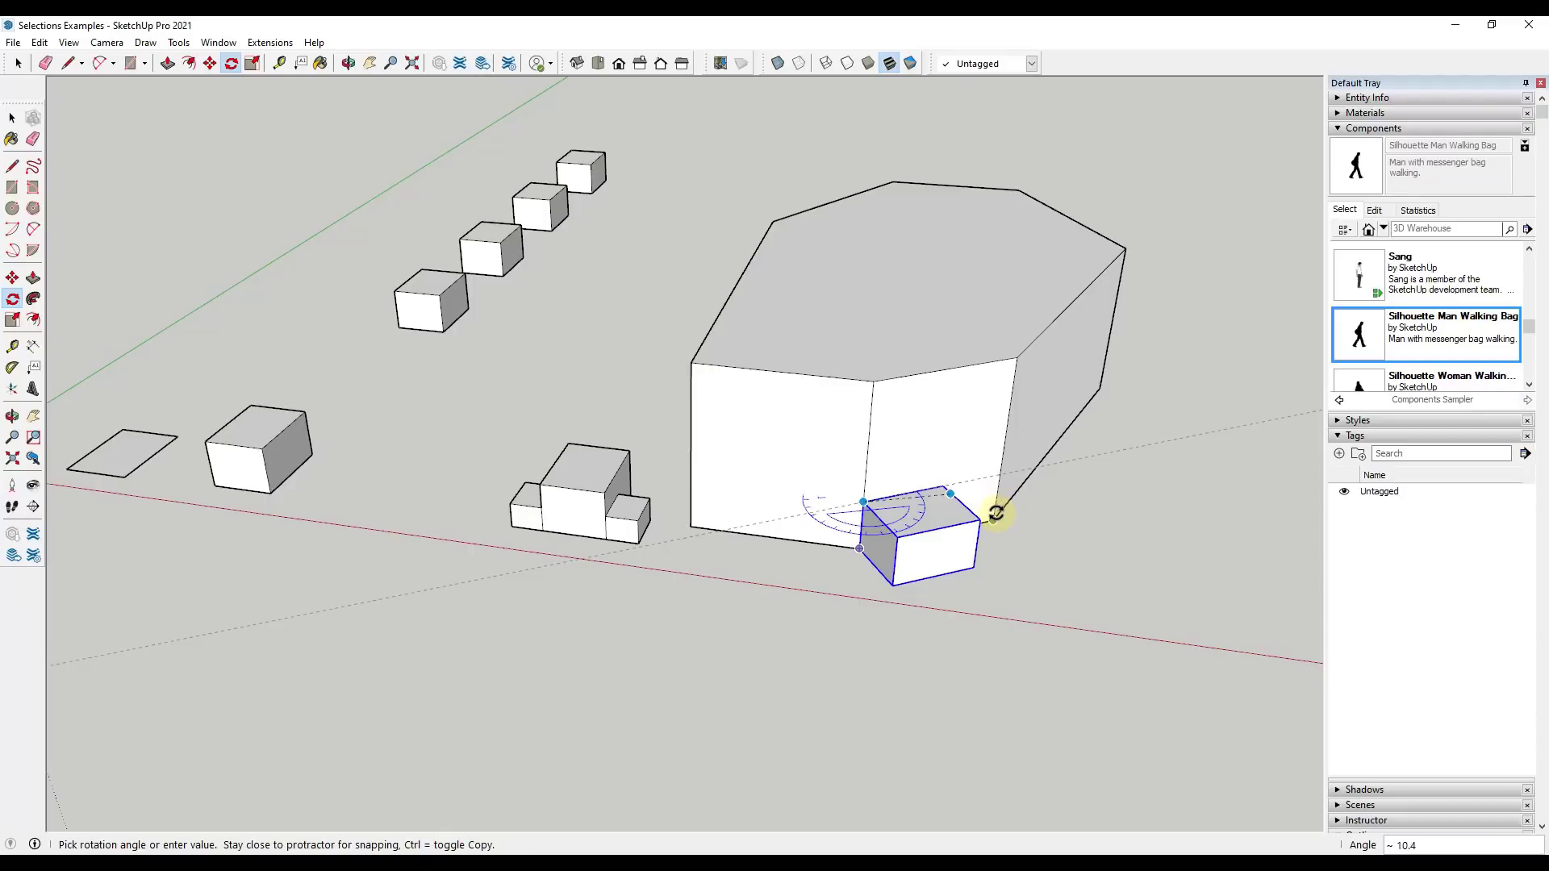
left_click(996, 513)
Step: Select all connected geometry of the large block, leaving the touching box out of the selection
key("space")
triple_click(923, 449)
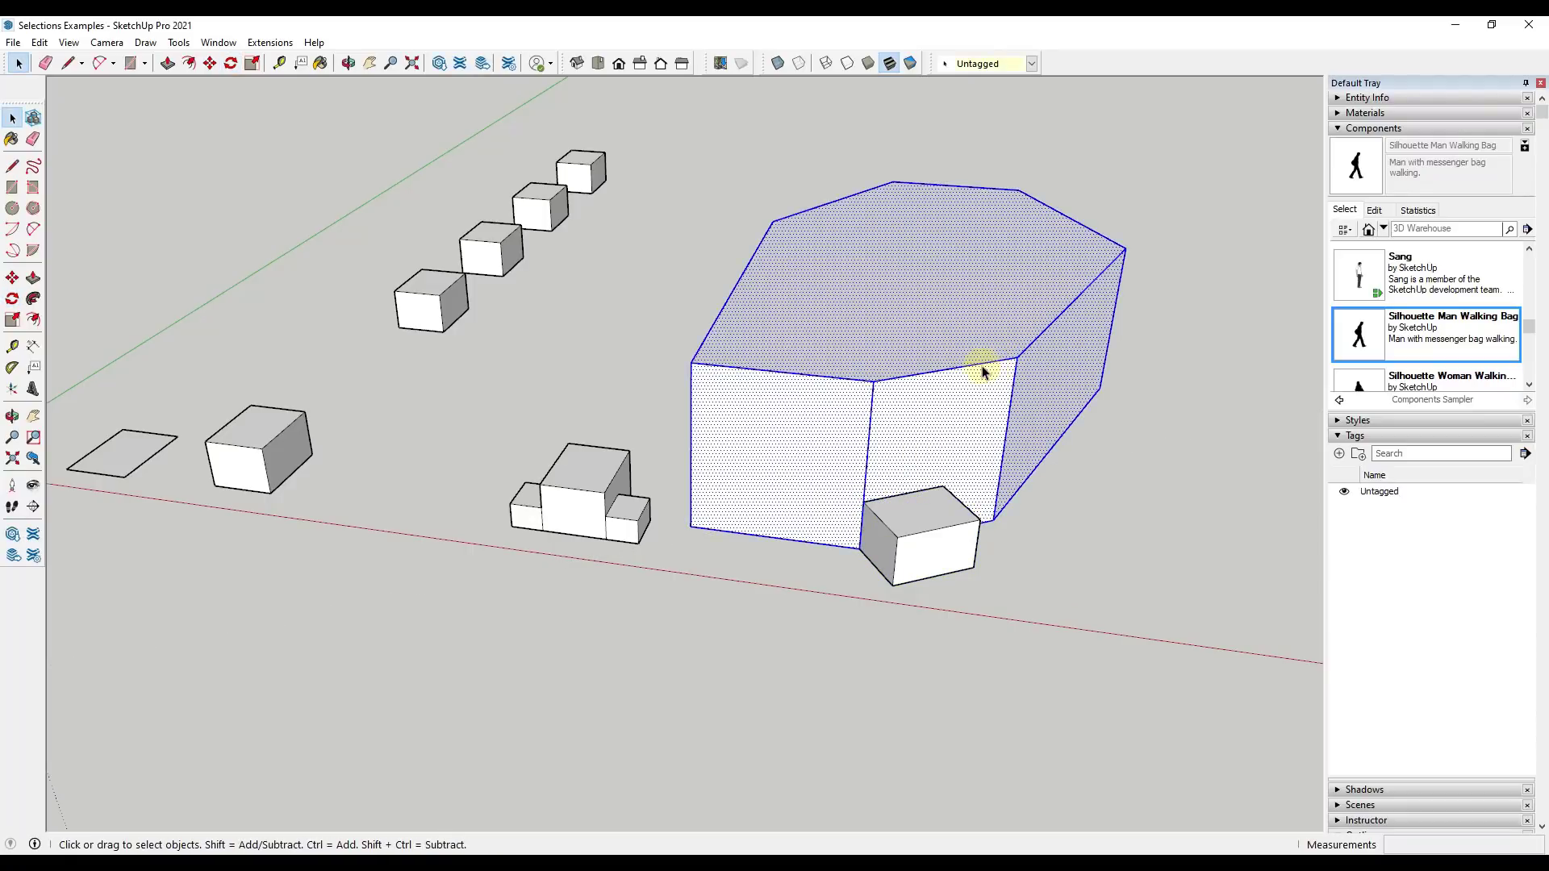
middle_click_drag(900, 516, 918, 481)
left_click(1120, 451)
left_click(919, 404)
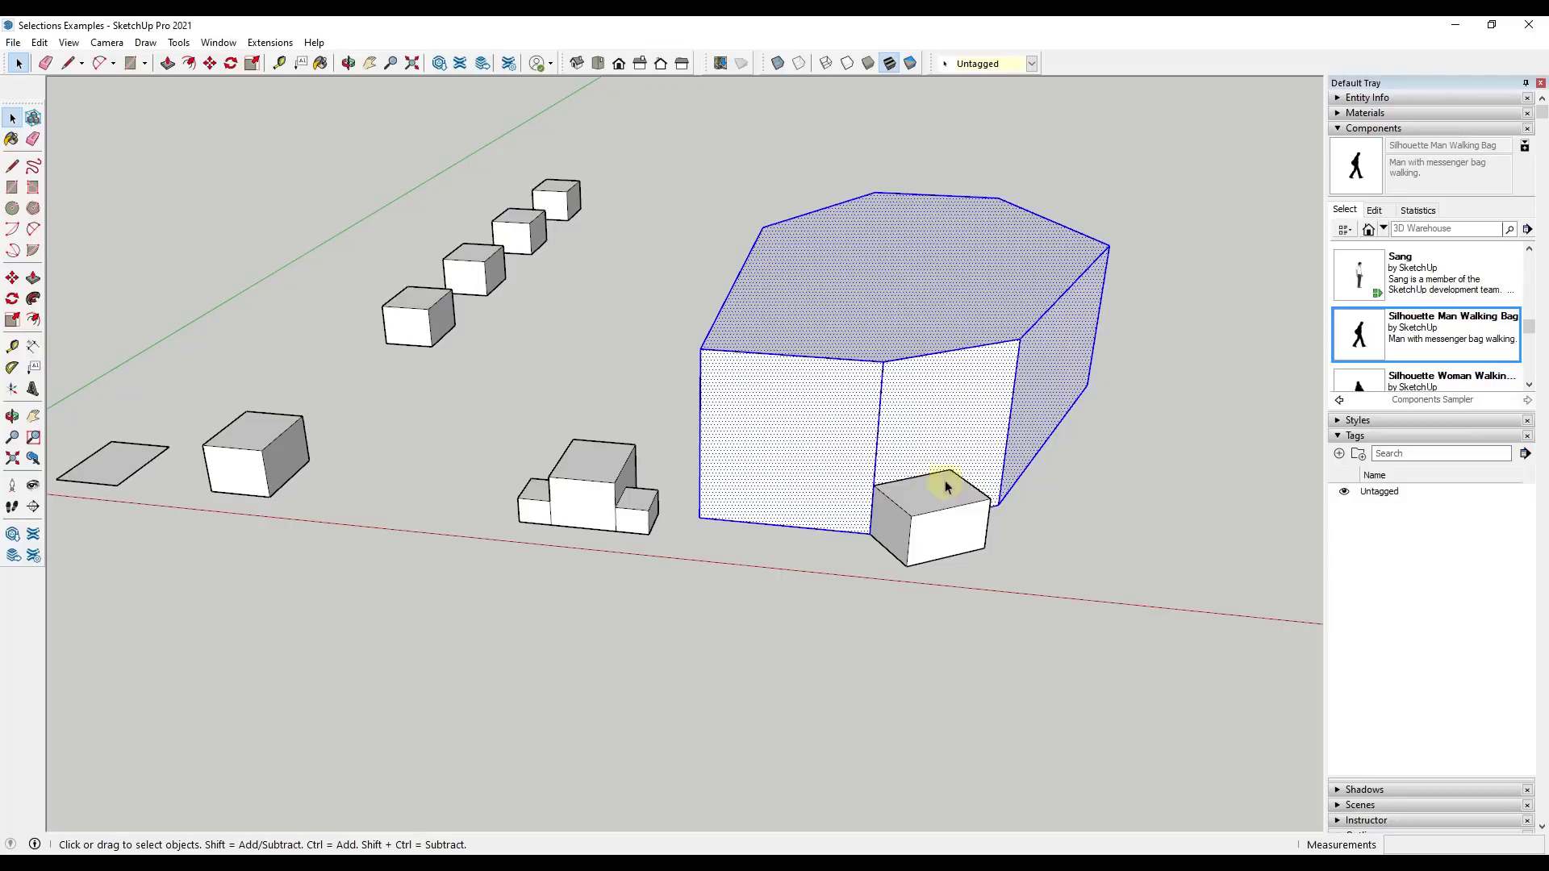
middle_click_drag(945, 481, 833, 283)
middle_click_drag(1030, 443, 912, 524)
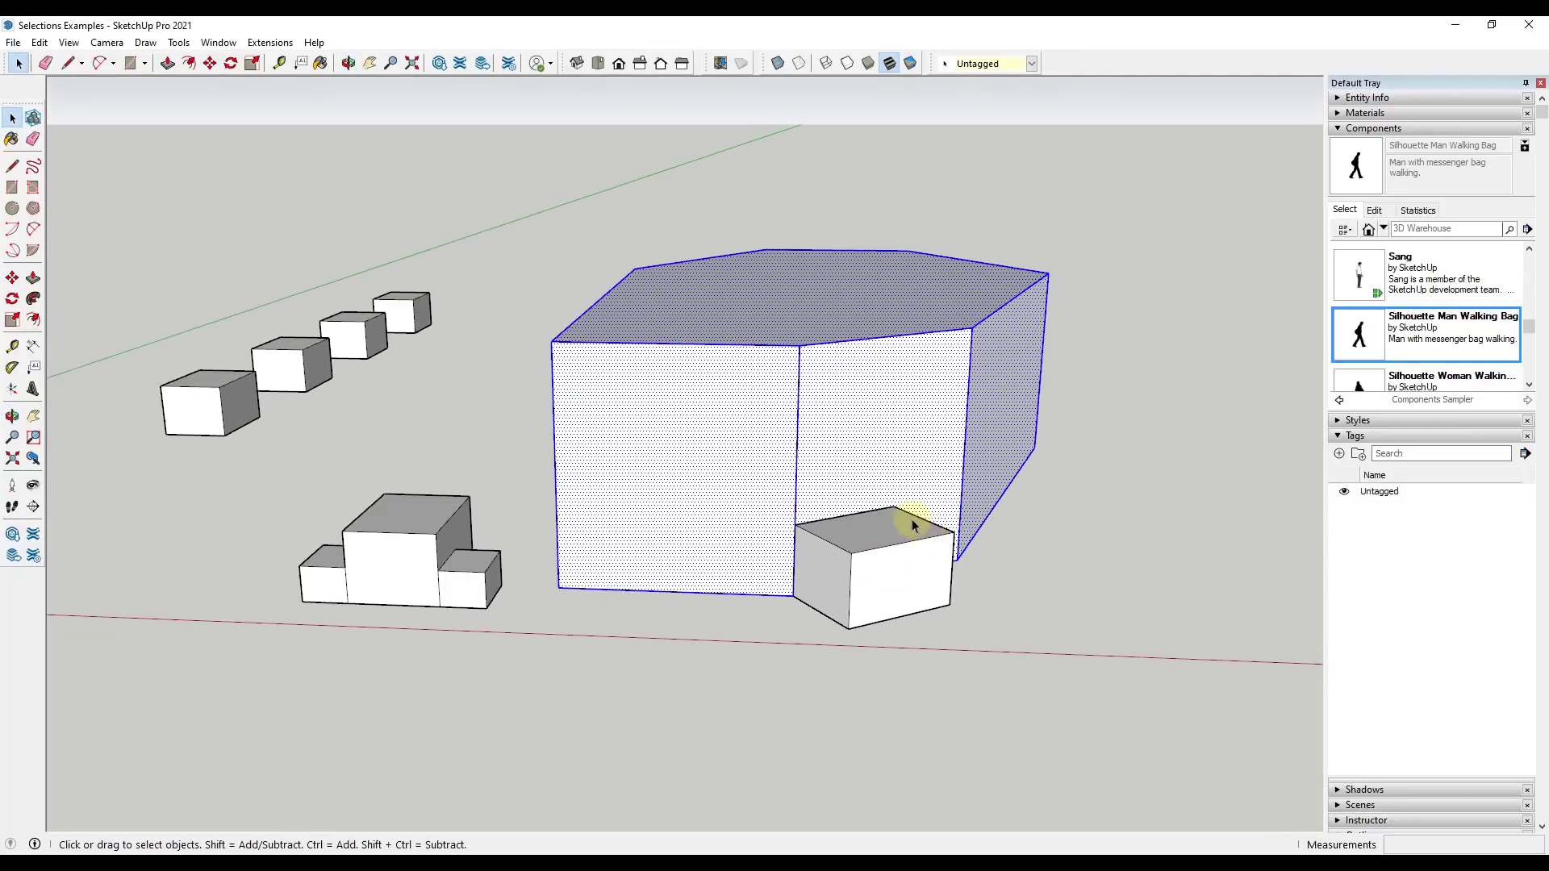
Step: Switch to the standard top view and frame the square-celled grid beside the coloured plank pattern
scroll(912, 524, "down", 5)
scroll(1023, 397, "up", 2)
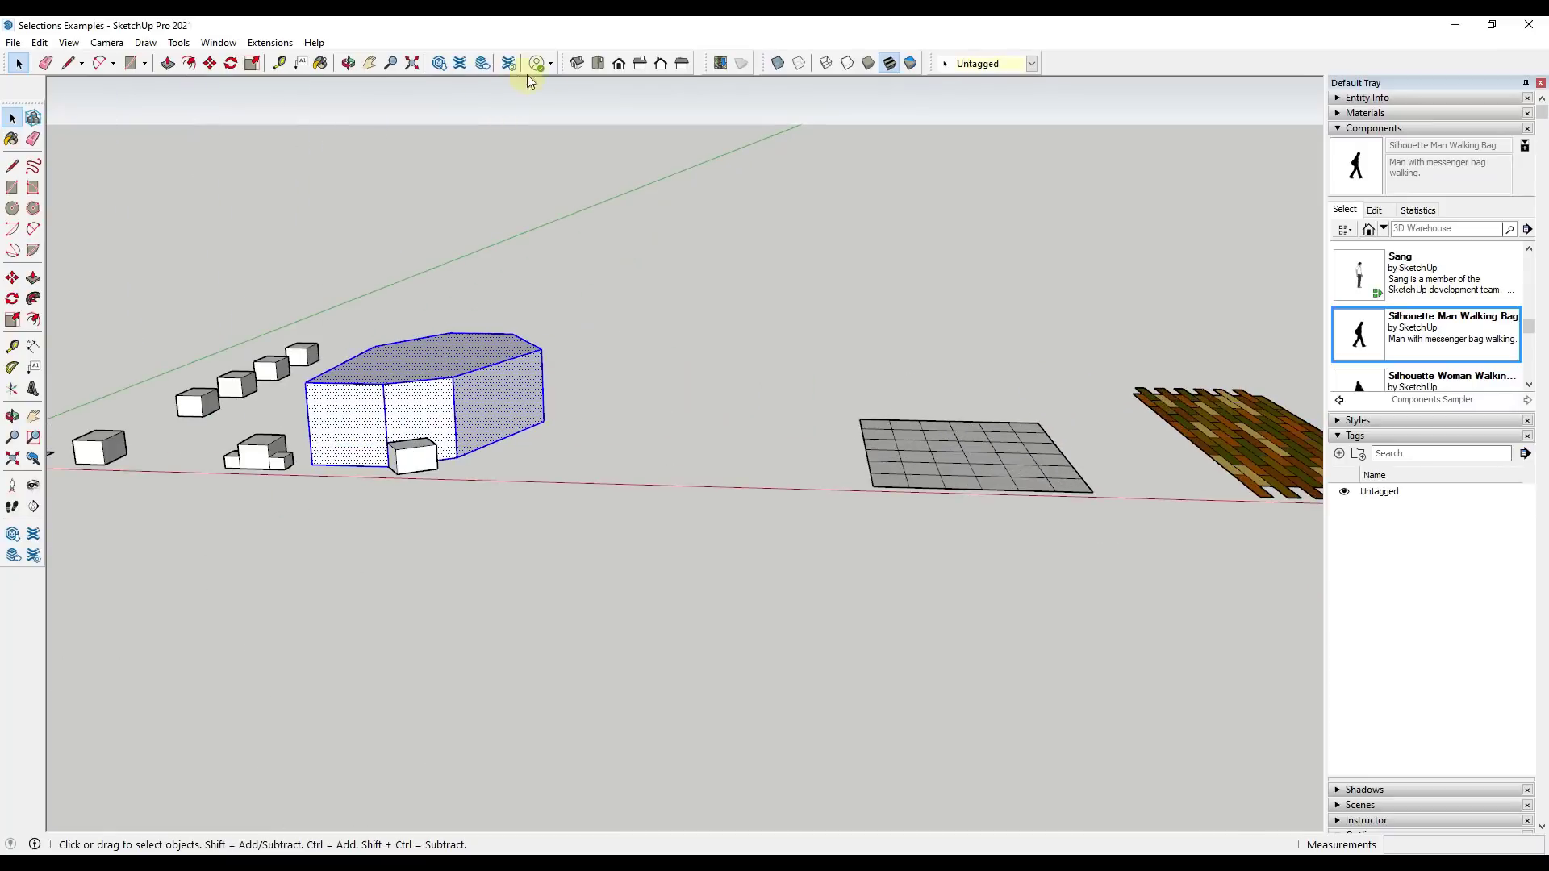
left_click(598, 65)
scroll(831, 448, "up", 3)
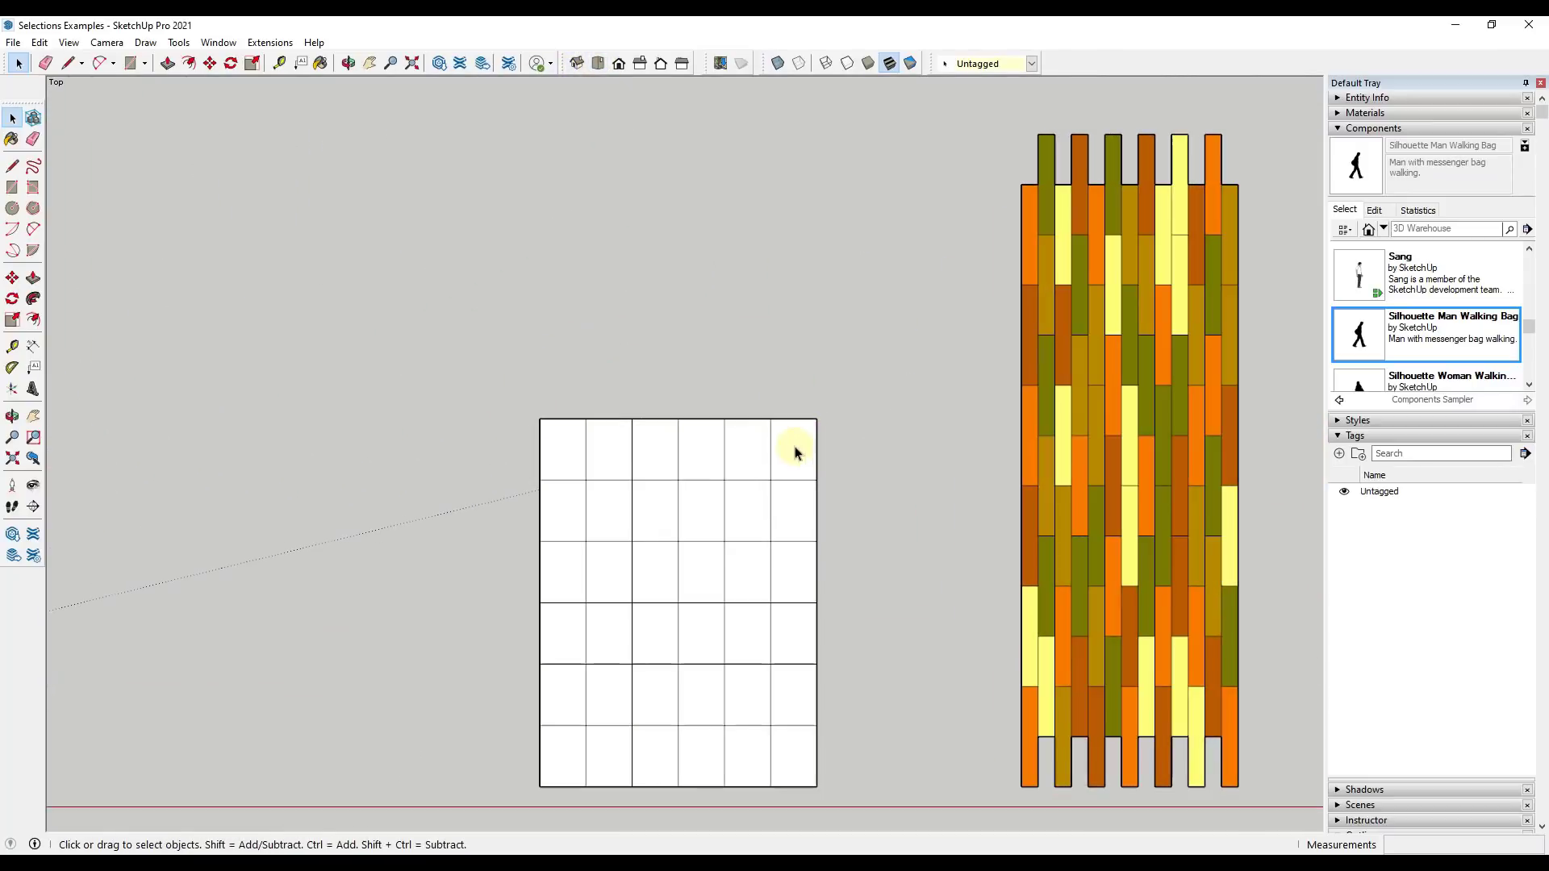
scroll(820, 395, "down", 2)
scroll(891, 573, "up", 3)
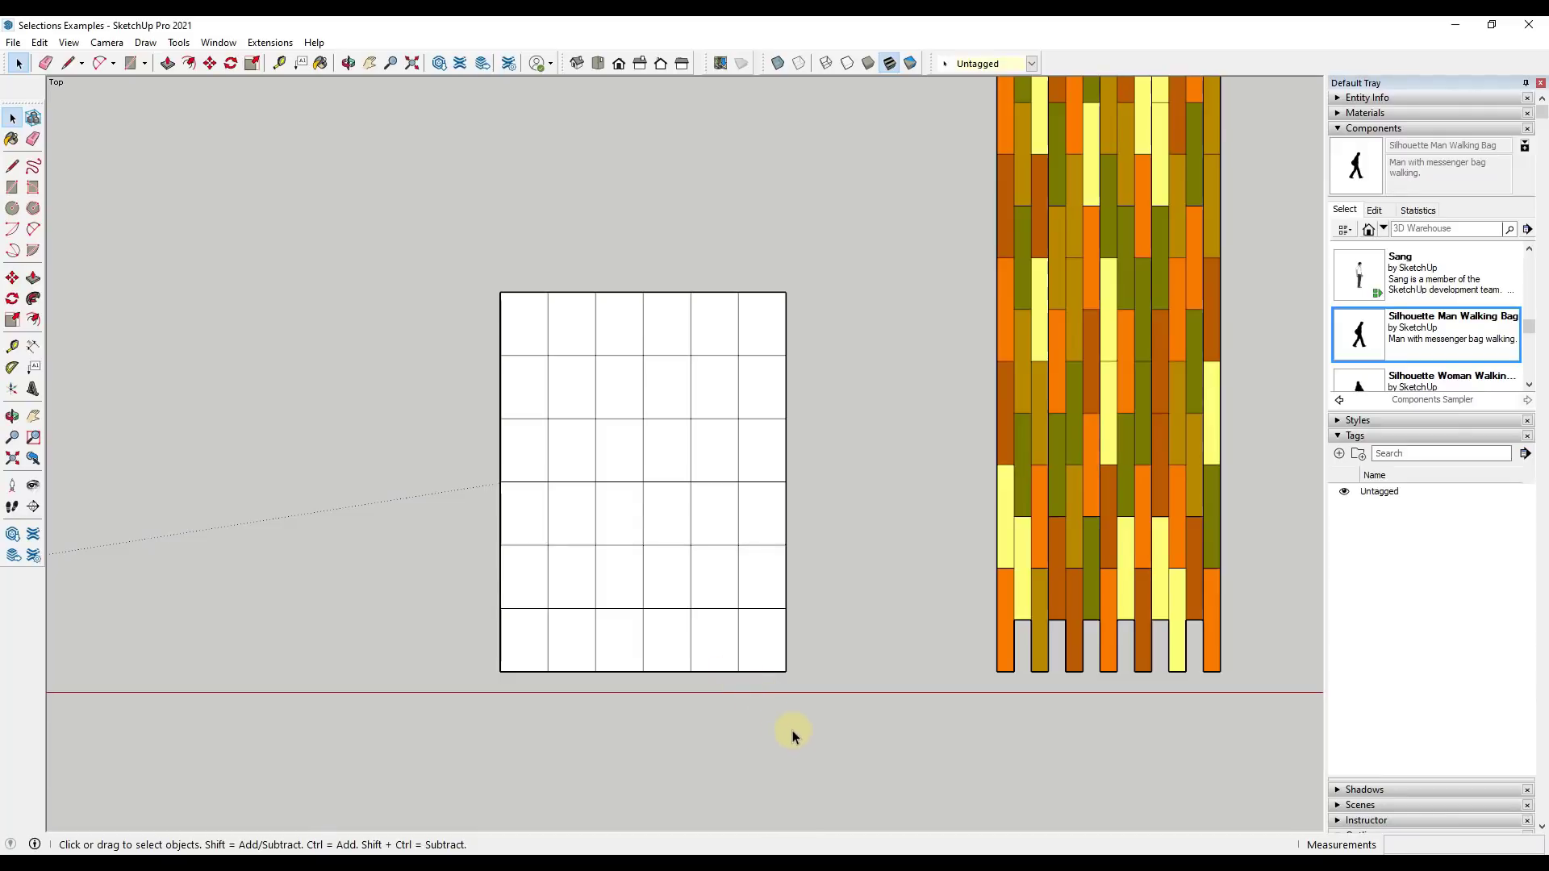
Step: Window-select the whole grid and successively smaller areas from its upper-left corner, down to two columns by three rows, and clear the selection
left_click_drag(378, 249, 931, 752)
left_click_drag(432, 239, 726, 645)
left_click_drag(399, 220, 726, 636)
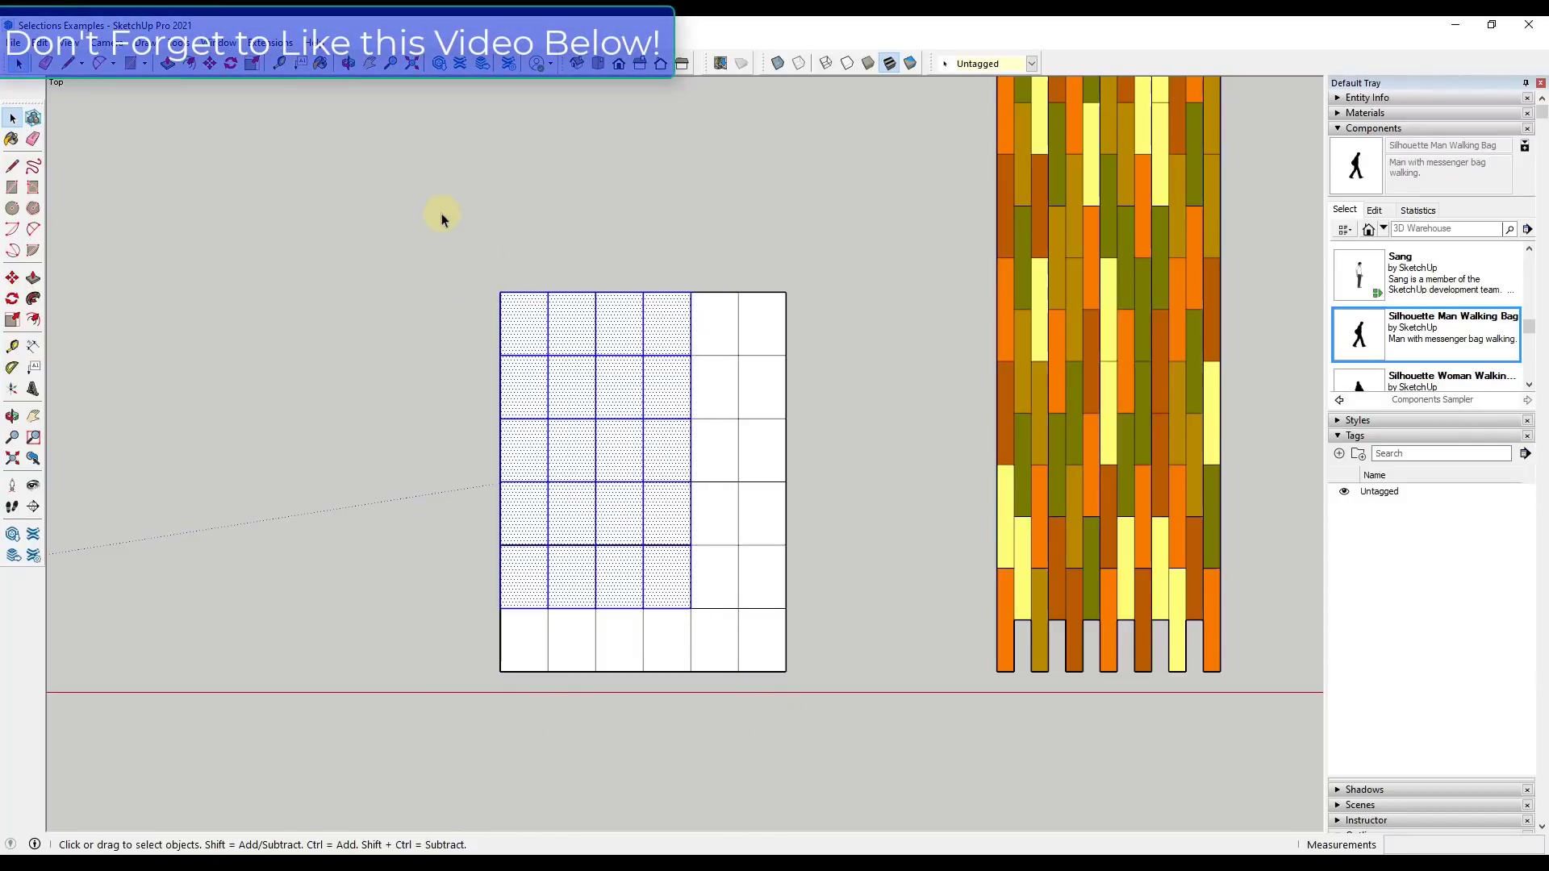
left_click_drag(440, 217, 657, 594)
left_click_drag(420, 272, 626, 522)
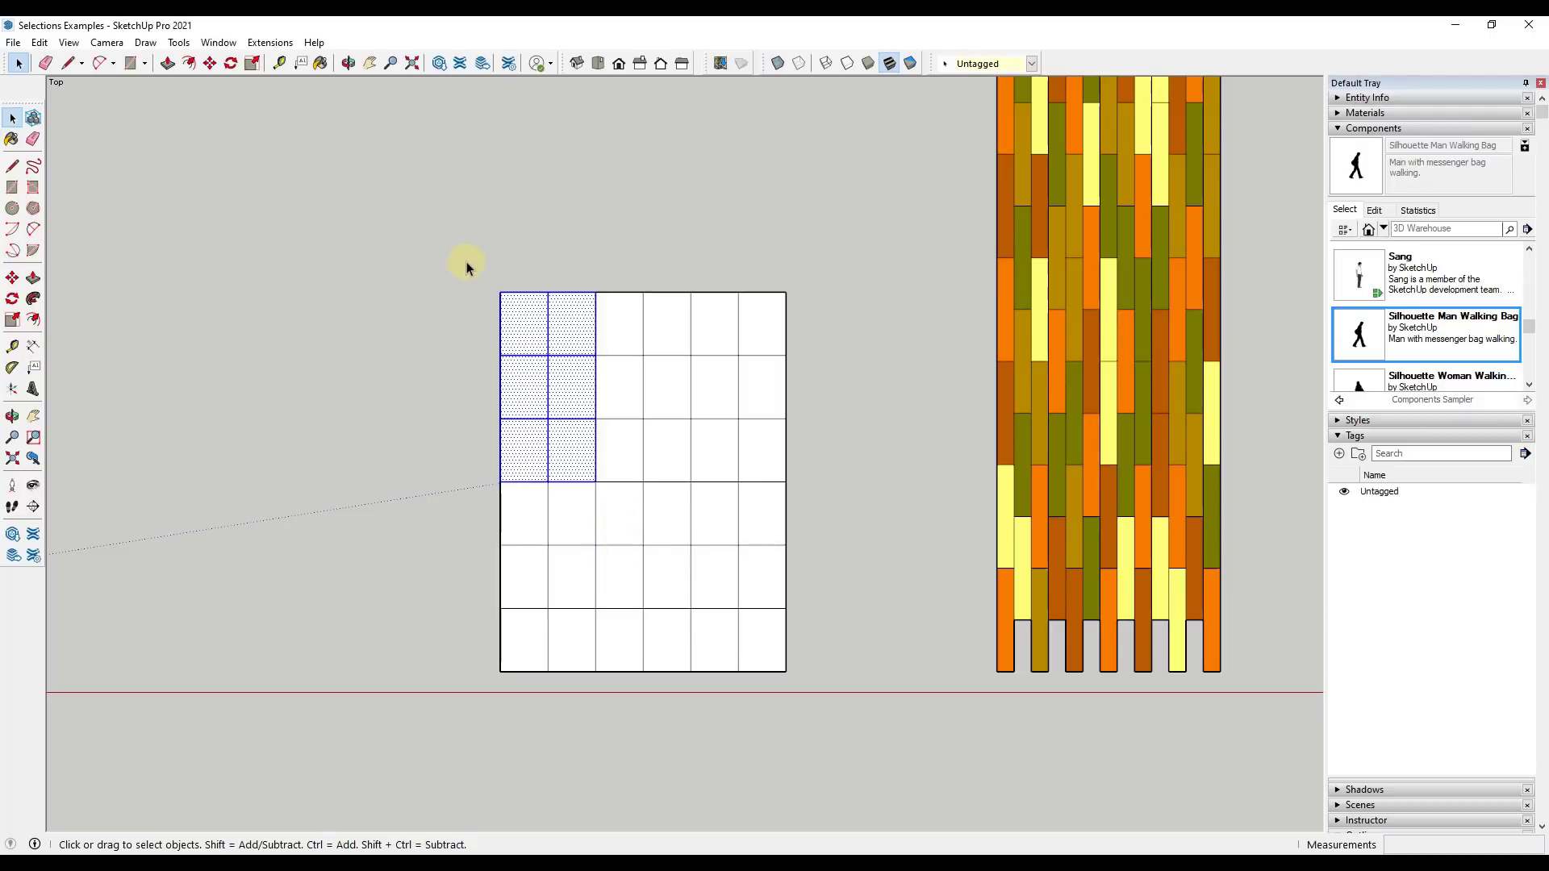
left_click(450, 305)
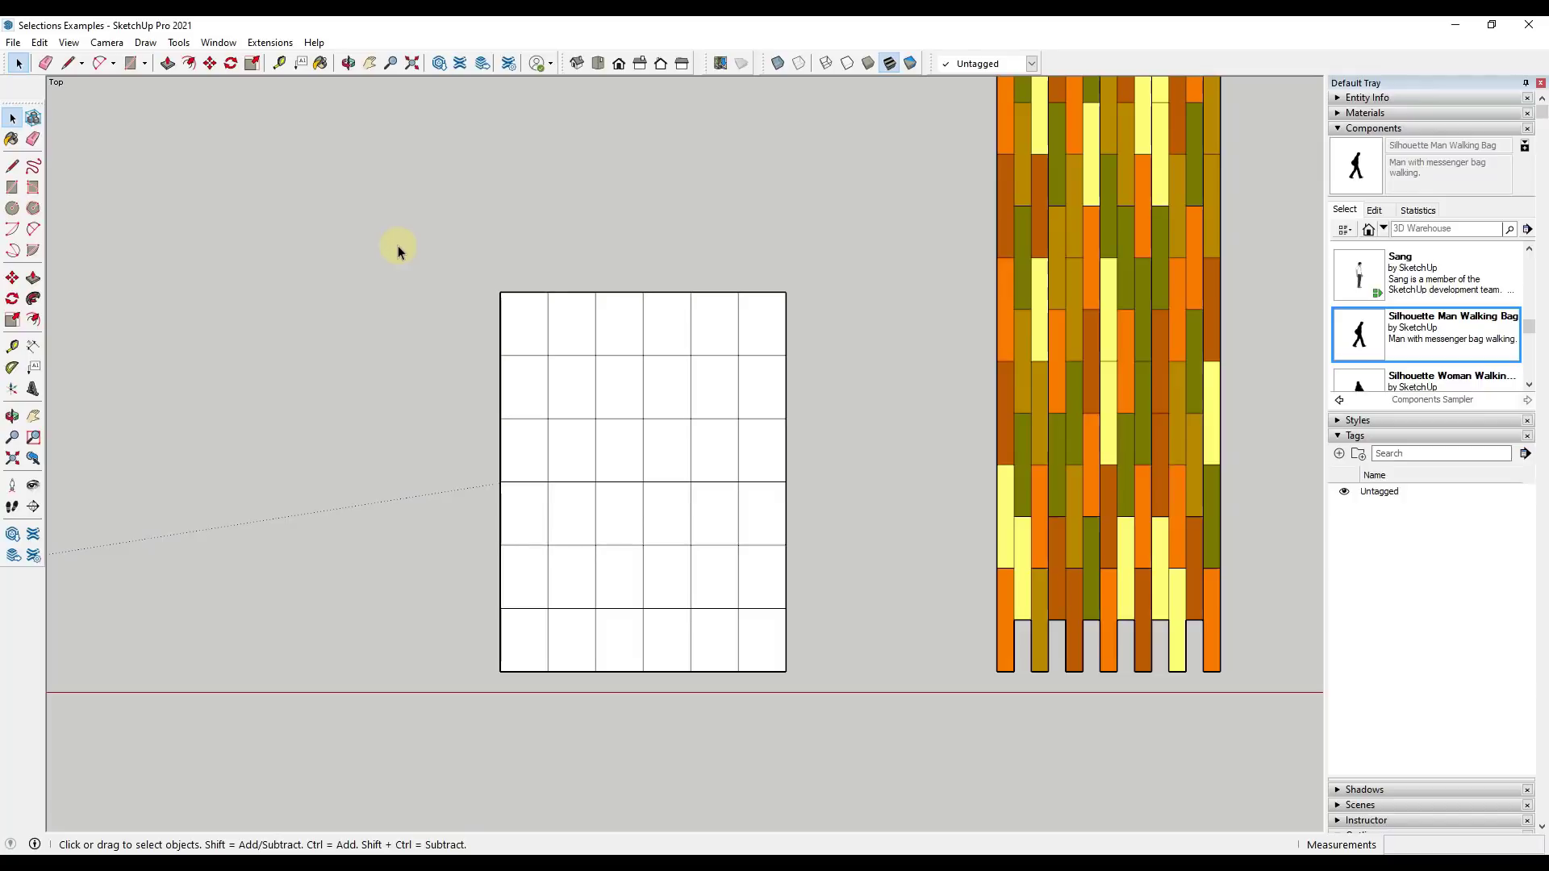
Step: Window-select one, four and nine cells at the grid's upper-left corner, and crossing-select three-by-three and four-by-four cells at its upper-right corner
left_click_drag(451, 314, 570, 391)
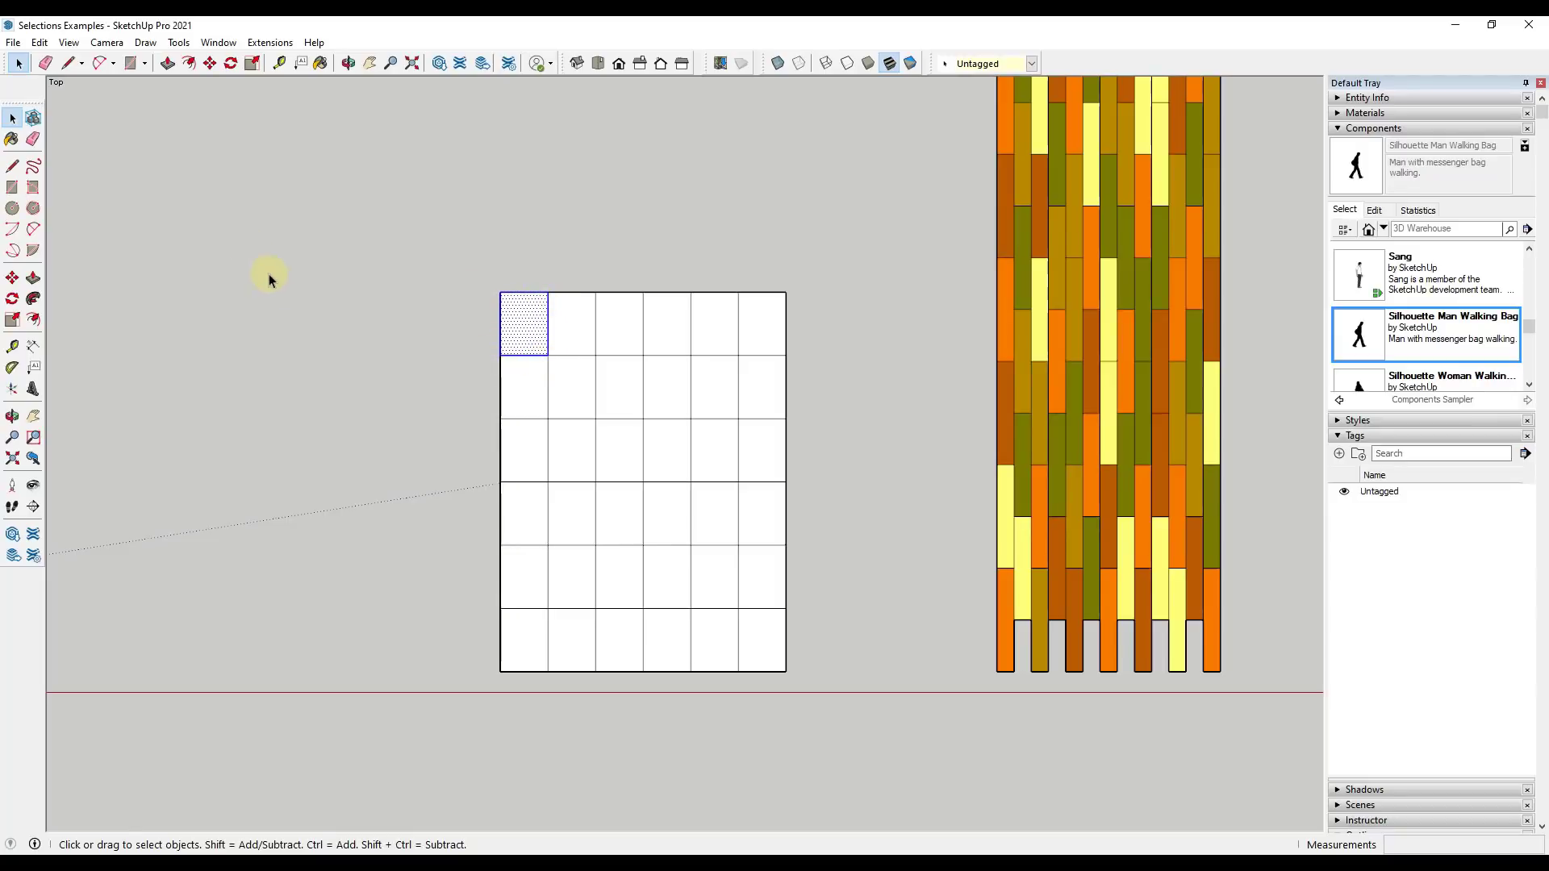
left_click_drag(244, 244, 391, 379)
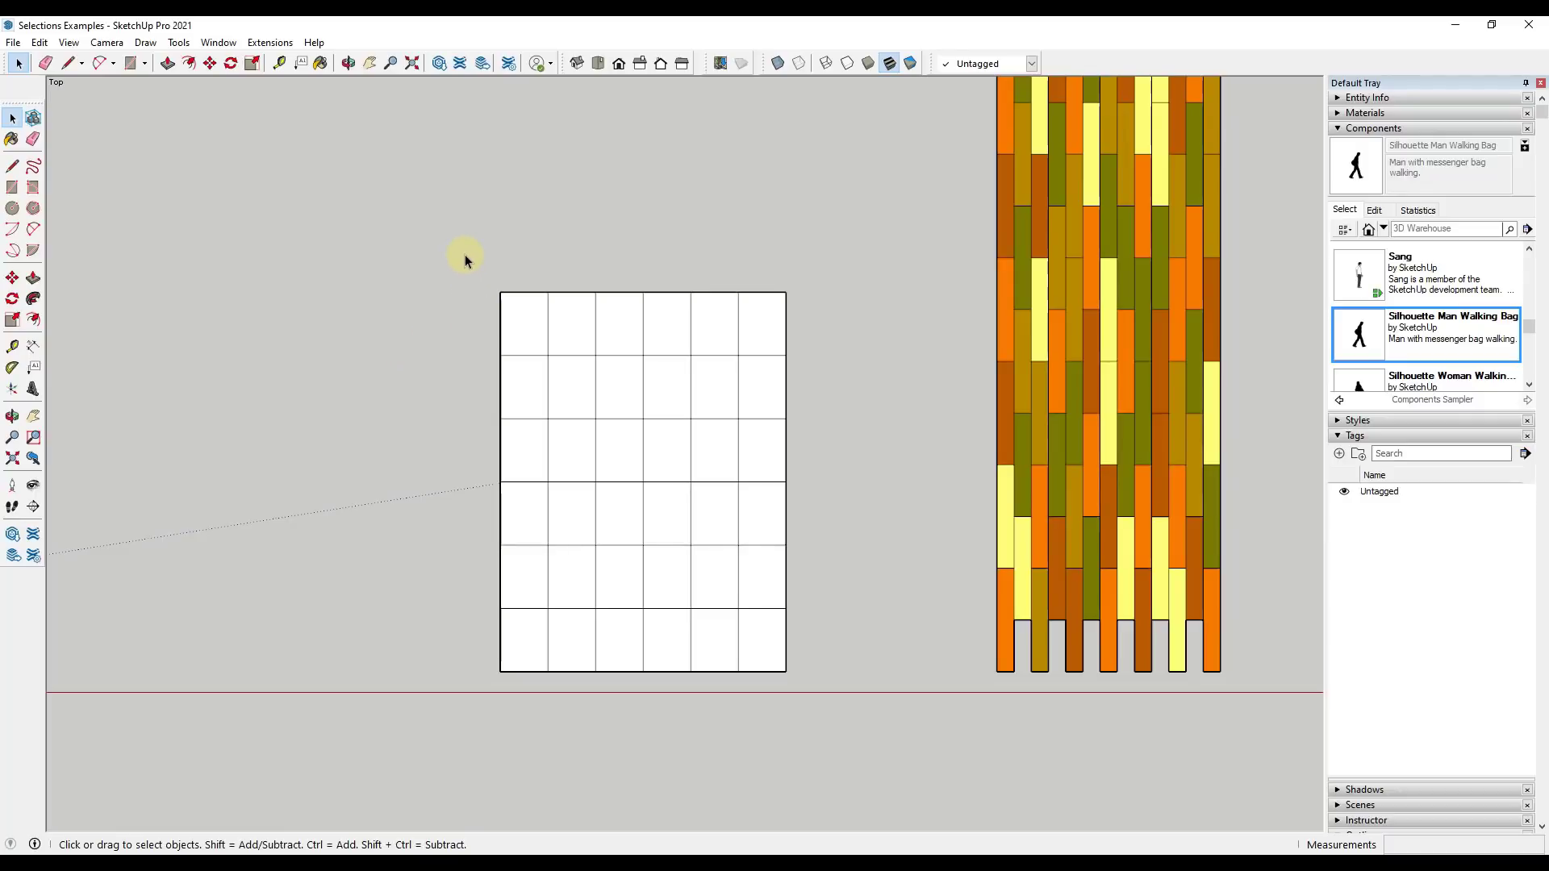
left_click_drag(465, 254, 629, 443)
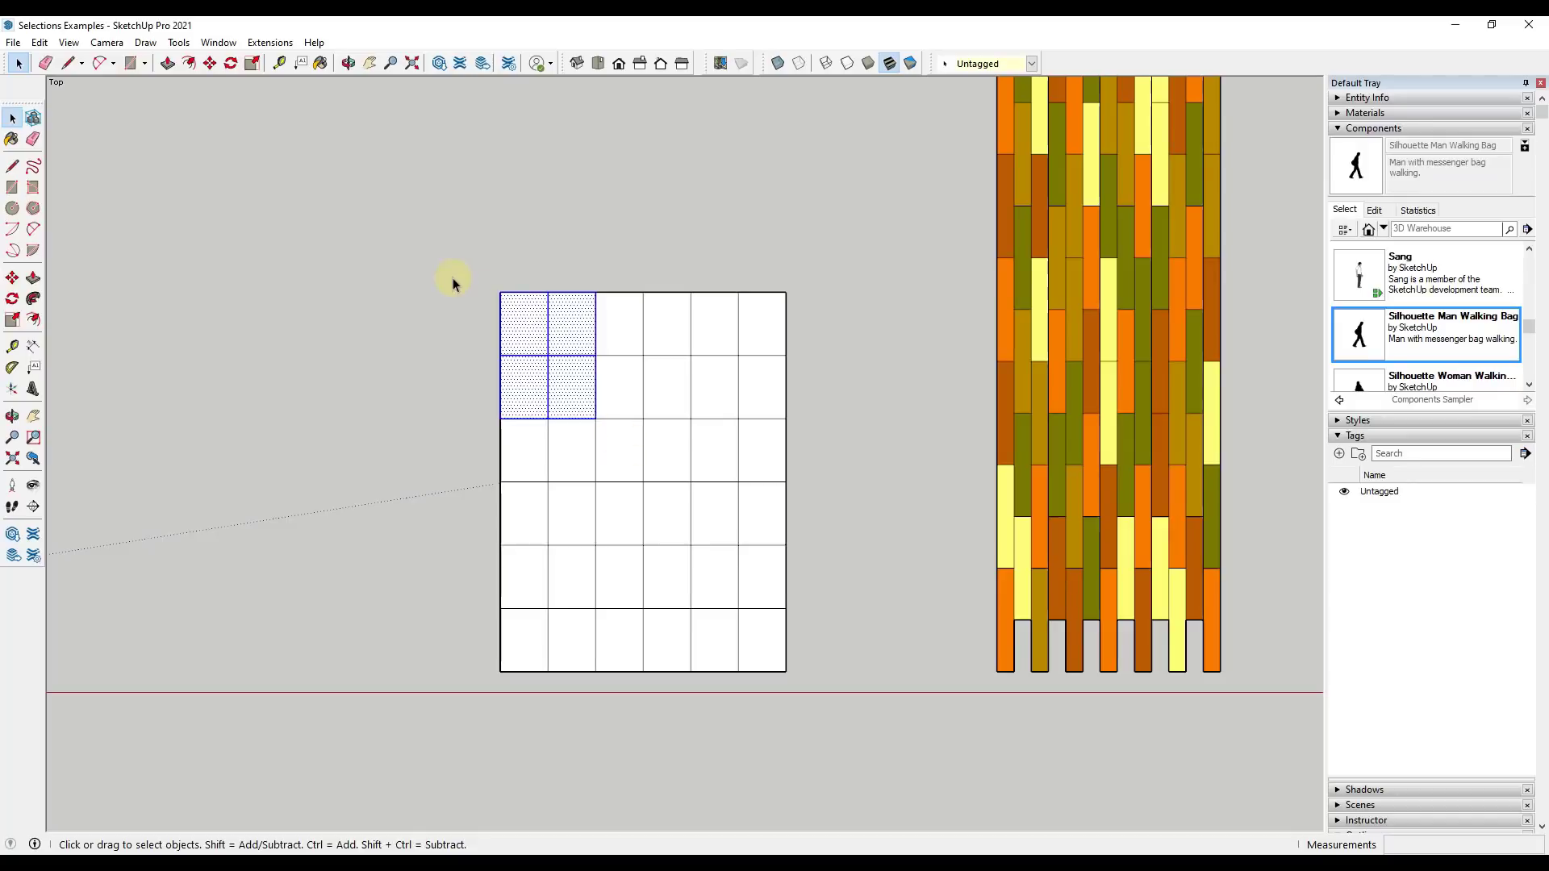
left_click_drag(435, 238, 668, 511)
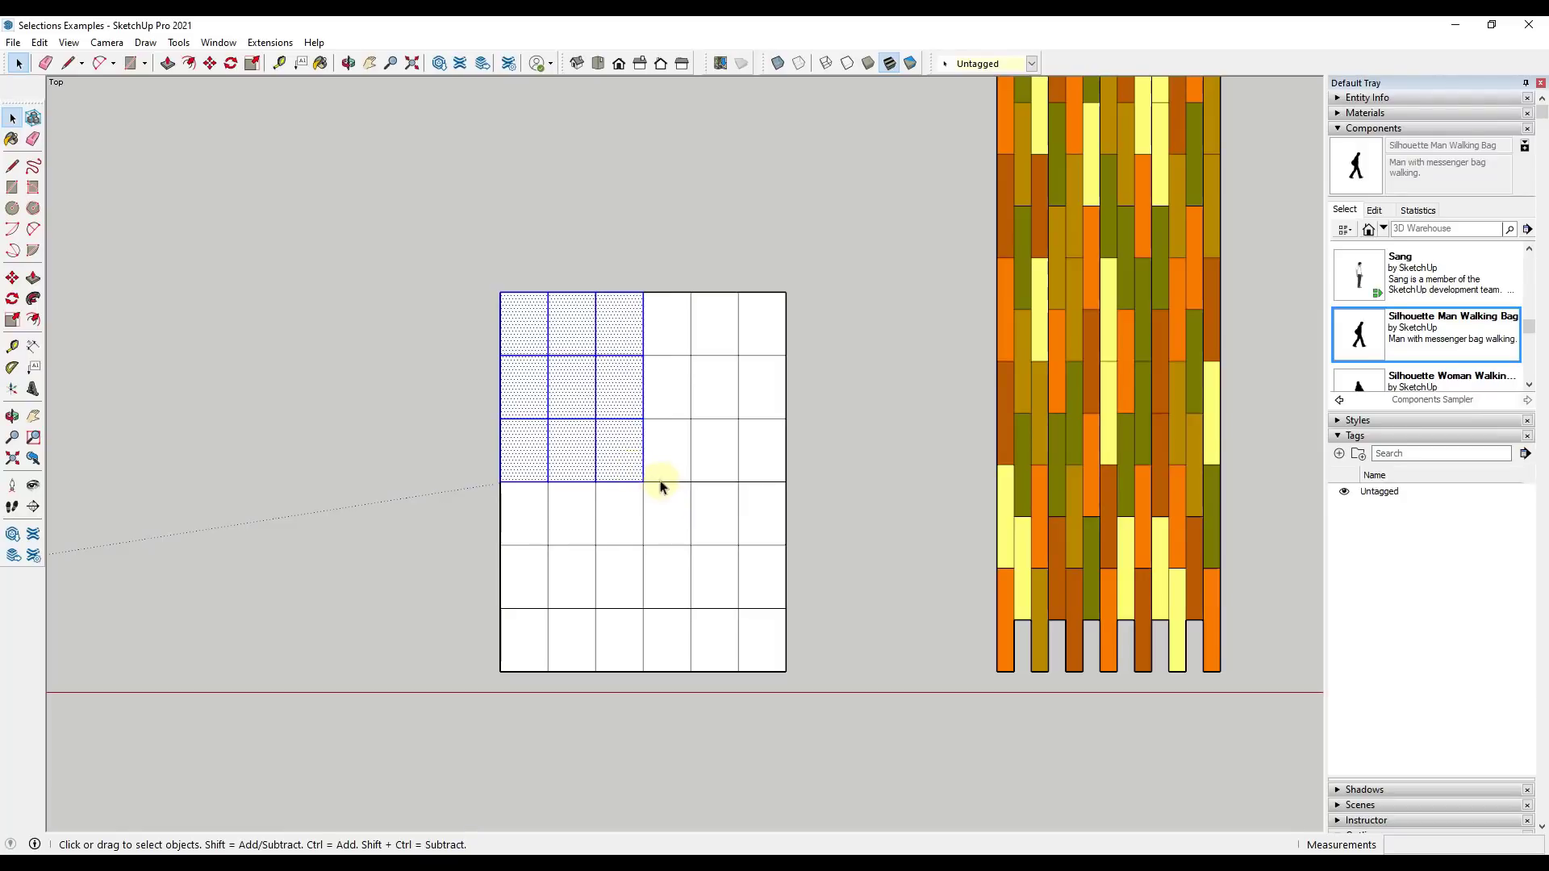
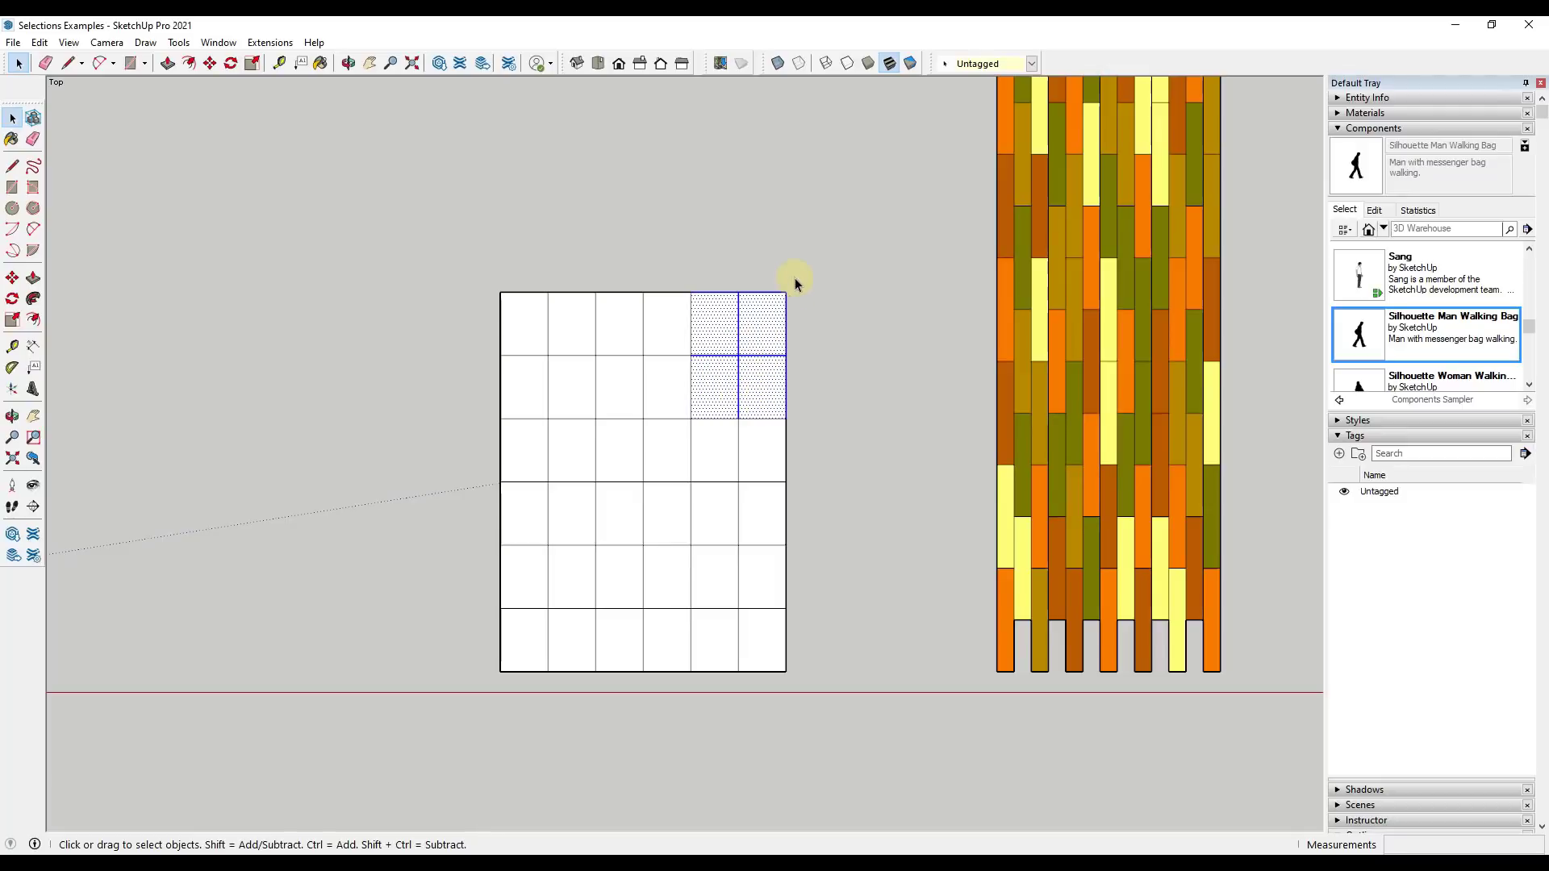
left_click_drag(807, 262, 660, 454)
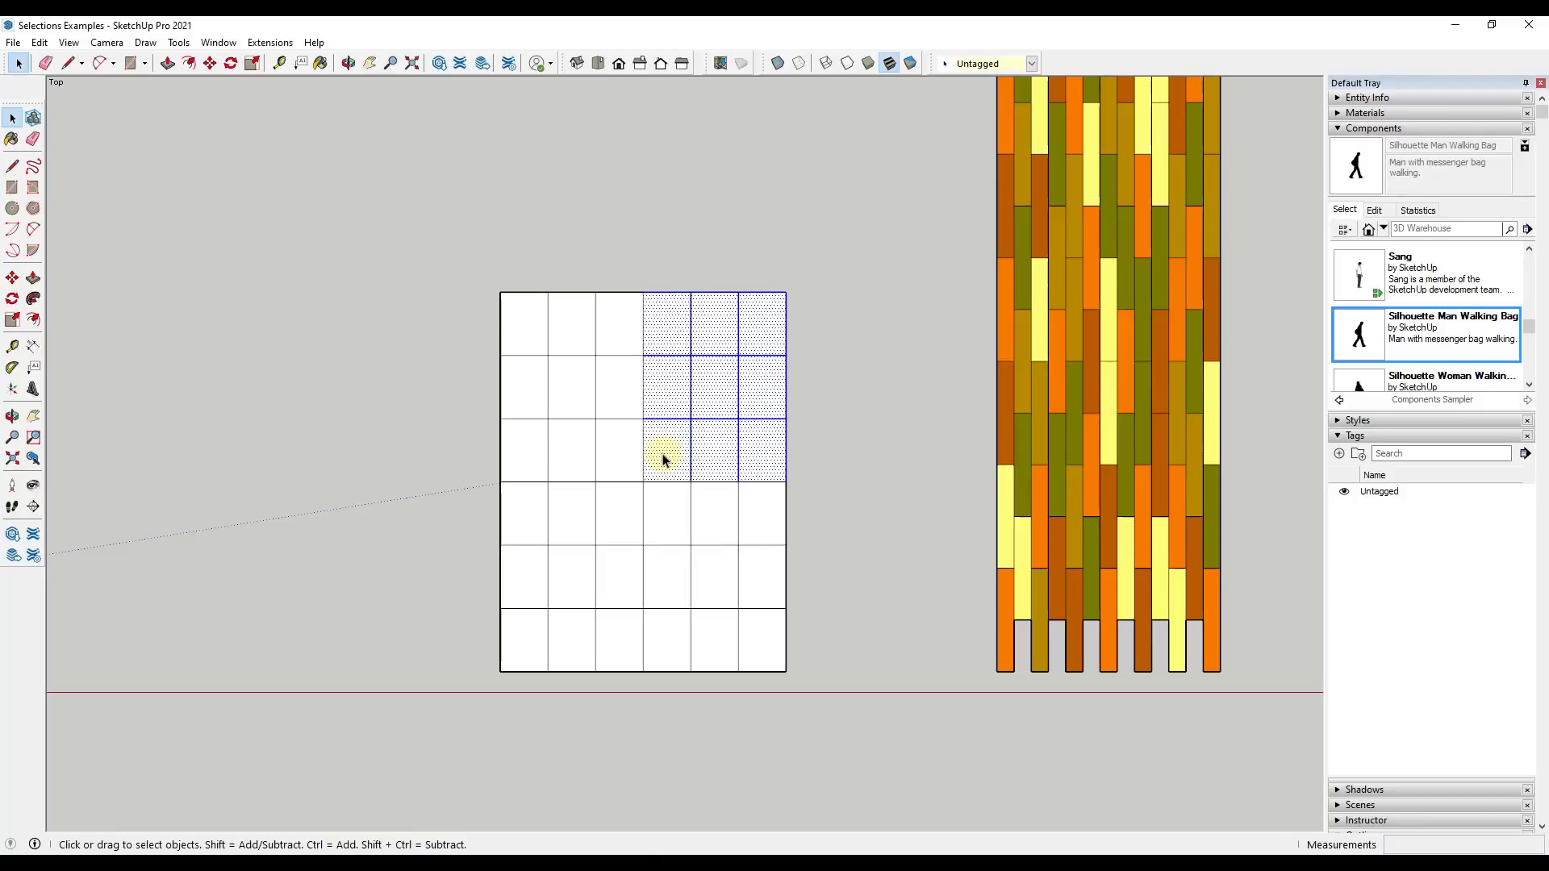
left_click_drag(817, 253, 619, 526)
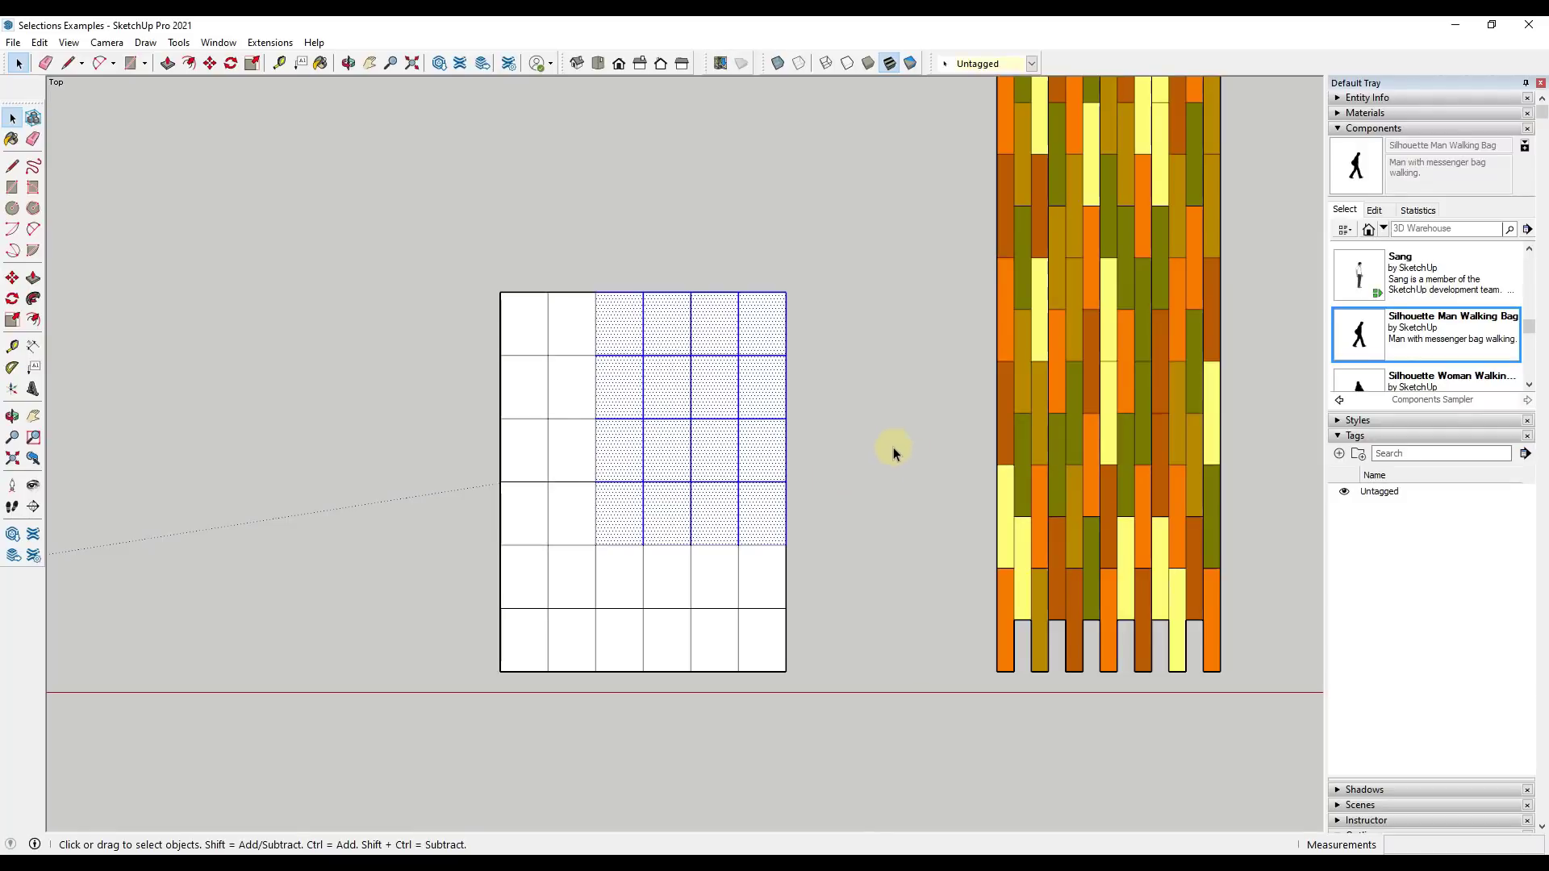
Step: Insert the Bench component from the Components Sampler between the large block and the grid
scroll(1428, 300, "down", 4)
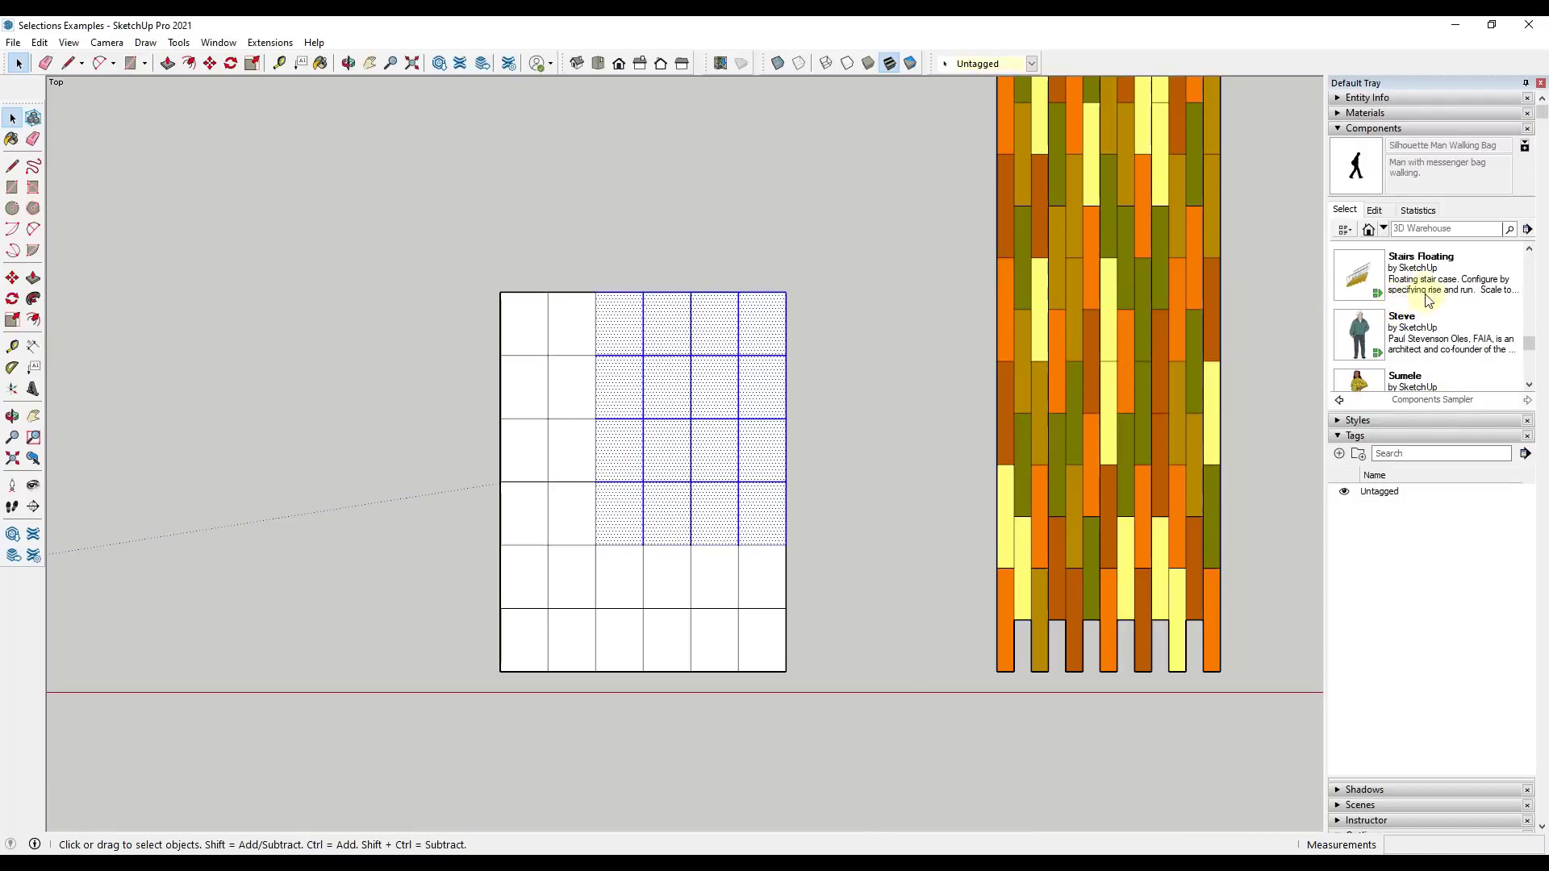
scroll(1424, 310, "up", 15)
left_click(1412, 322)
scroll(693, 387, "down", 3)
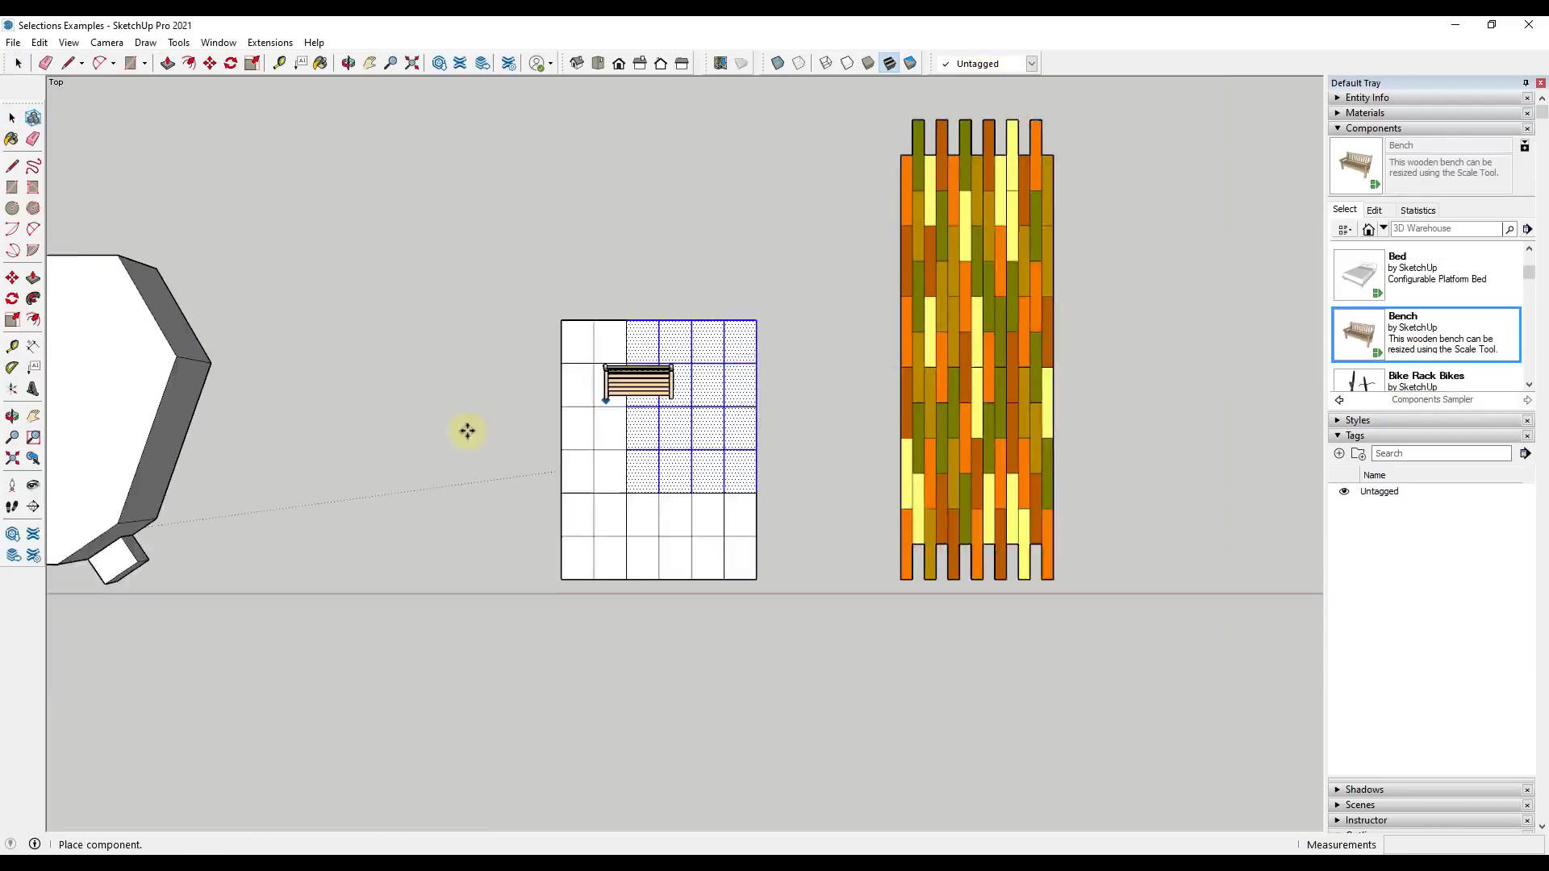
left_click(406, 543)
Step: Copy the bench twice along the red axis towards the large block, making an evenly spaced row of three
middle_click_drag(477, 612, 565, 456)
left_click(614, 504)
key("ctrl")
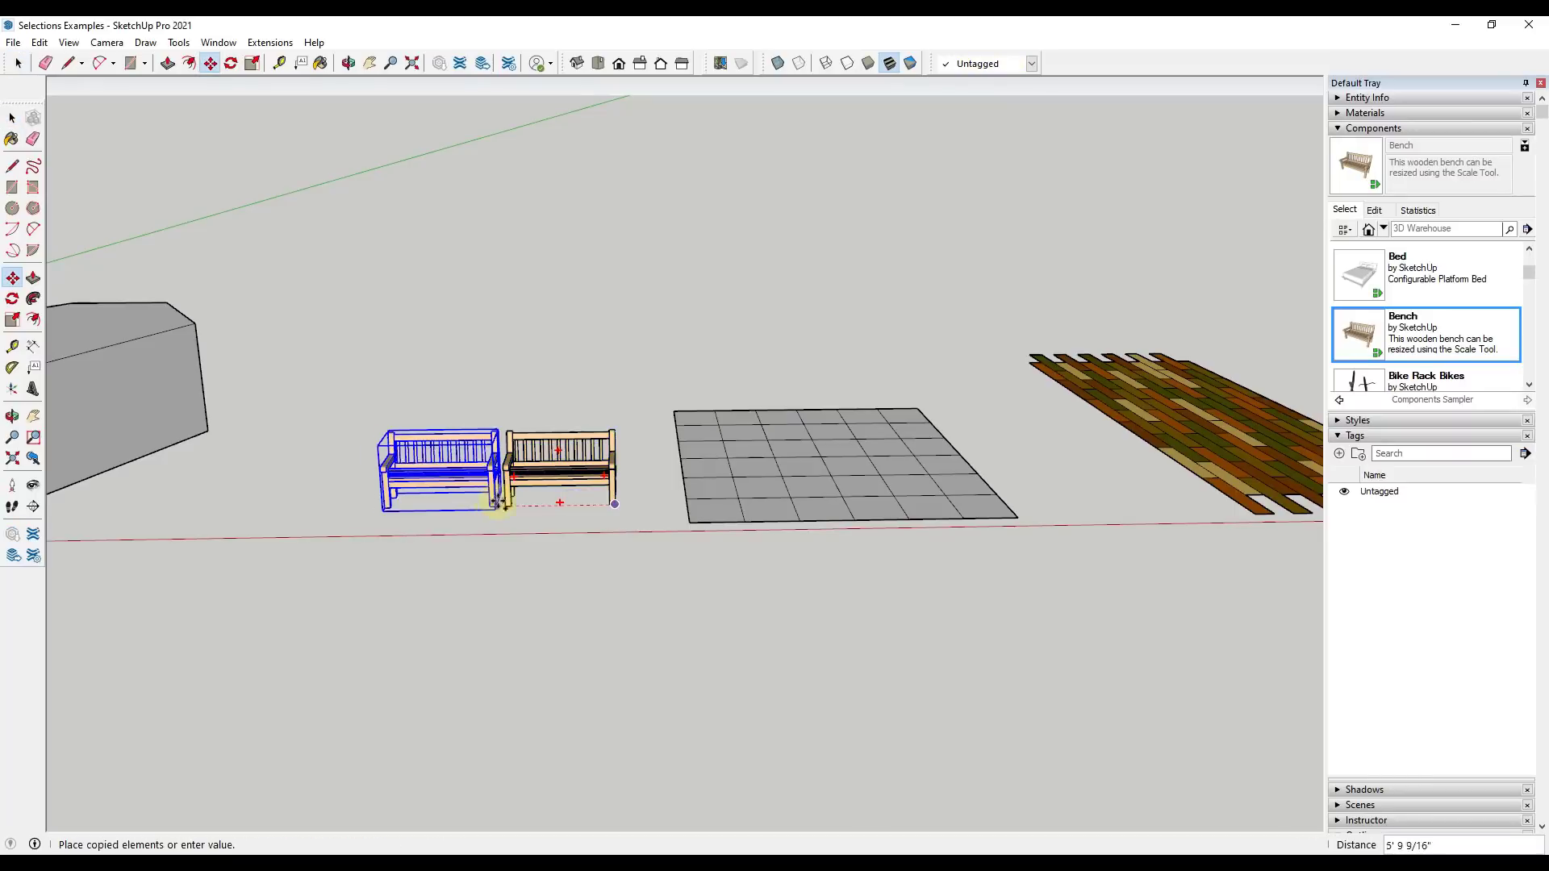
left_click(500, 504)
type("2x")
key("Return")
scroll(252, 602, "up", 3)
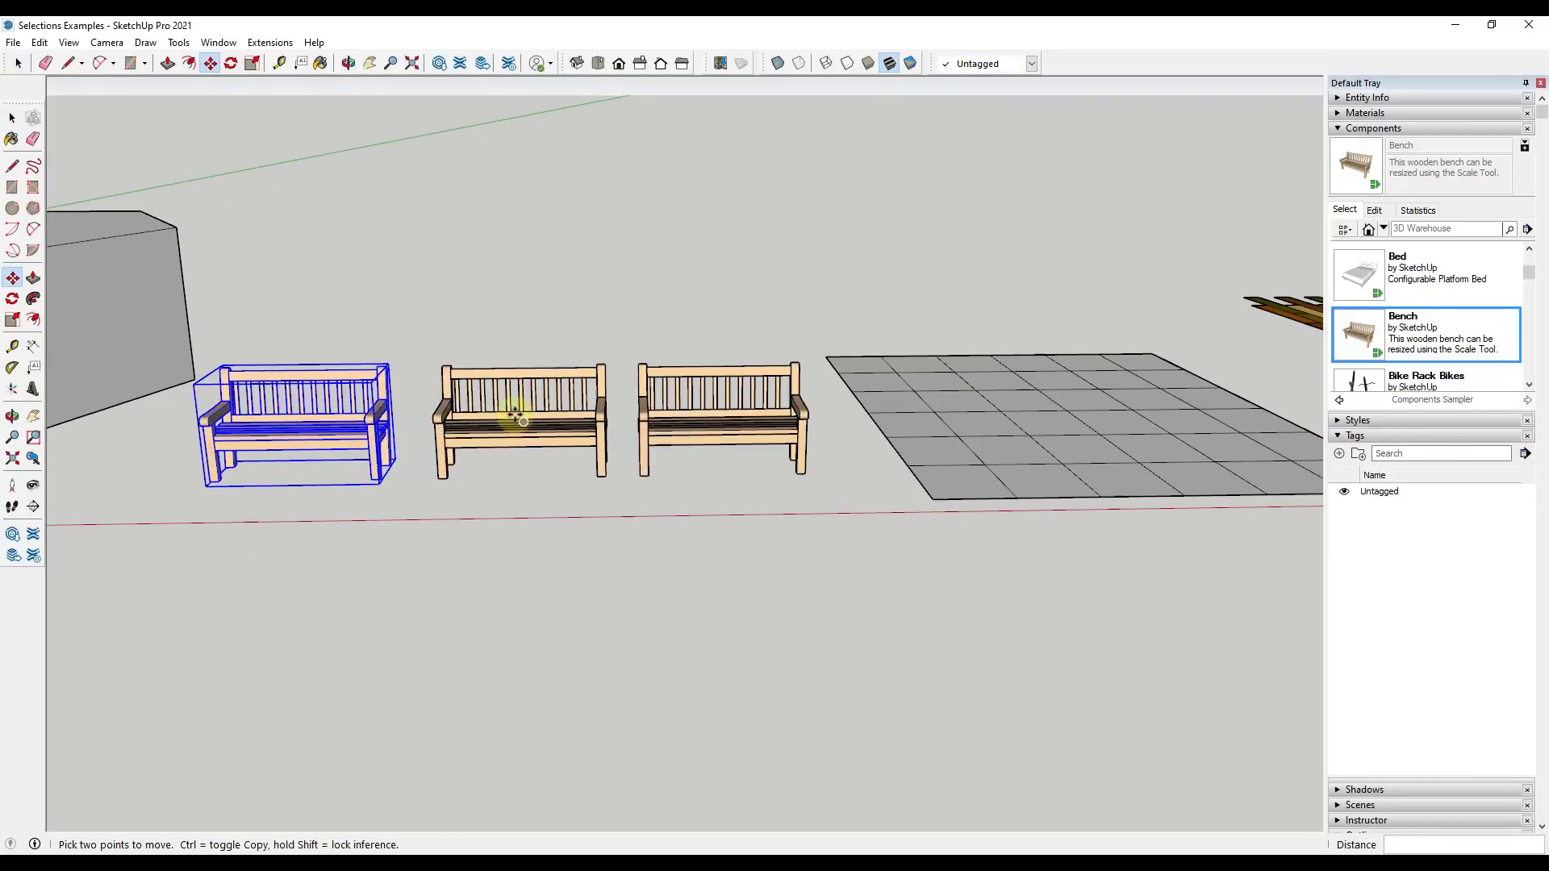
middle_click_drag(516, 417, 558, 432)
key("space")
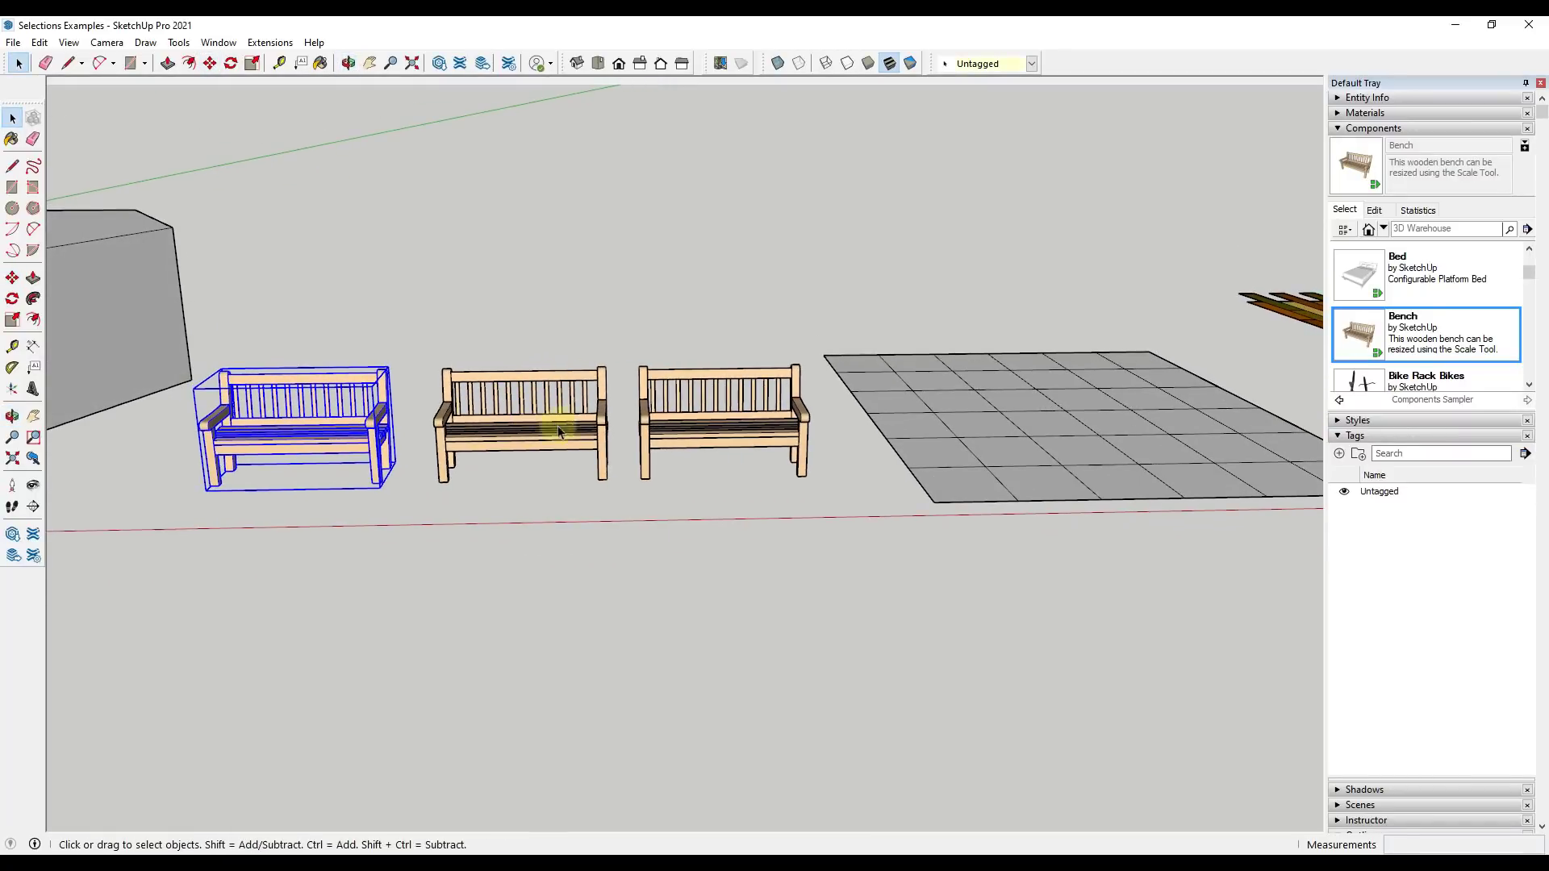
Step: Window-select the bench nearest the large block, crossing-select it together with the middle bench, and draw a selection window around the middle bench
left_click_drag(148, 325, 411, 528)
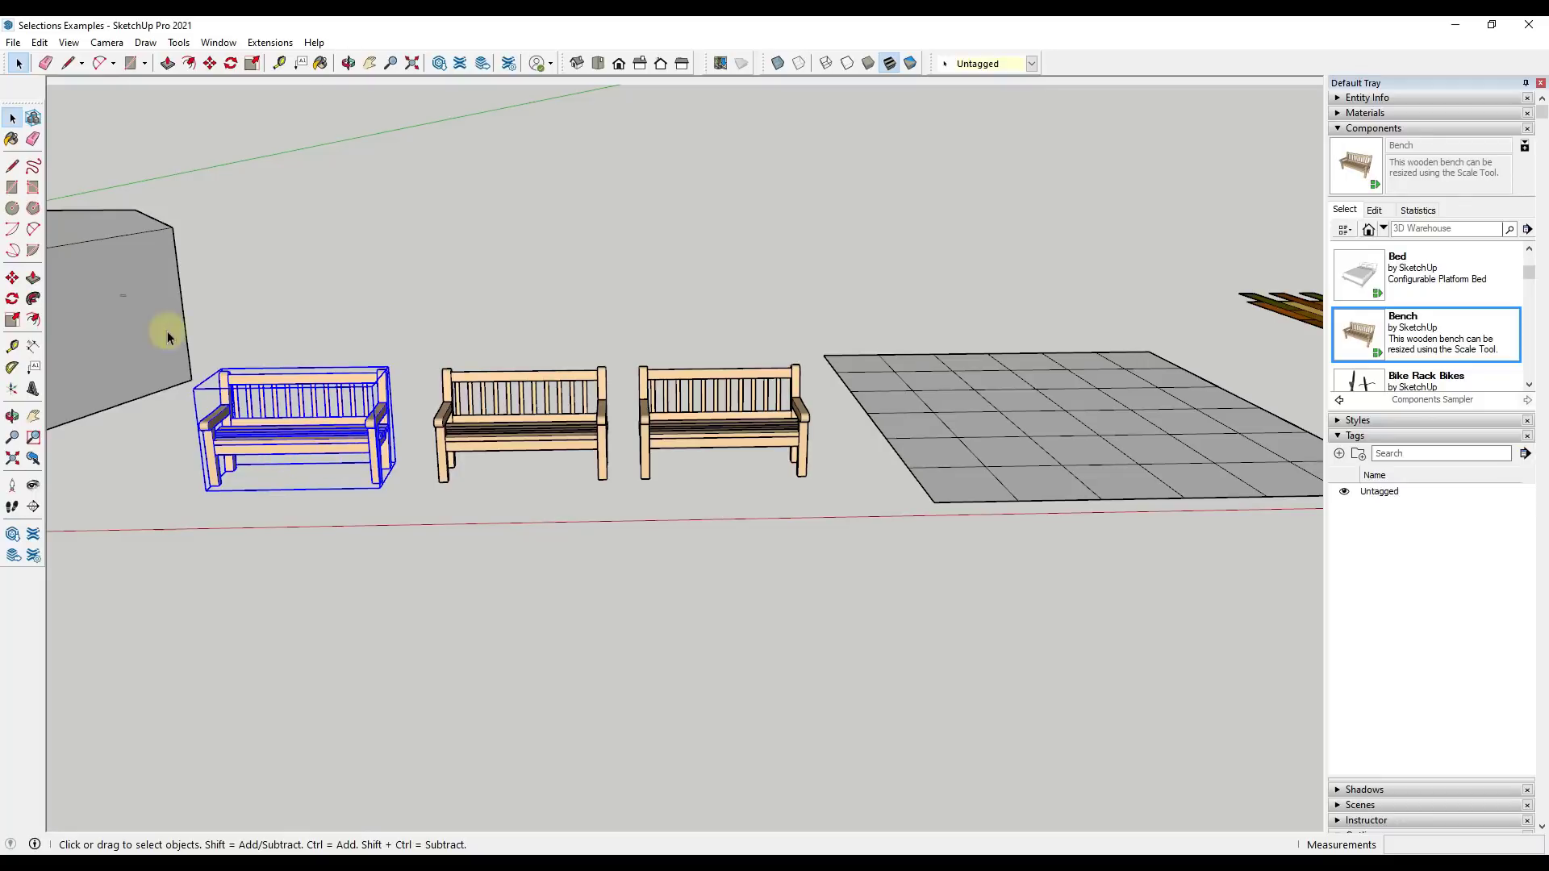
left_click_drag(121, 295, 542, 539)
left_click_drag(542, 339, 386, 542)
left_click_drag(312, 544, 312, 544)
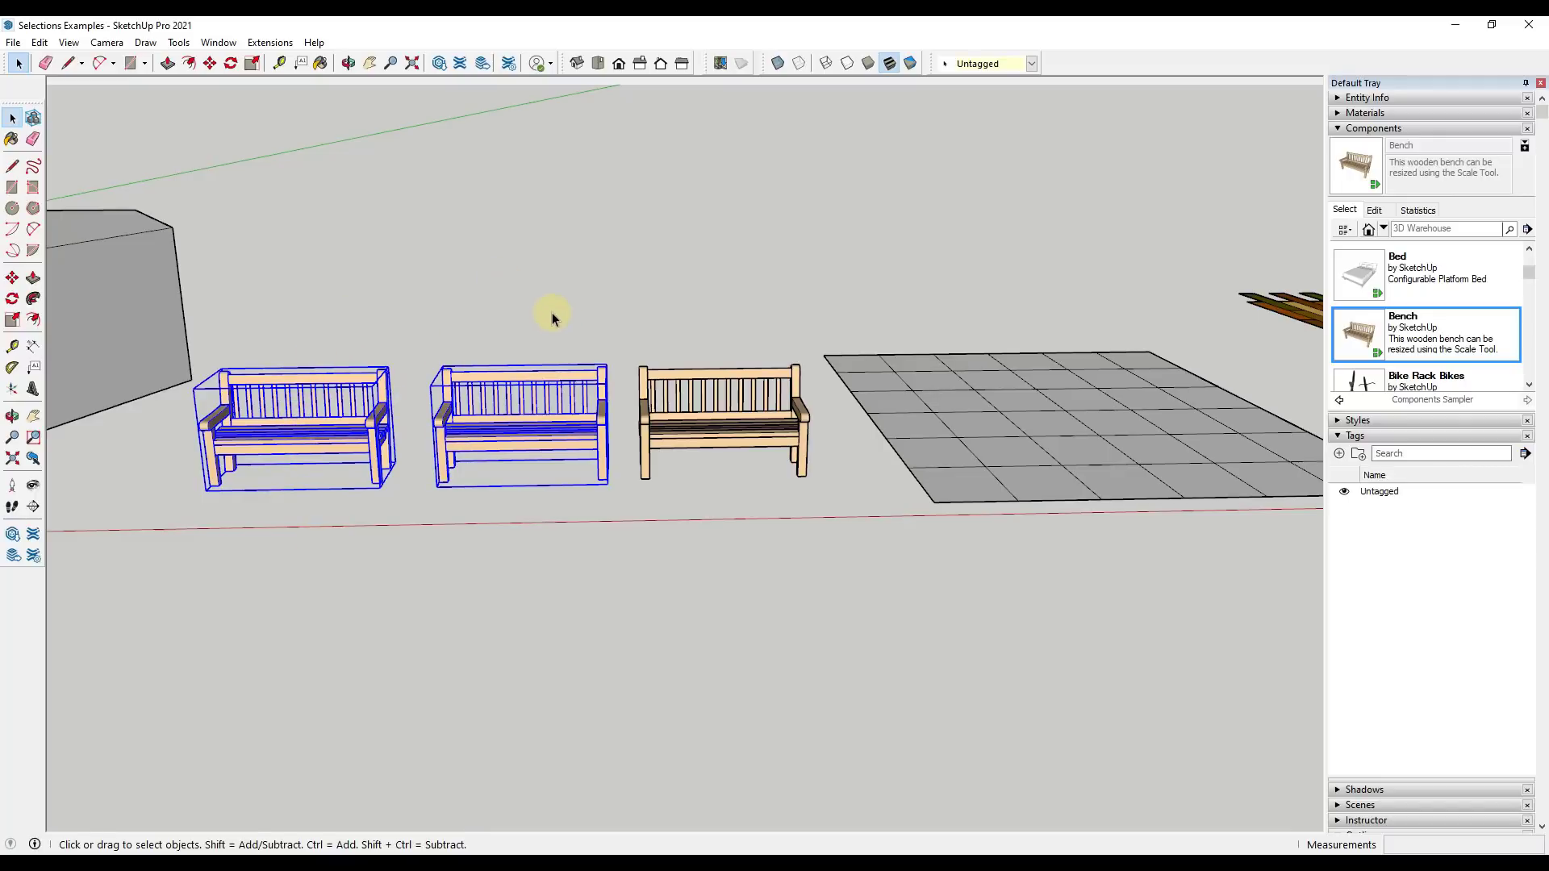
left_click_drag(356, 266, 684, 531)
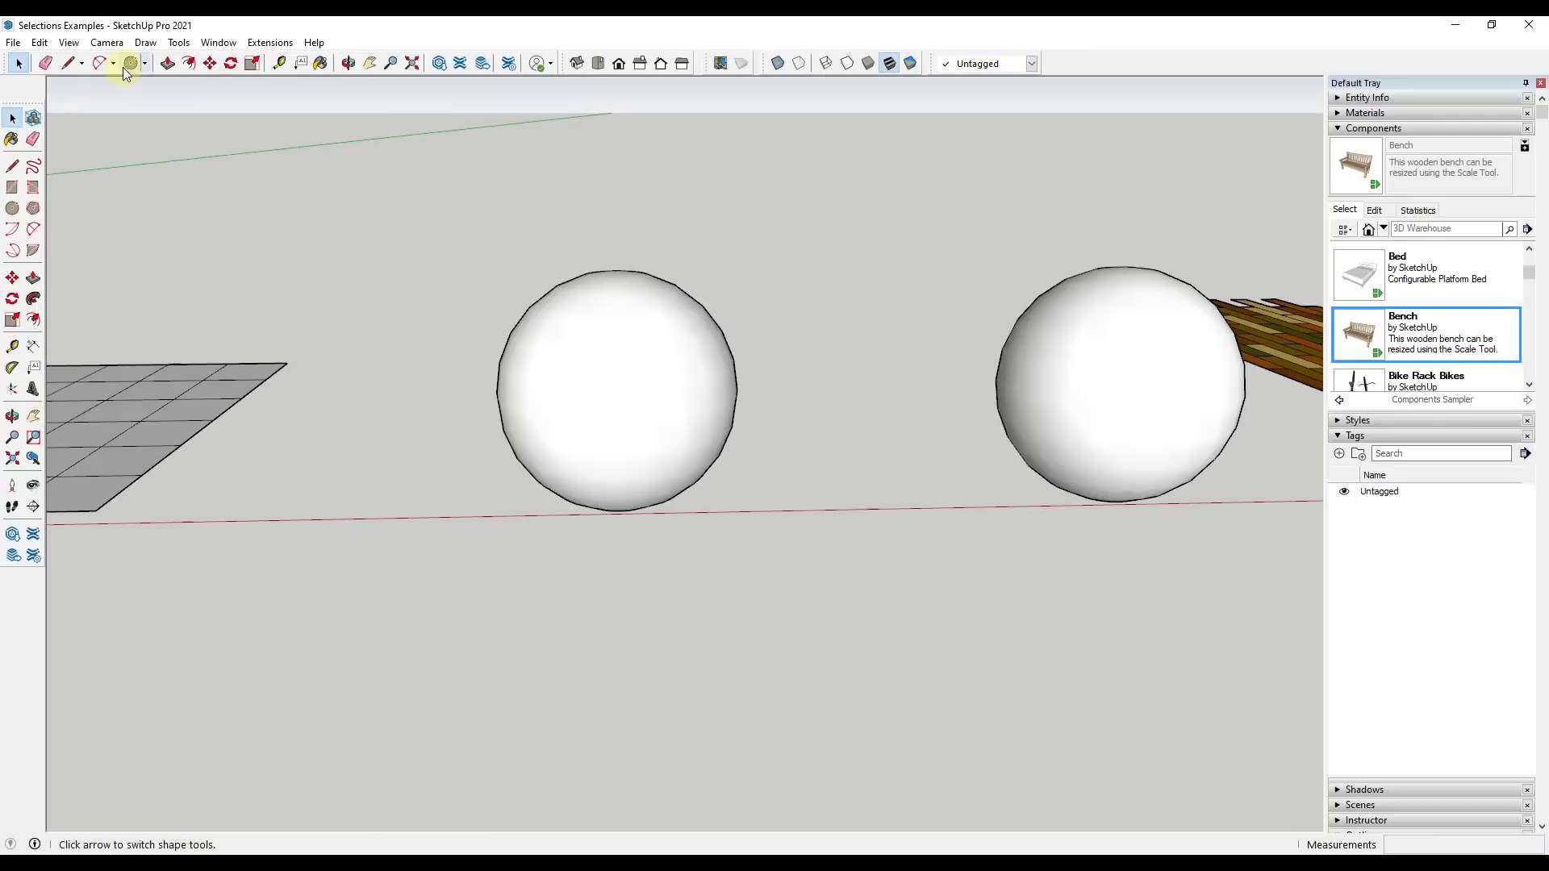
Step: Turn on the display of Hidden Geometry for the two spheres
left_click(106, 42)
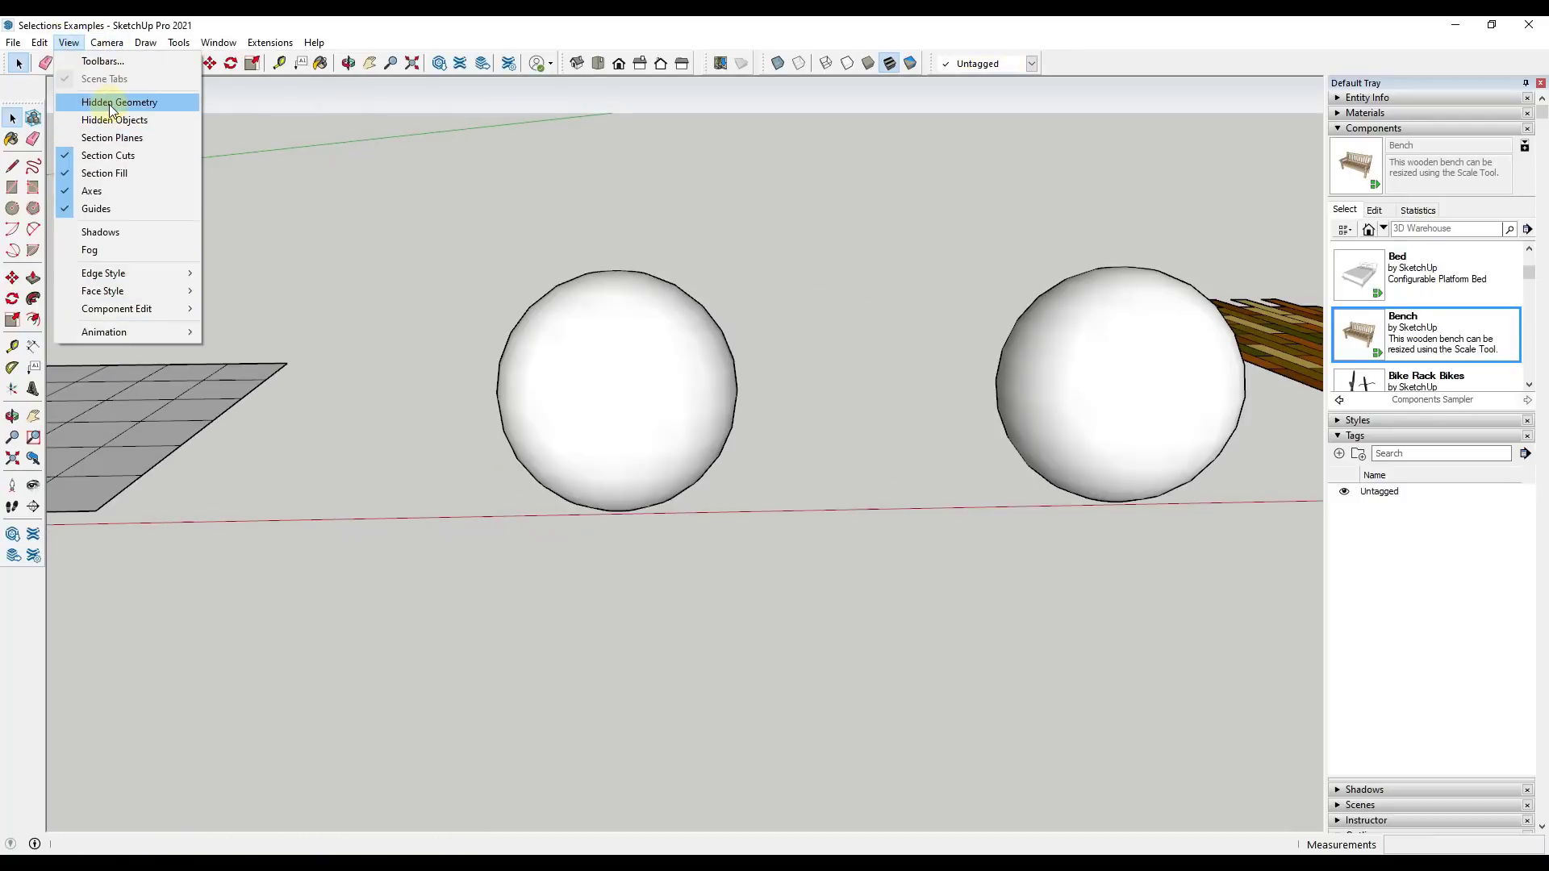
left_click(109, 104)
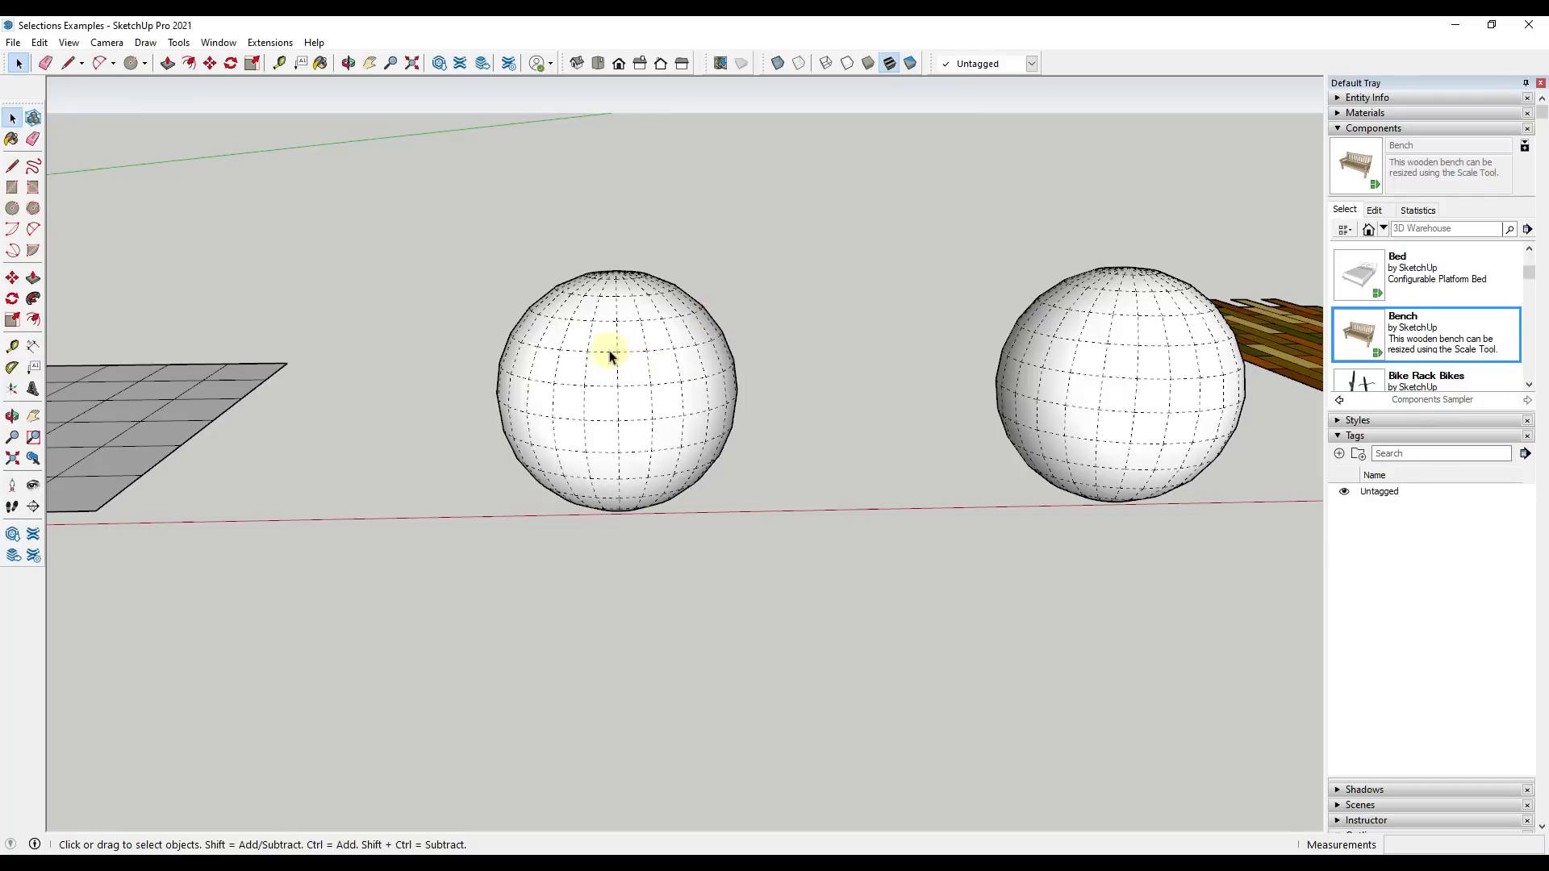
Step: Crossing-select patches on the sphere nearest the grid, and a horizontal band of its faces from the Front view in perspective
left_click_drag(739, 347, 578, 380)
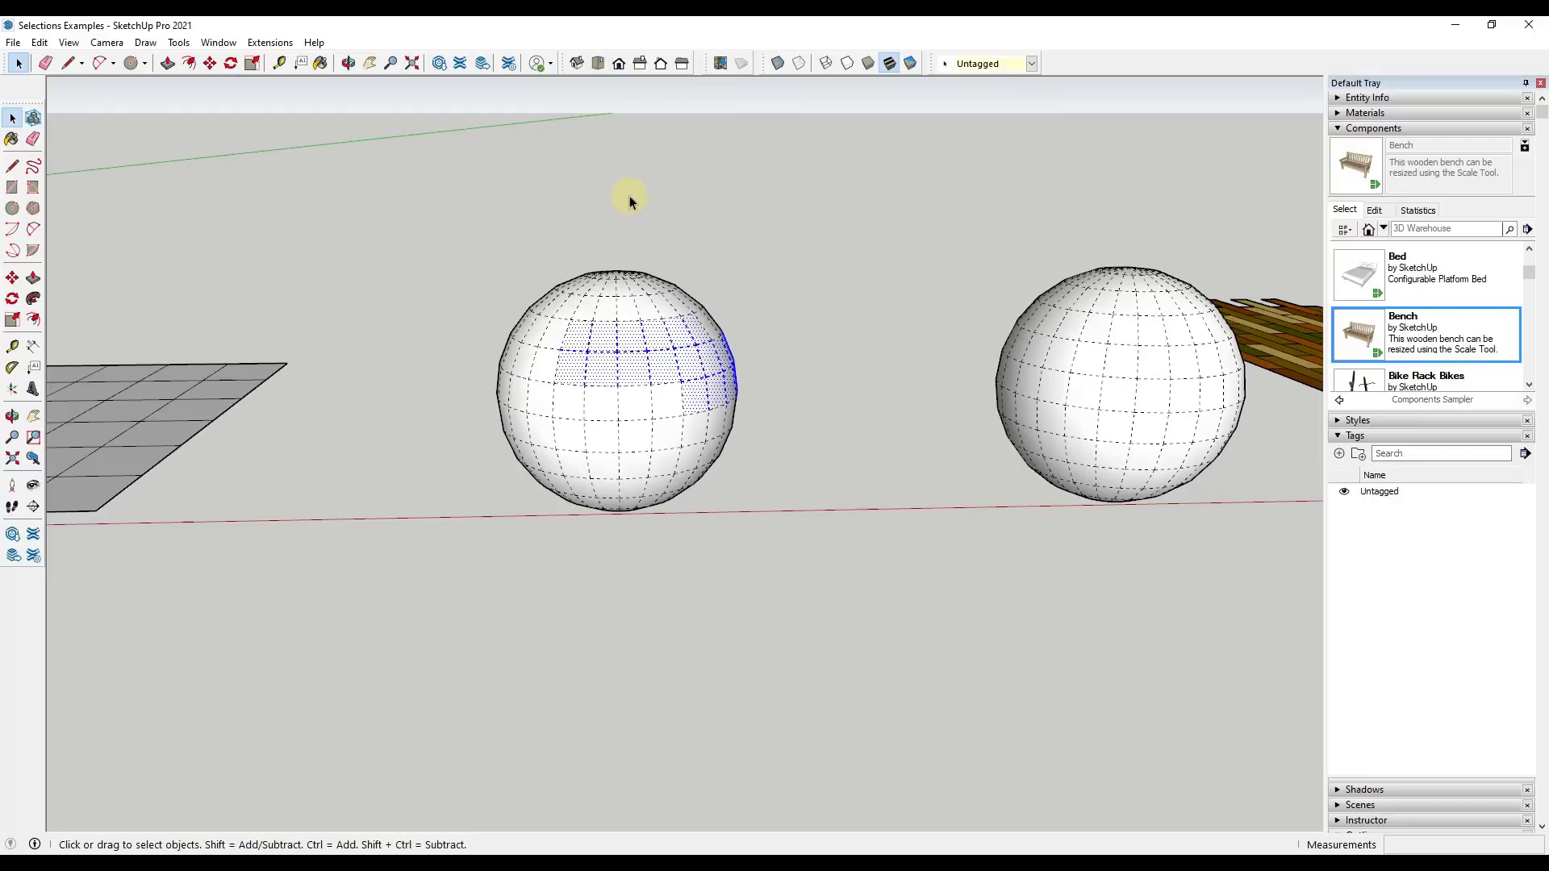
left_click(619, 64)
middle_click_drag(583, 325, 339, 409)
left_click_drag(733, 394, 441, 407)
left_click_drag(728, 381, 436, 402)
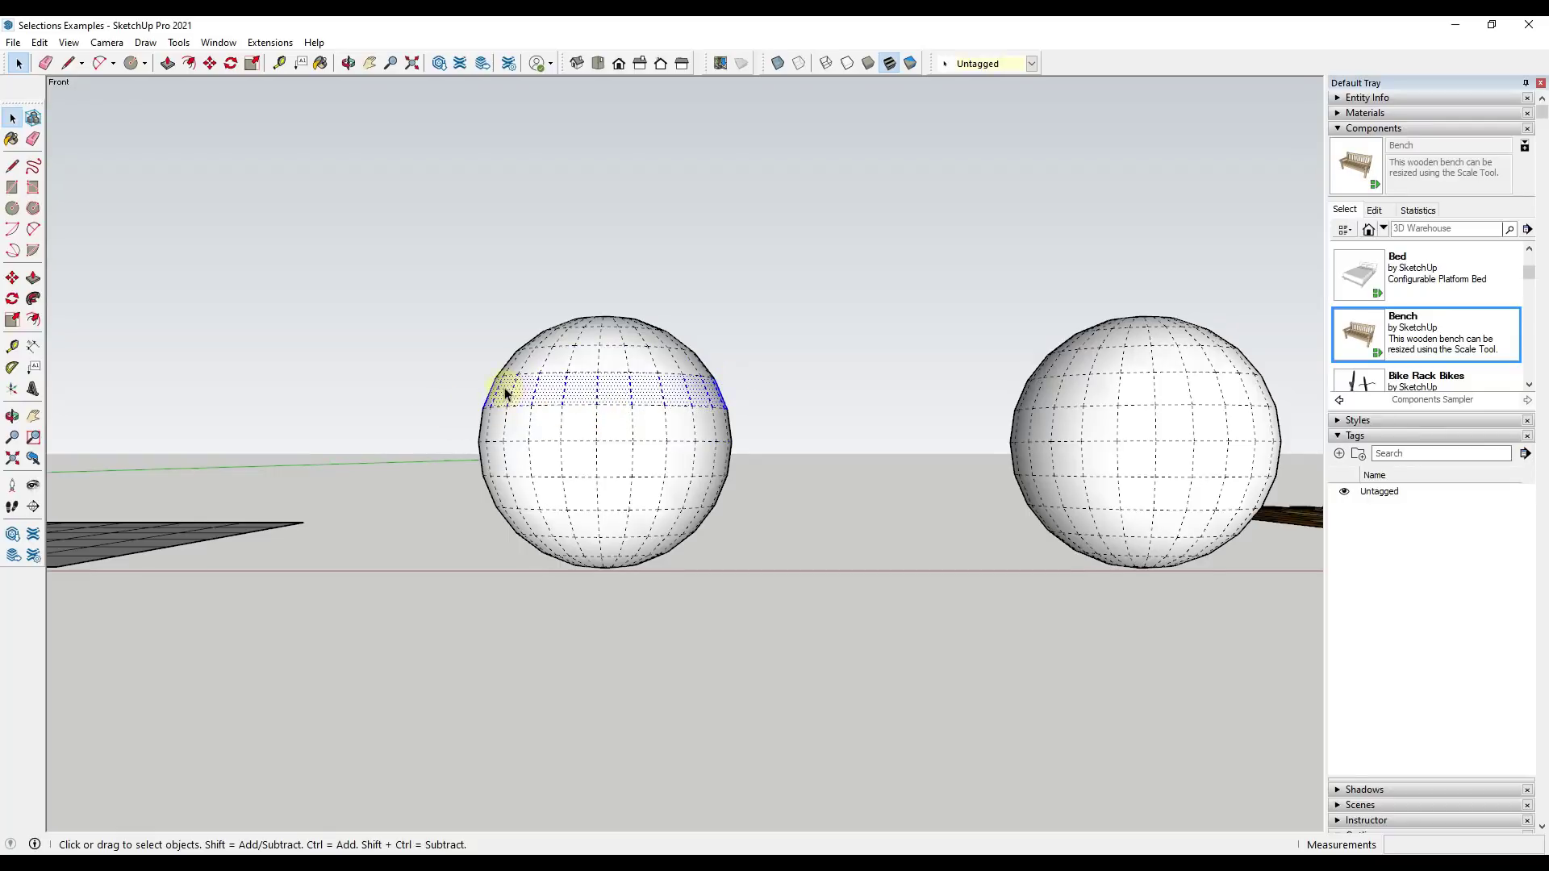
middle_click_drag(733, 387, 1435, 426)
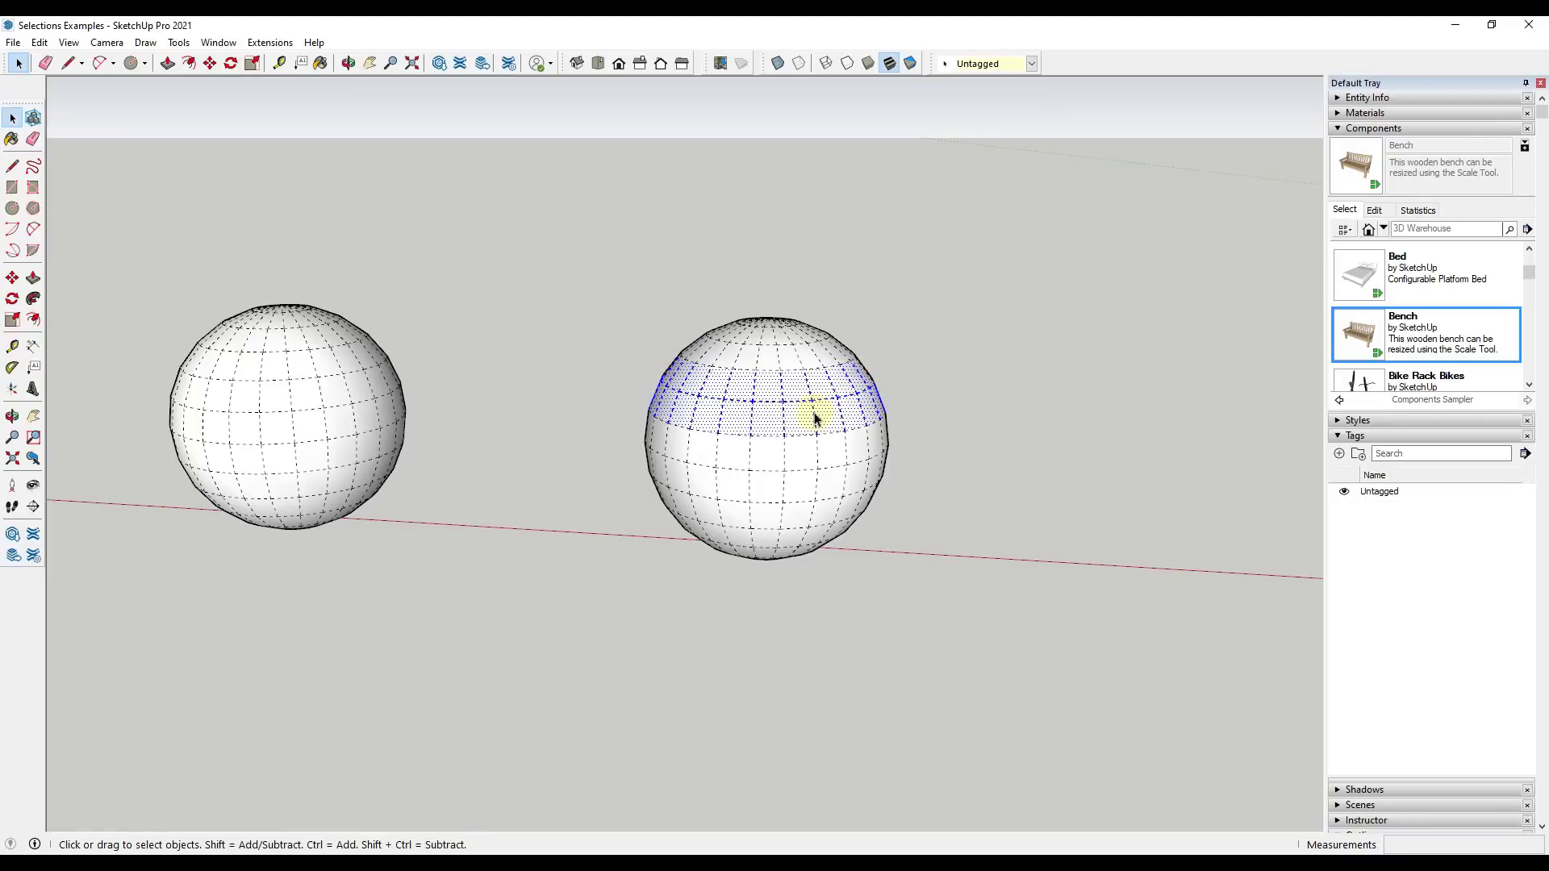
left_click(619, 63)
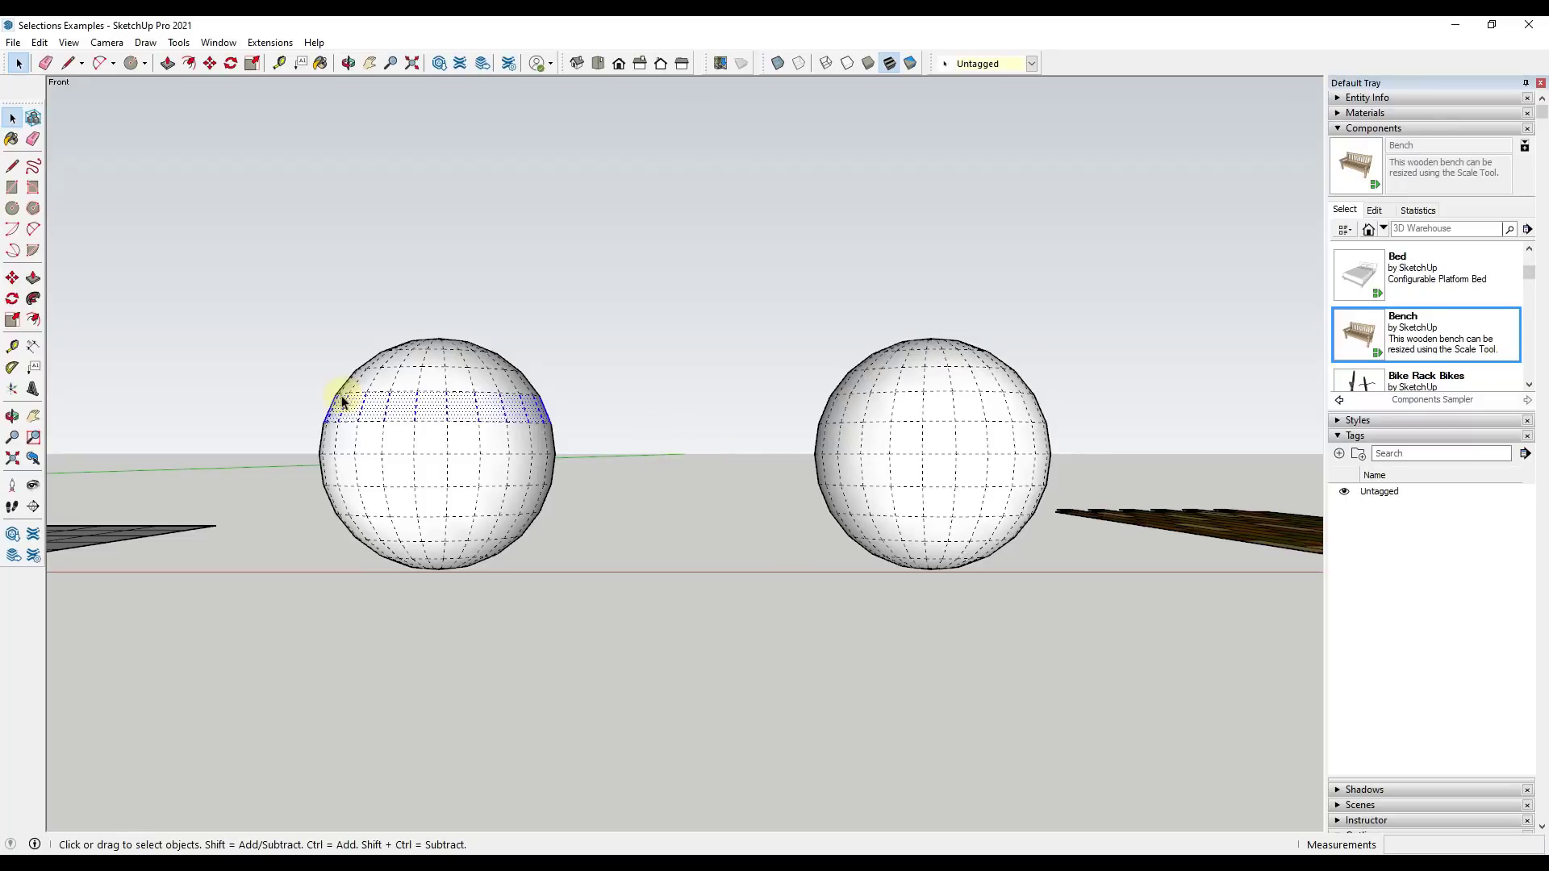
scroll(329, 408, "up", 3)
scroll(681, 408, "down", 1)
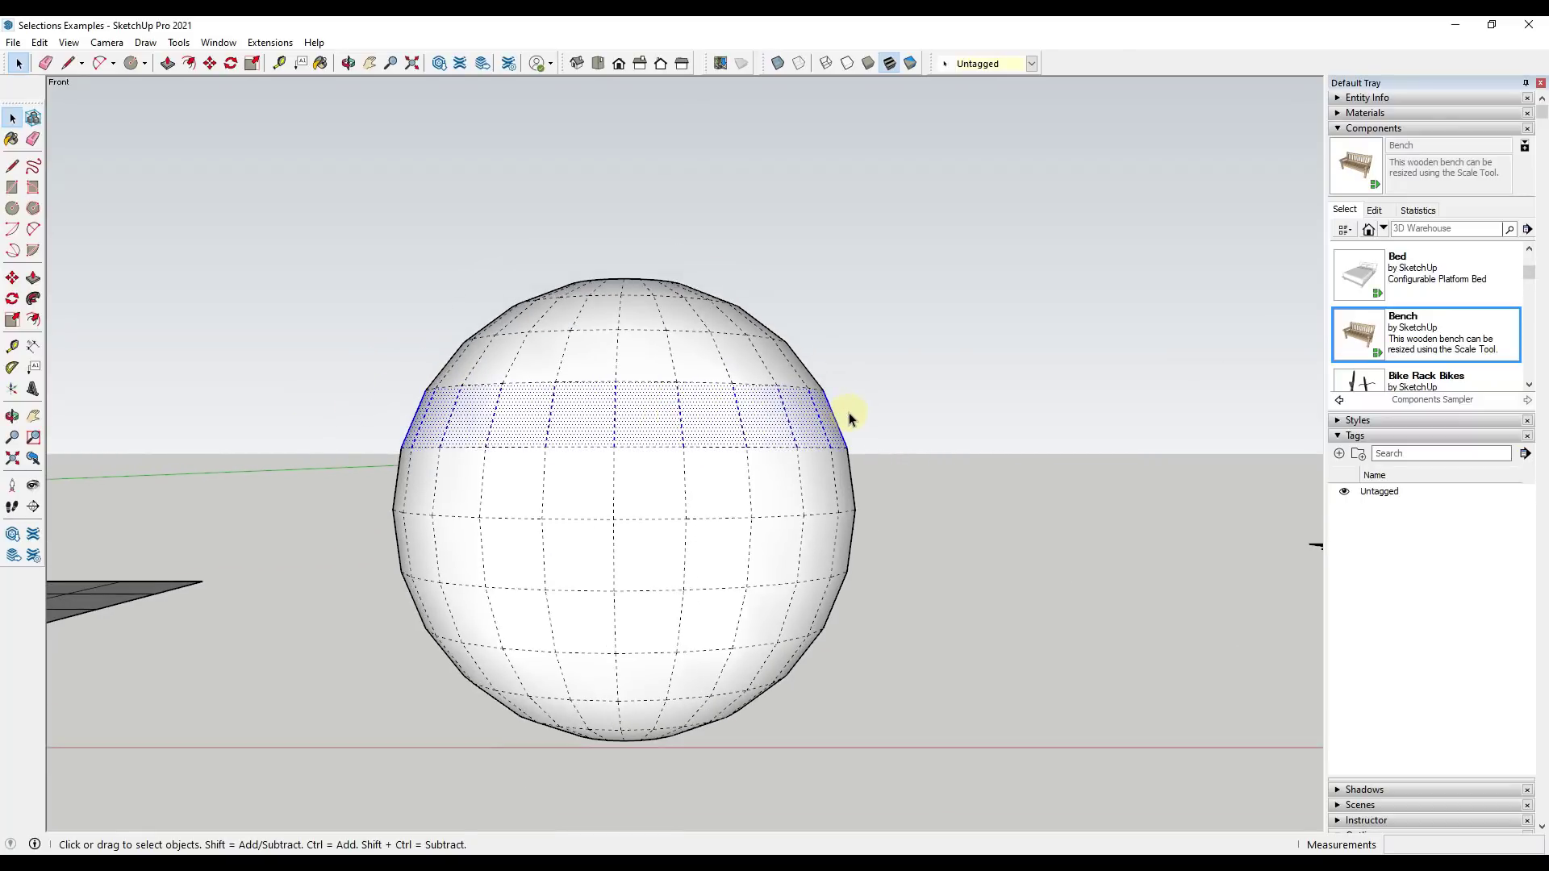
scroll(377, 435, "down", 2)
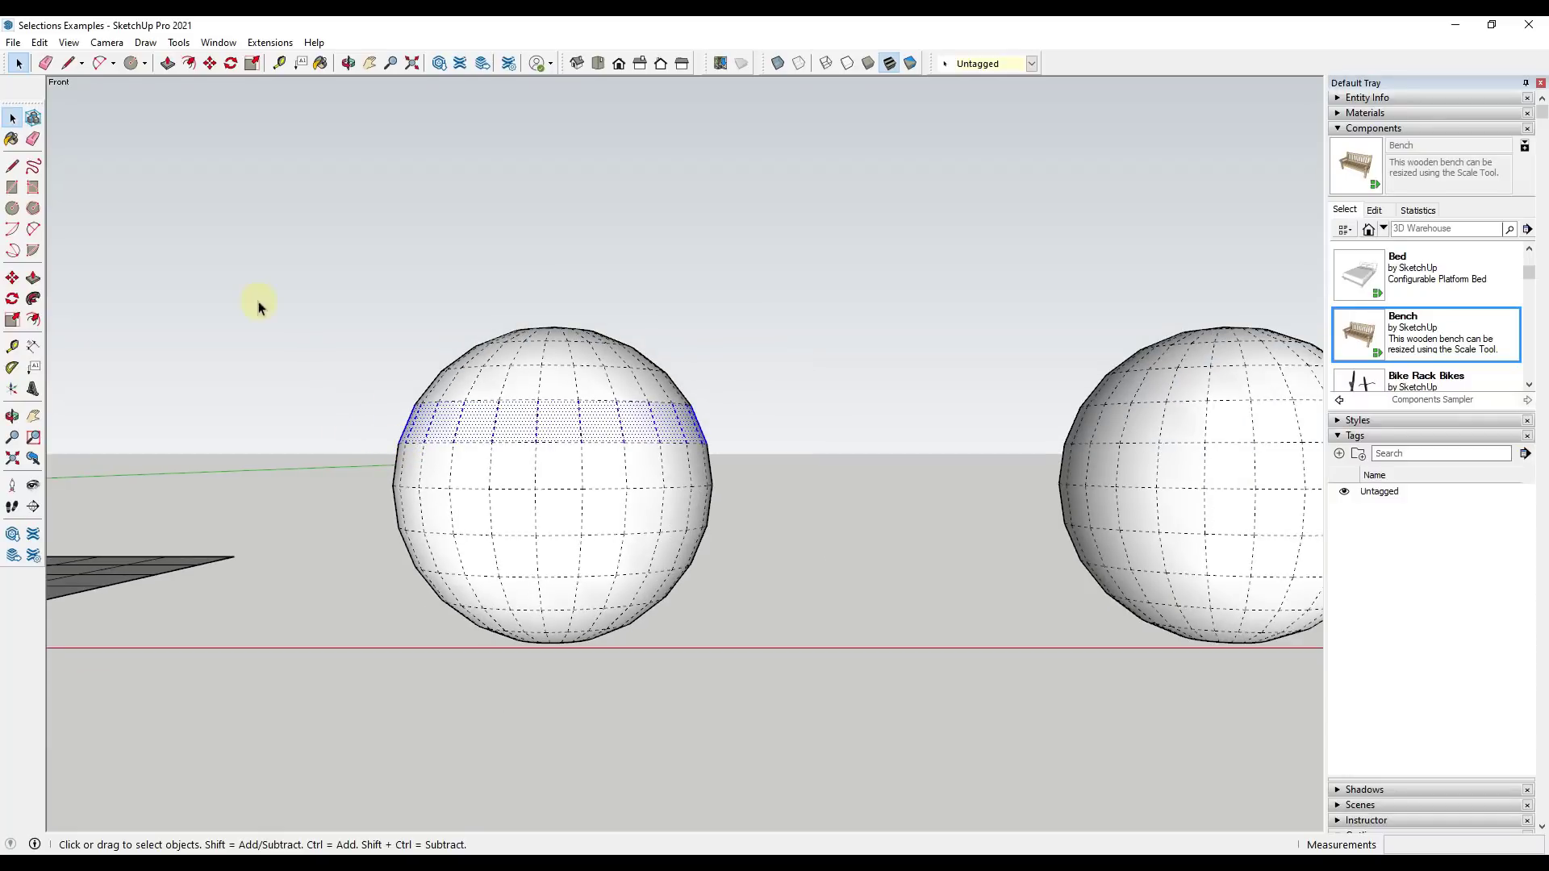
Step: Switch the camera to Parallel Projection, clear the selection, and show the sphere nearest the grid in the Front view
left_click(106, 42)
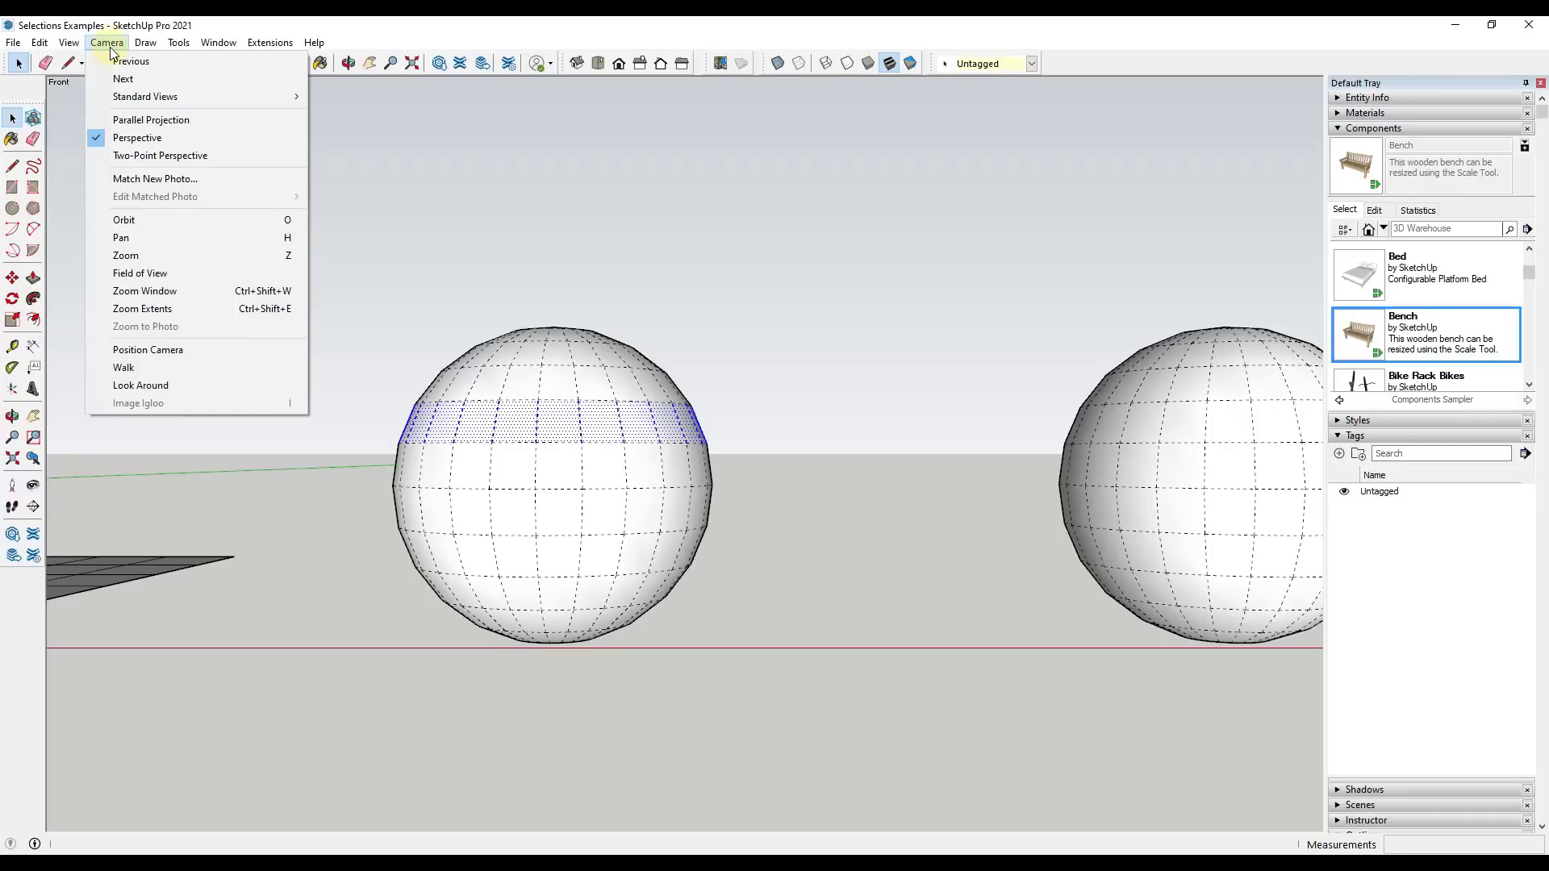
left_click(159, 121)
middle_click_drag(740, 432, 453, 594)
left_click(800, 366)
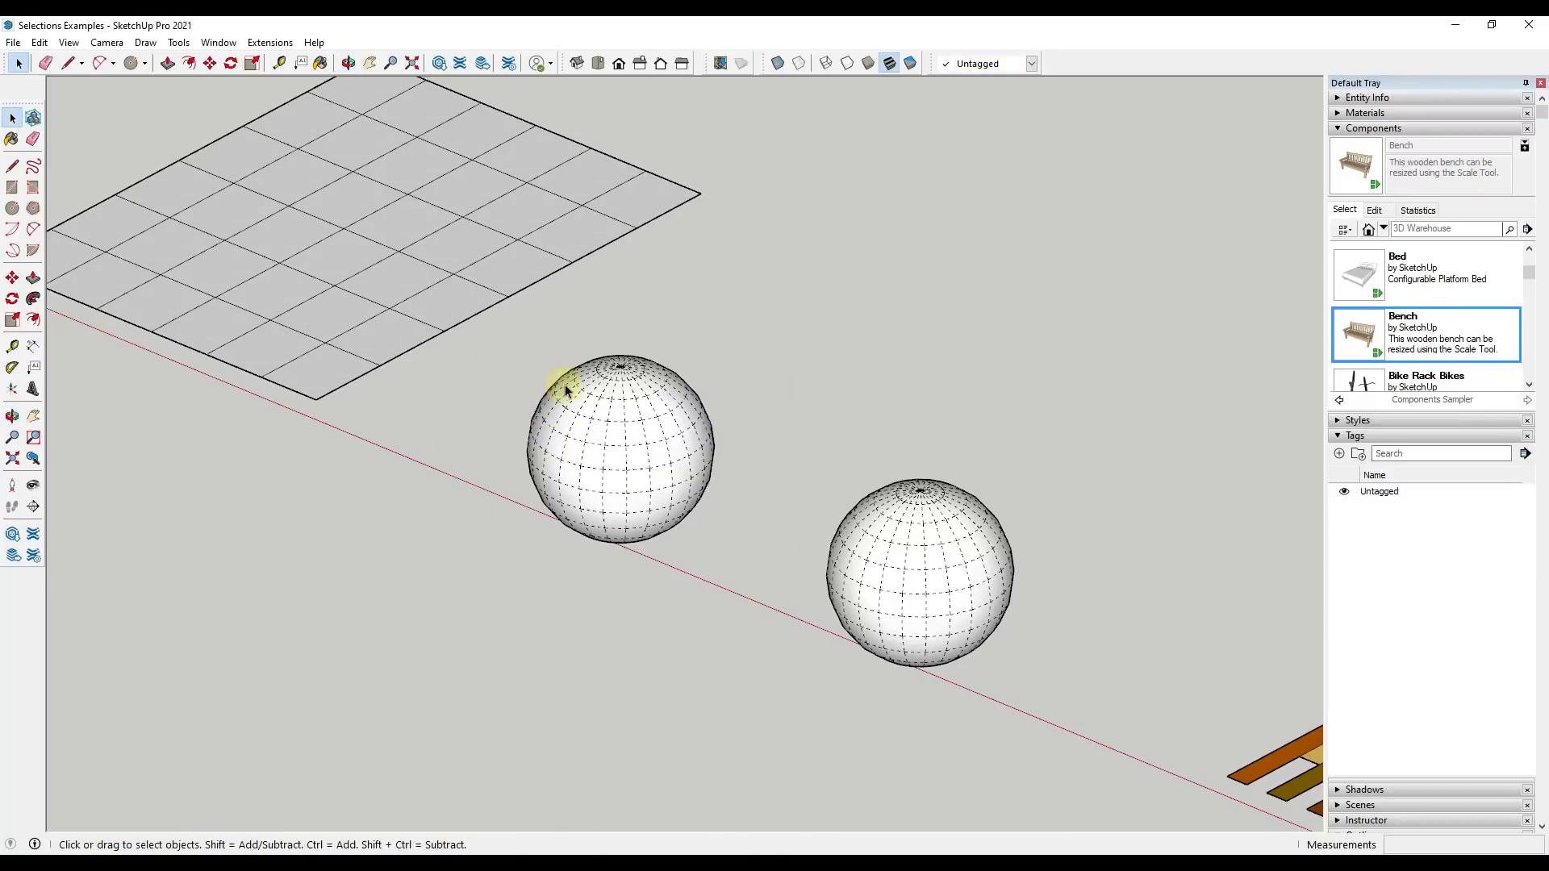
scroll(564, 390, "down", 10)
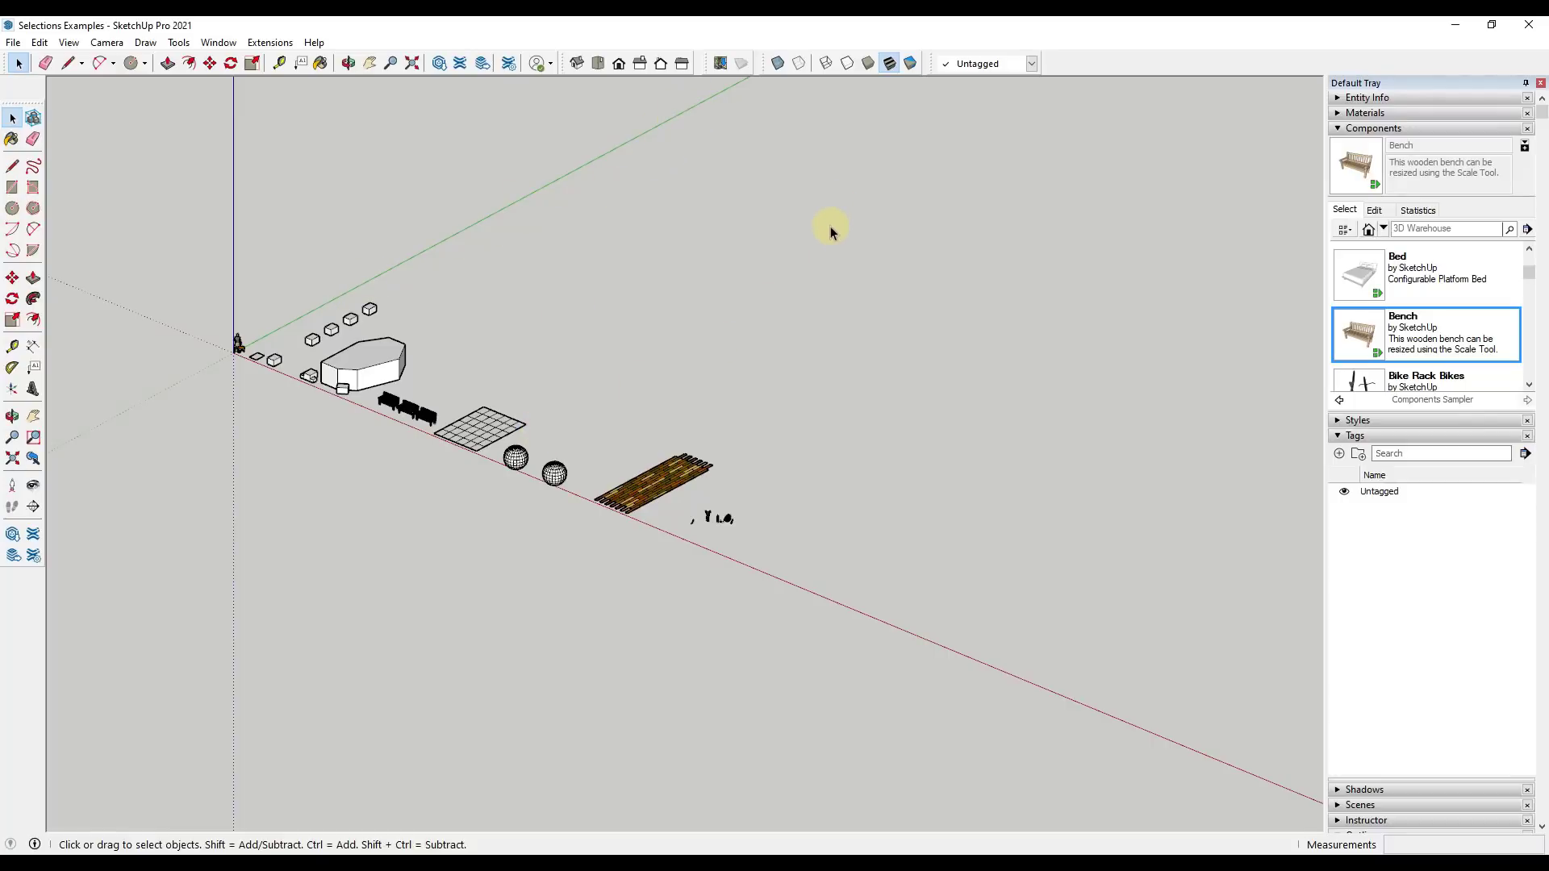
left_click(617, 68)
scroll(771, 492, "up", 10)
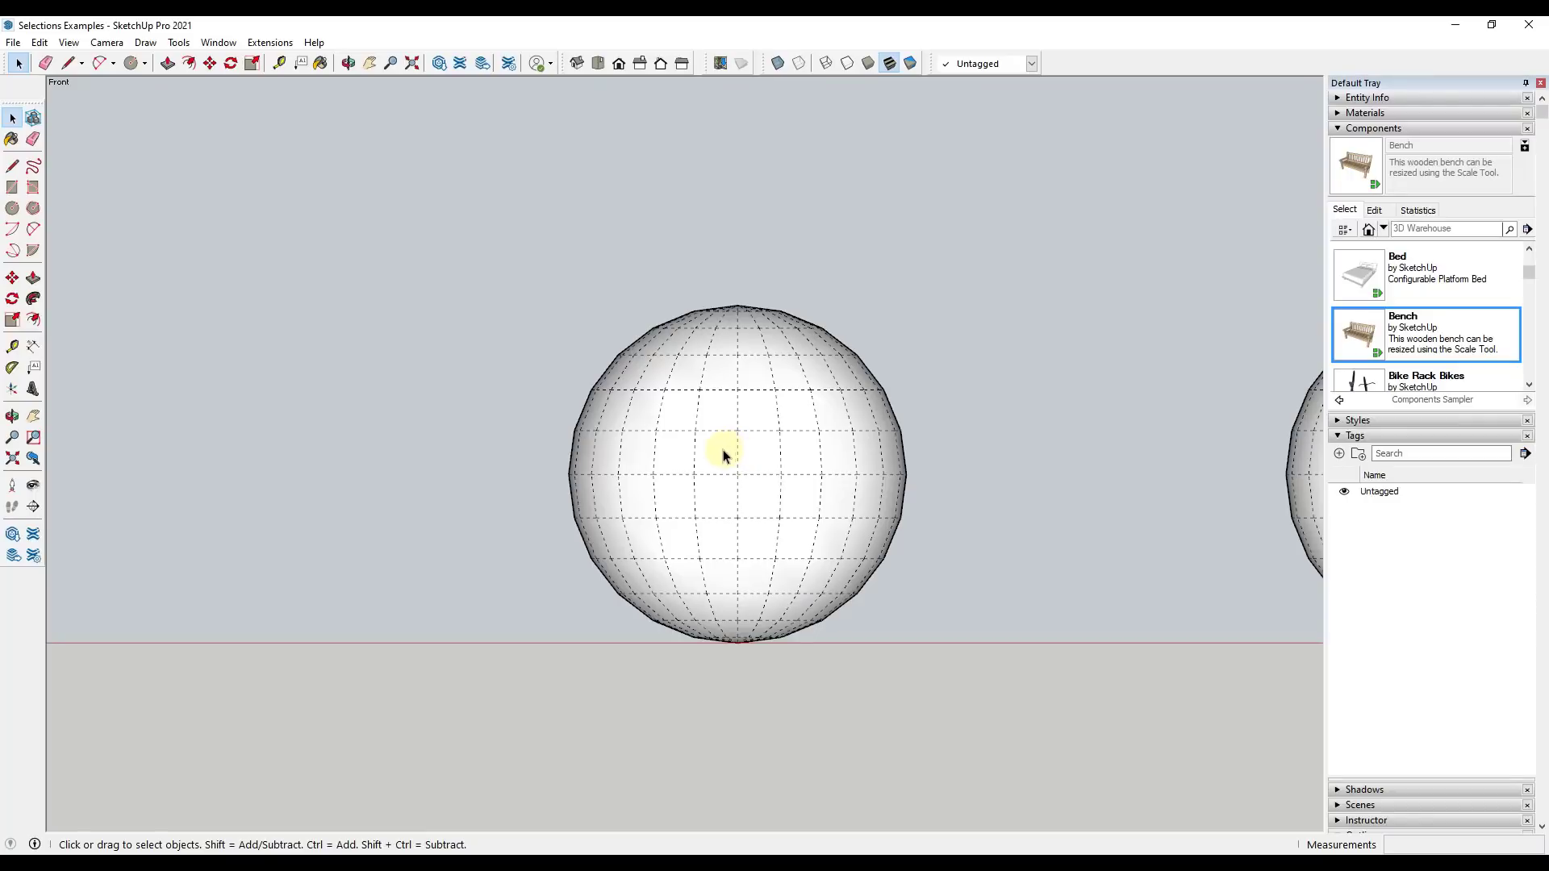
Step: Crossing-select four alternating horizontal bands of faces around the sphere nearest the grid and delete them
left_click_drag(886, 374, 462, 380)
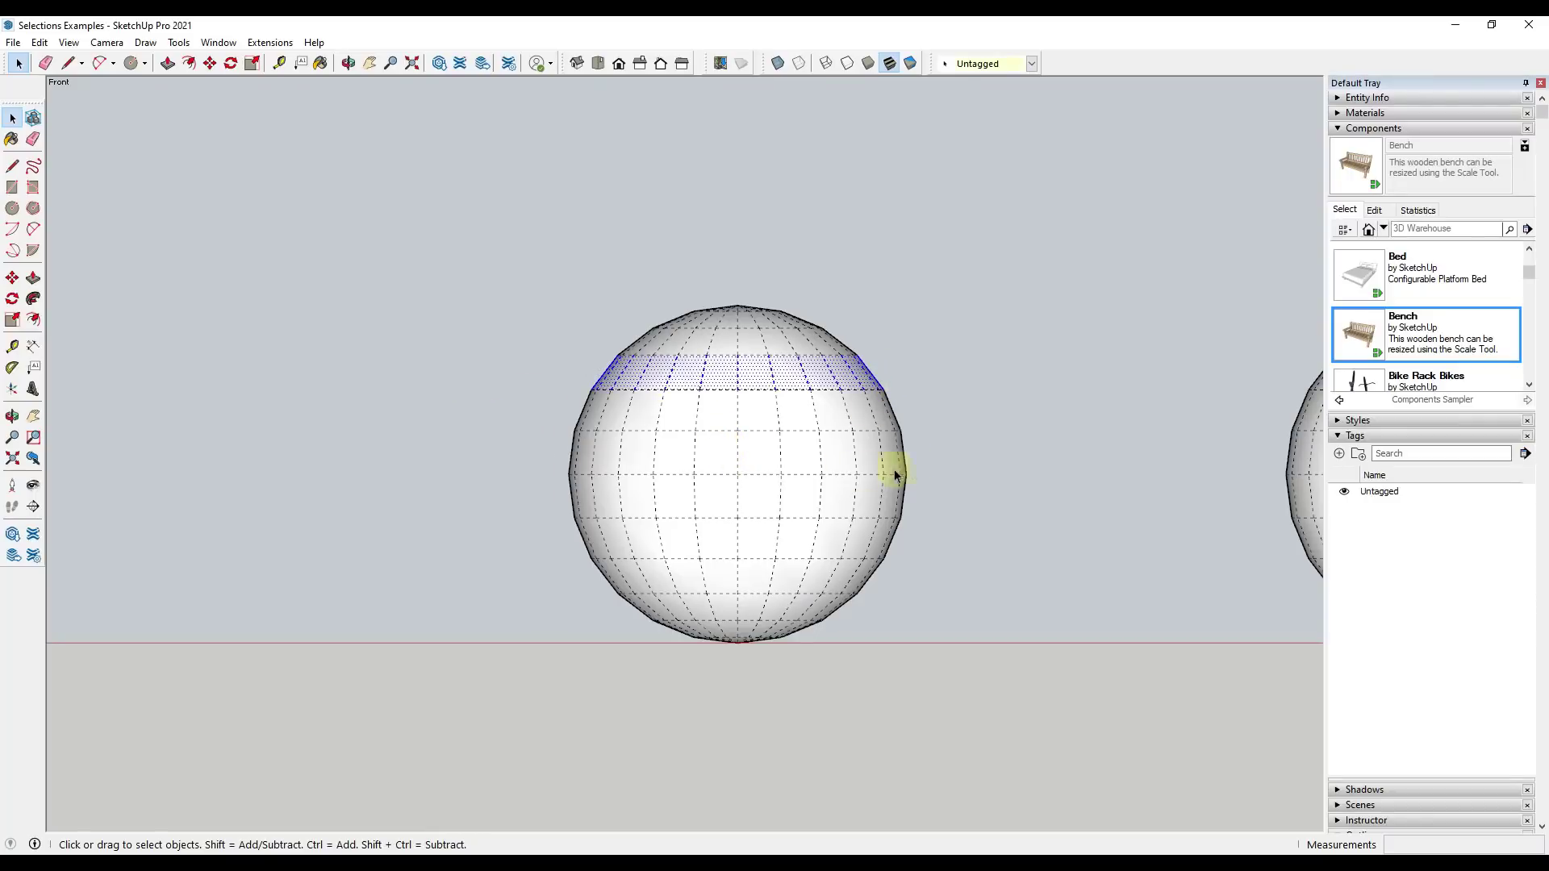
left_click_drag(931, 448, 495, 460, "ctrl")
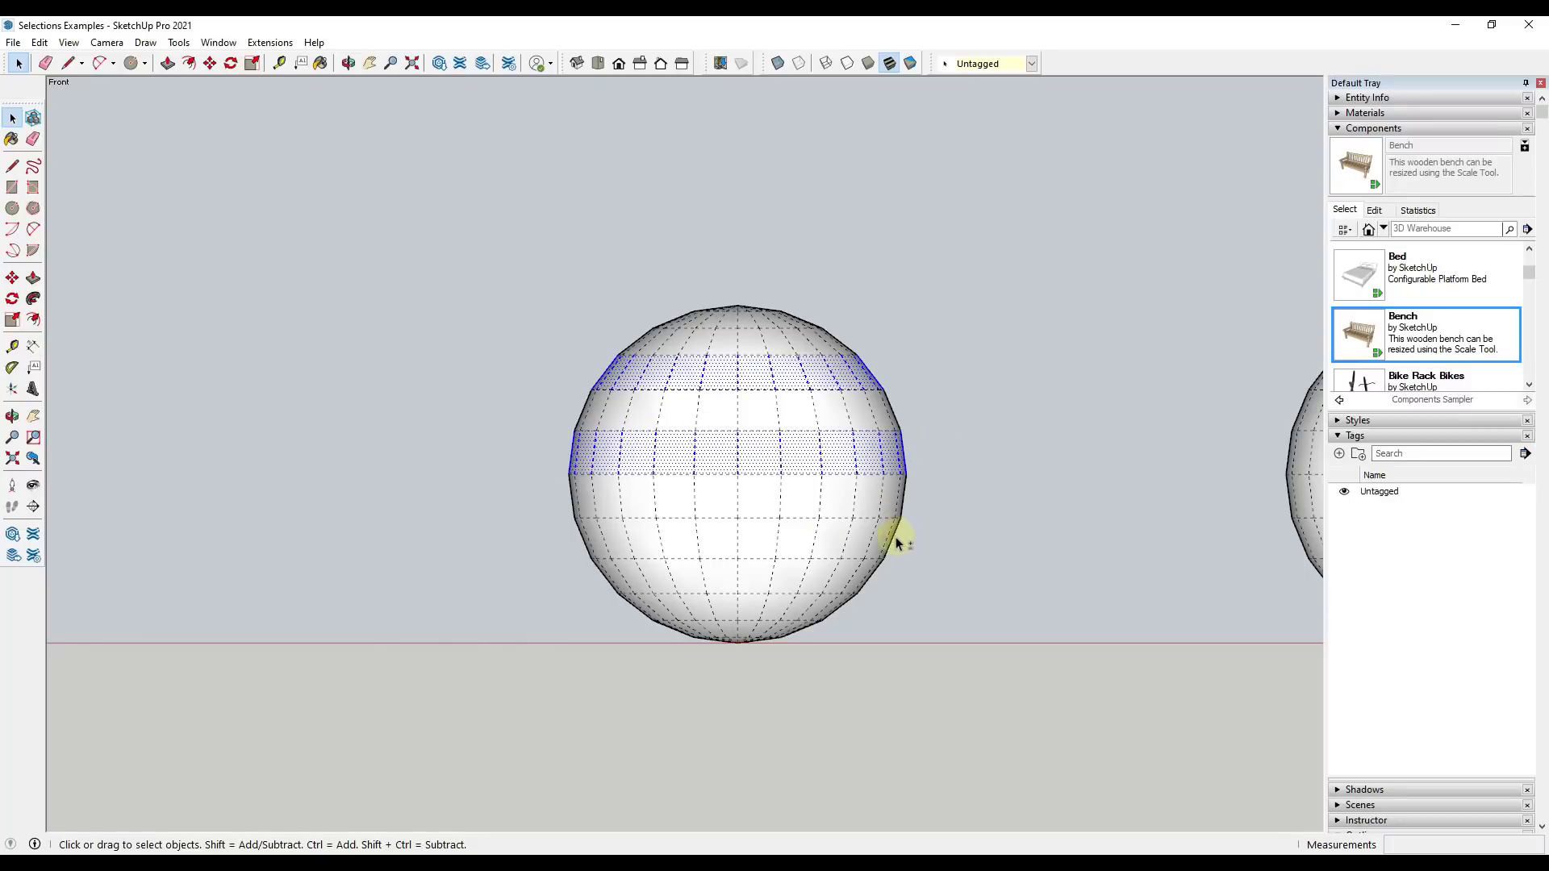
left_click_drag(903, 518, 489, 557, "shift")
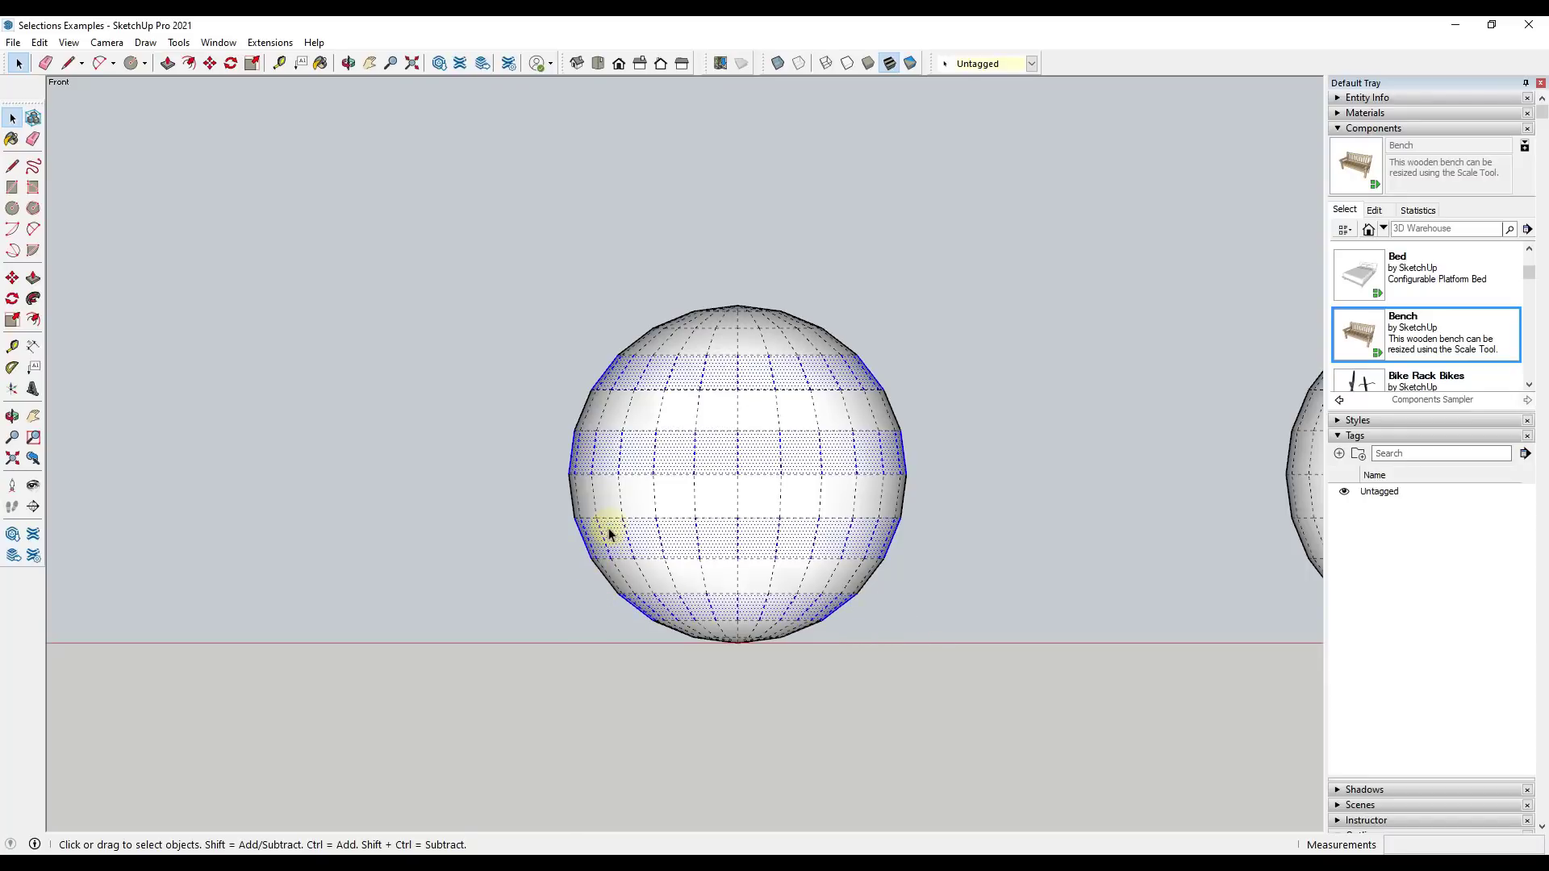
mouse_move(608, 527)
middle_mouse_down()
mouse_move(864, 570)
mouse_move(1377, 613)
mouse_move(1532, 613)
mouse_move(1537, 593)
middle_mouse_up()
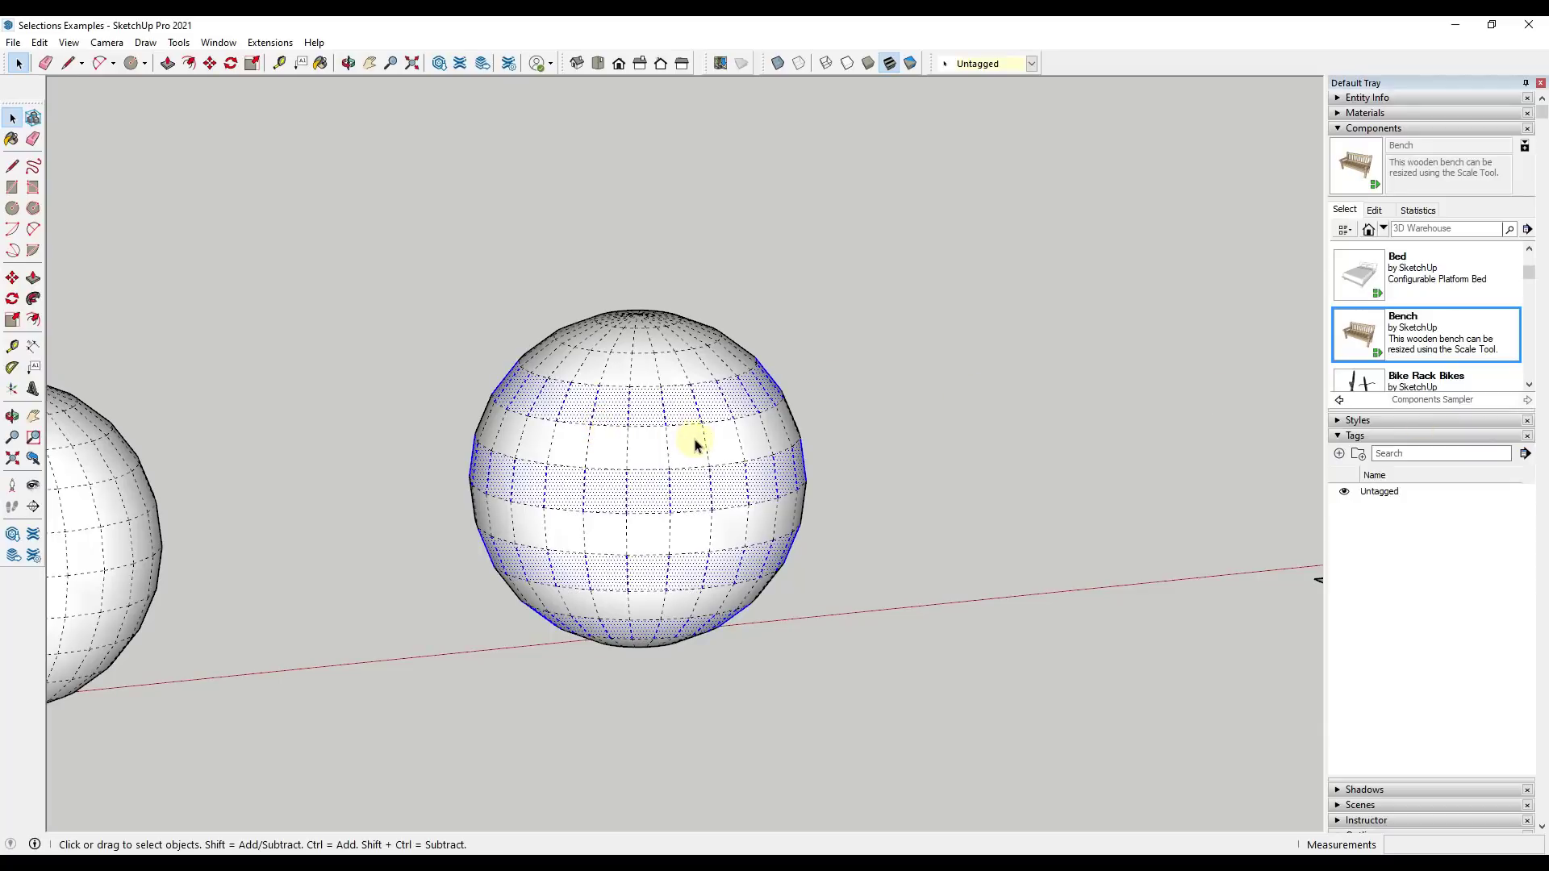
scroll(691, 439, "down", 2)
key("Delete")
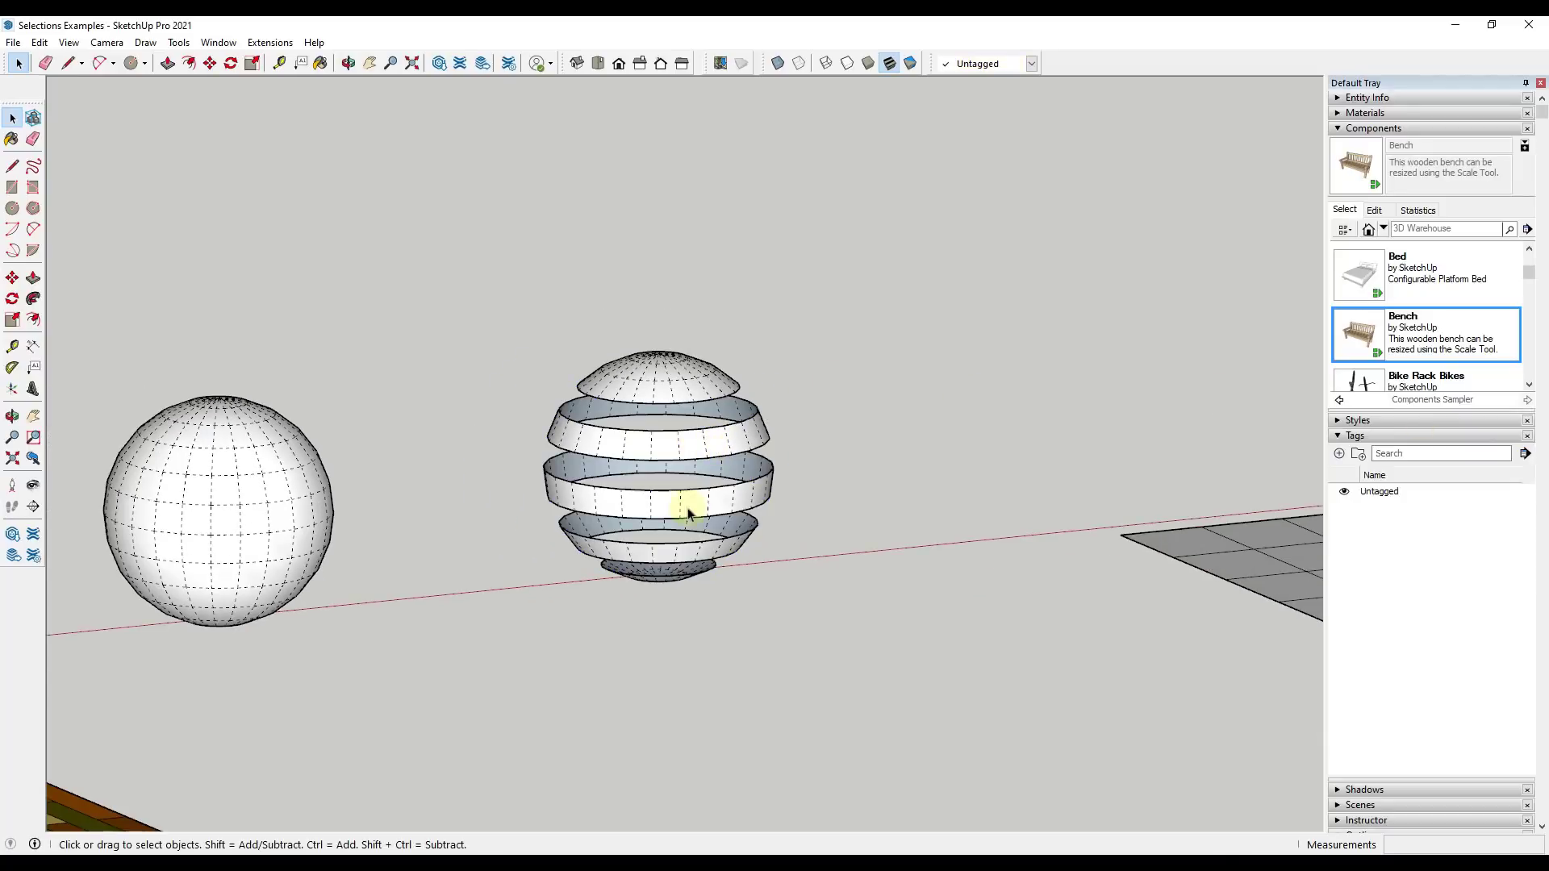
middle_click_drag(685, 508, 604, 484)
scroll(629, 458, "up", 2)
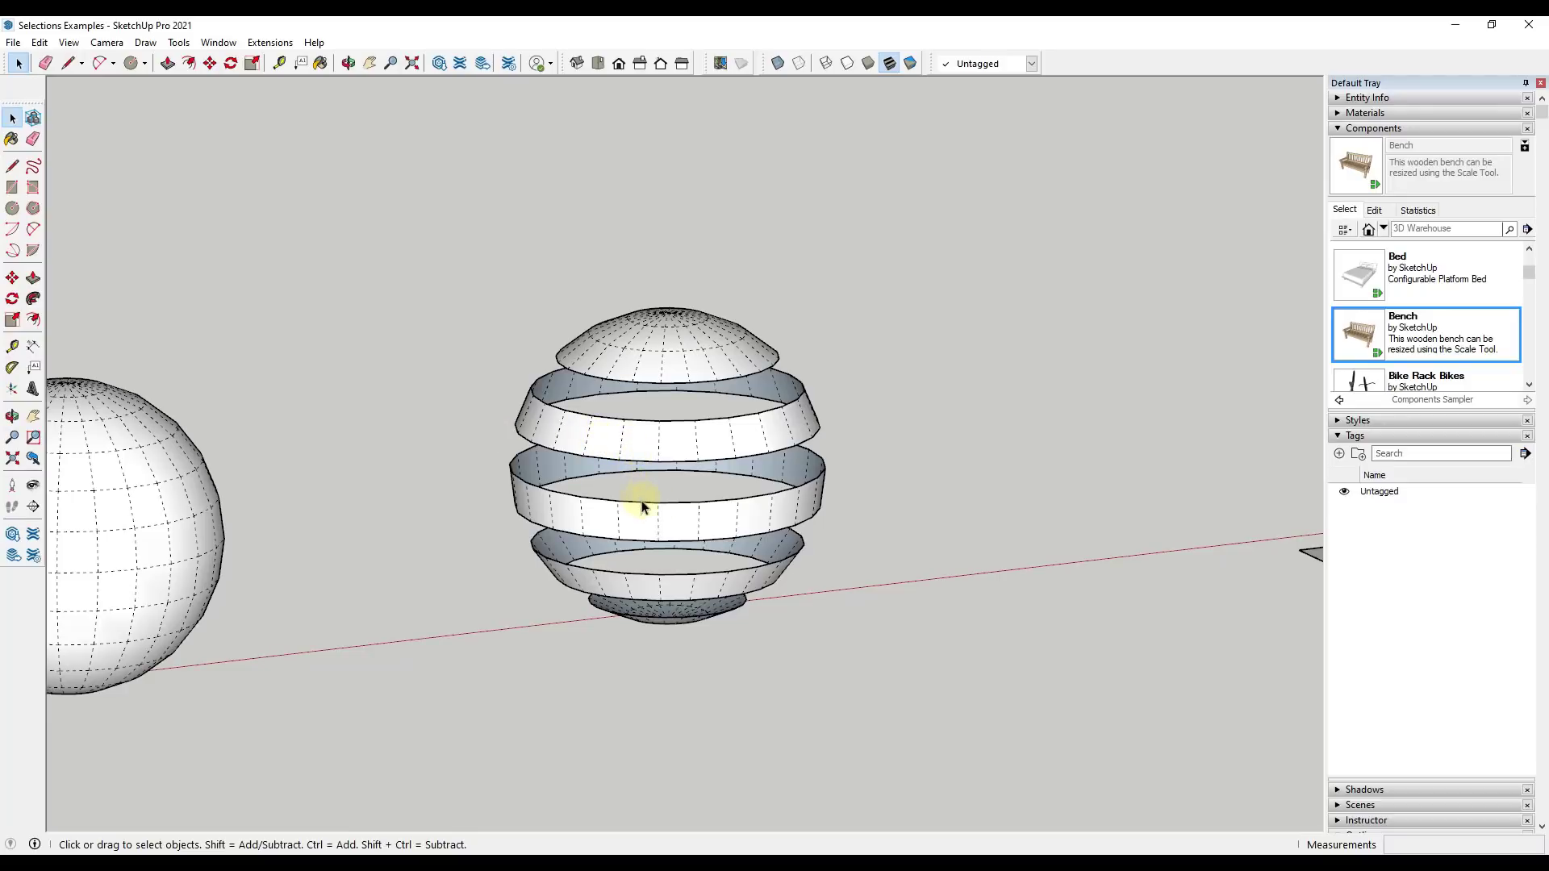
scroll(685, 522, "down", 5)
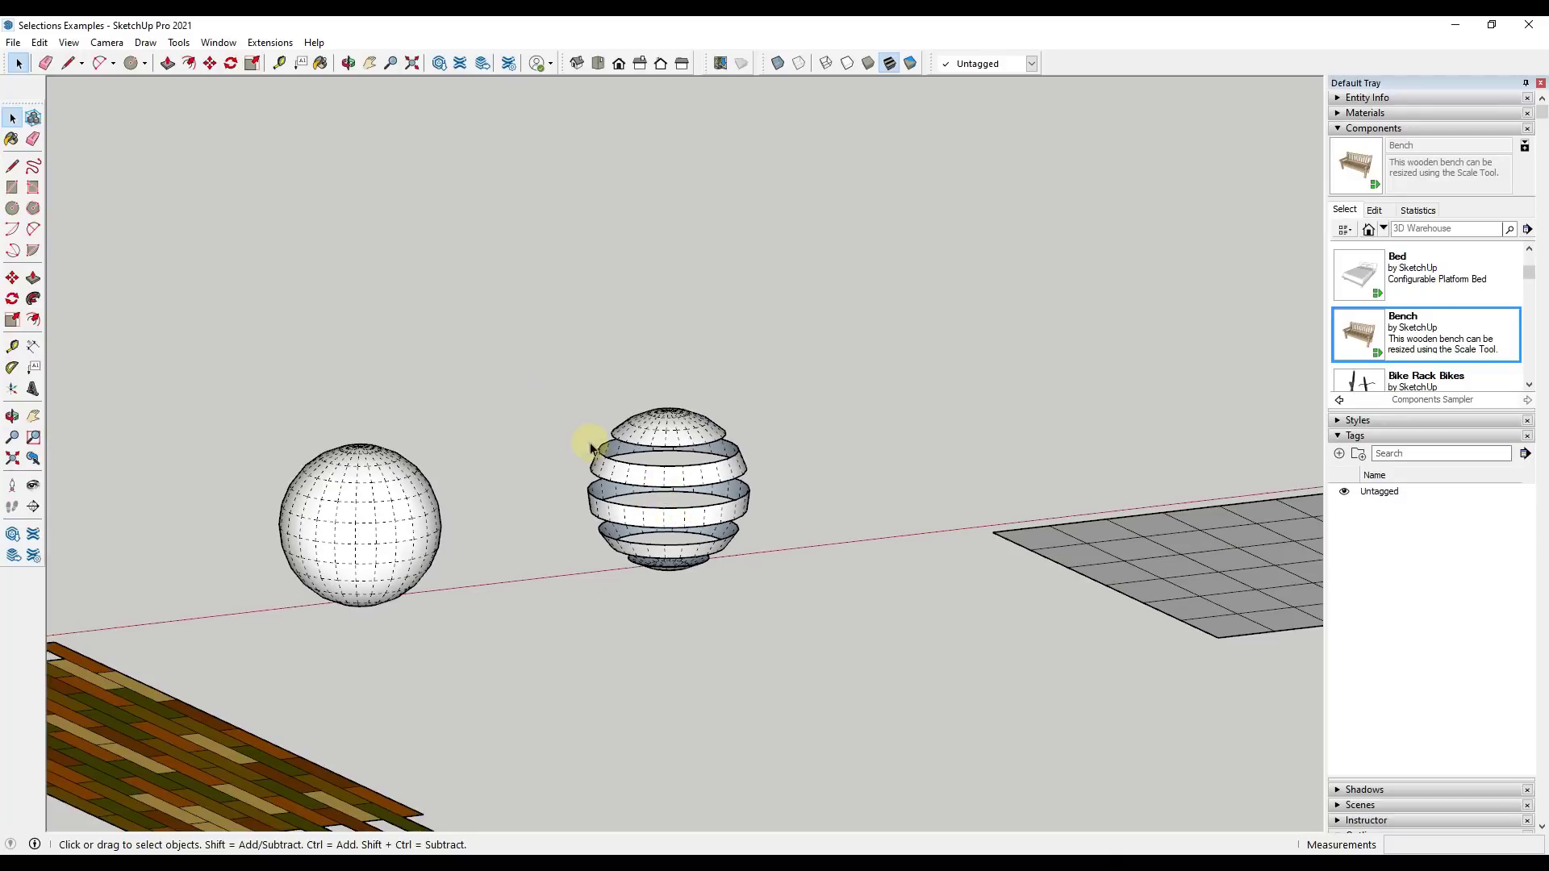
Step: Select three separate cell faces of the grid without their edges, and clear the selection
left_click(598, 63)
scroll(855, 481, "down", 2)
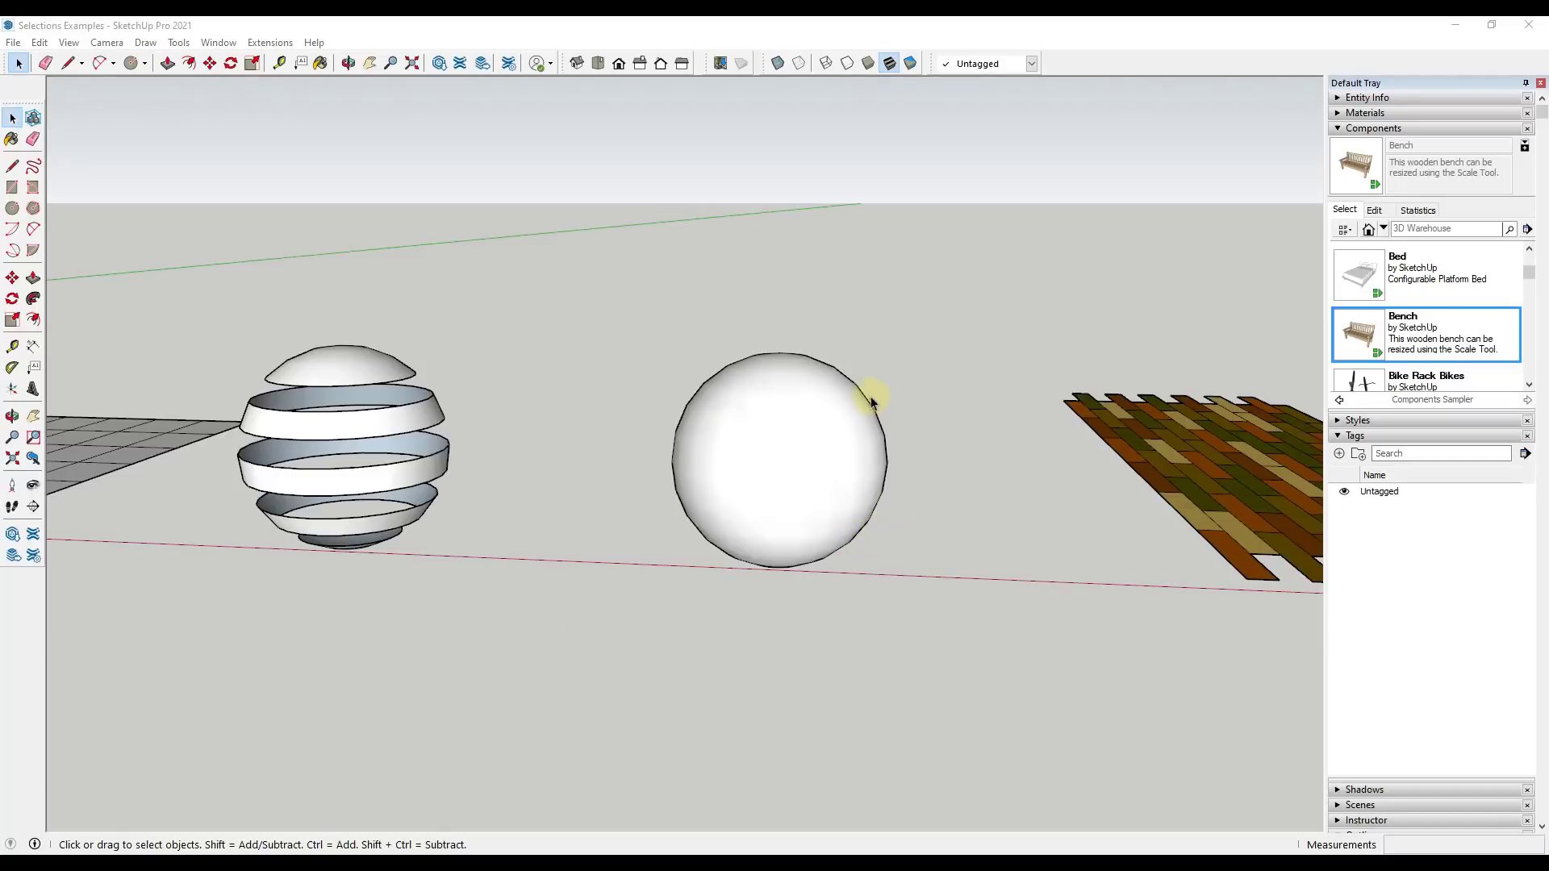
scroll(1084, 375, "down", 3)
middle_click_drag(1092, 360, 363, 398)
scroll(447, 415, "up", 4)
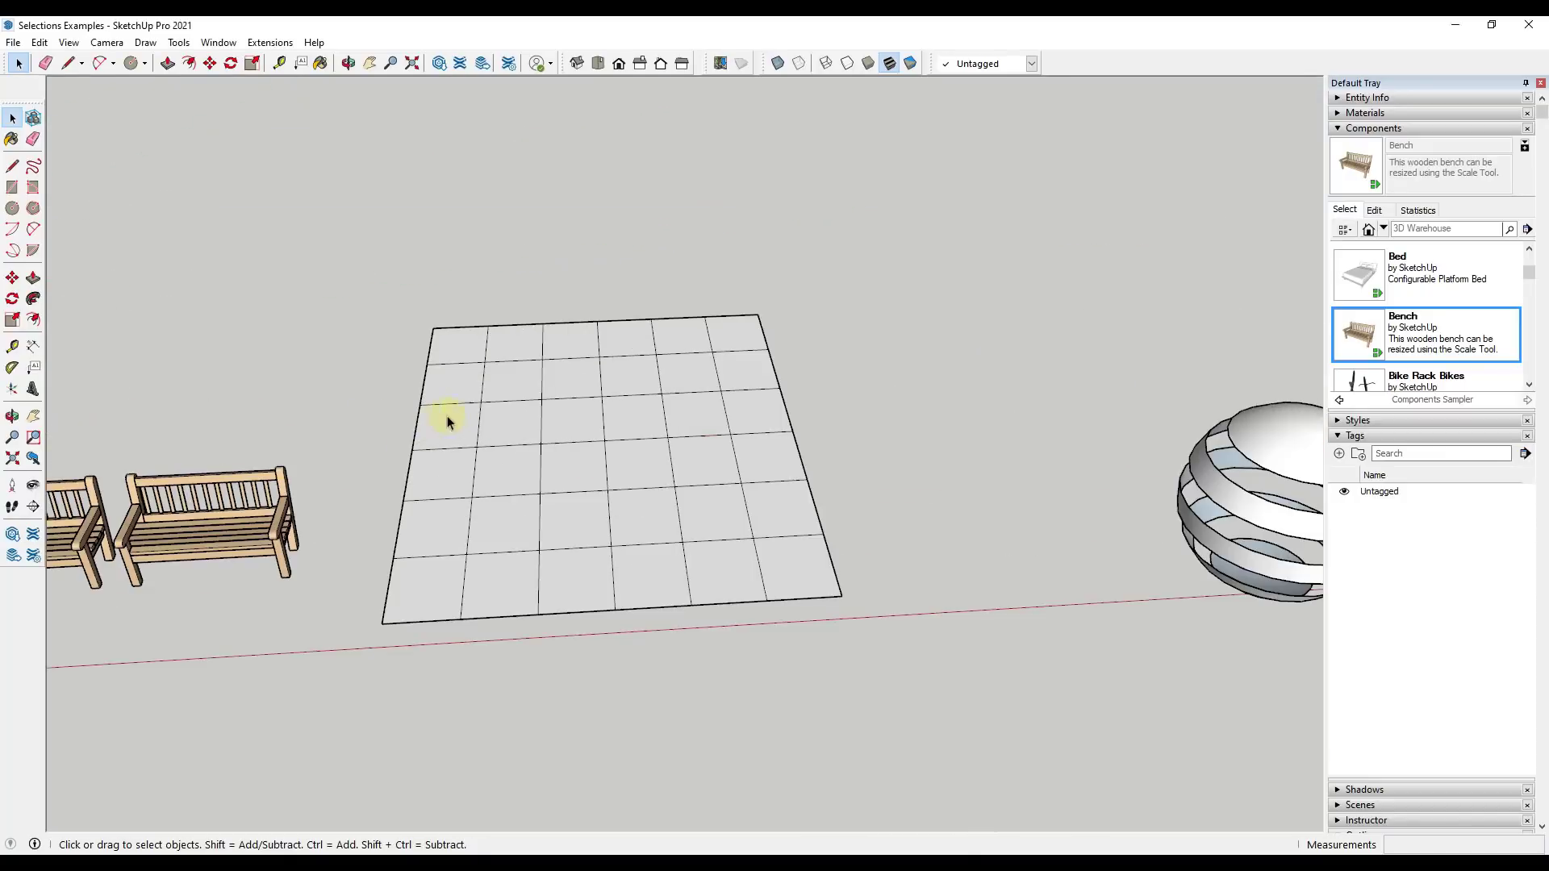
left_click(496, 386)
left_click(511, 476, "shift")
left_click(567, 519, "shift")
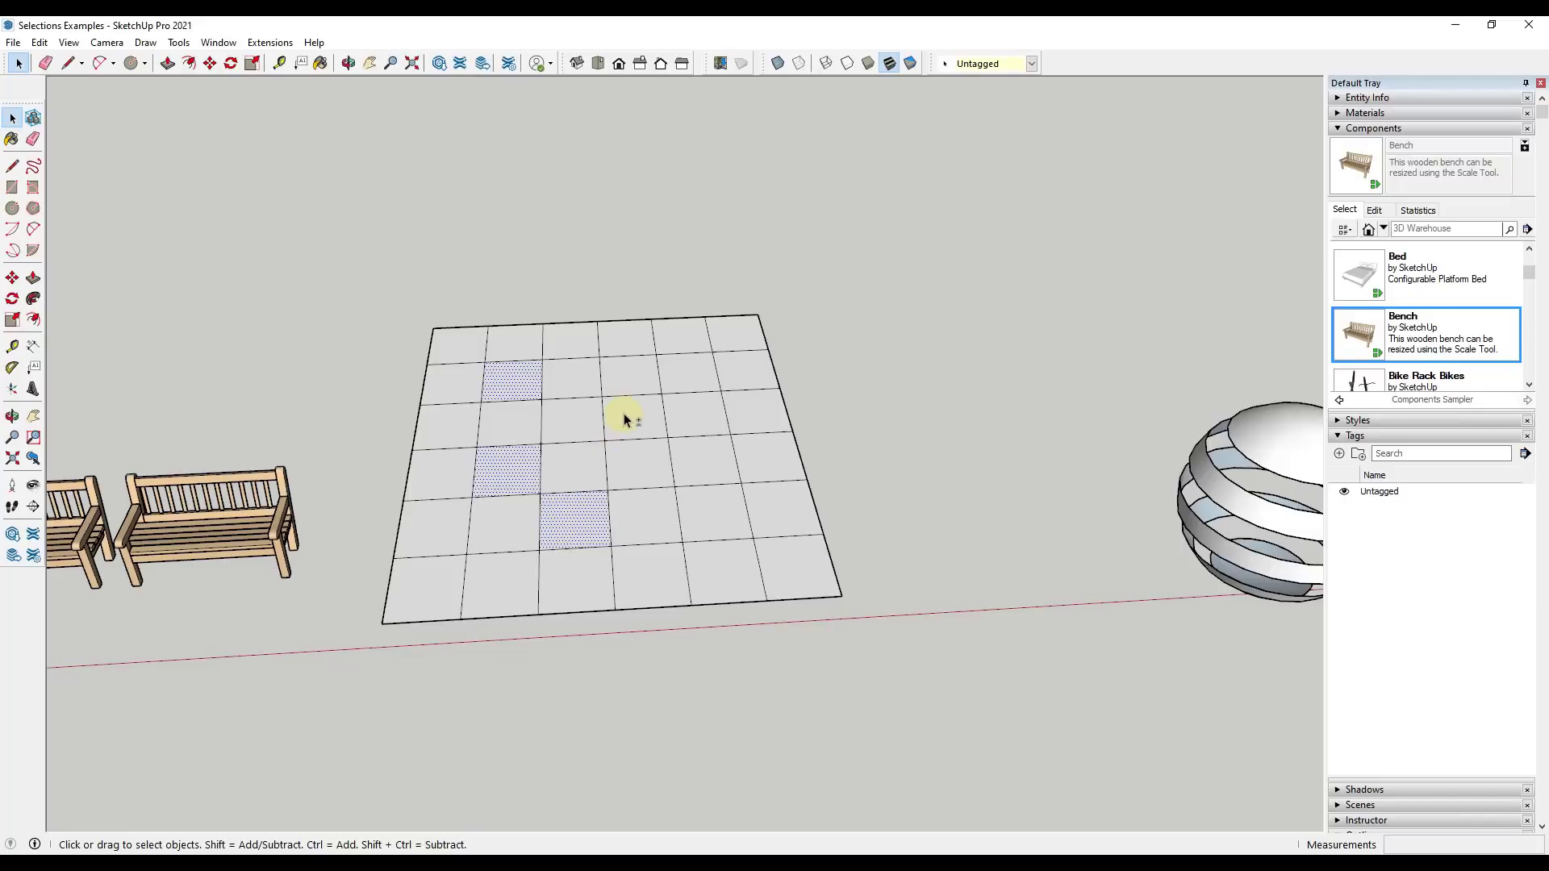
middle_click_drag(634, 371, 522, 382)
key("ctrl+t")
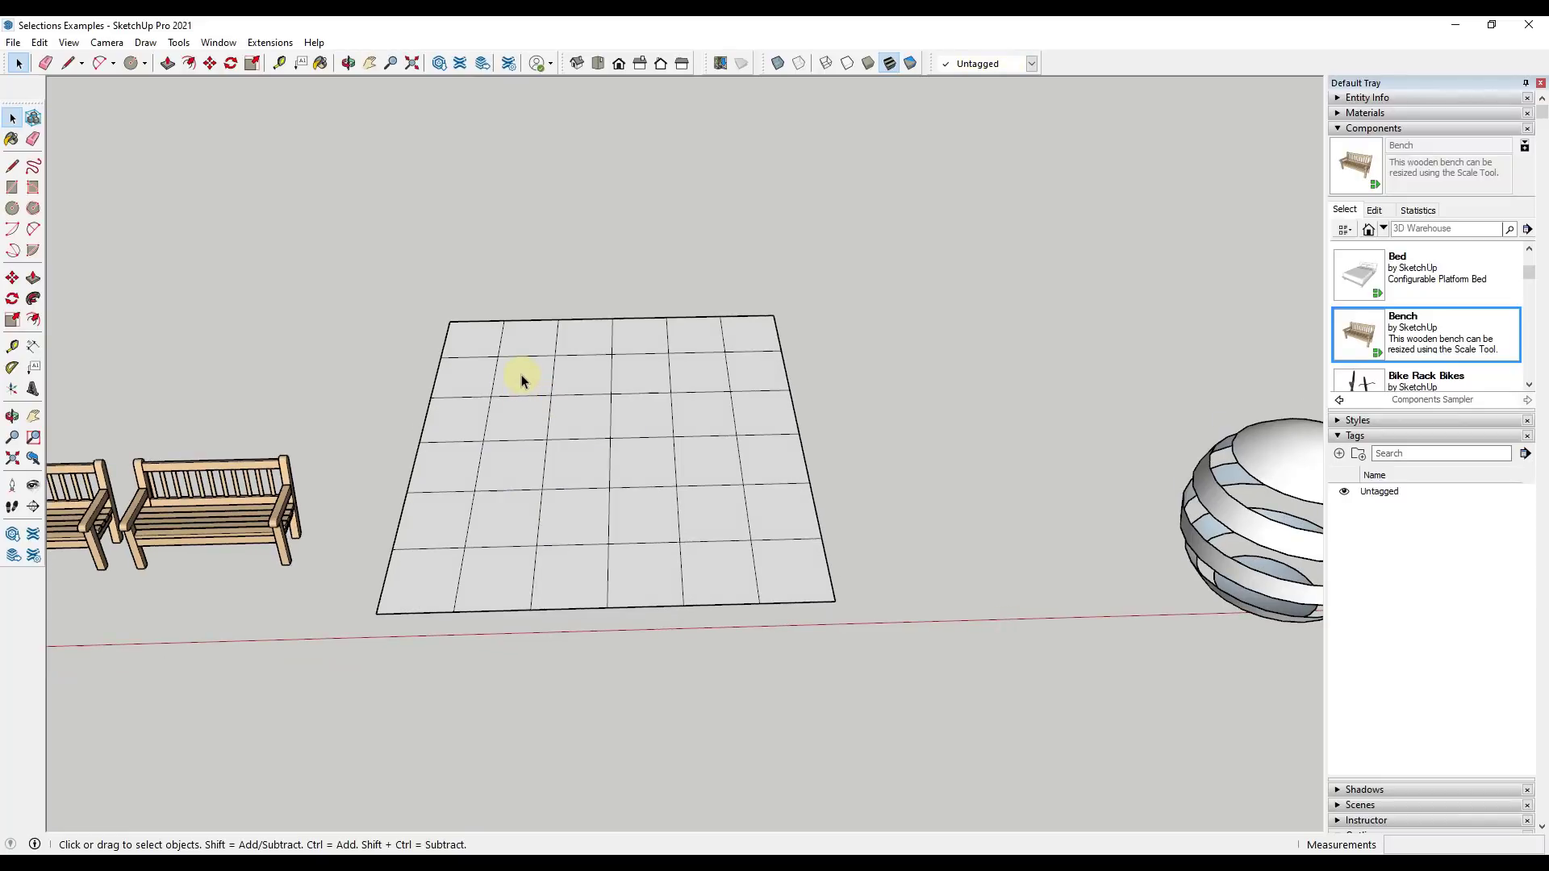
Step: Select five separate cells of the grid together with their bounding edges
left_click(522, 379)
left_click(510, 466, "shift")
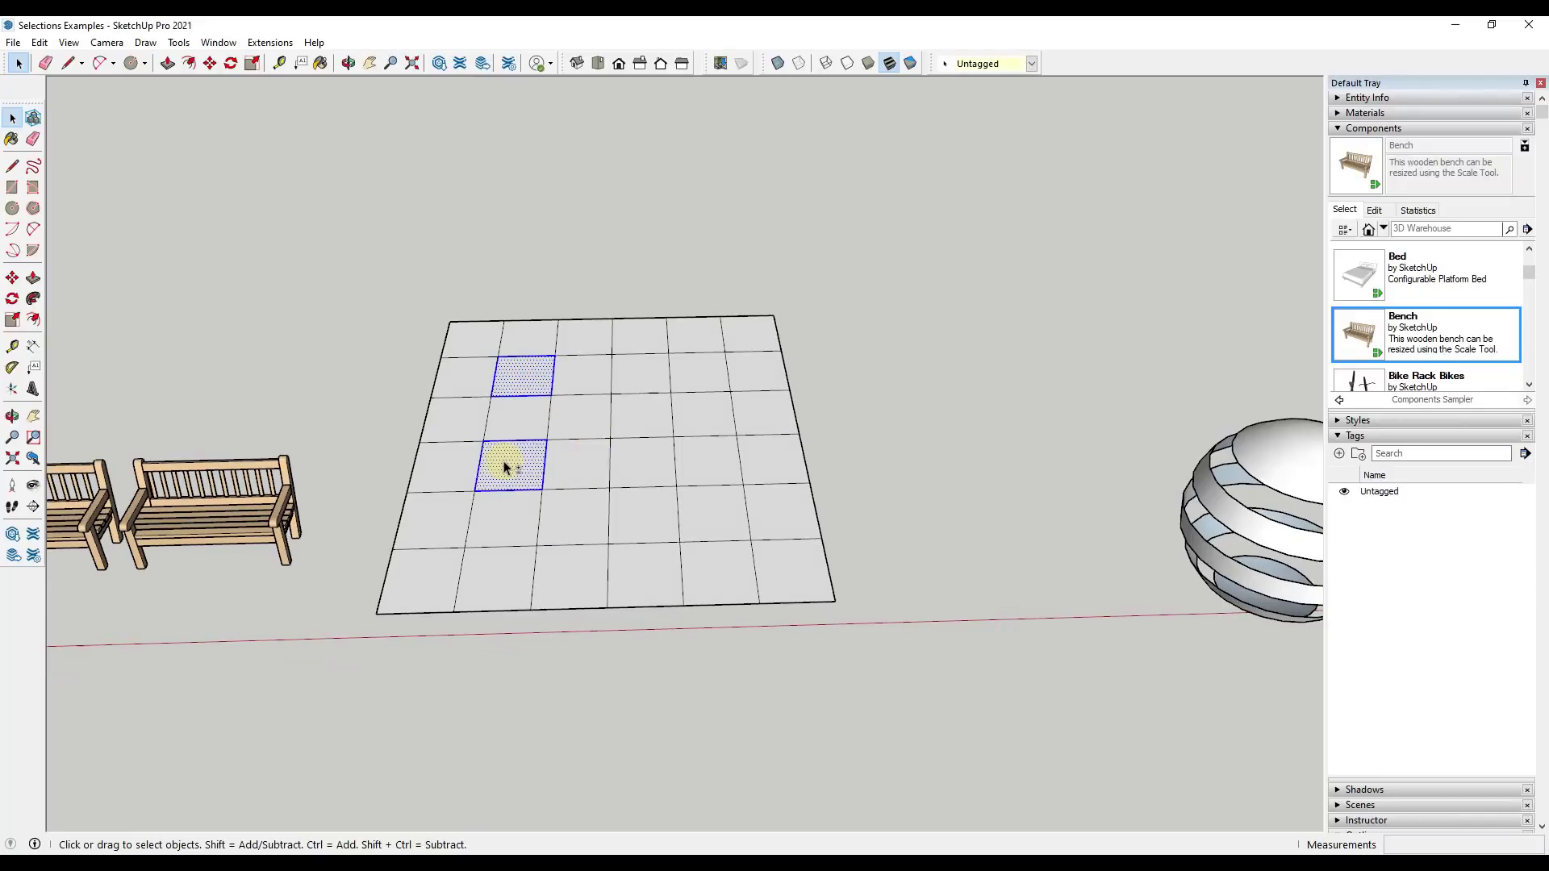
left_click(632, 466, "shift")
left_click(636, 373, "shift")
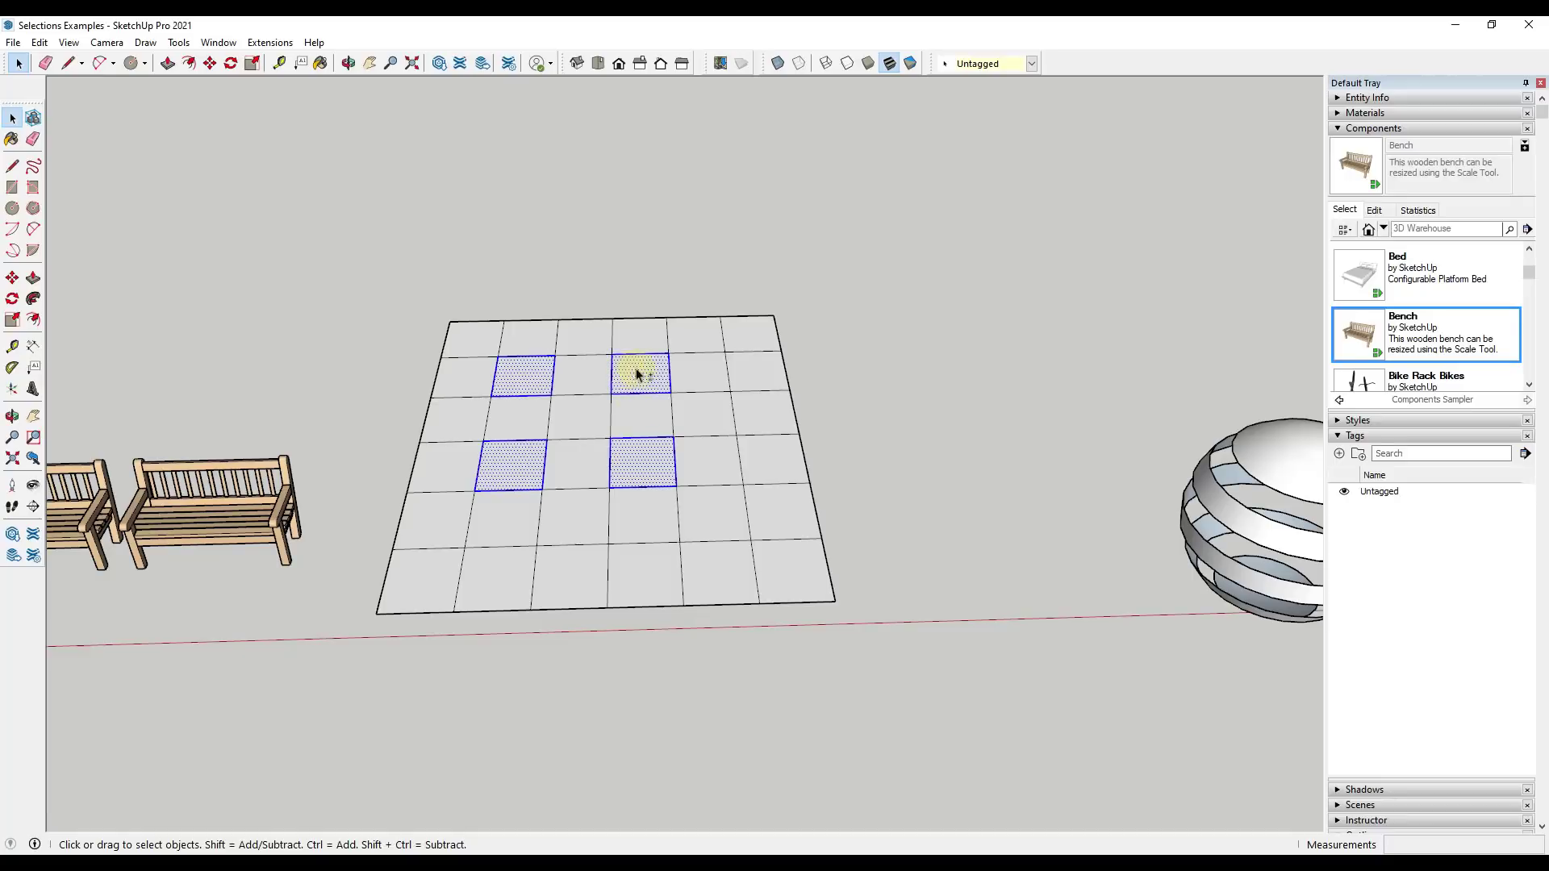
left_click(726, 512, "shift")
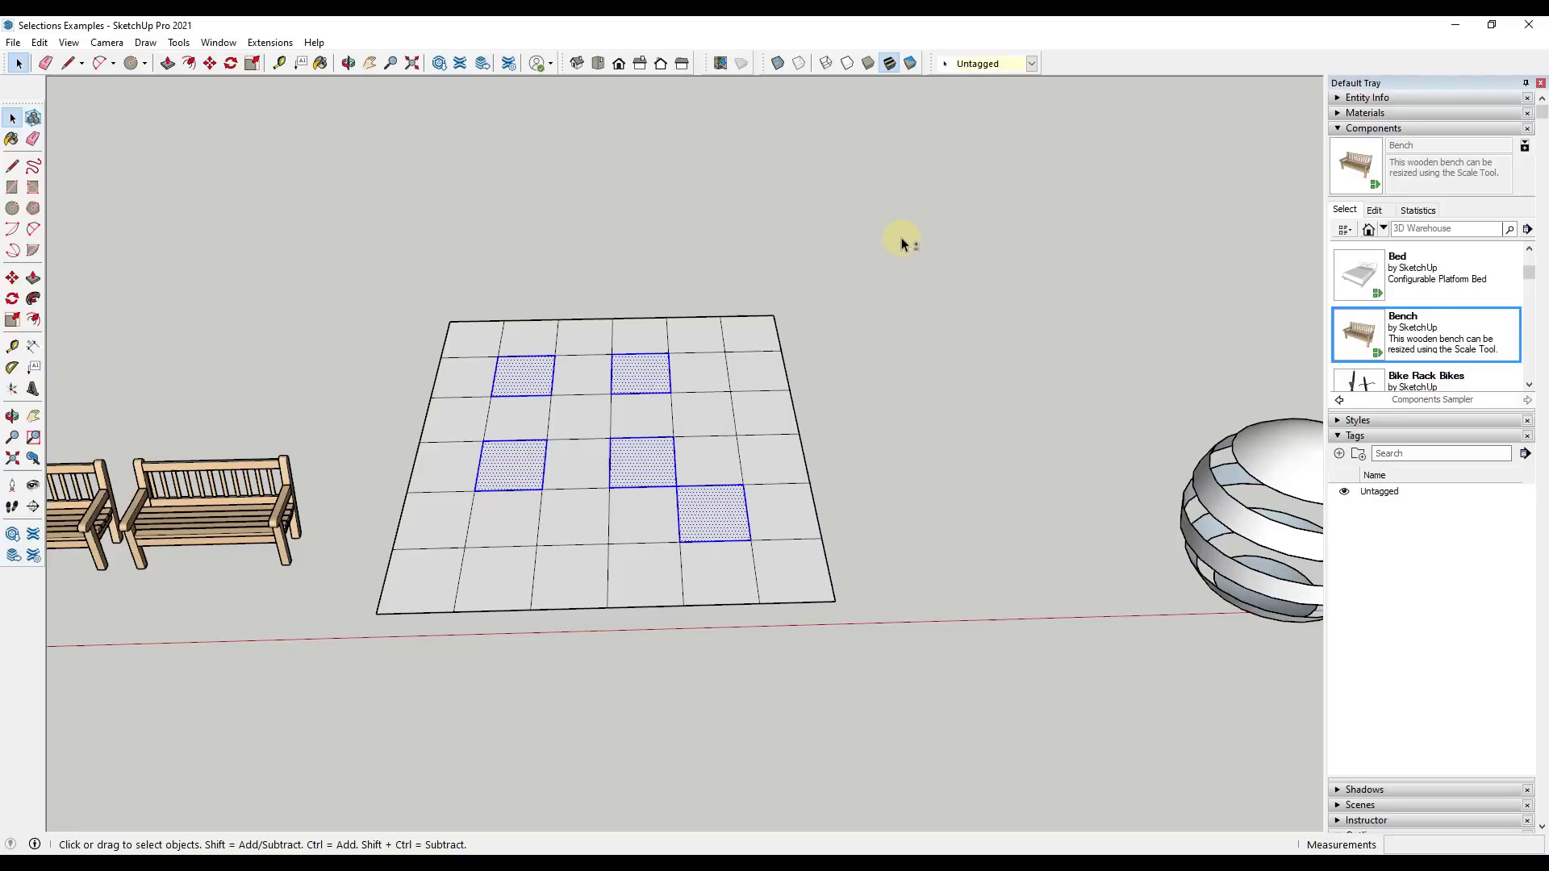
Step: Delete everything in the grid except the five selected cells by inverting the selection with a crossing box, and undo the deletion
left_click_drag(902, 237, 350, 650)
left_click_drag(350, 647, 345, 646, "shift")
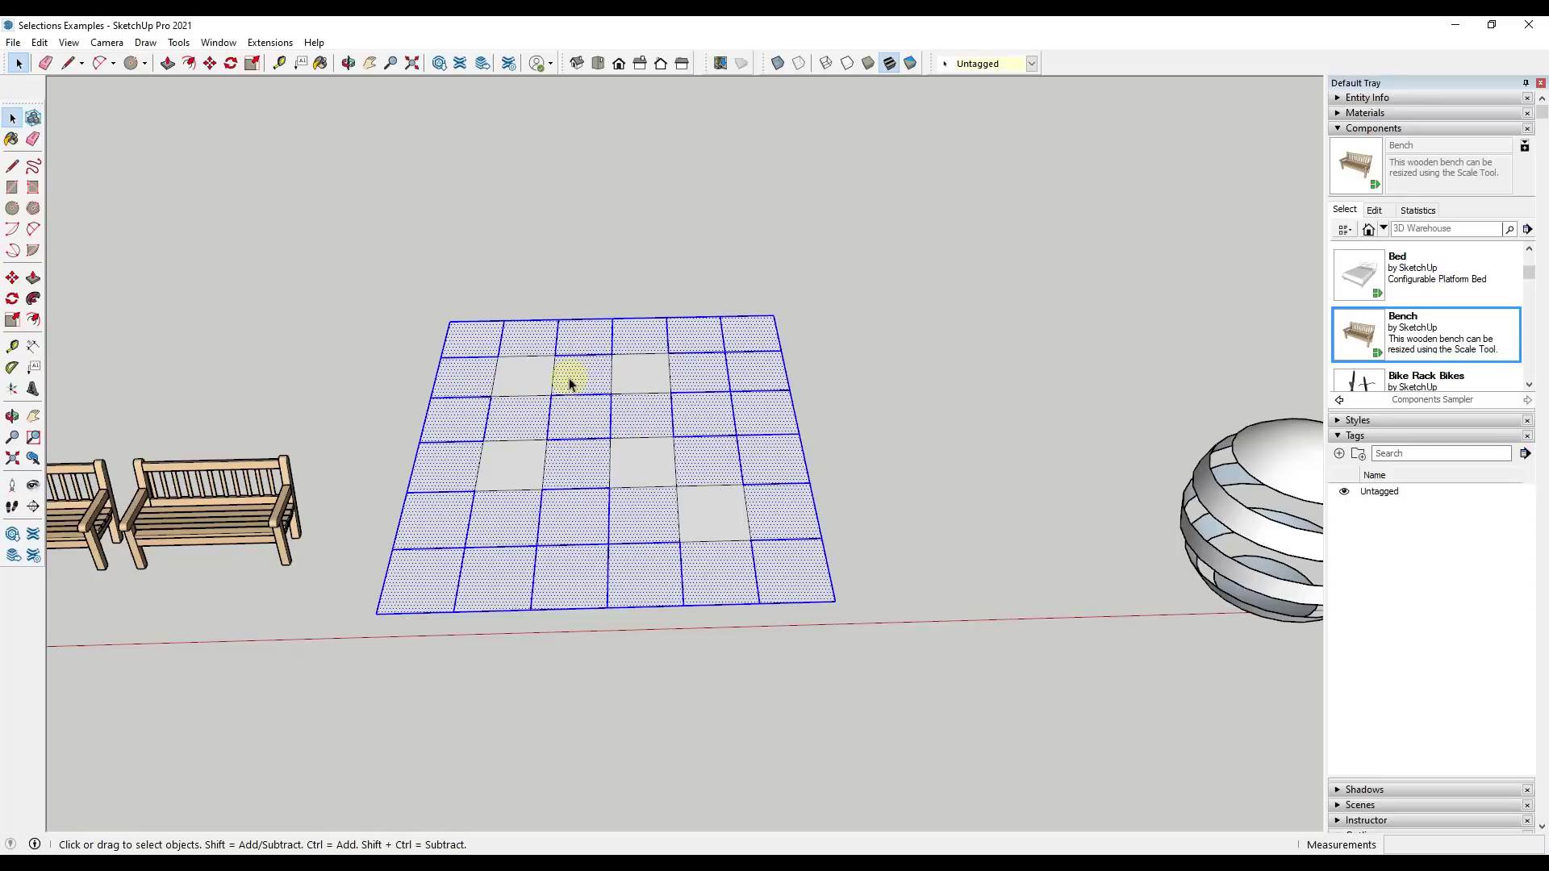
key("Delete")
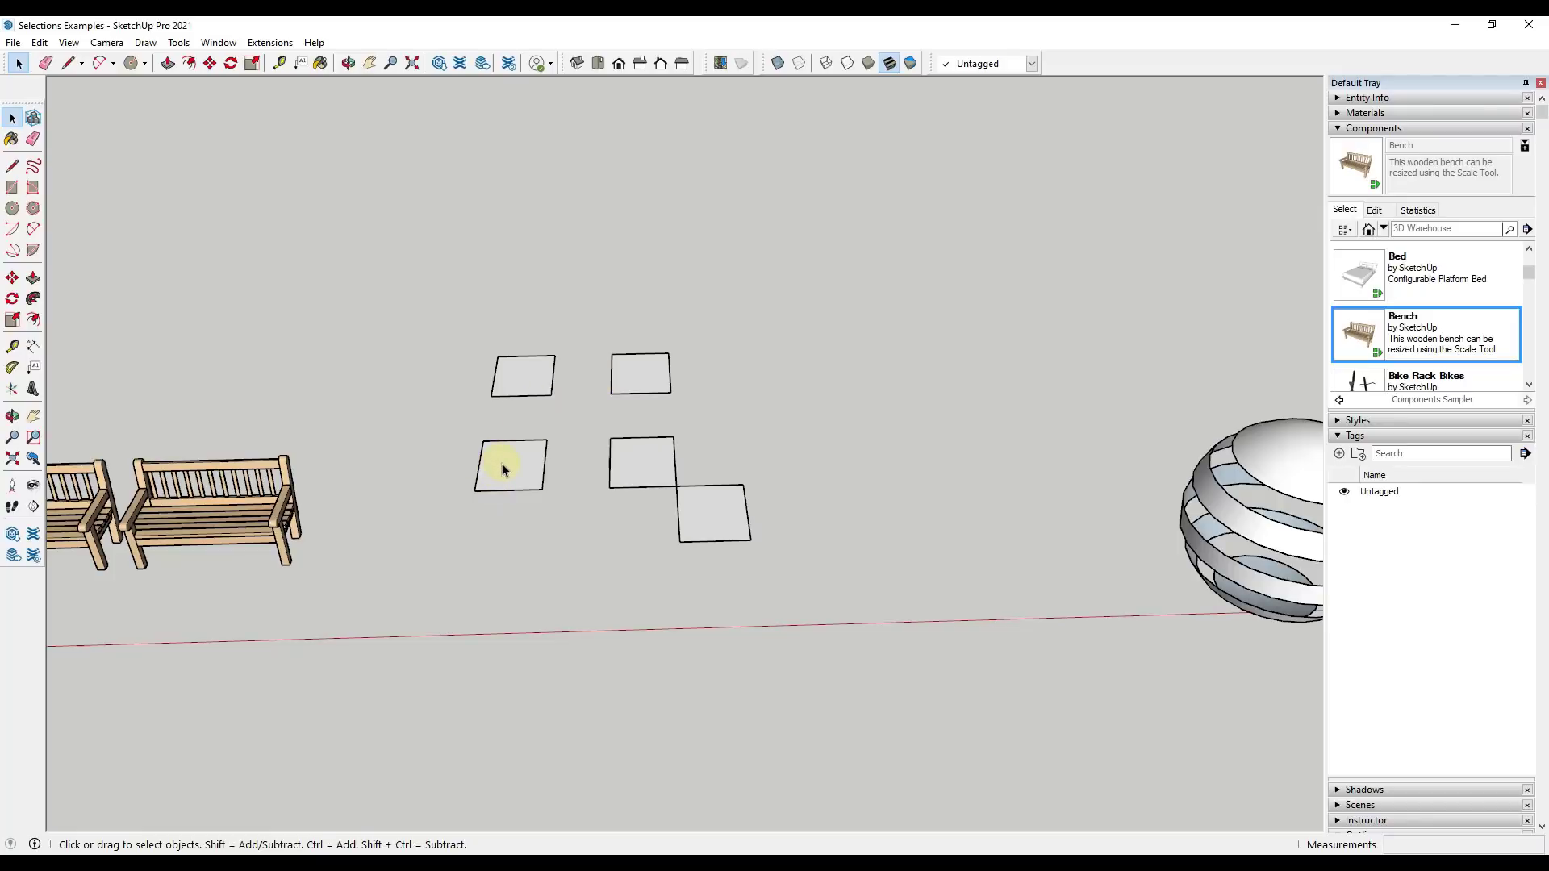
key("ctrl+z")
Step: Select the intact sphere's surface and show its Entity Info
scroll(456, 450, "down", 5)
middle_click_drag(467, 451, 927, 393)
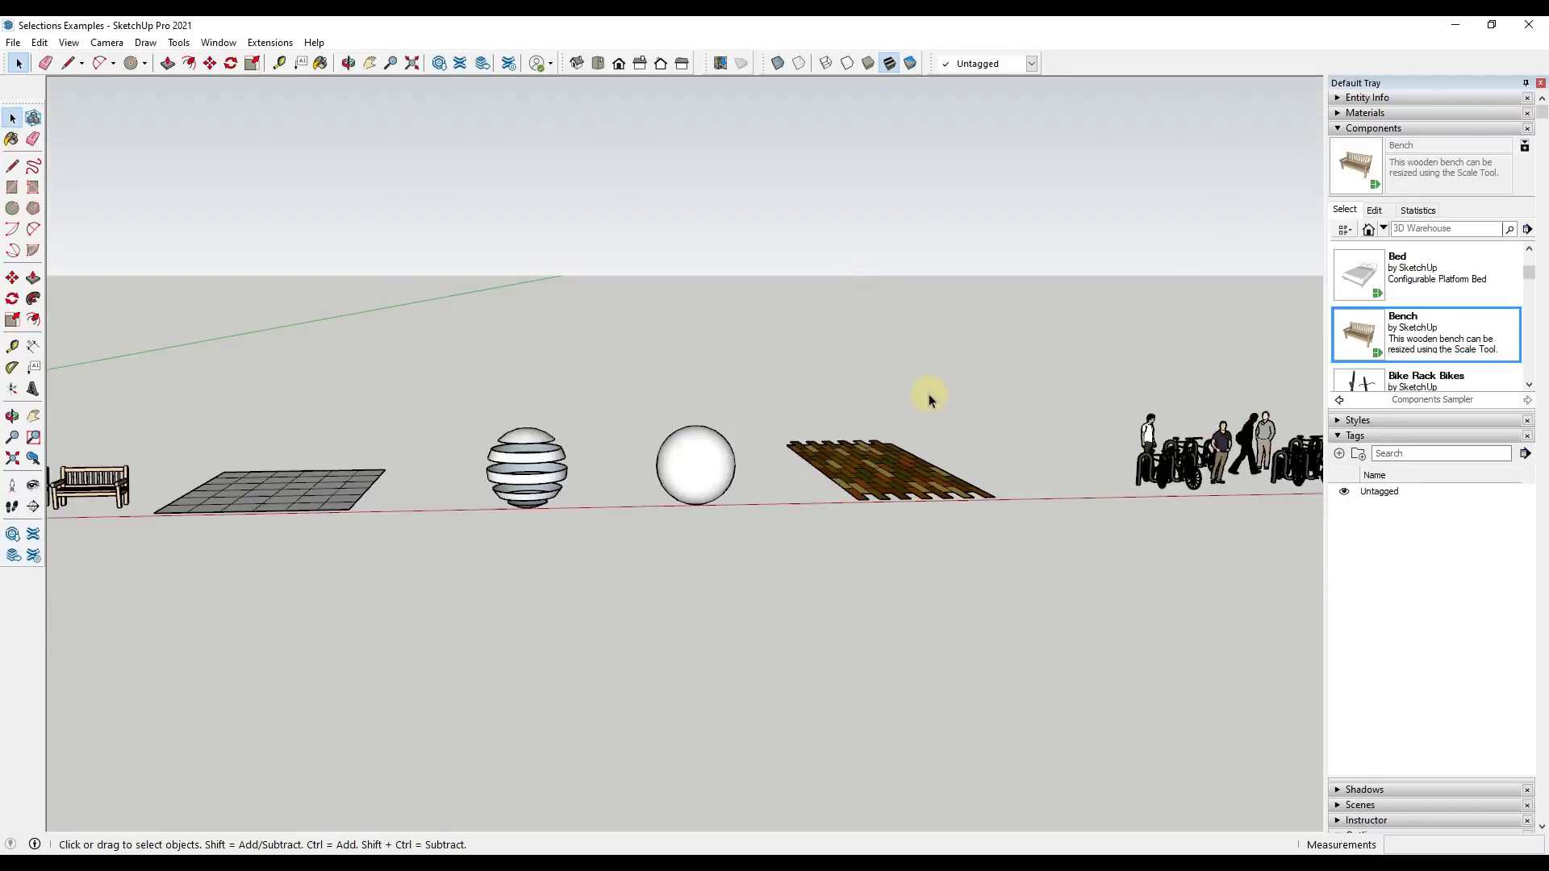
scroll(653, 484, "up", 5)
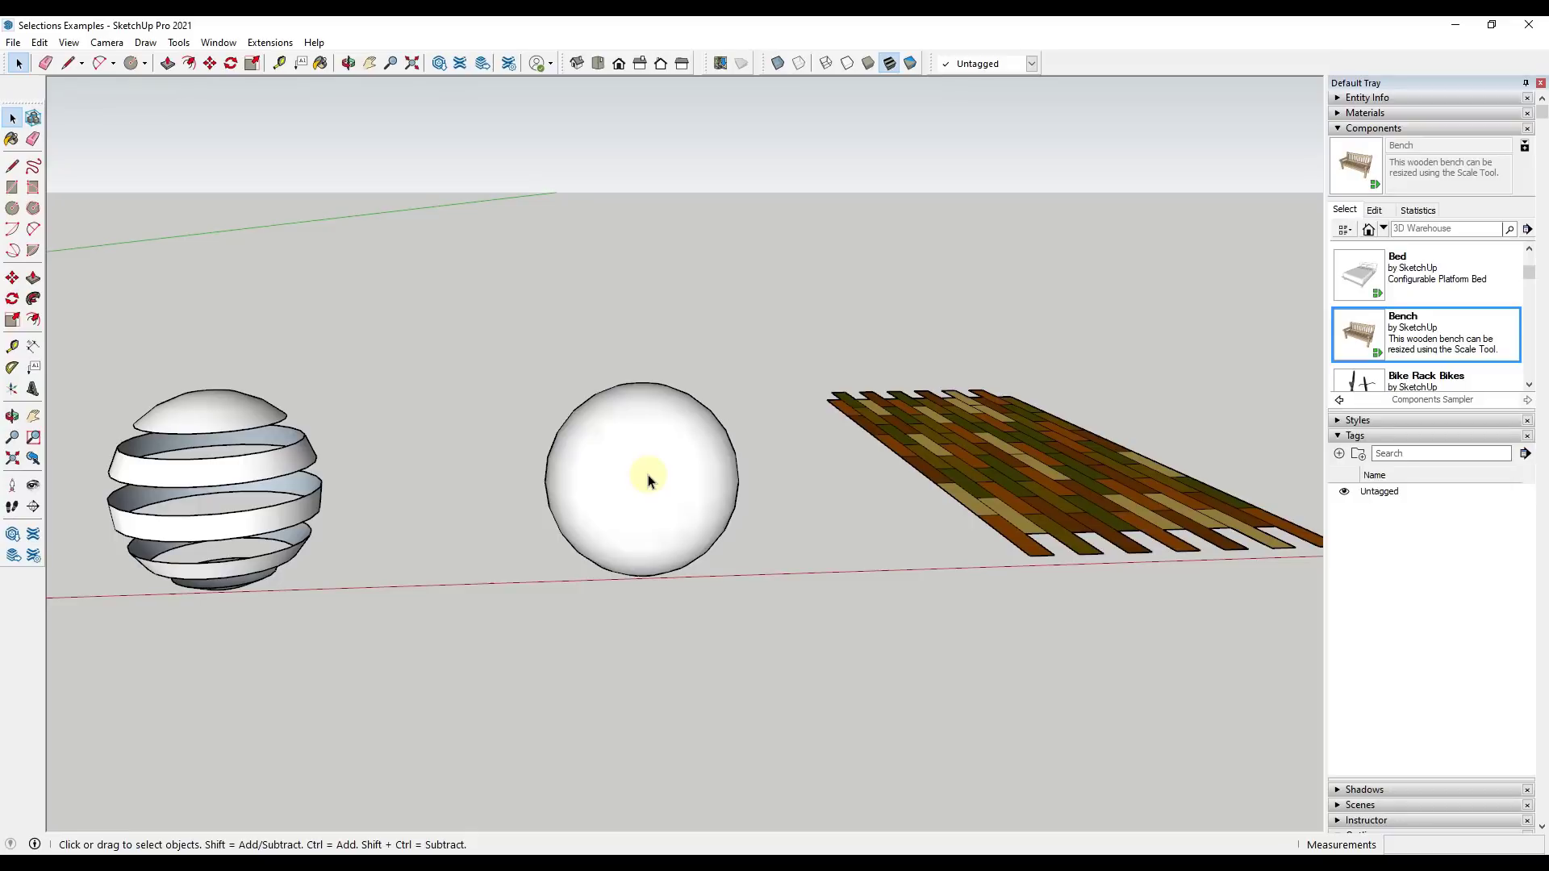
left_click(647, 485)
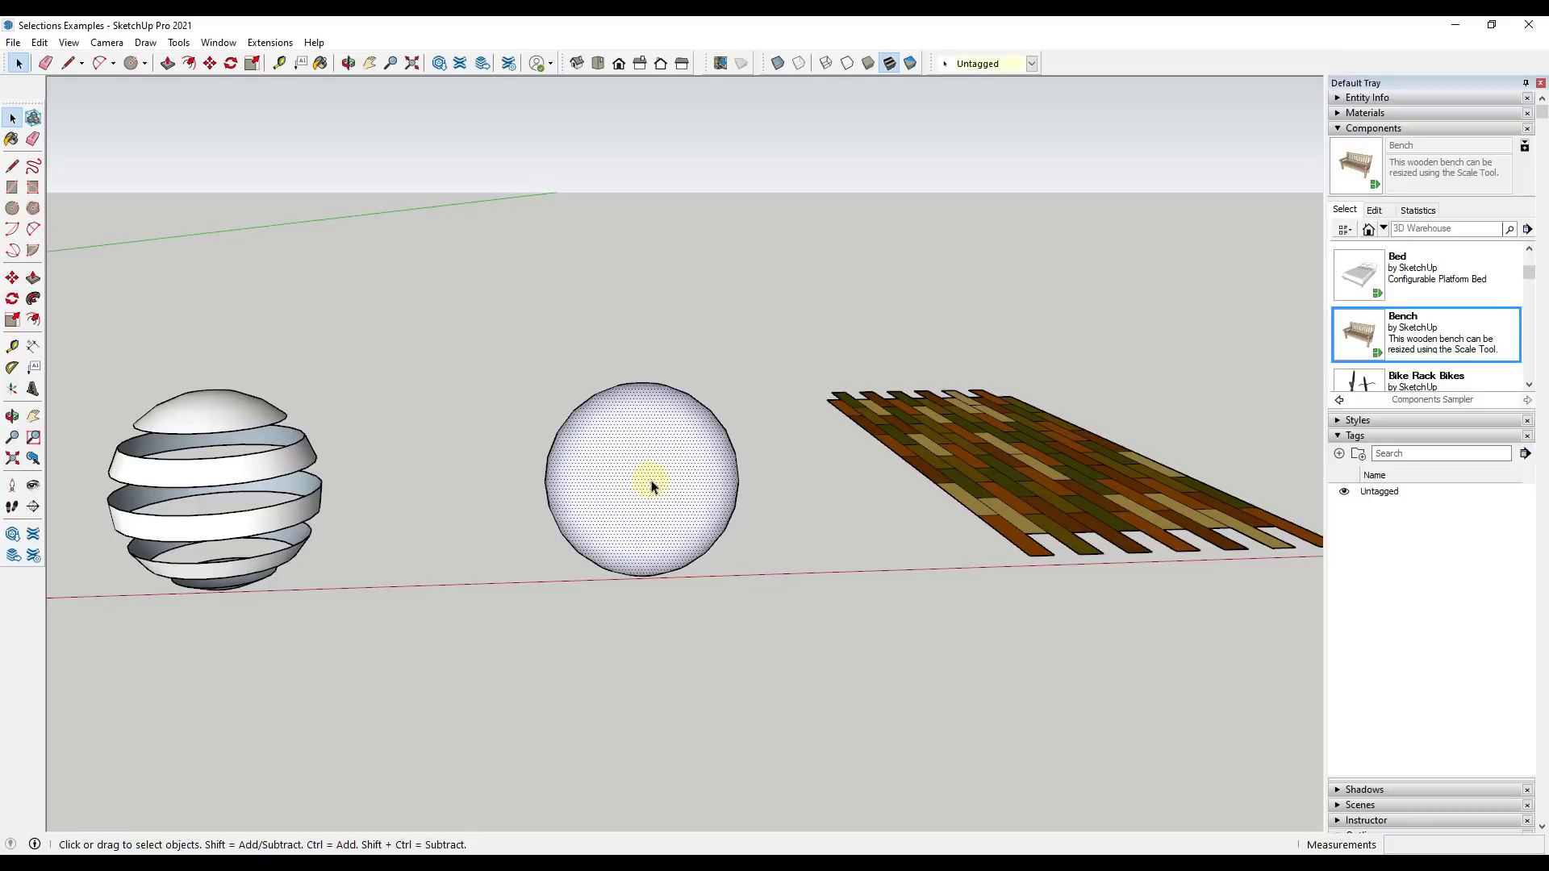
middle_click_drag(657, 454, 647, 482)
left_click(1339, 97)
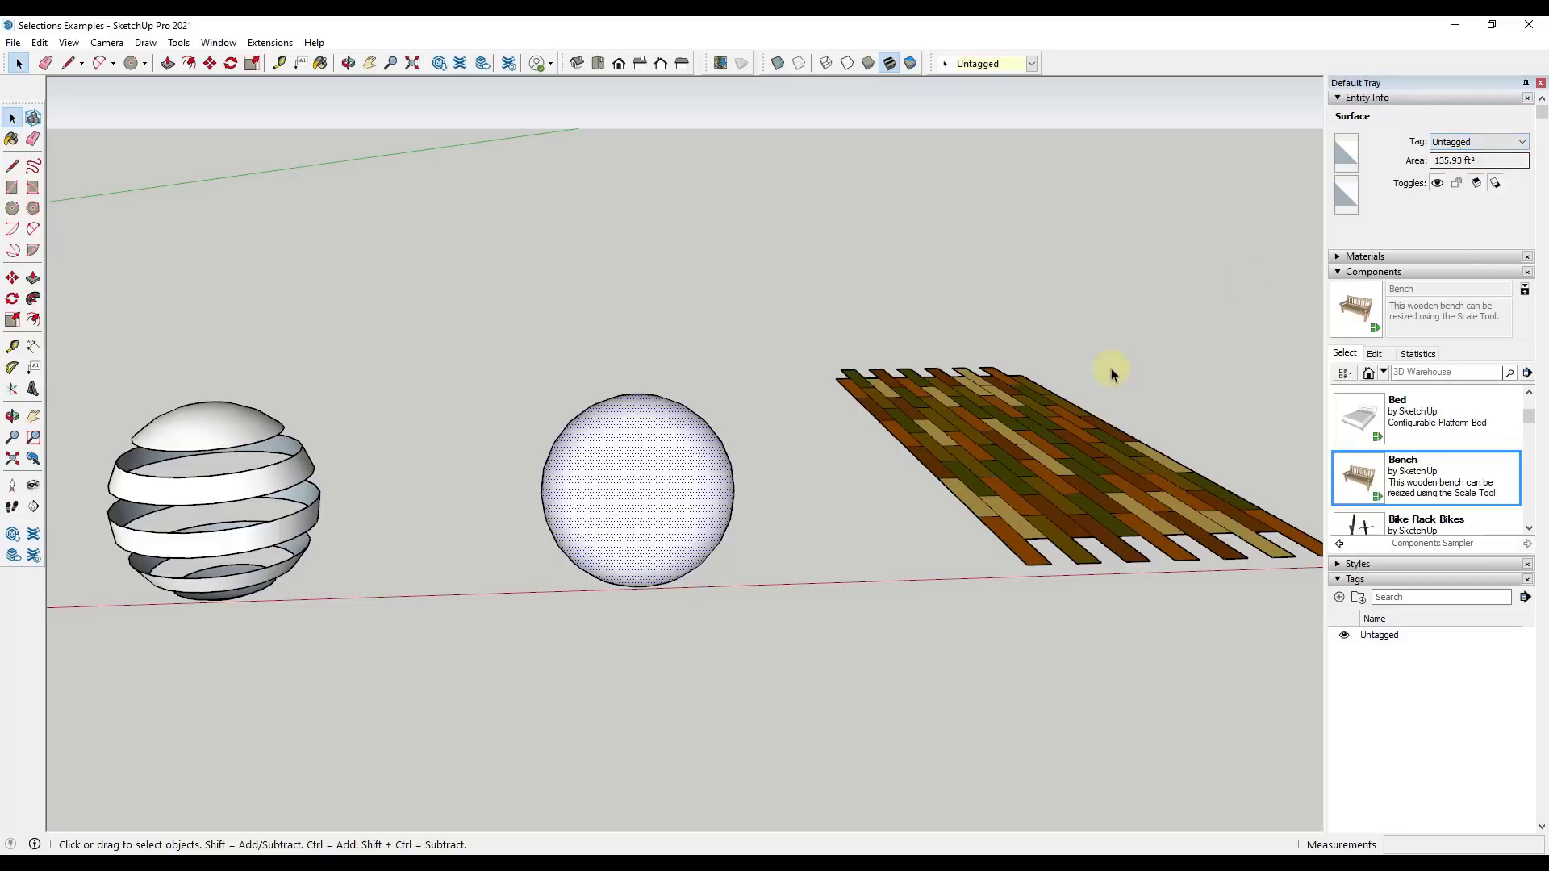
Step: With Hidden Geometry shown, invert the intact sphere's selection from its faces to its edges and turn off their Soft property
left_click(68, 41)
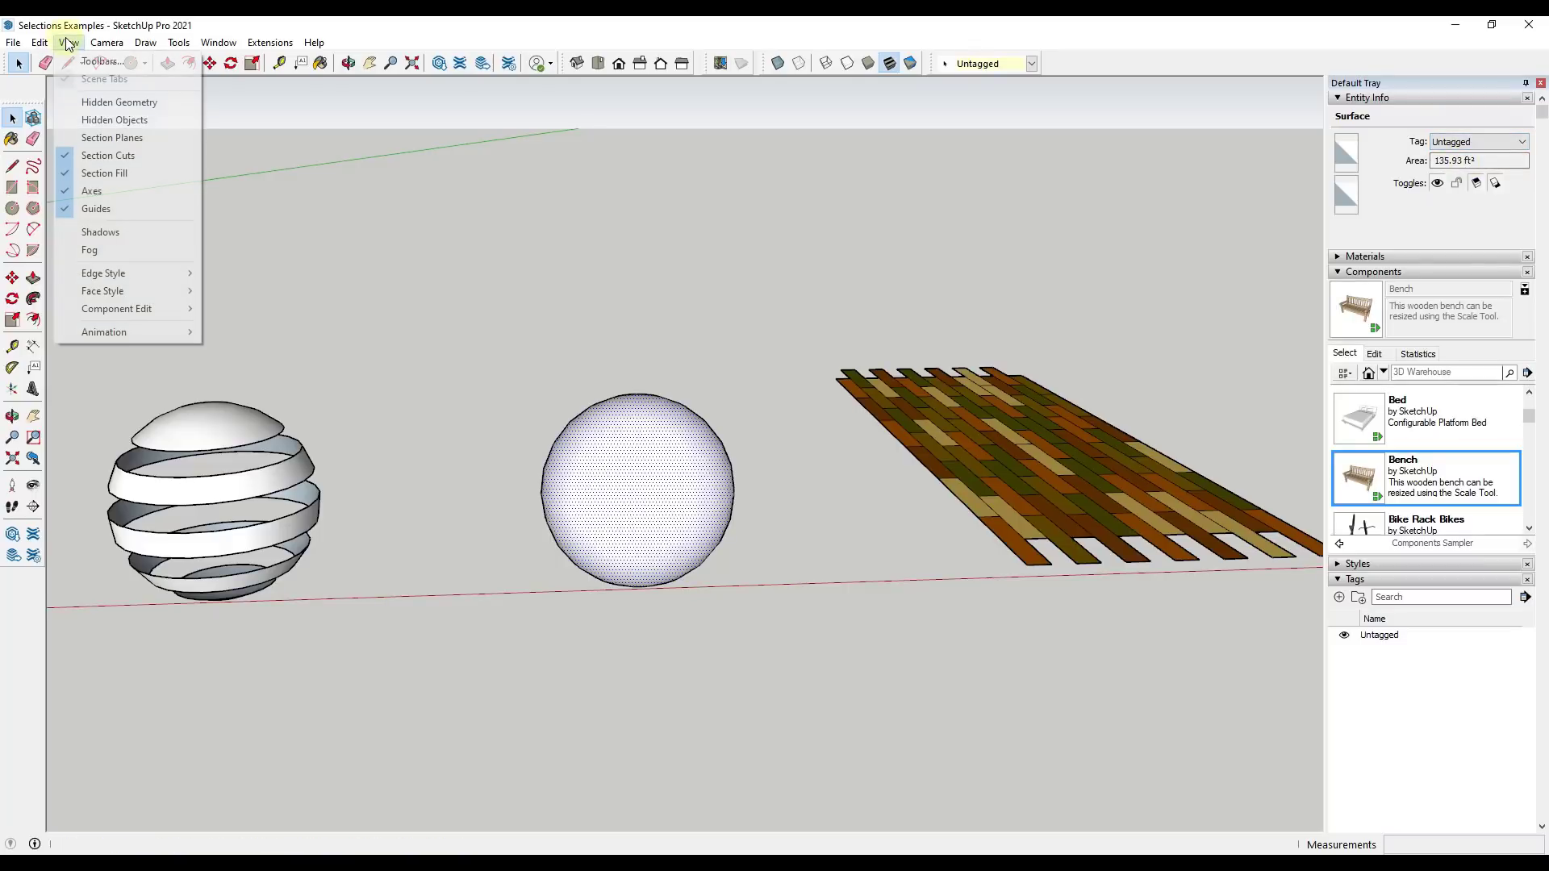
left_click(103, 103)
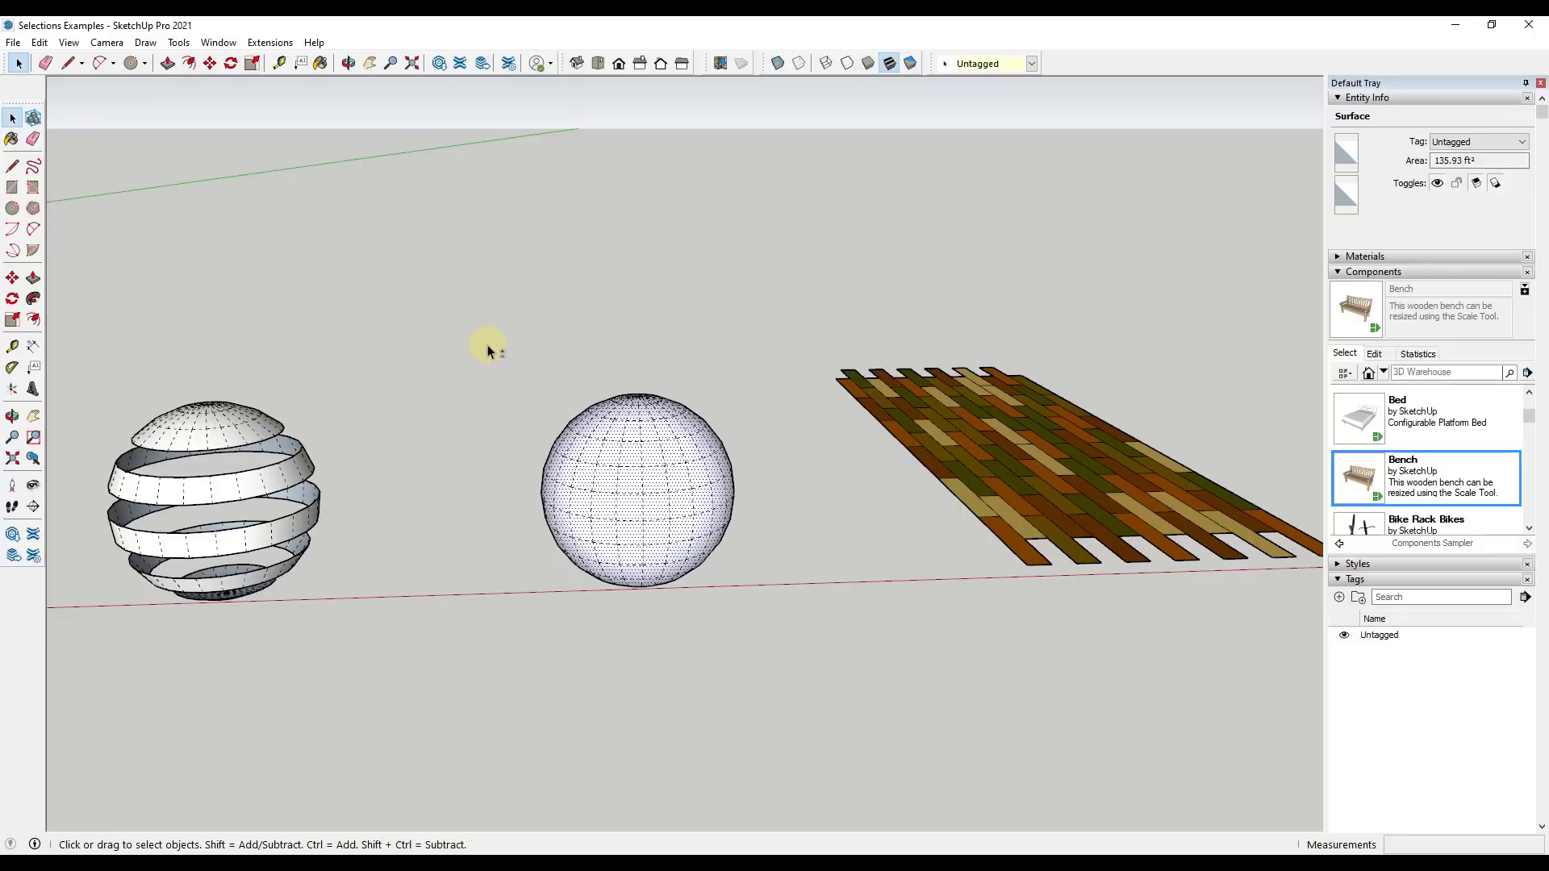
left_click_drag(458, 315, 788, 623)
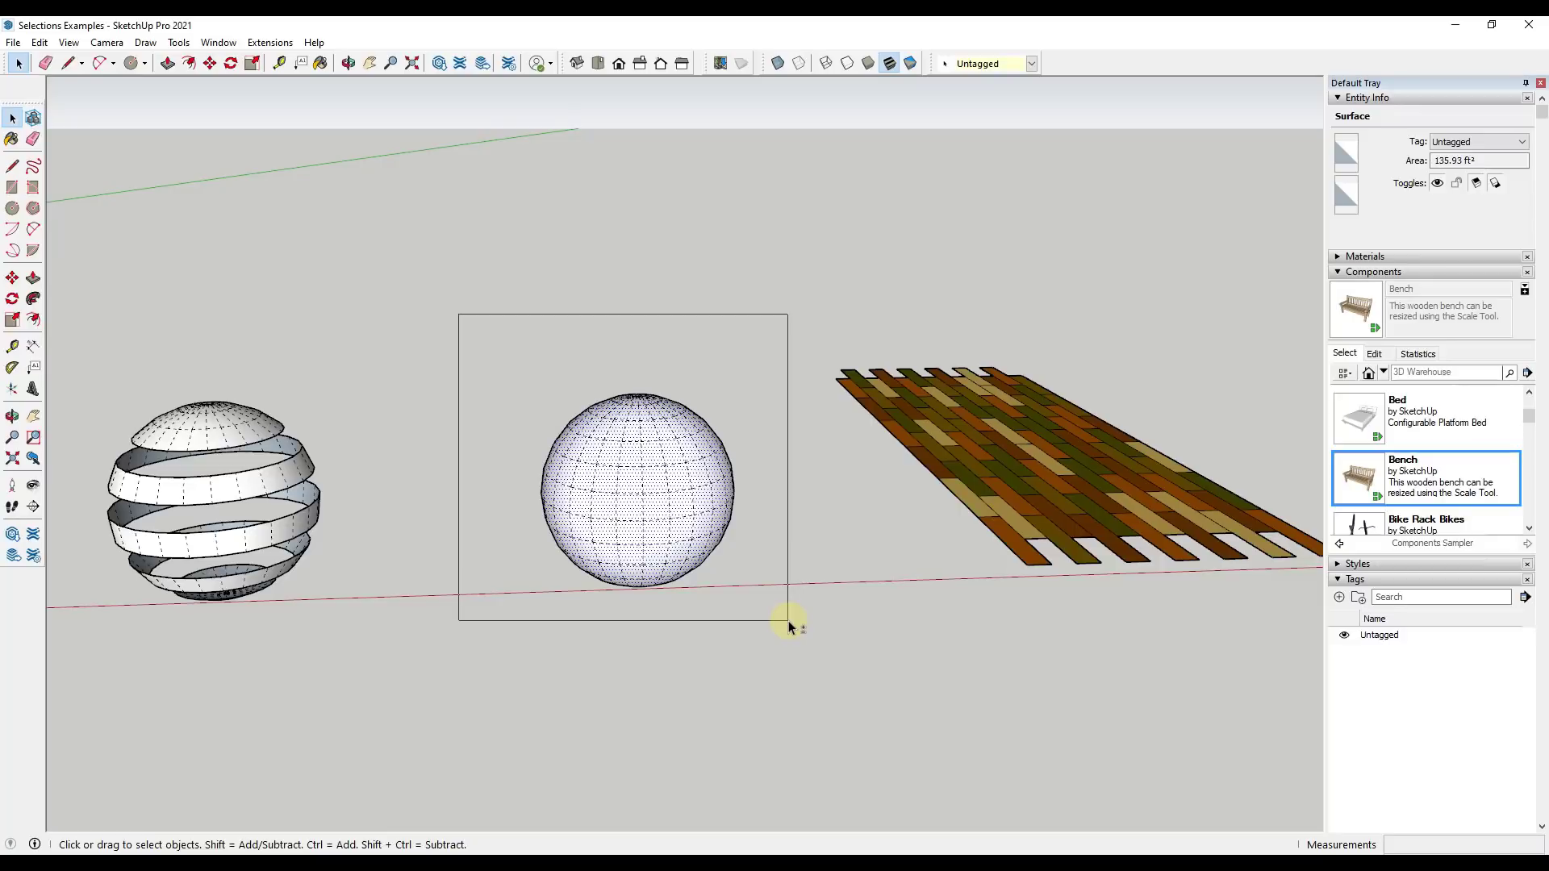
left_click_drag(787, 621, 787, 621)
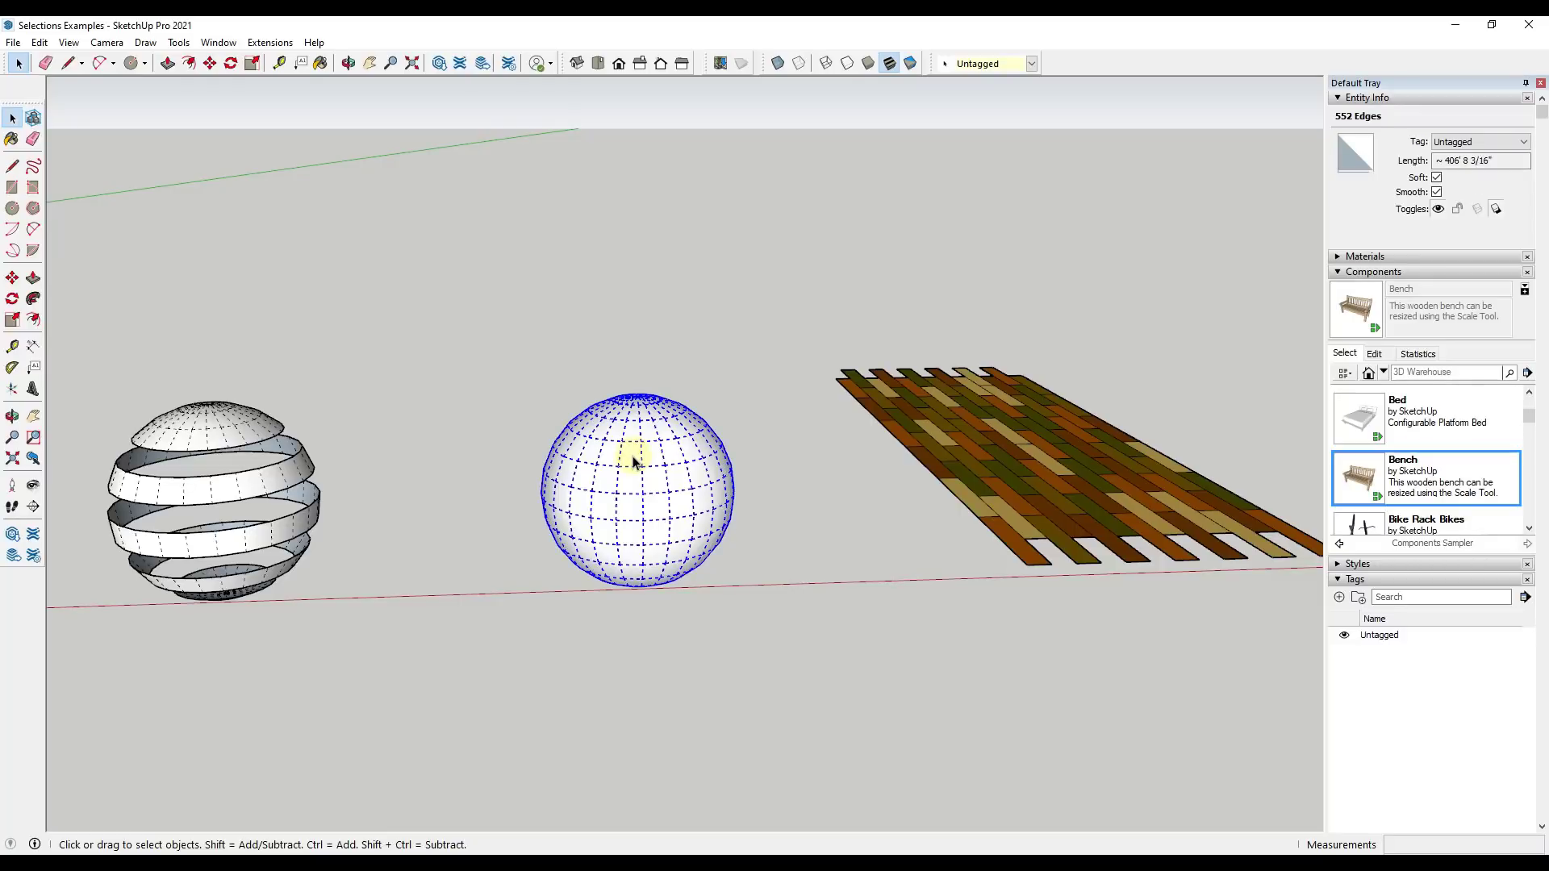
left_click(1436, 178)
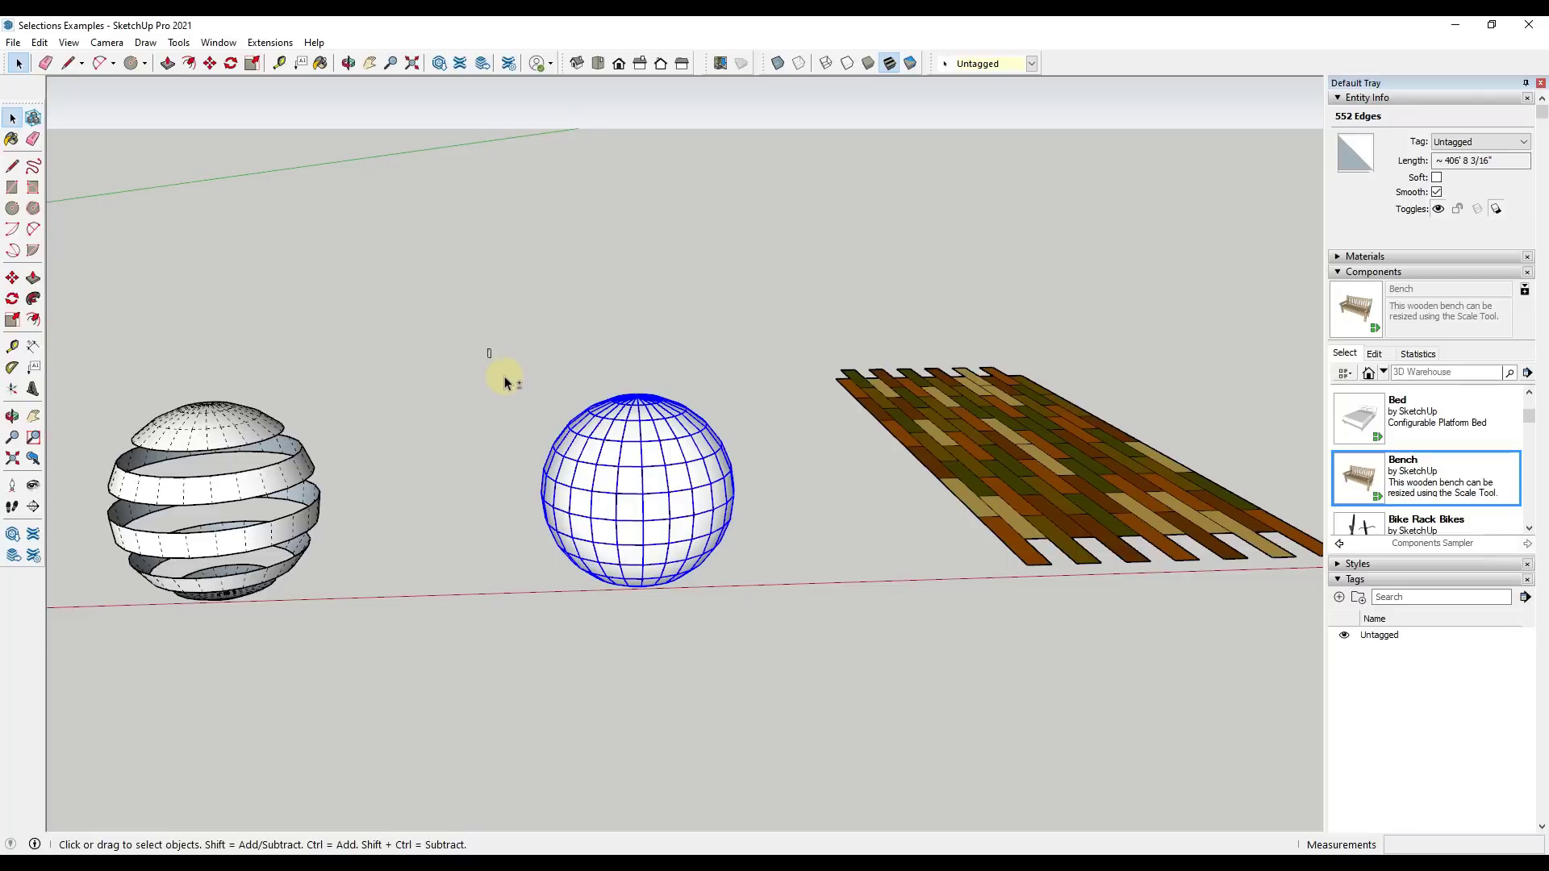
Step: Invert the intact sphere's selection from its edges to its faces and delete the faces, leaving a wireframe
left_click_drag(487, 349, 778, 615, "shift")
key("Delete")
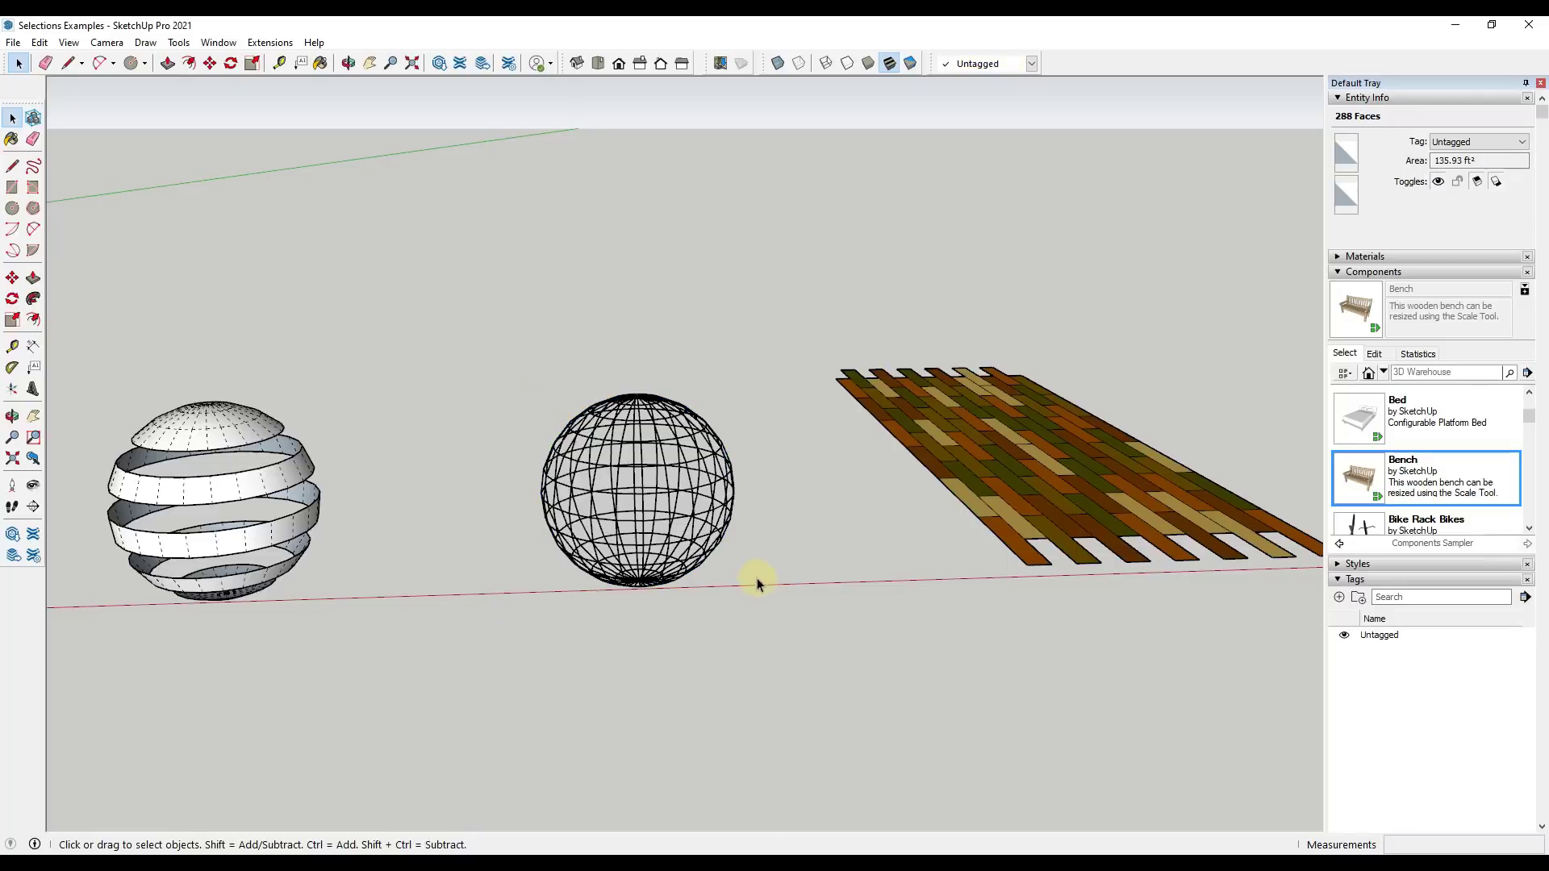
middle_click_drag(754, 581, 650, 566)
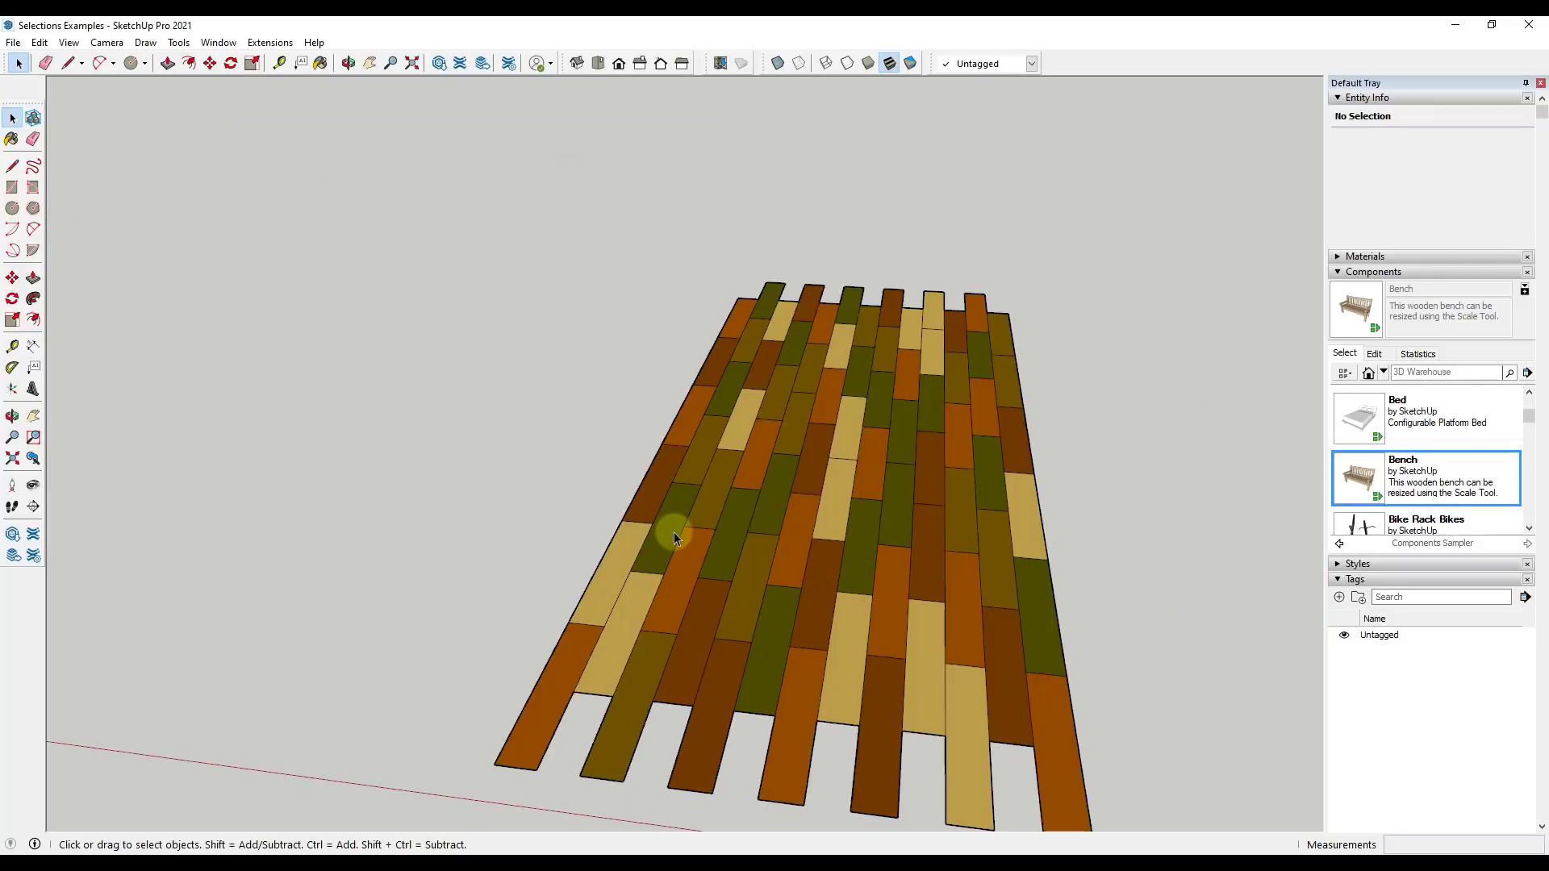
Step: Select the five leftmost columns of the plank floor with two successive window selections, the second adding to the first
left_click(549, 517)
scroll(637, 682, "down", 10)
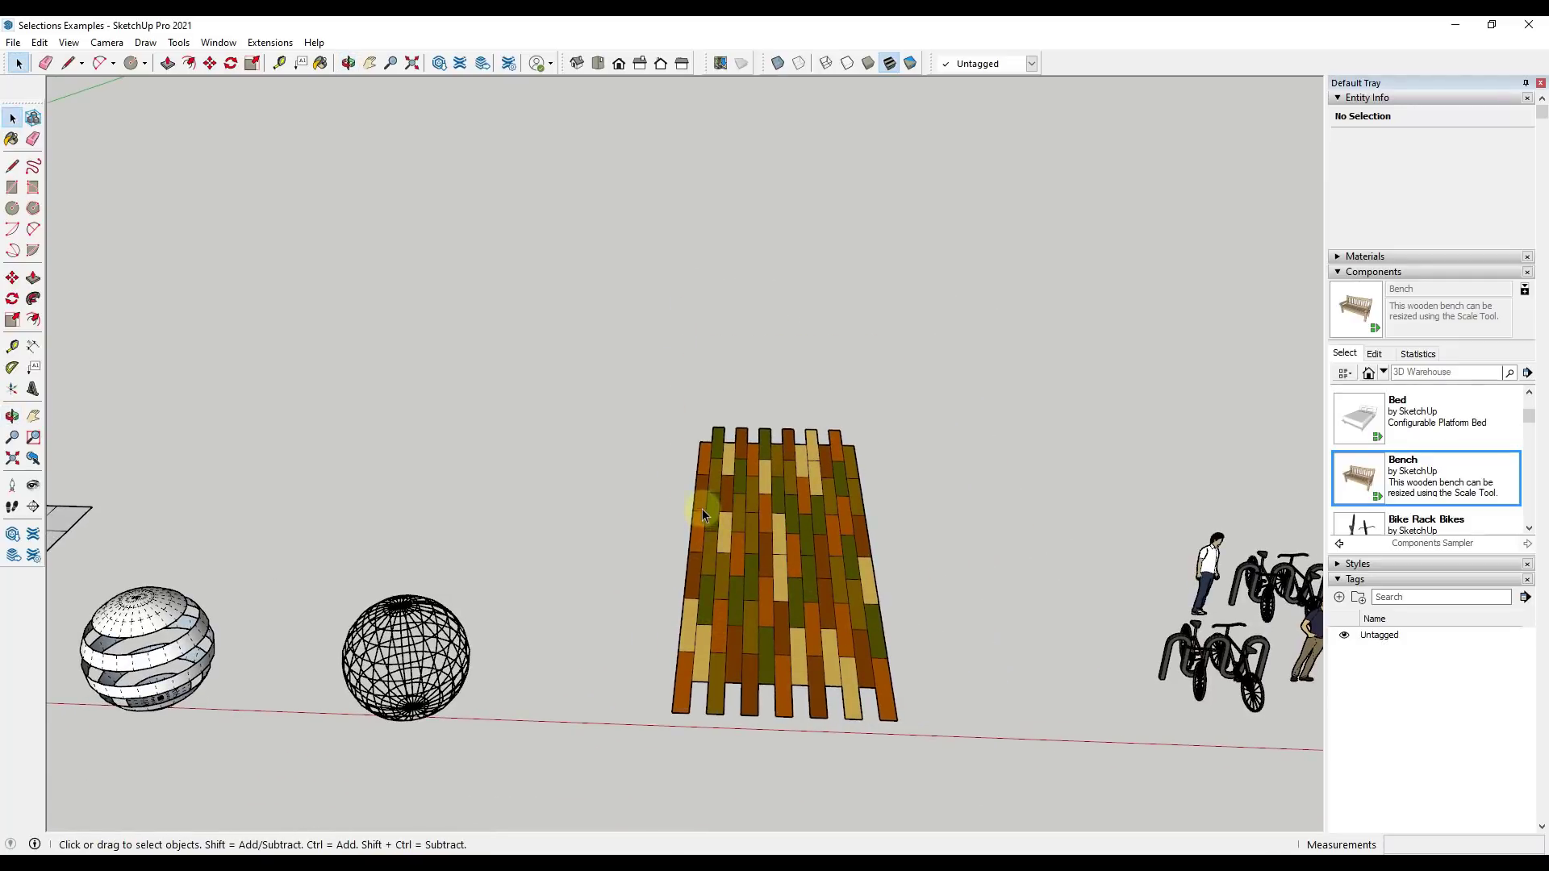
left_click_drag(666, 392, 740, 755)
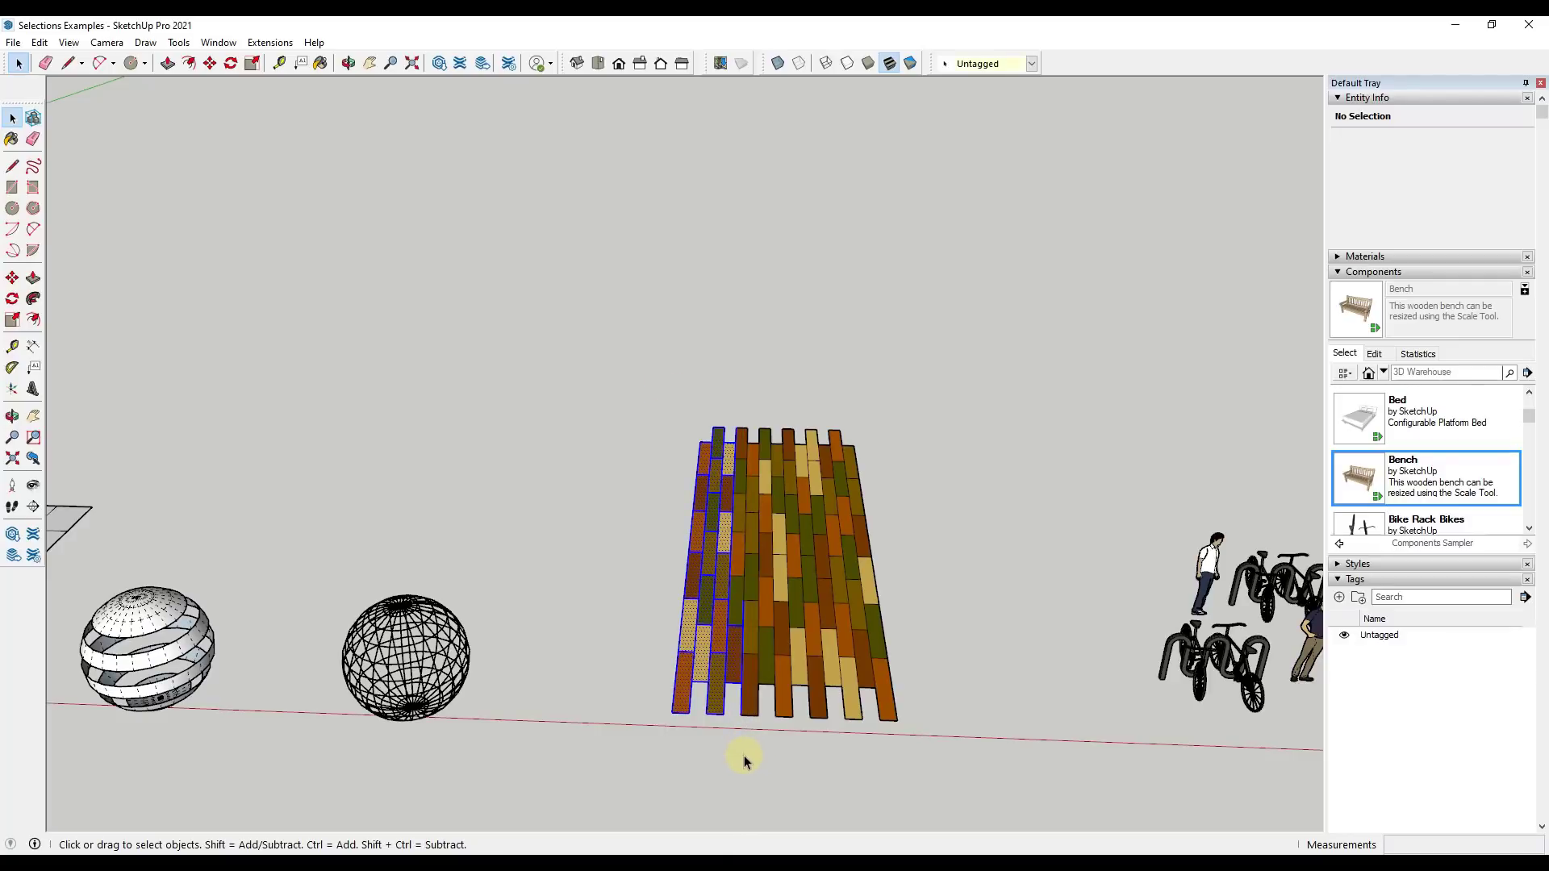
scroll(762, 628, "up", 5)
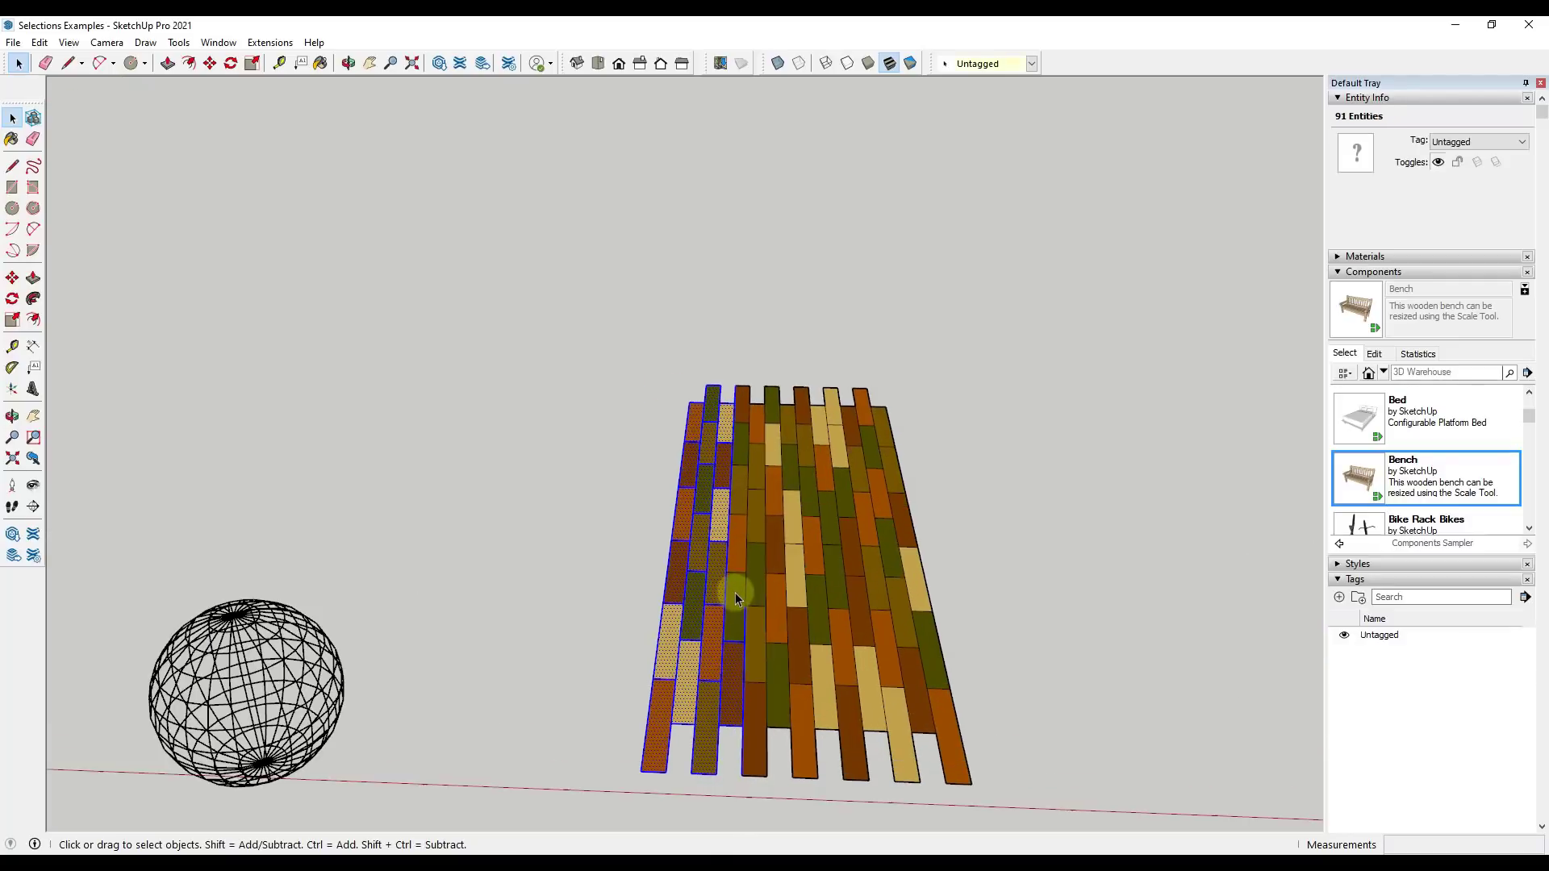
scroll(736, 598, "down", 5)
scroll(726, 565, "up", 4)
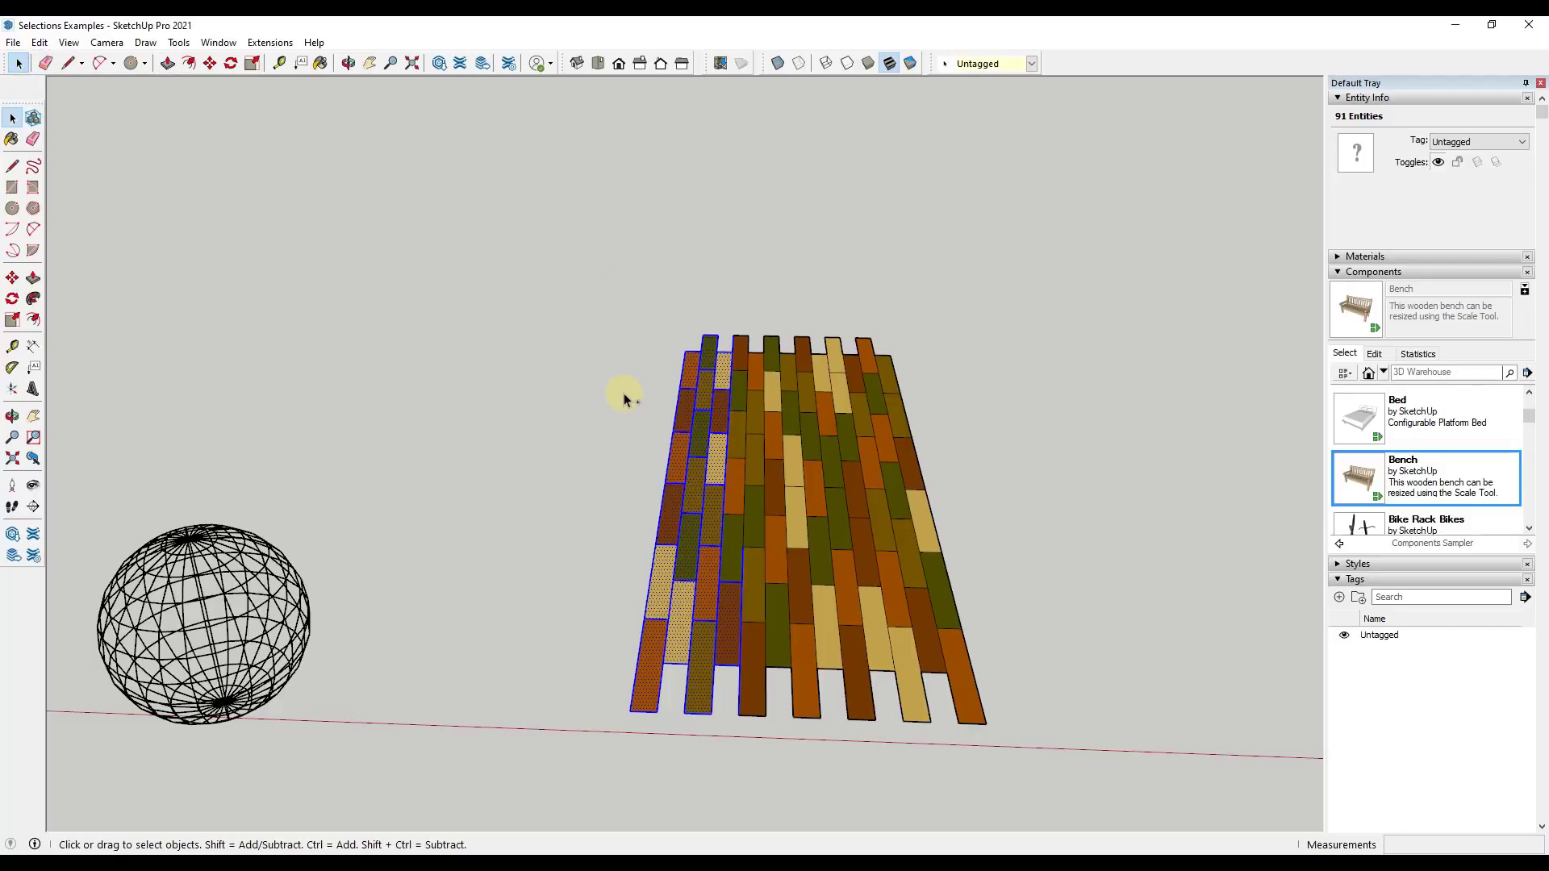
left_click_drag(604, 298, 770, 743)
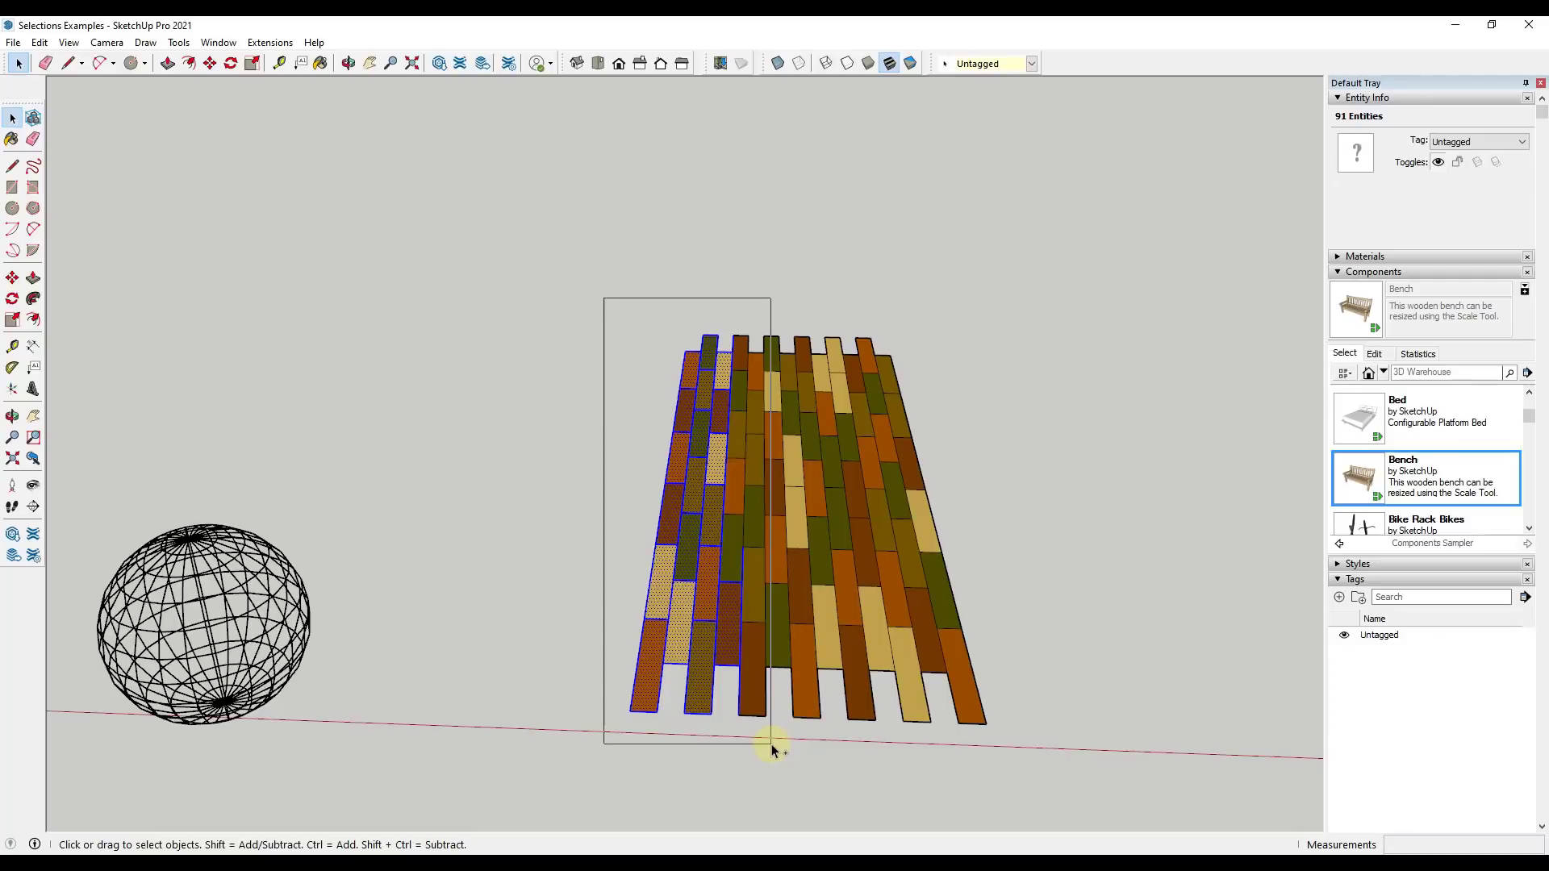
left_click_drag(771, 744, 771, 743)
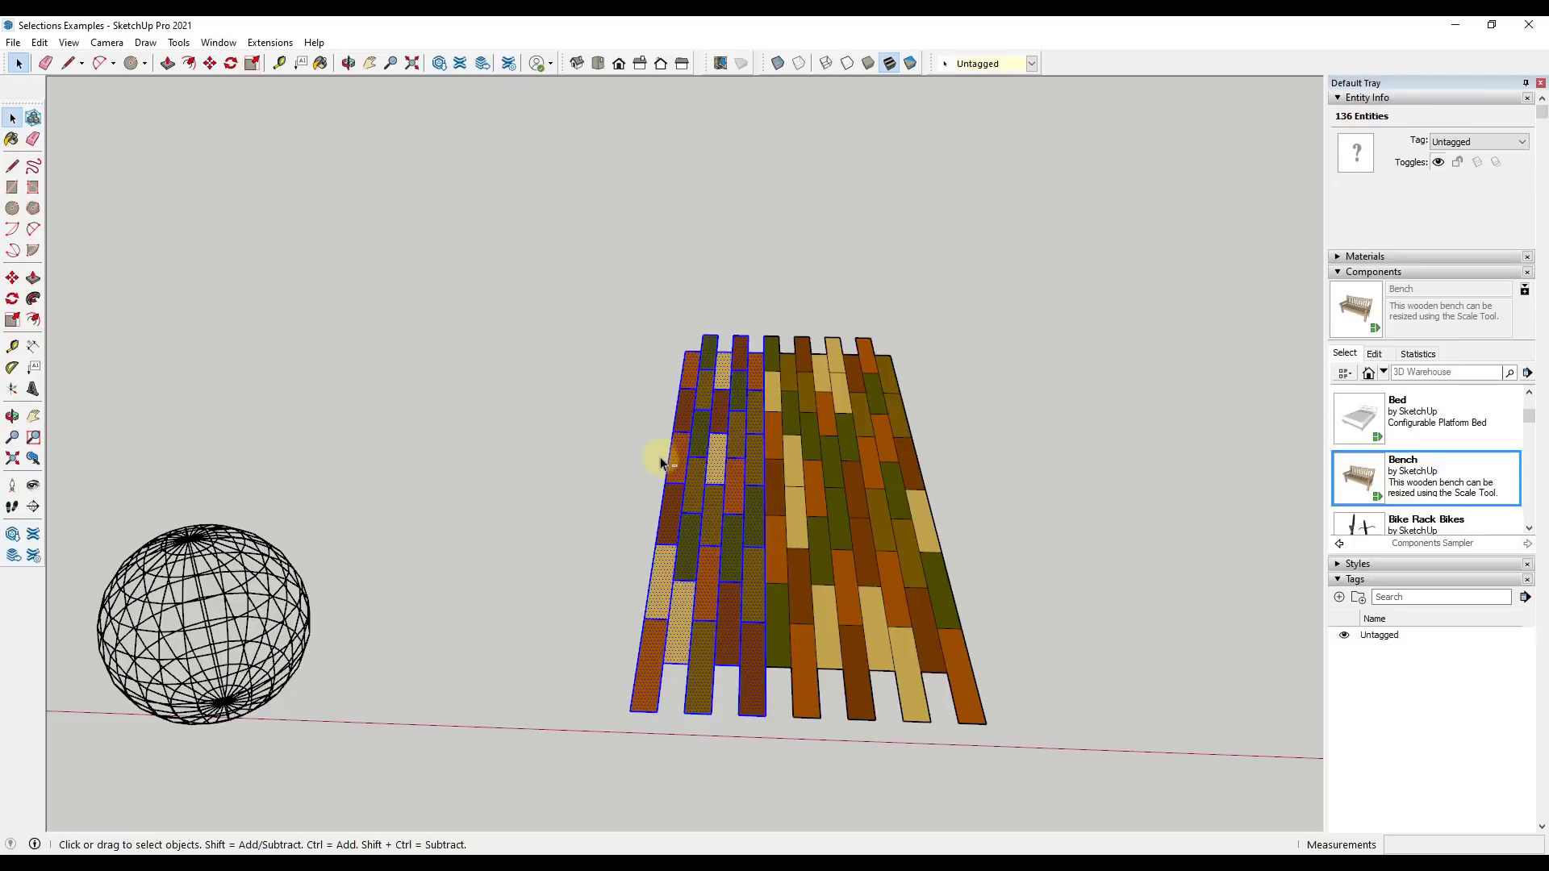
Step: In top view, remove the middle planks of the selected columns from the selection using a window selection
left_click(598, 63)
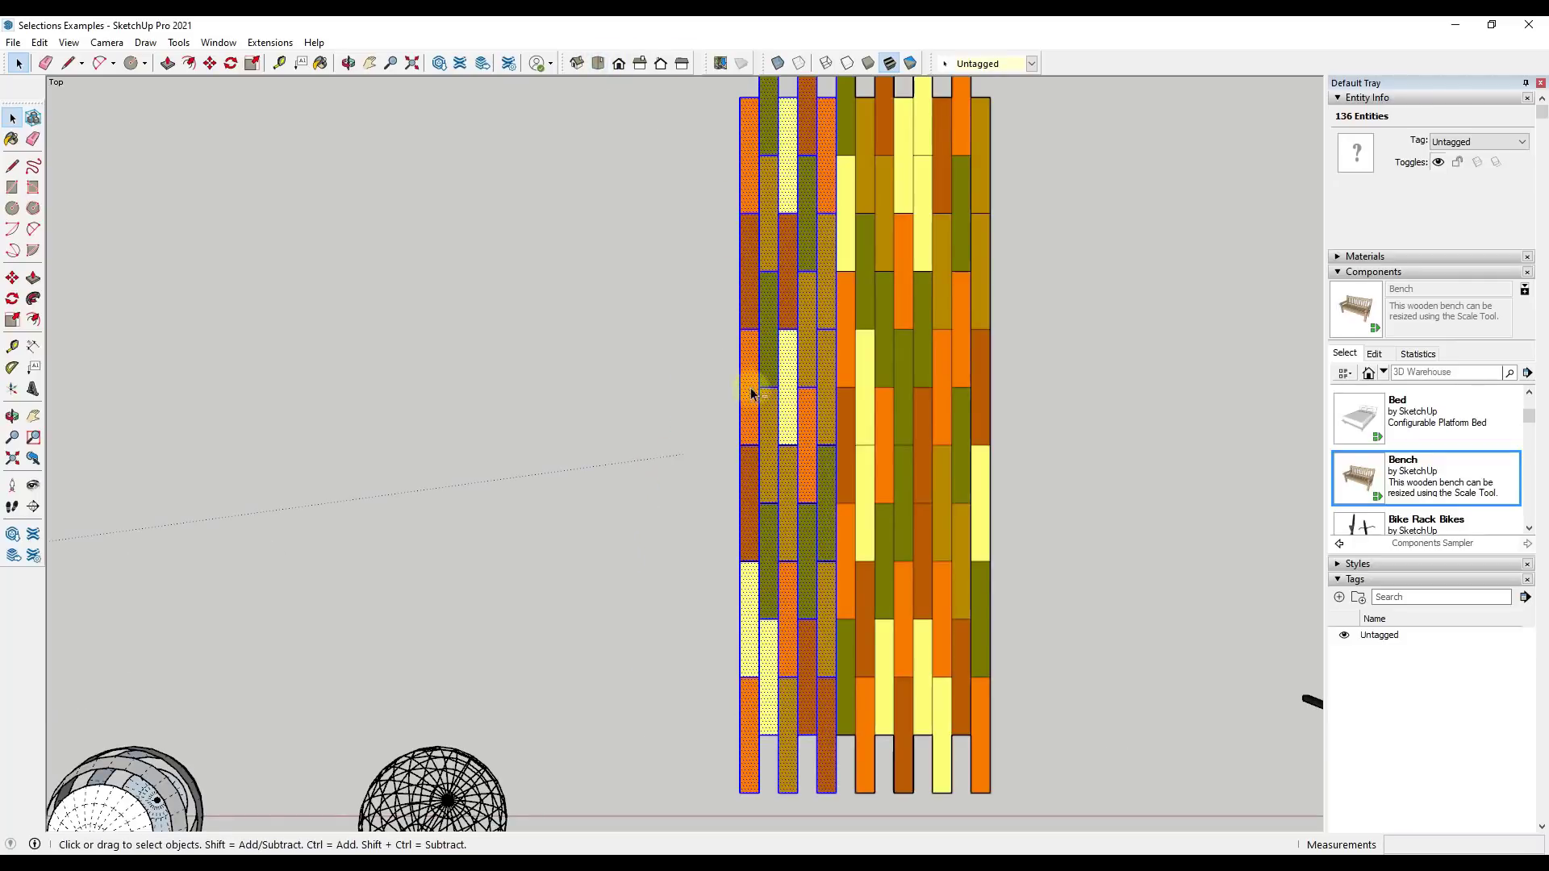
left_click_drag(662, 258, 863, 582)
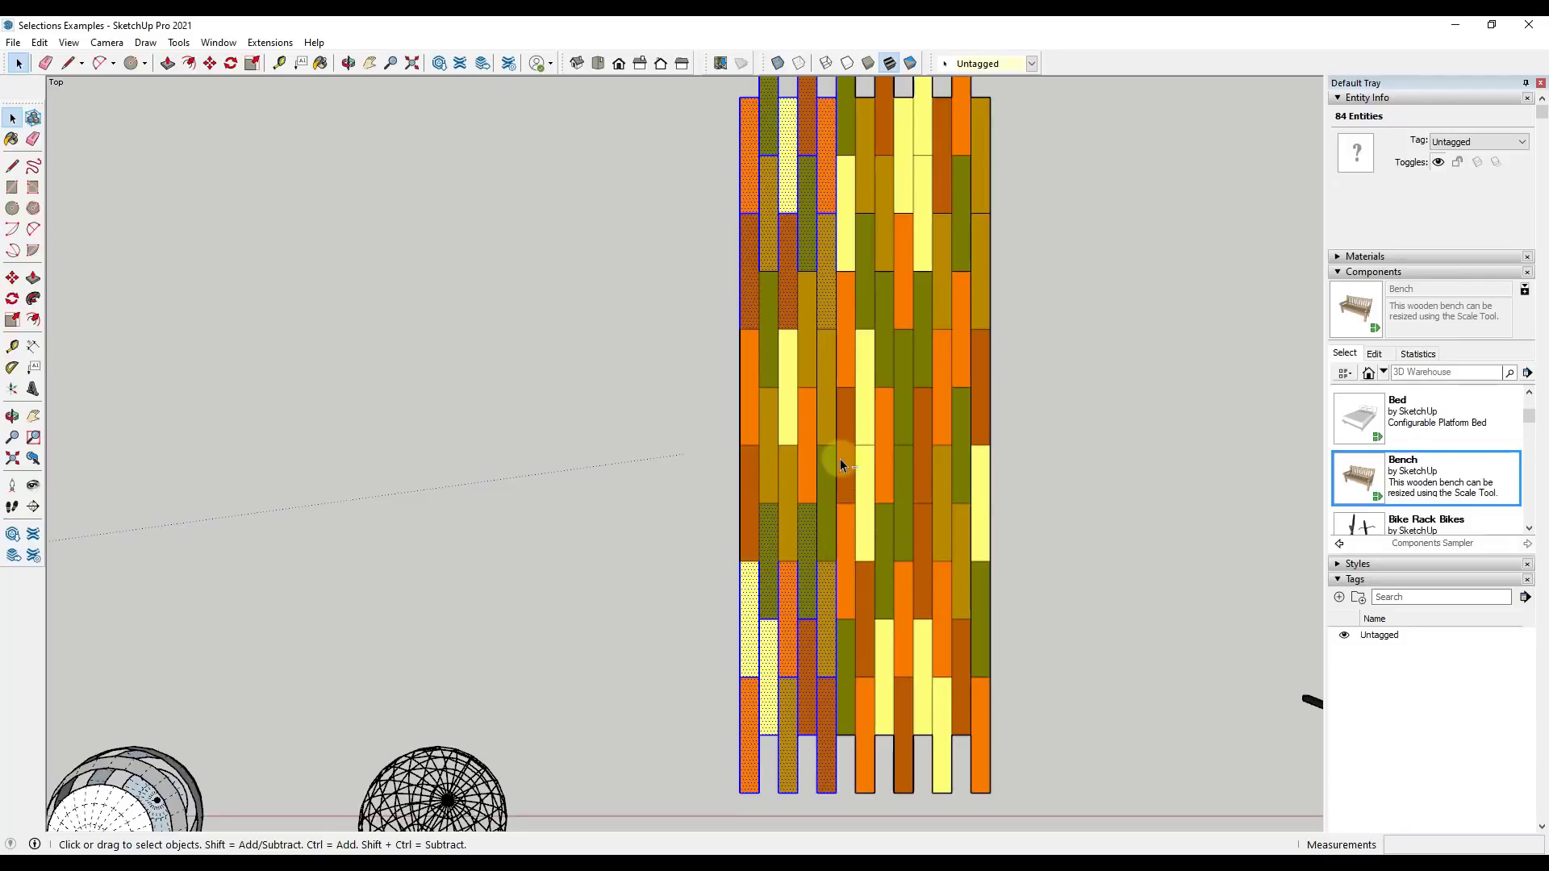
scroll(888, 527, "down", 1)
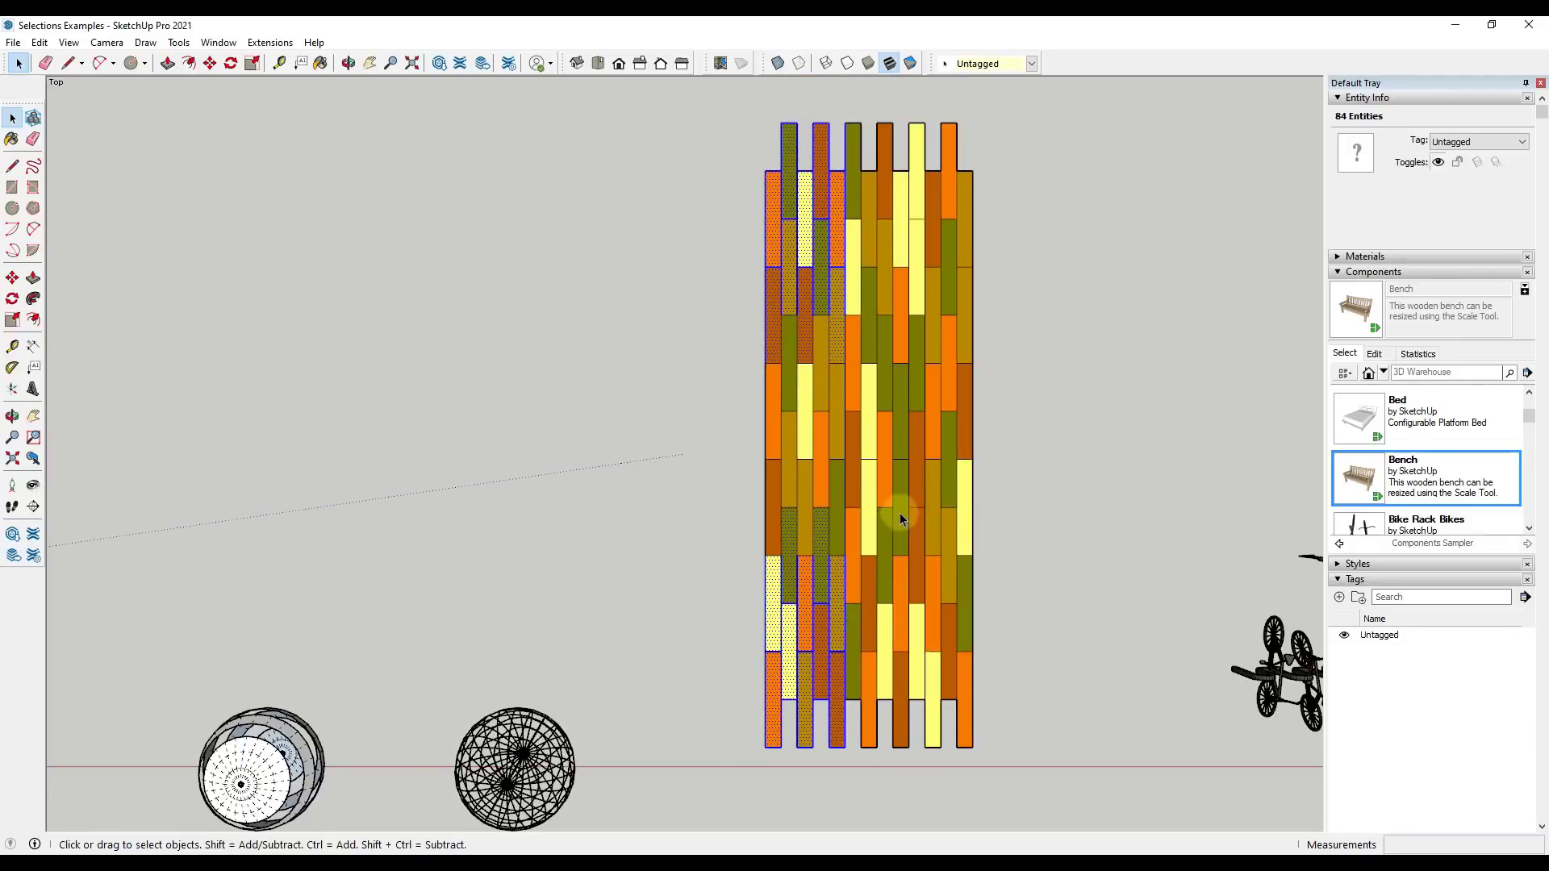
scroll(899, 511, "down", 1)
middle_click_drag(1013, 536, 920, 169)
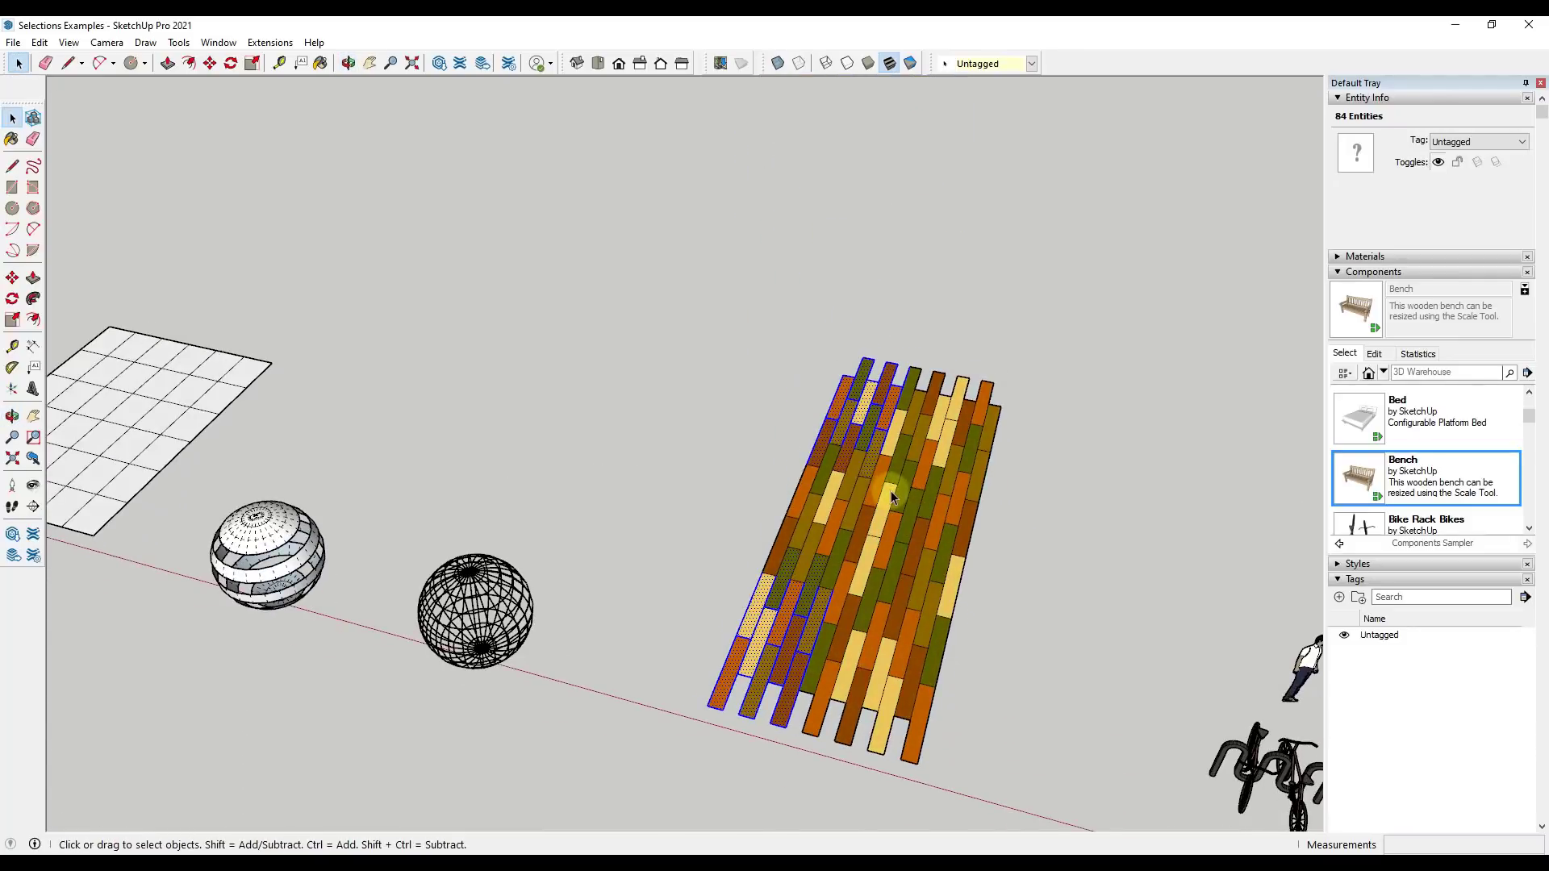
middle_click_drag(891, 490, 903, 436)
middle_click_drag(760, 304, 850, 528)
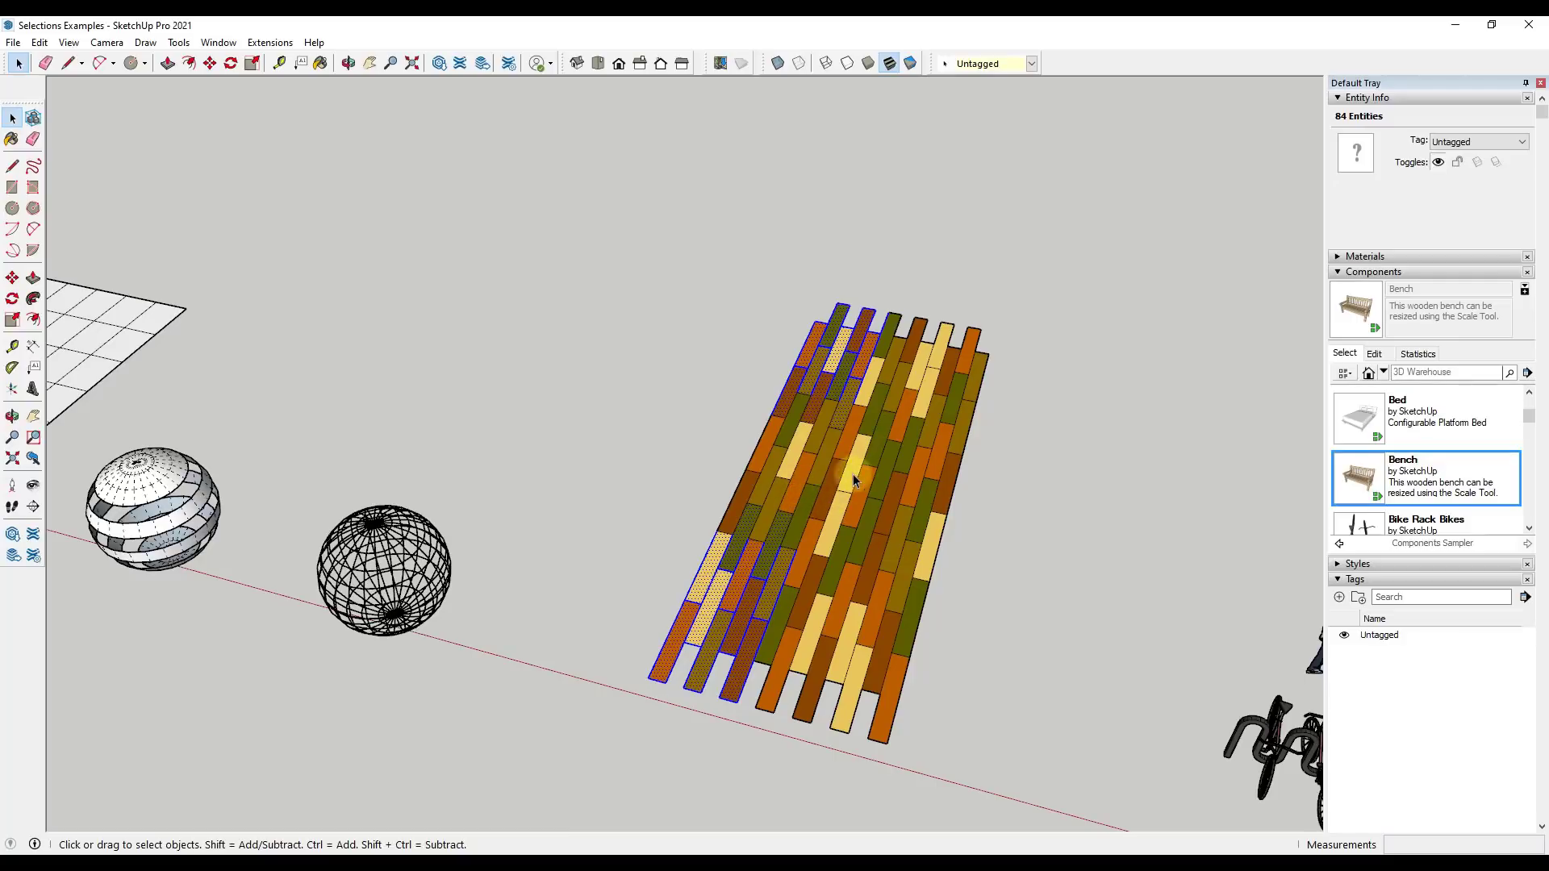
Step: Clear the selection and select all faces with the same material as a dark brown plank on the floor's left edge
key("ctrl+t")
middle_click_drag(917, 497, 803, 526)
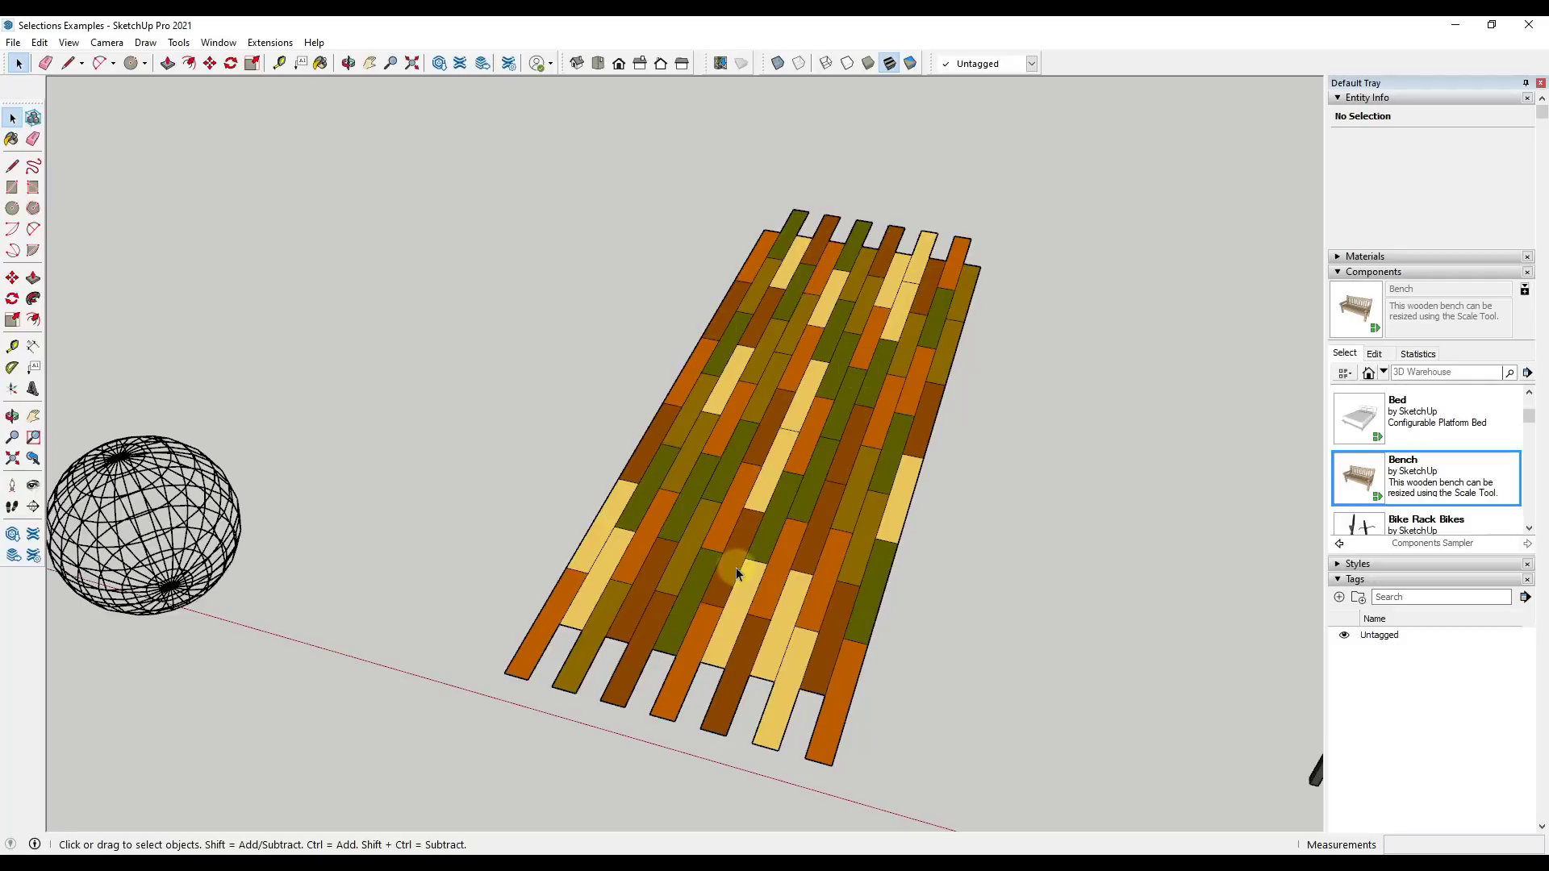
right_click(648, 444)
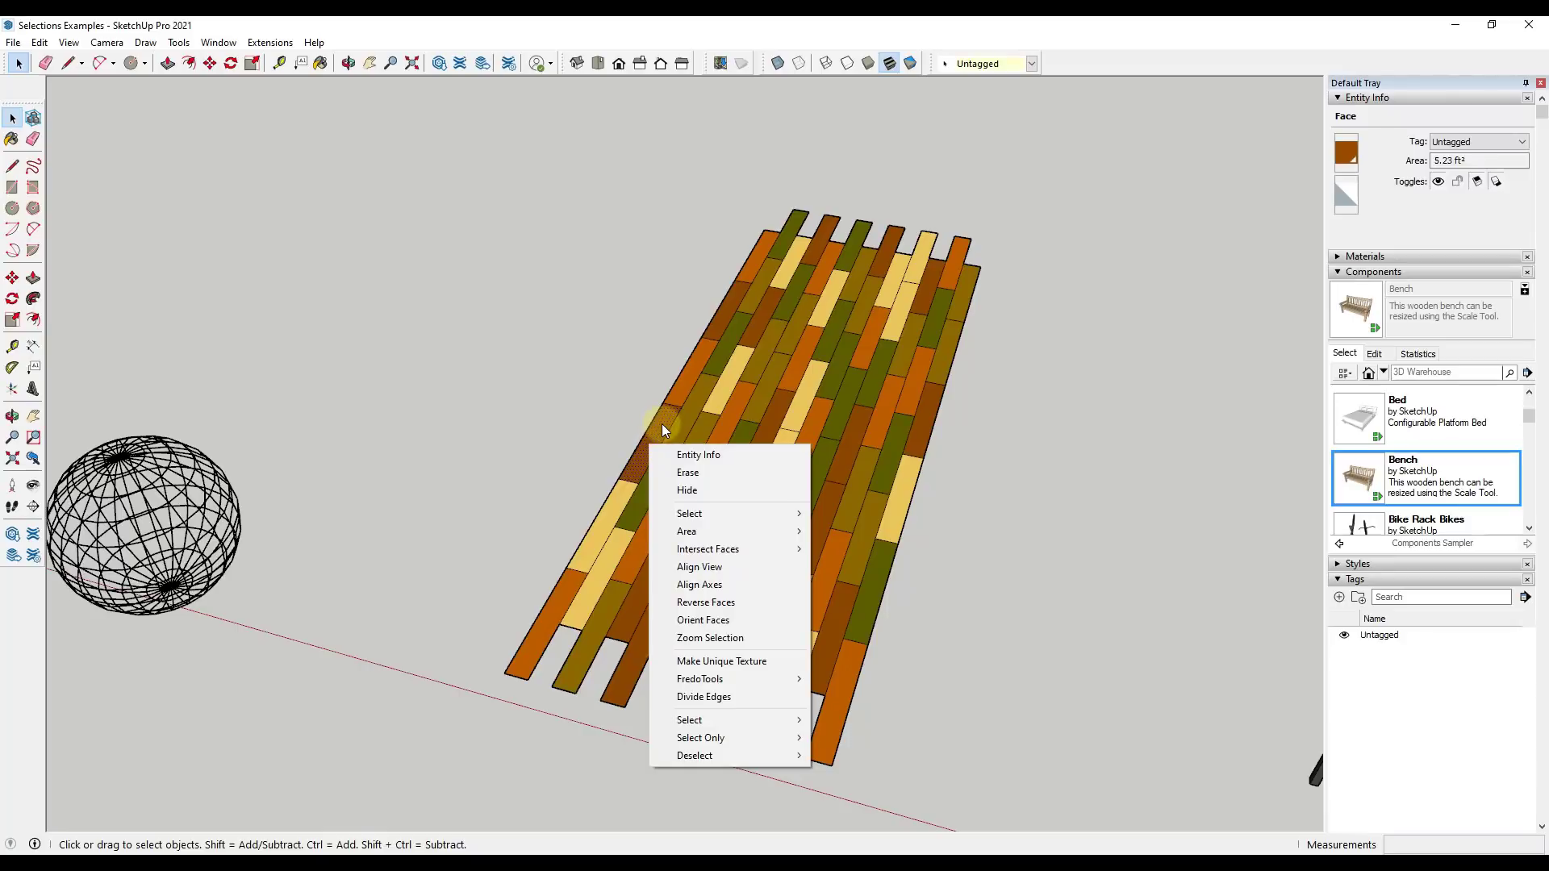
mouse_move(677, 516)
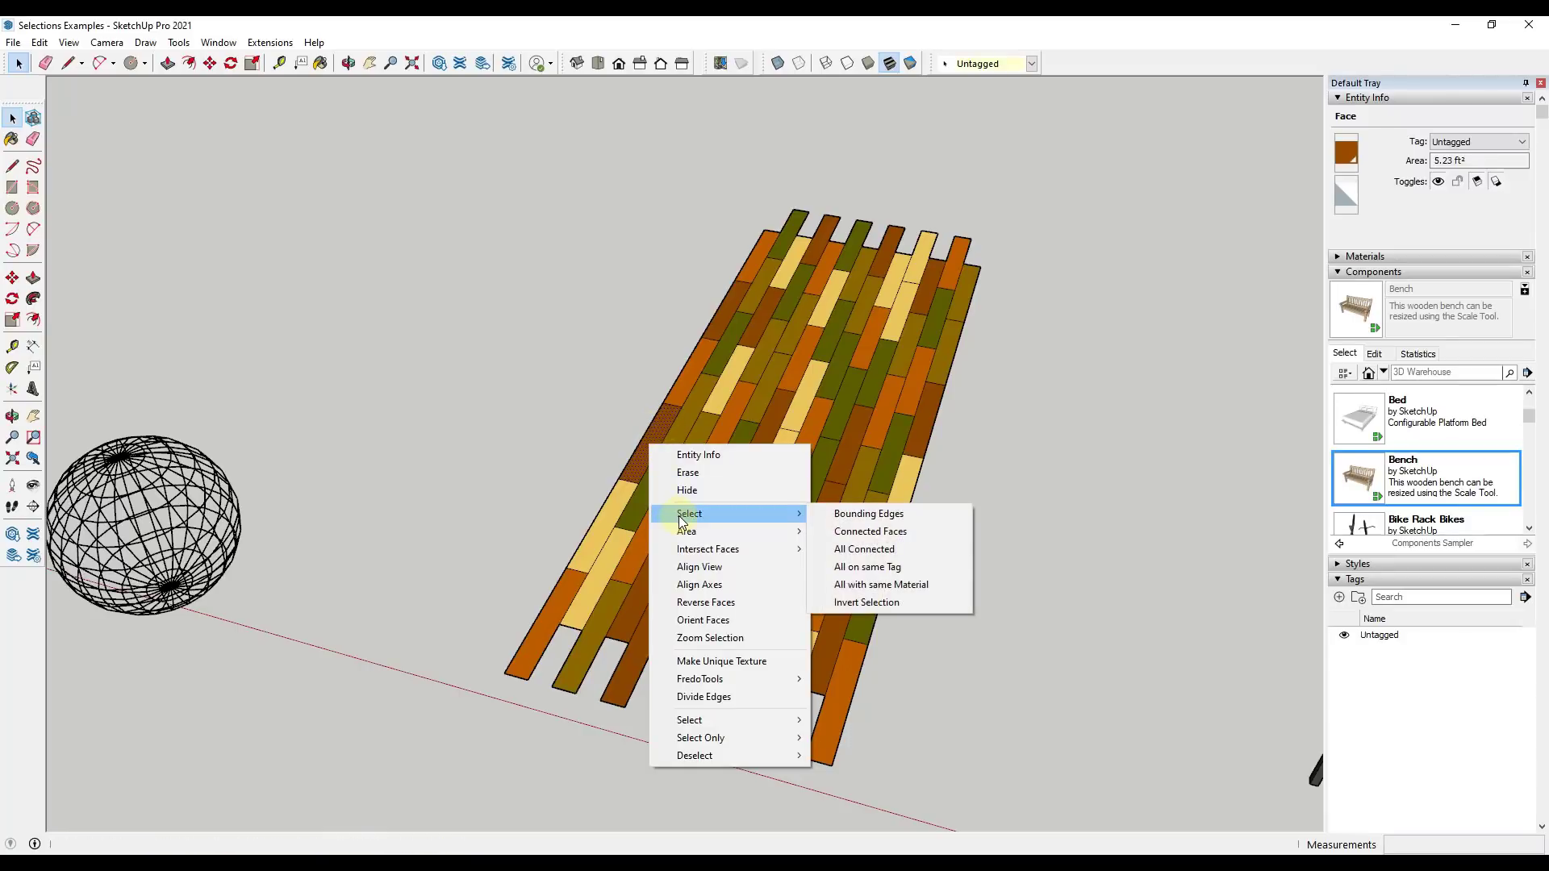
left_click(680, 517)
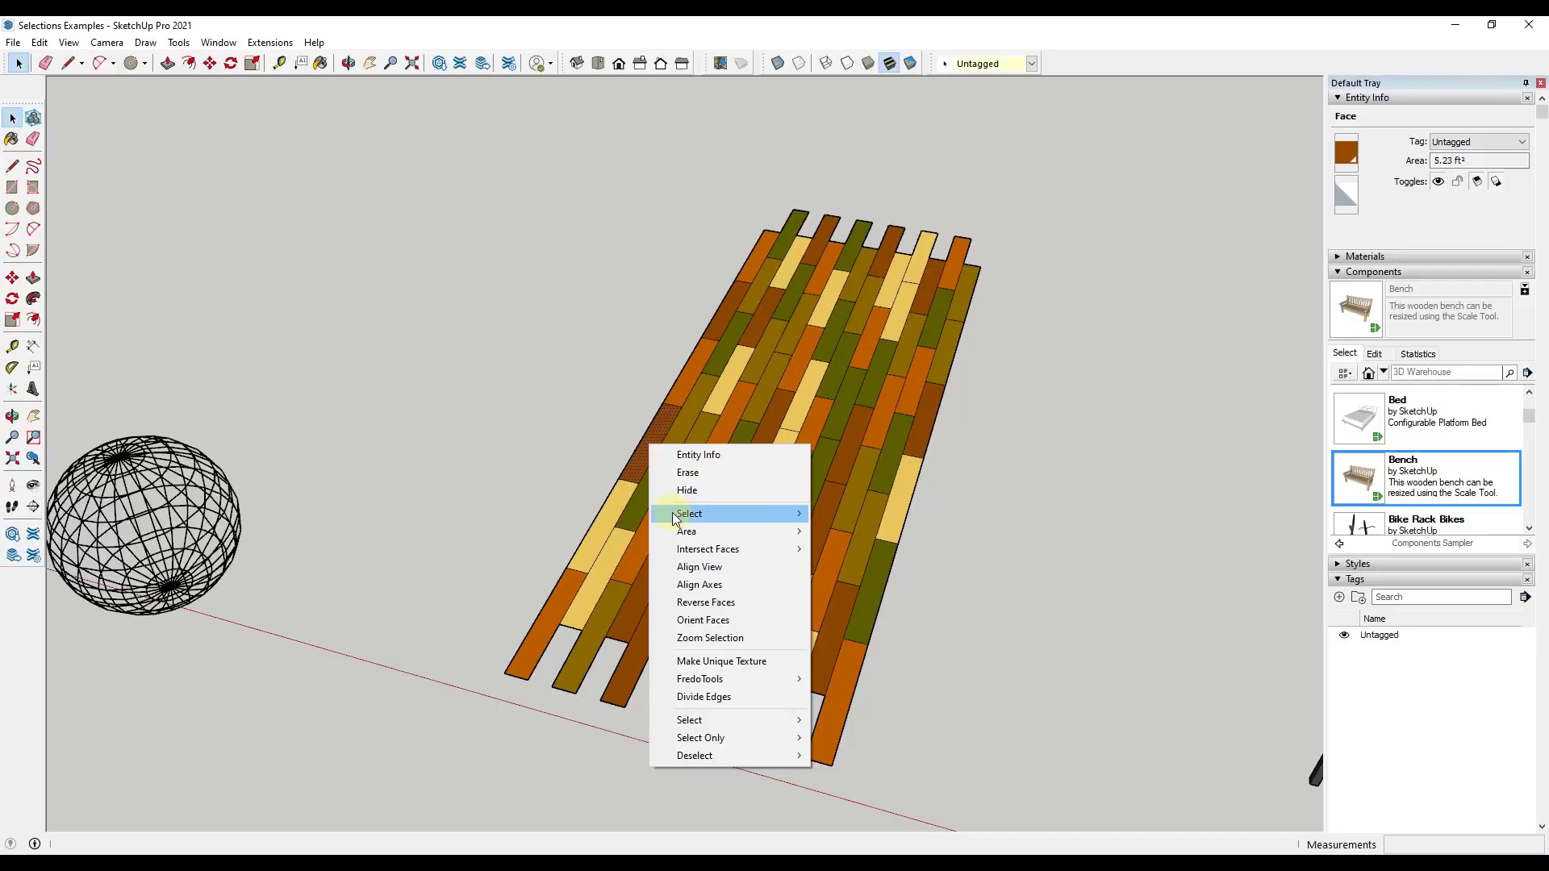
mouse_move(680, 517)
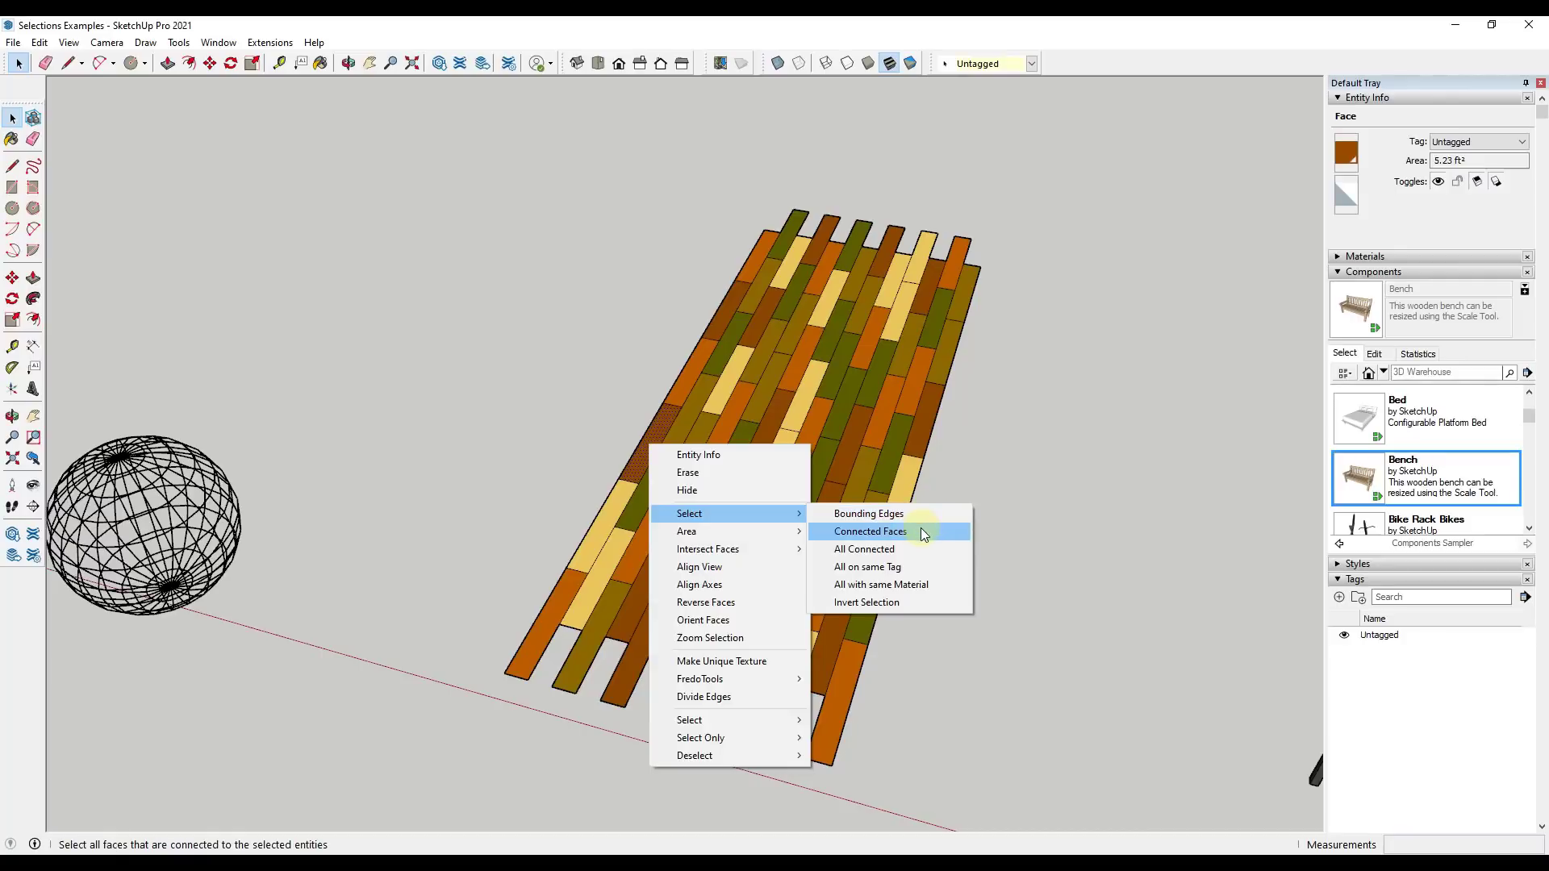
left_click(920, 588)
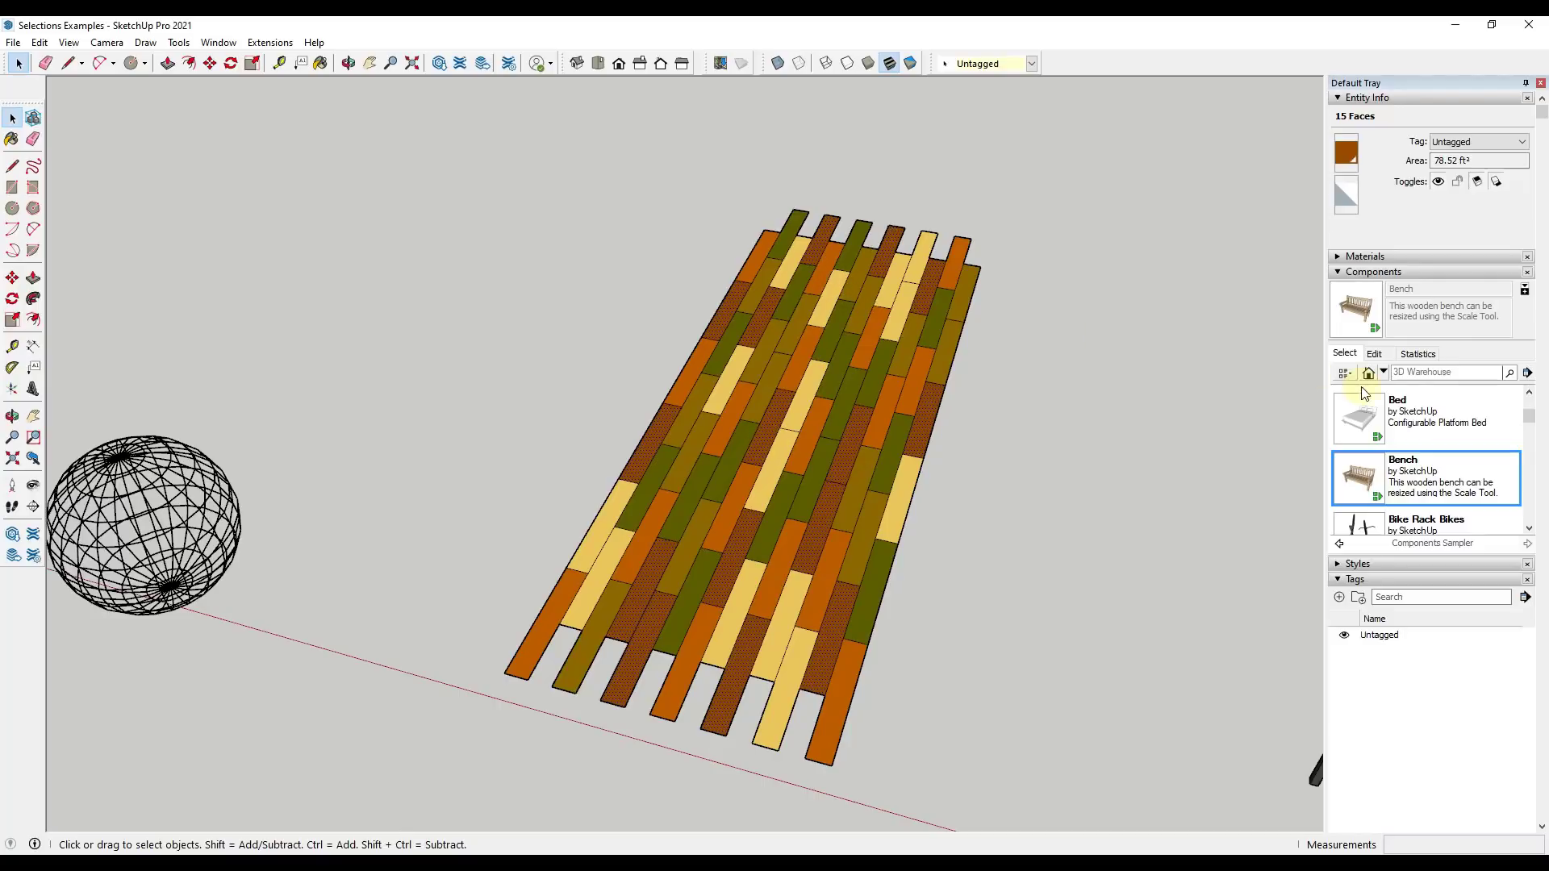
Step: Show the Colors materials and paint the selected brown planks with Color B07
left_click(1336, 257)
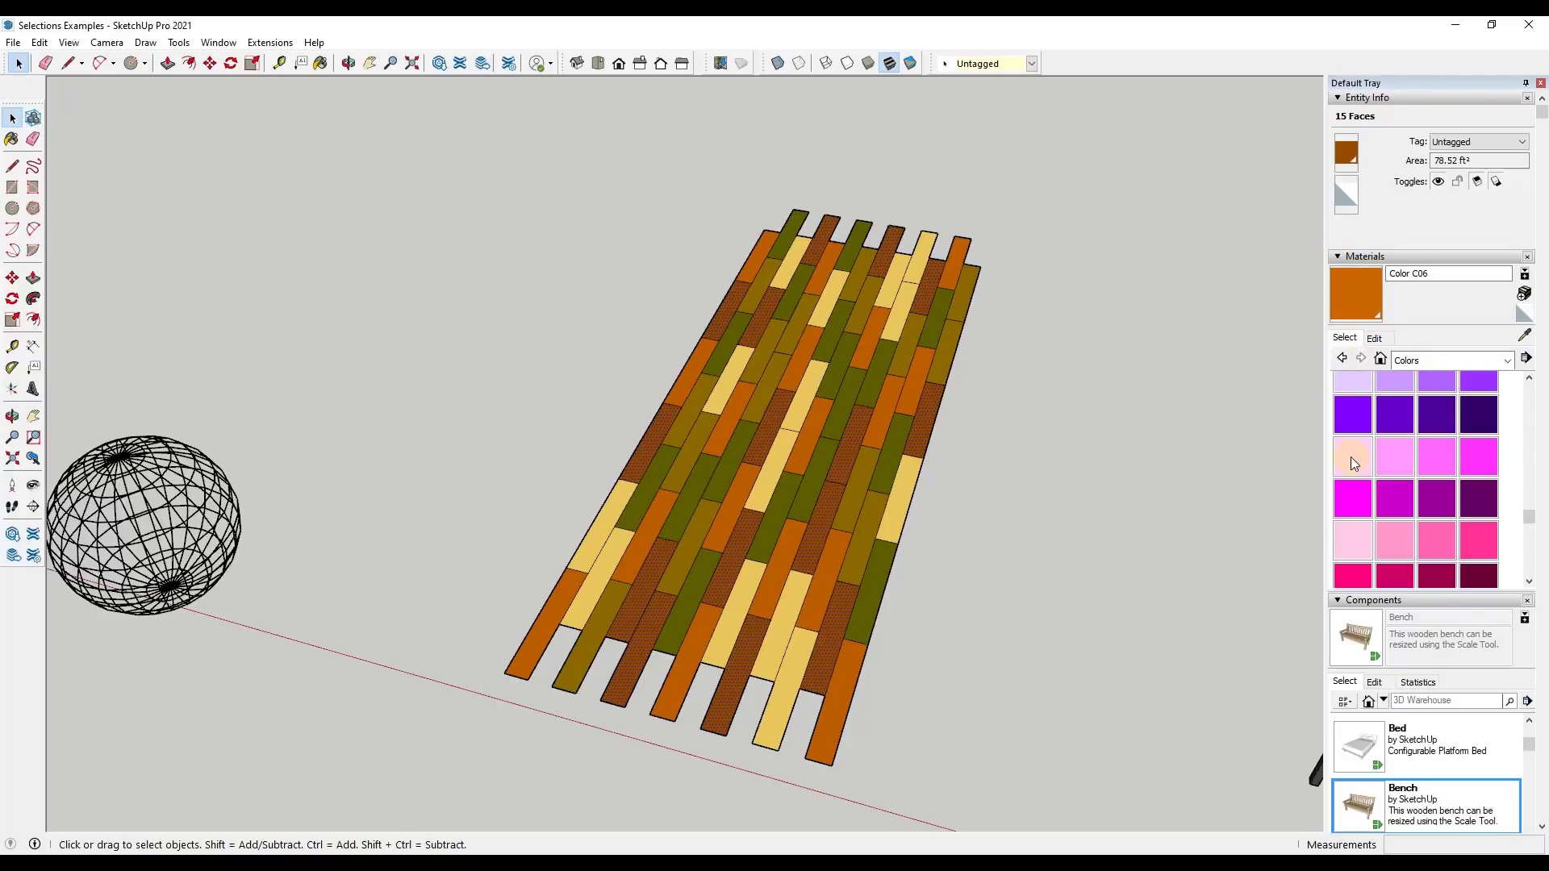
scroll(1393, 457, "up", 10)
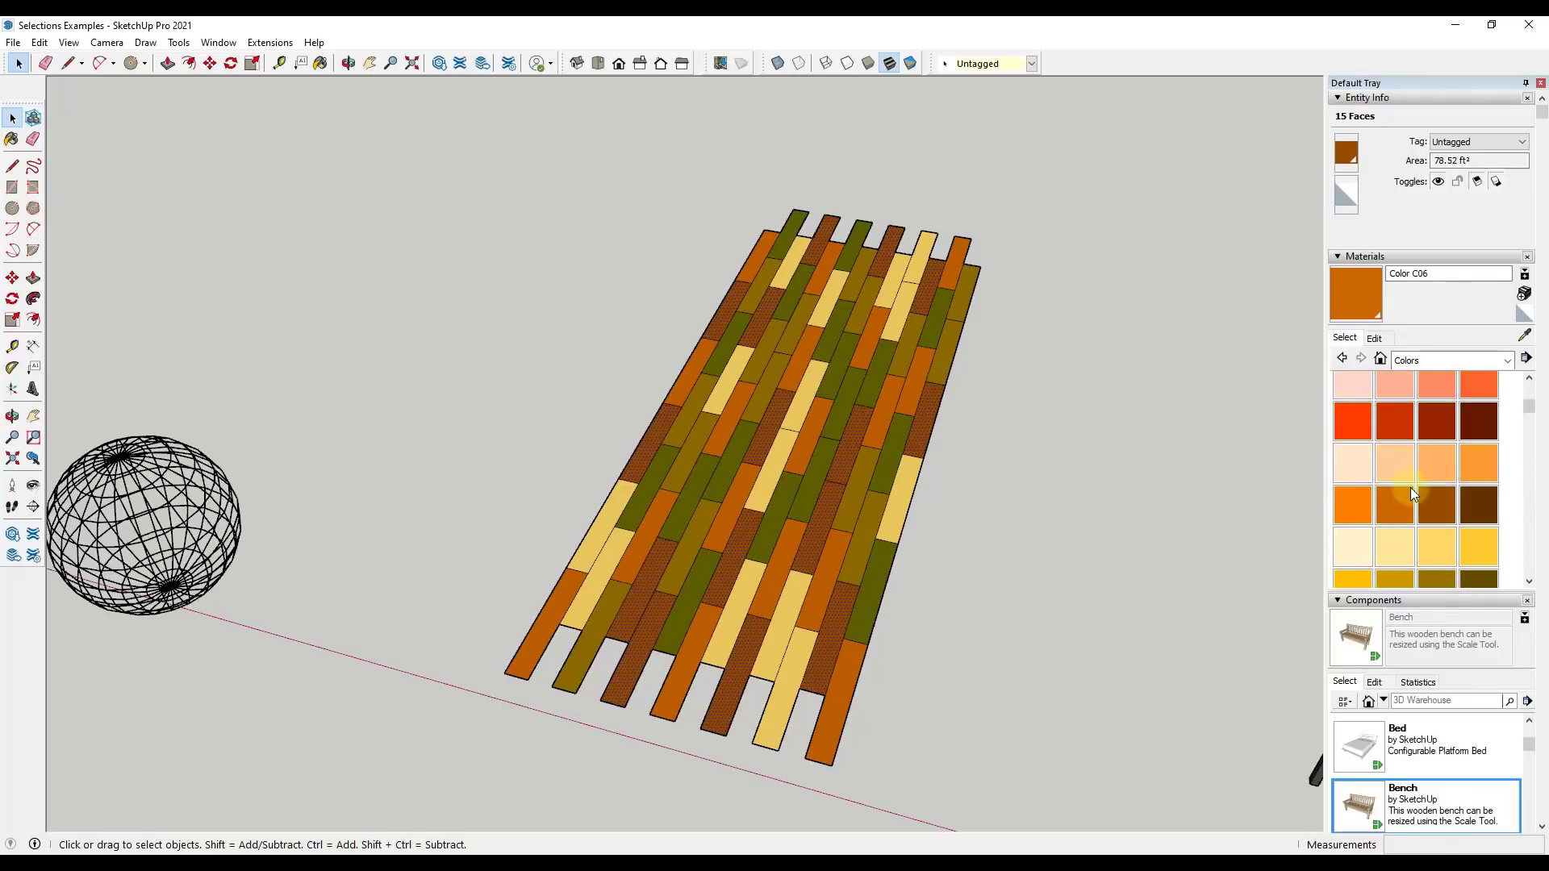
left_click(1446, 415)
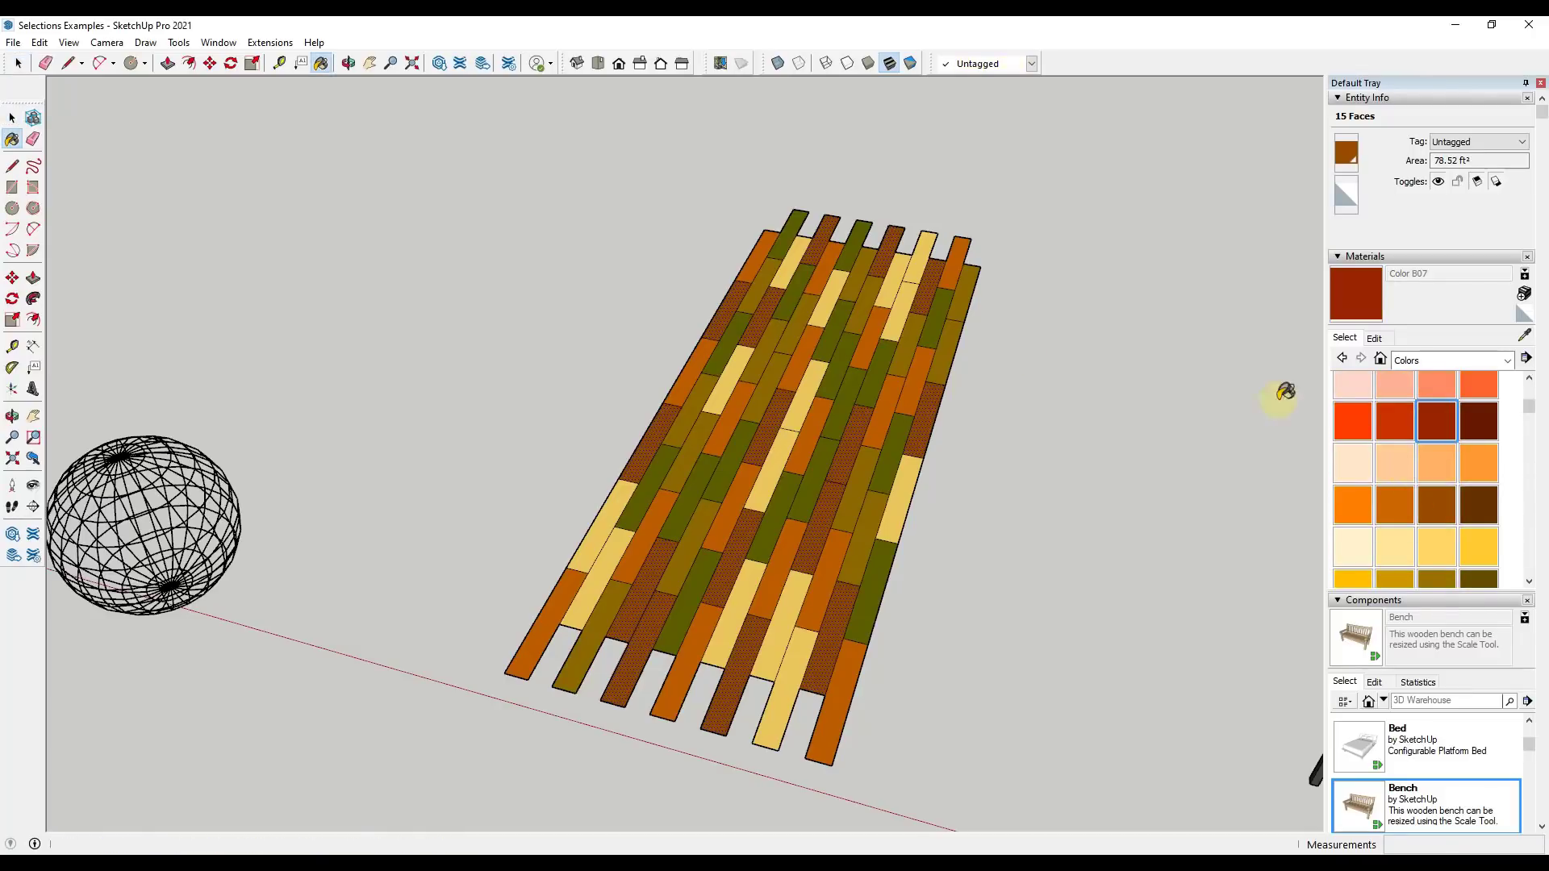
left_click(742, 321)
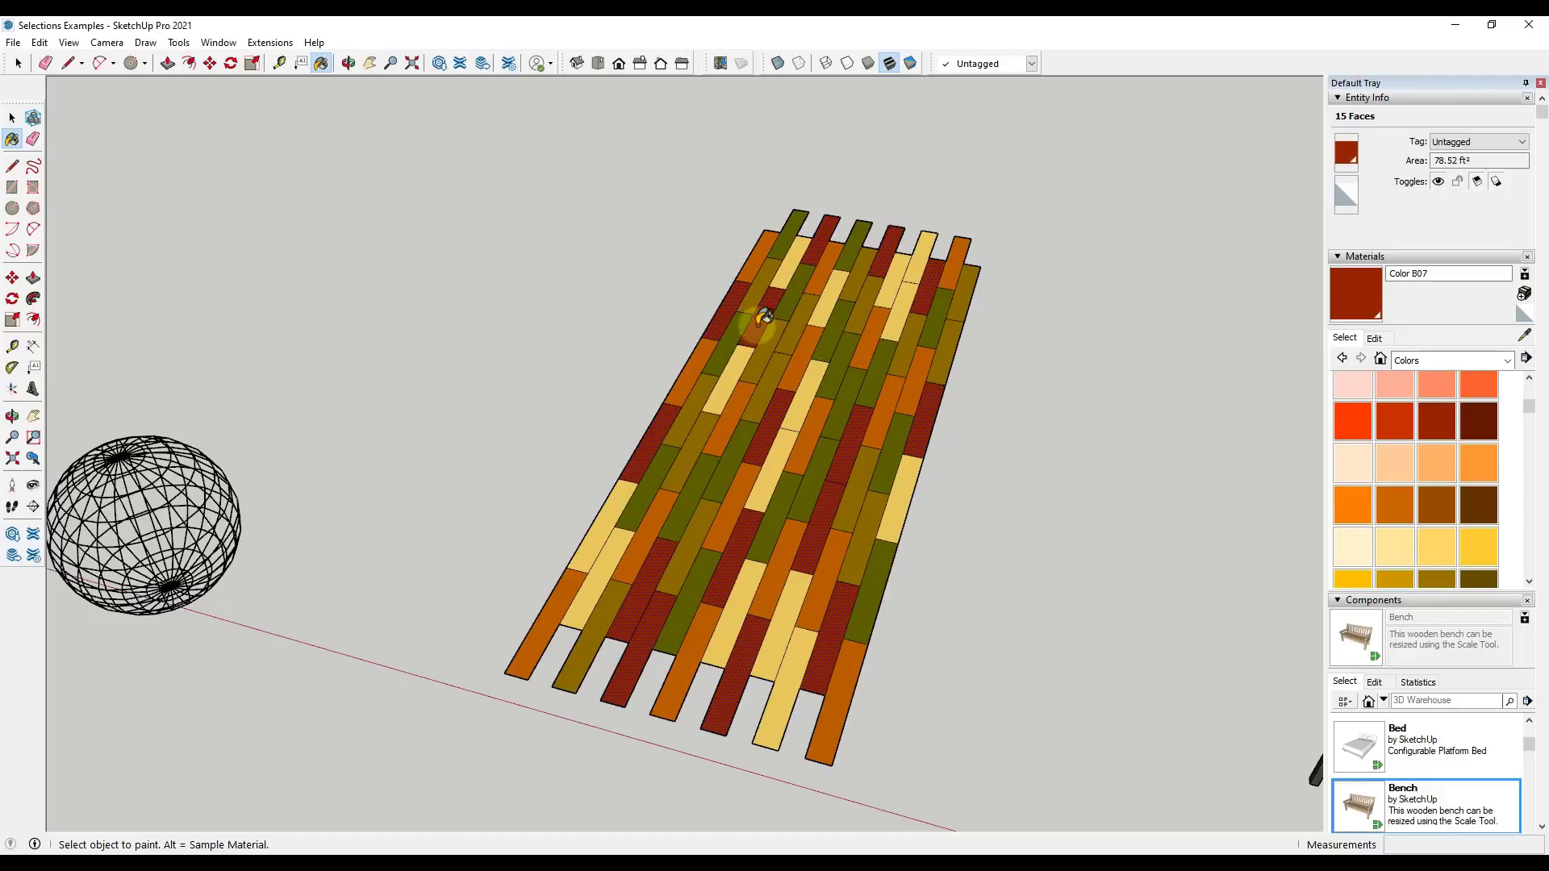
Step: Repaint the selected planks with Color B06 and again with Color C08, and return to the Select tool
left_click(1387, 430)
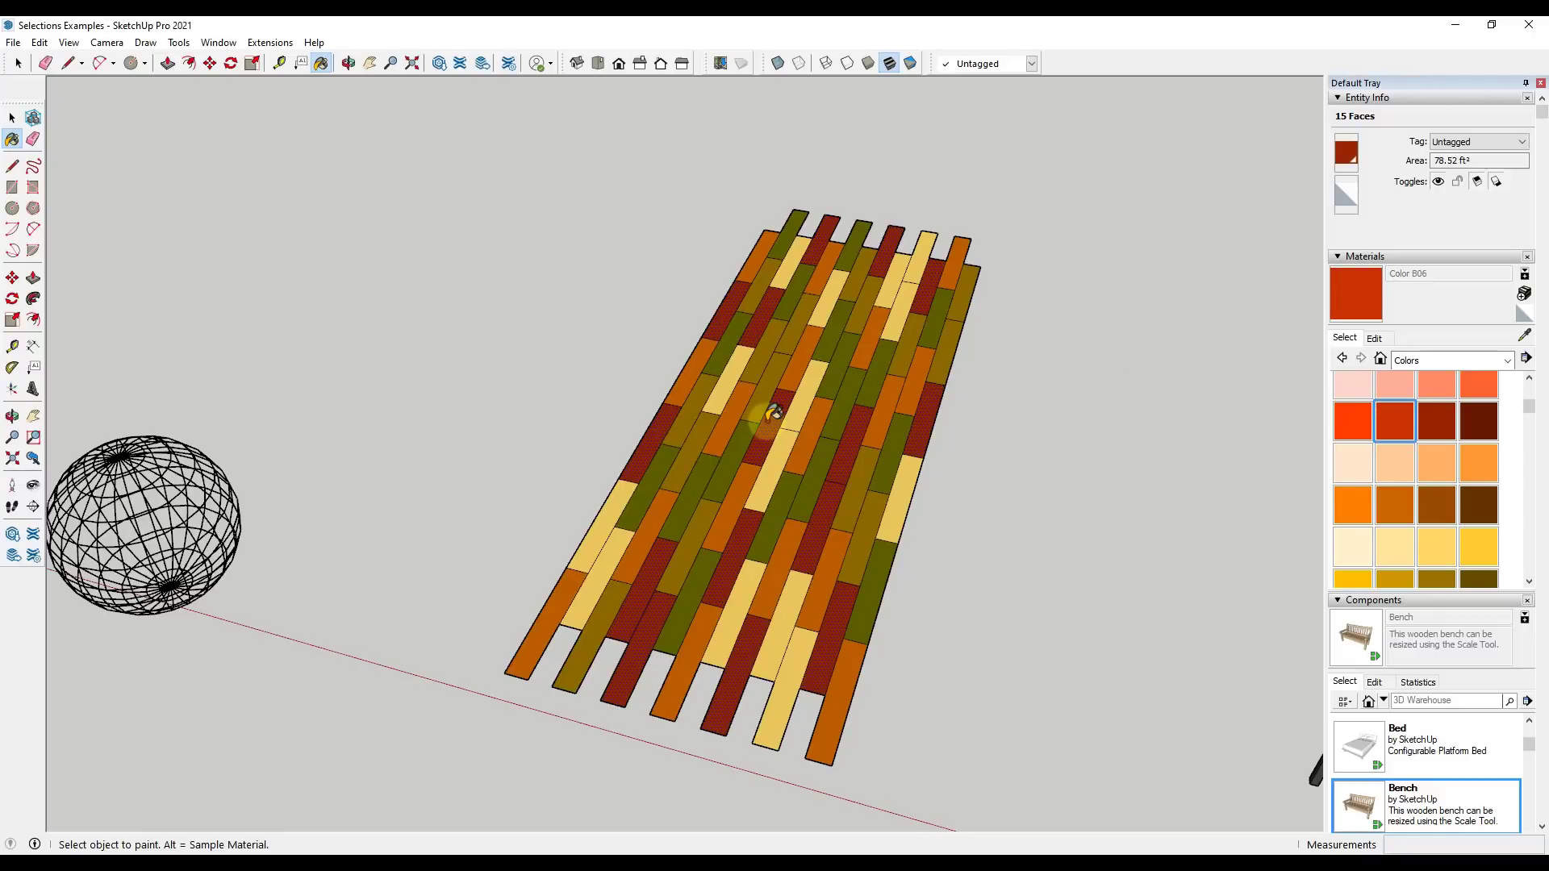
left_click(764, 415)
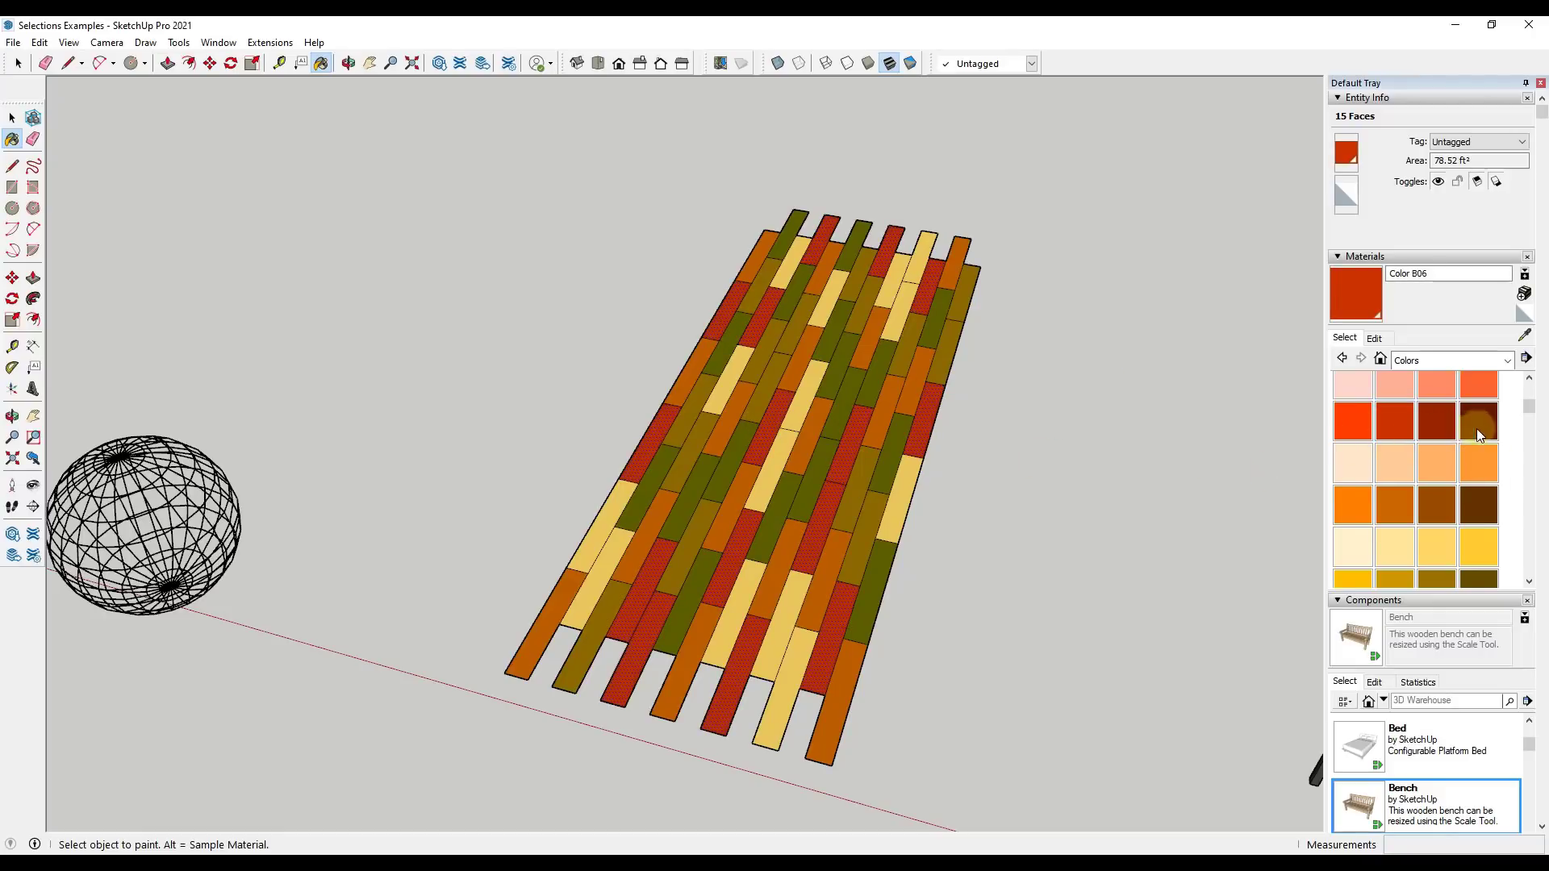
left_click(1478, 505)
left_click(772, 417)
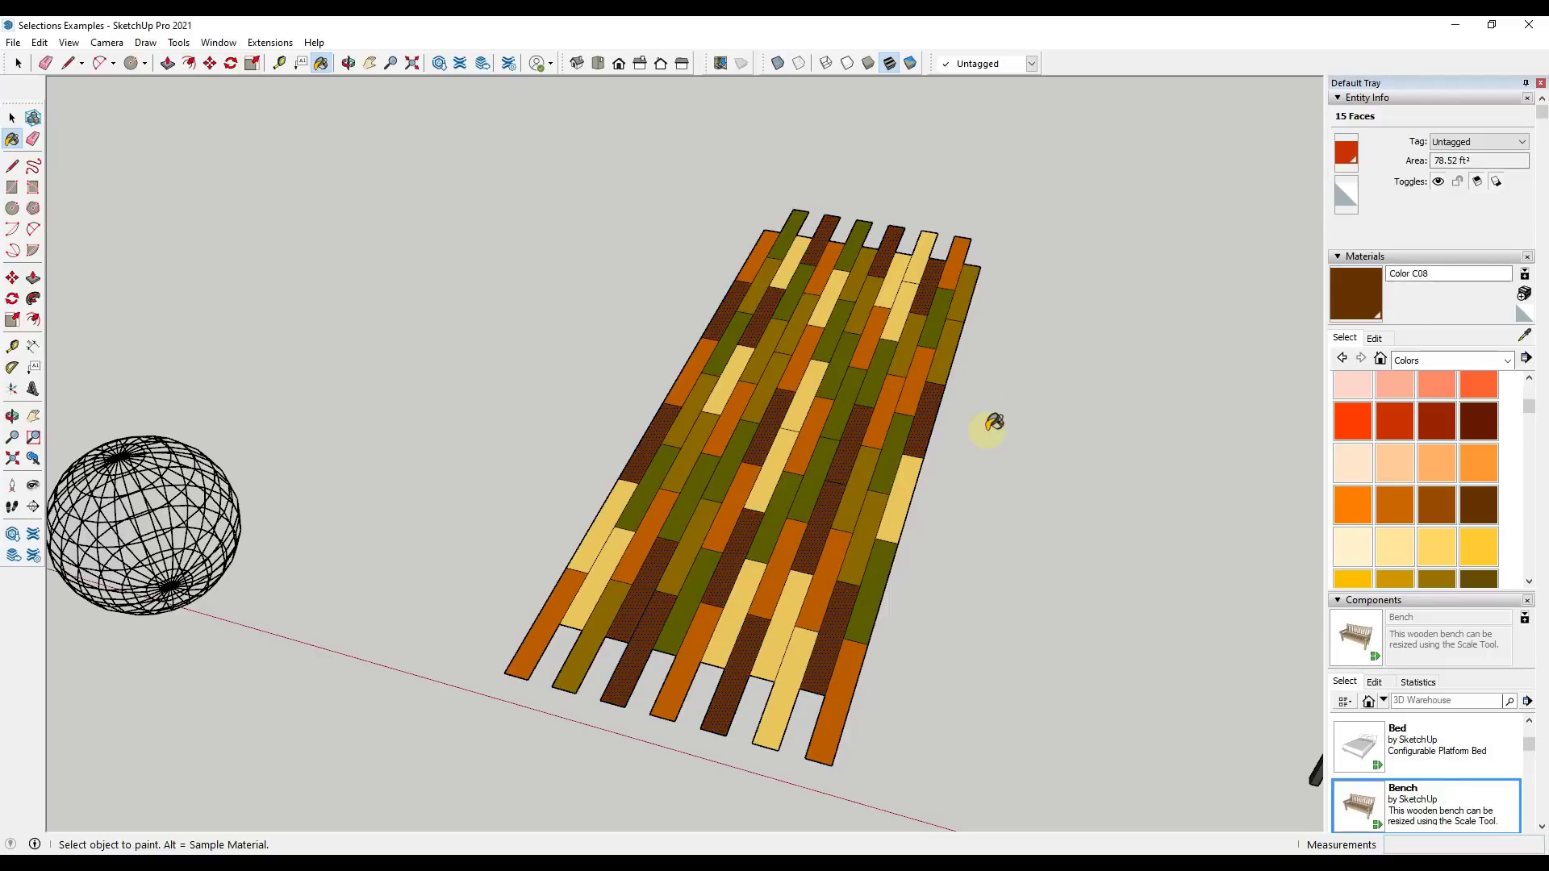
key("space")
Step: Select all faces with the same material as an olive-green plank and browse the Colors materials for a replacement
right_click(834, 375)
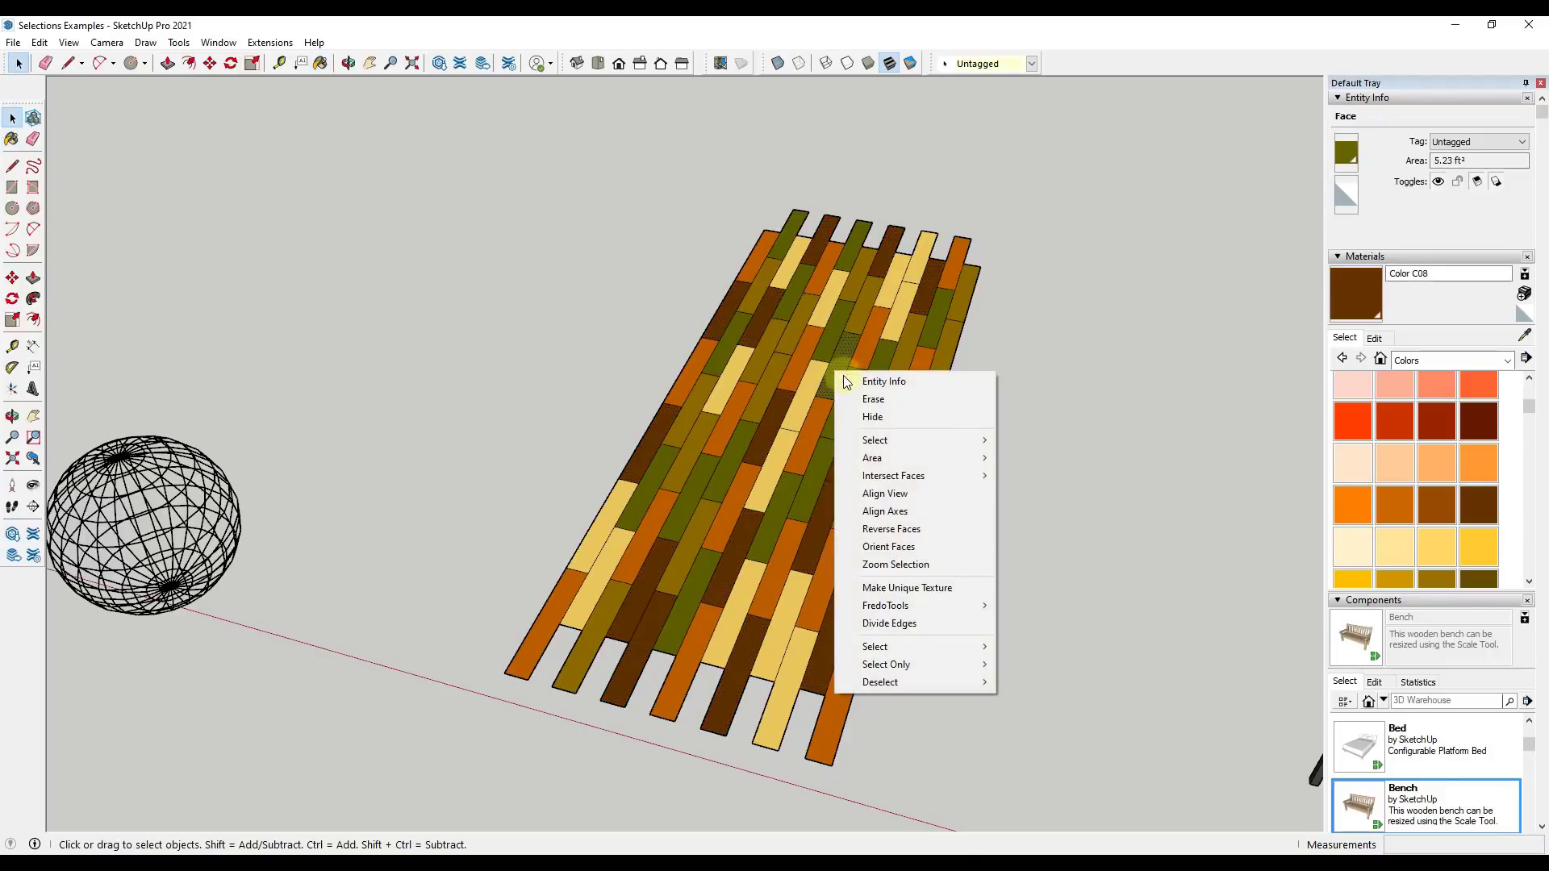
mouse_move(888, 441)
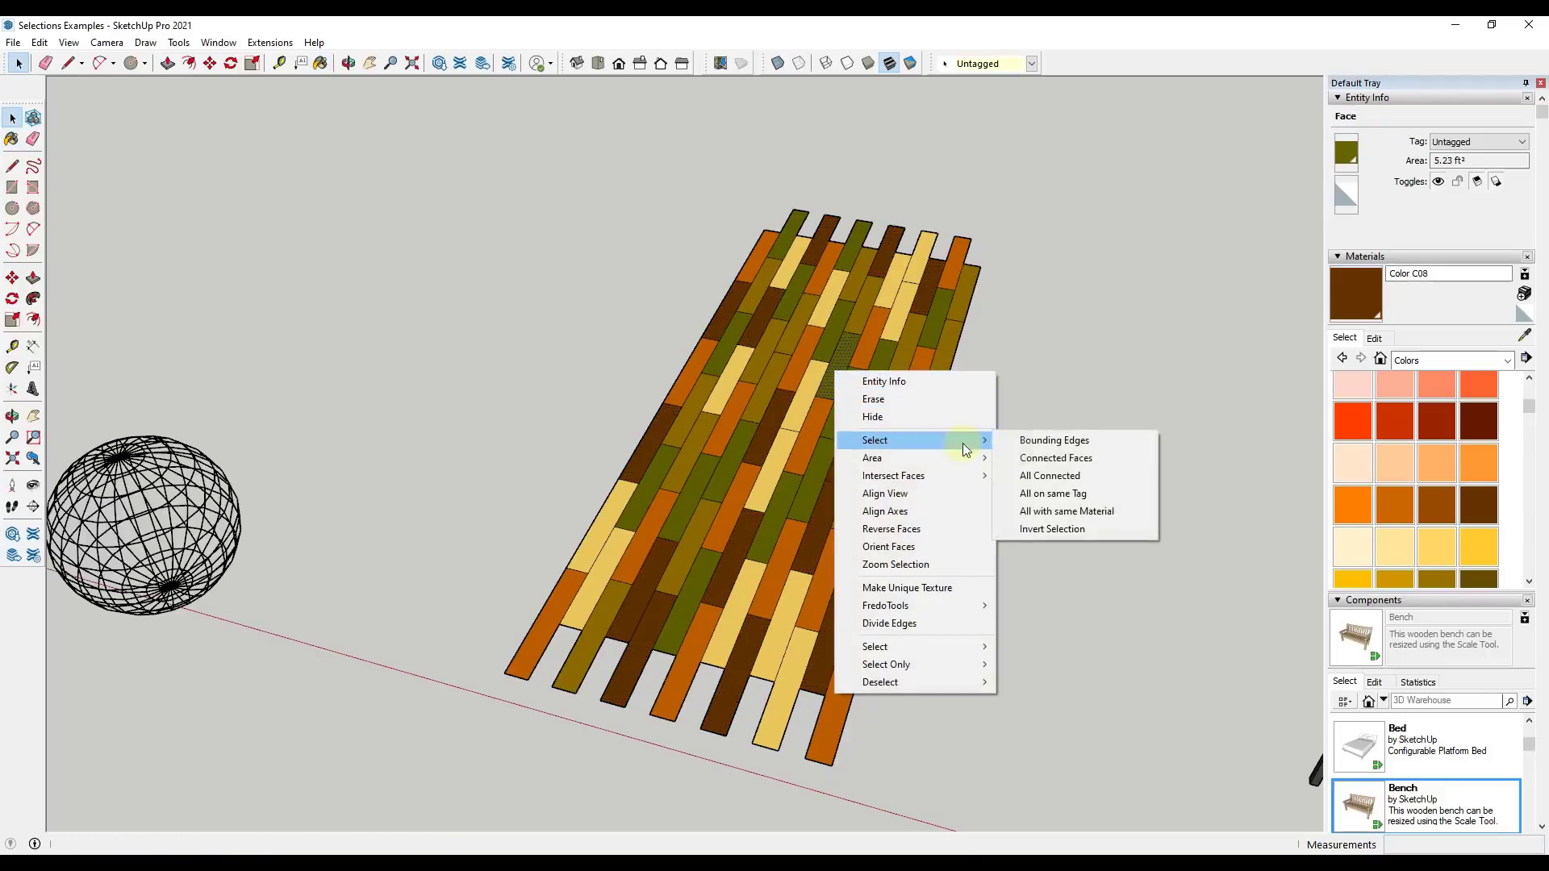
left_click(1095, 511)
scroll(1405, 494, "down", 2)
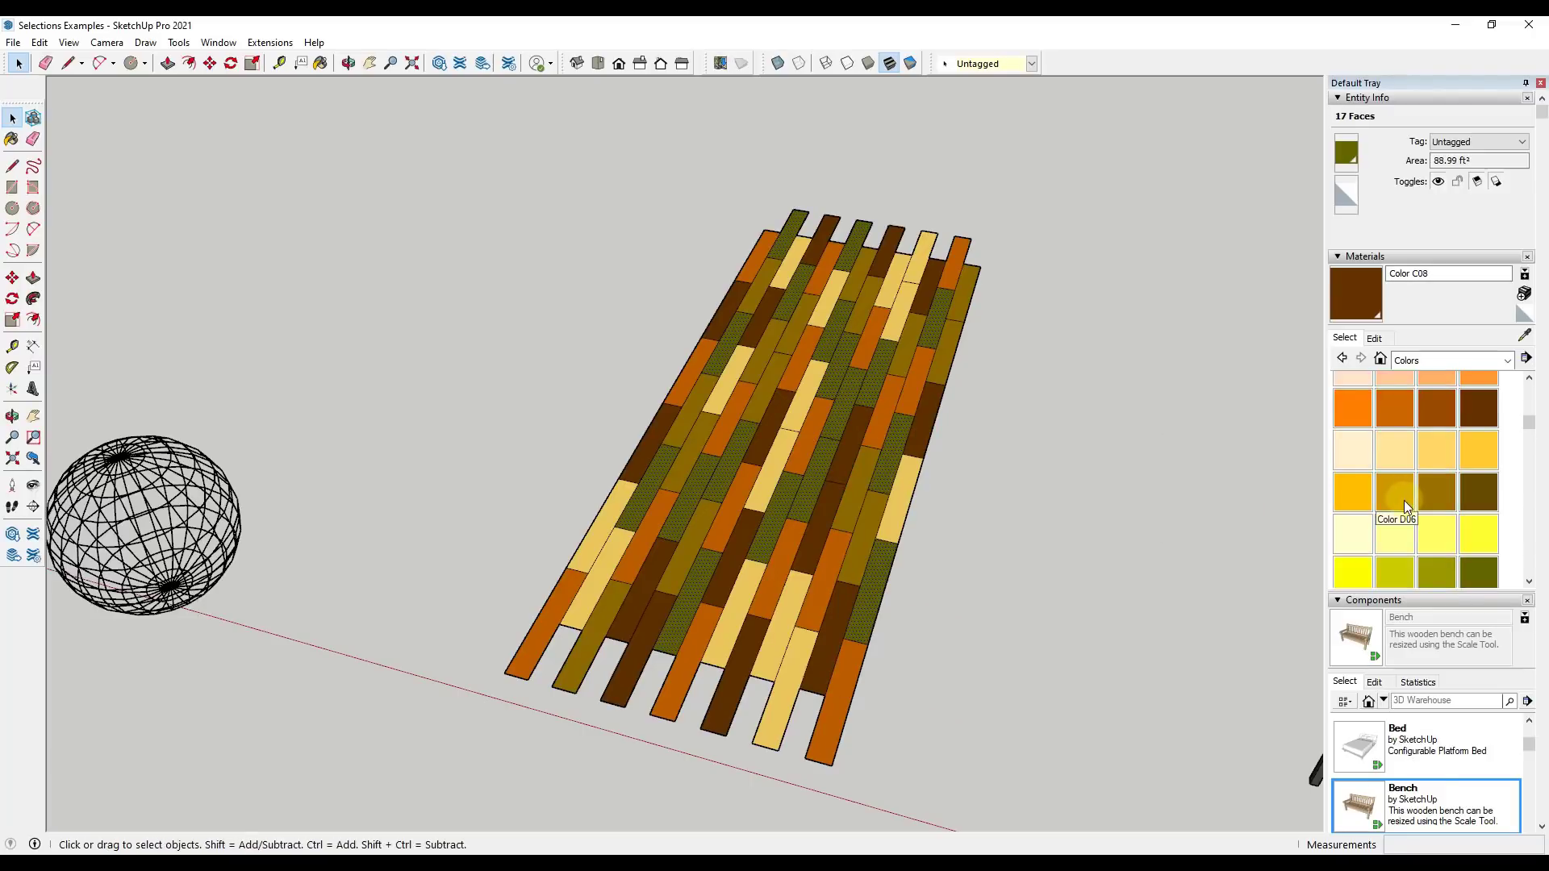
scroll(1404, 500, "down", 2)
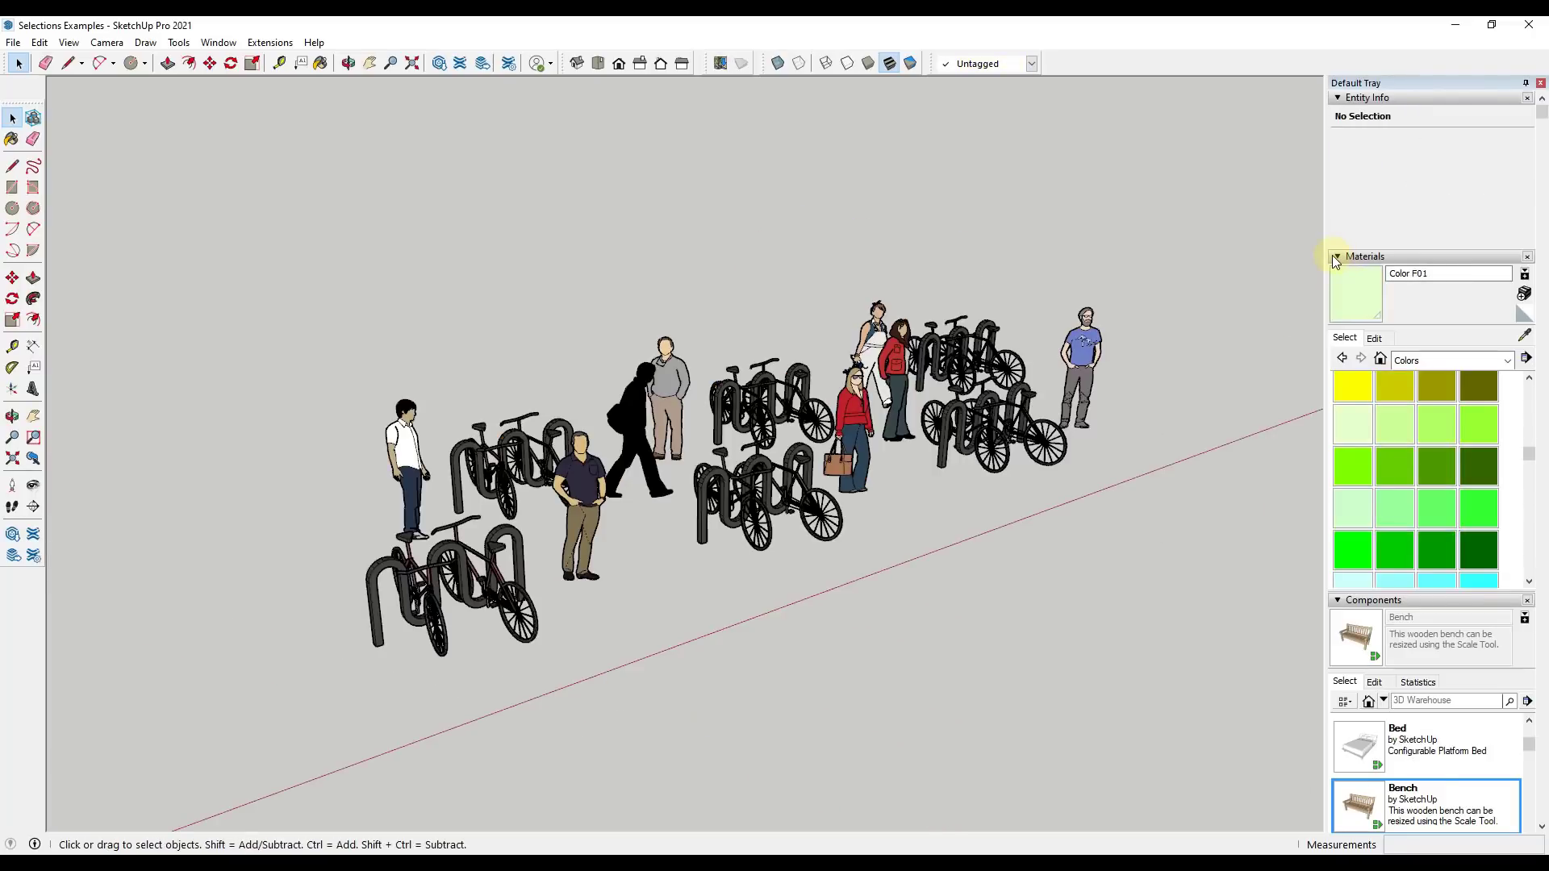
Step: Collapse the Materials section and select all six Bike Rack Bikes components while leaving the people unselected
left_click(1336, 257)
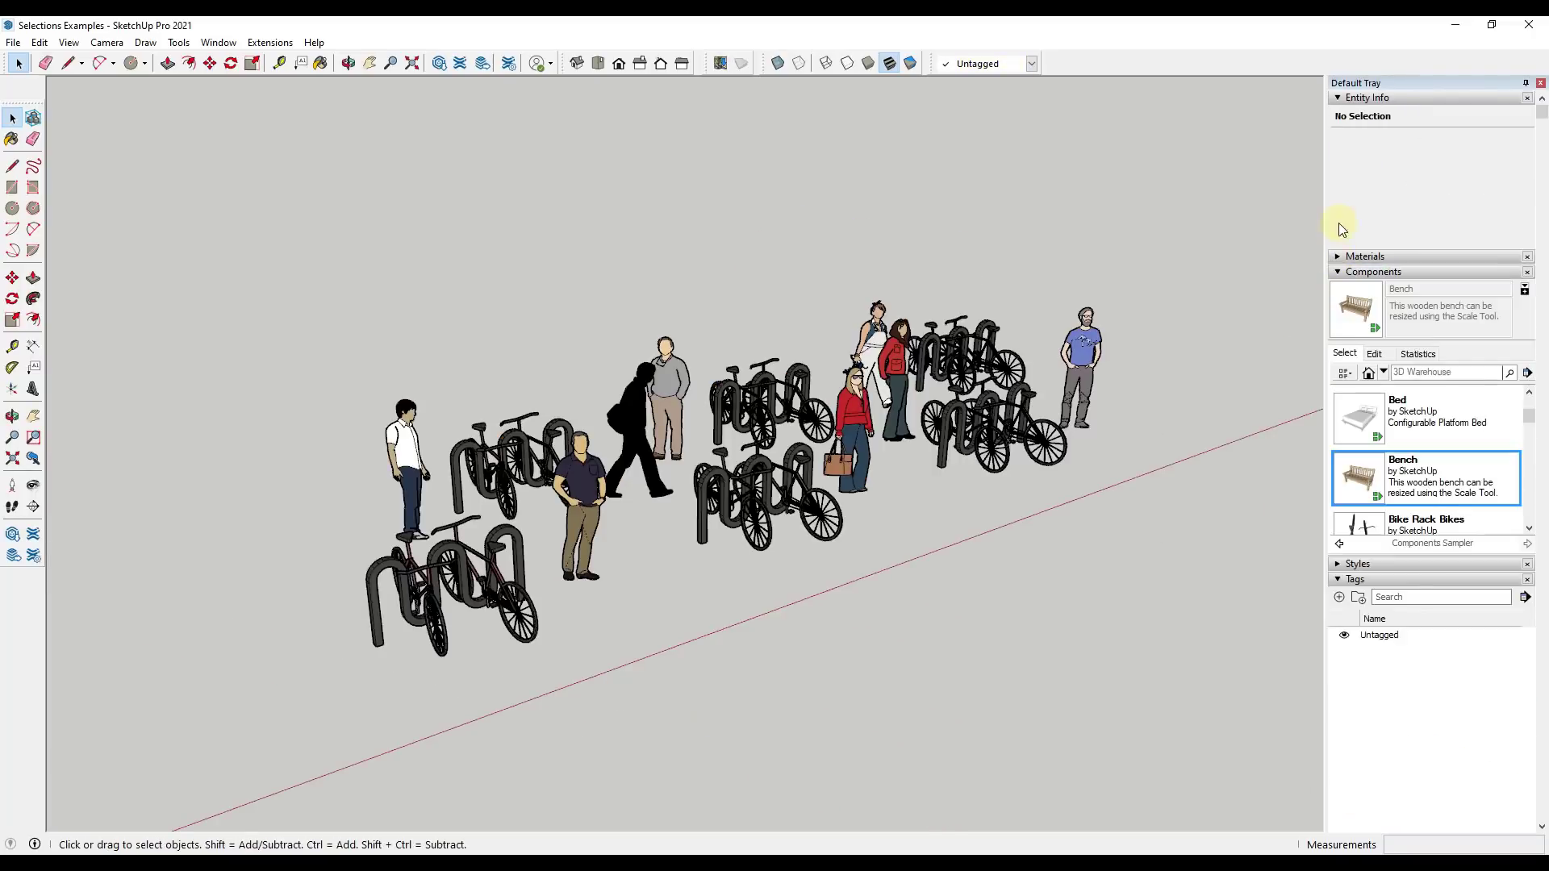
left_click(996, 420)
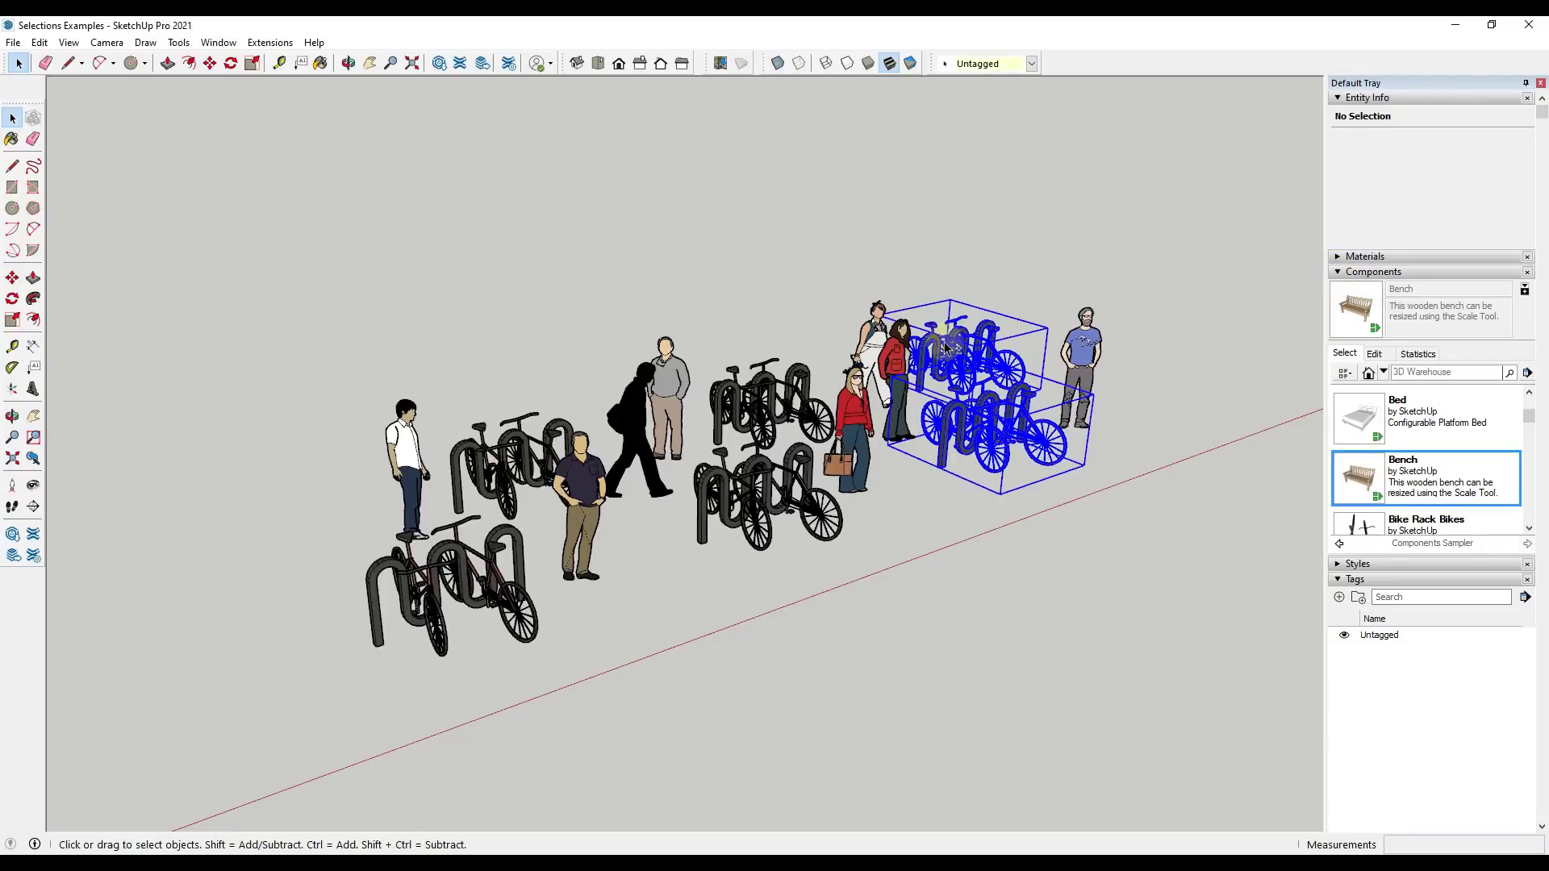
left_click(762, 400, "shift")
left_click(520, 458, "shift")
left_click(484, 595, "shift")
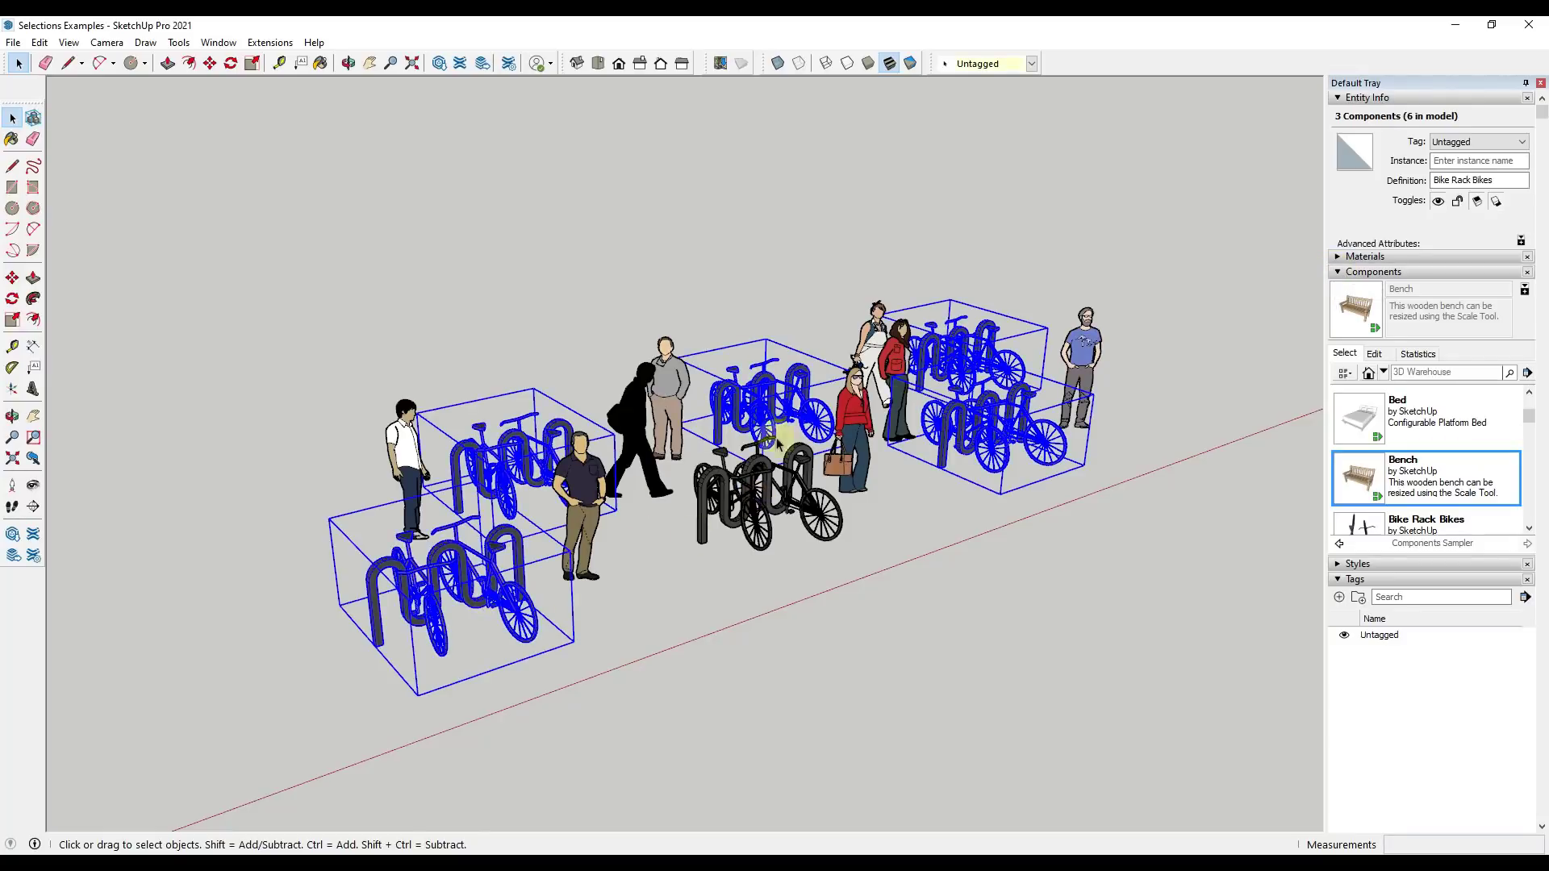
left_click(760, 509, "shift")
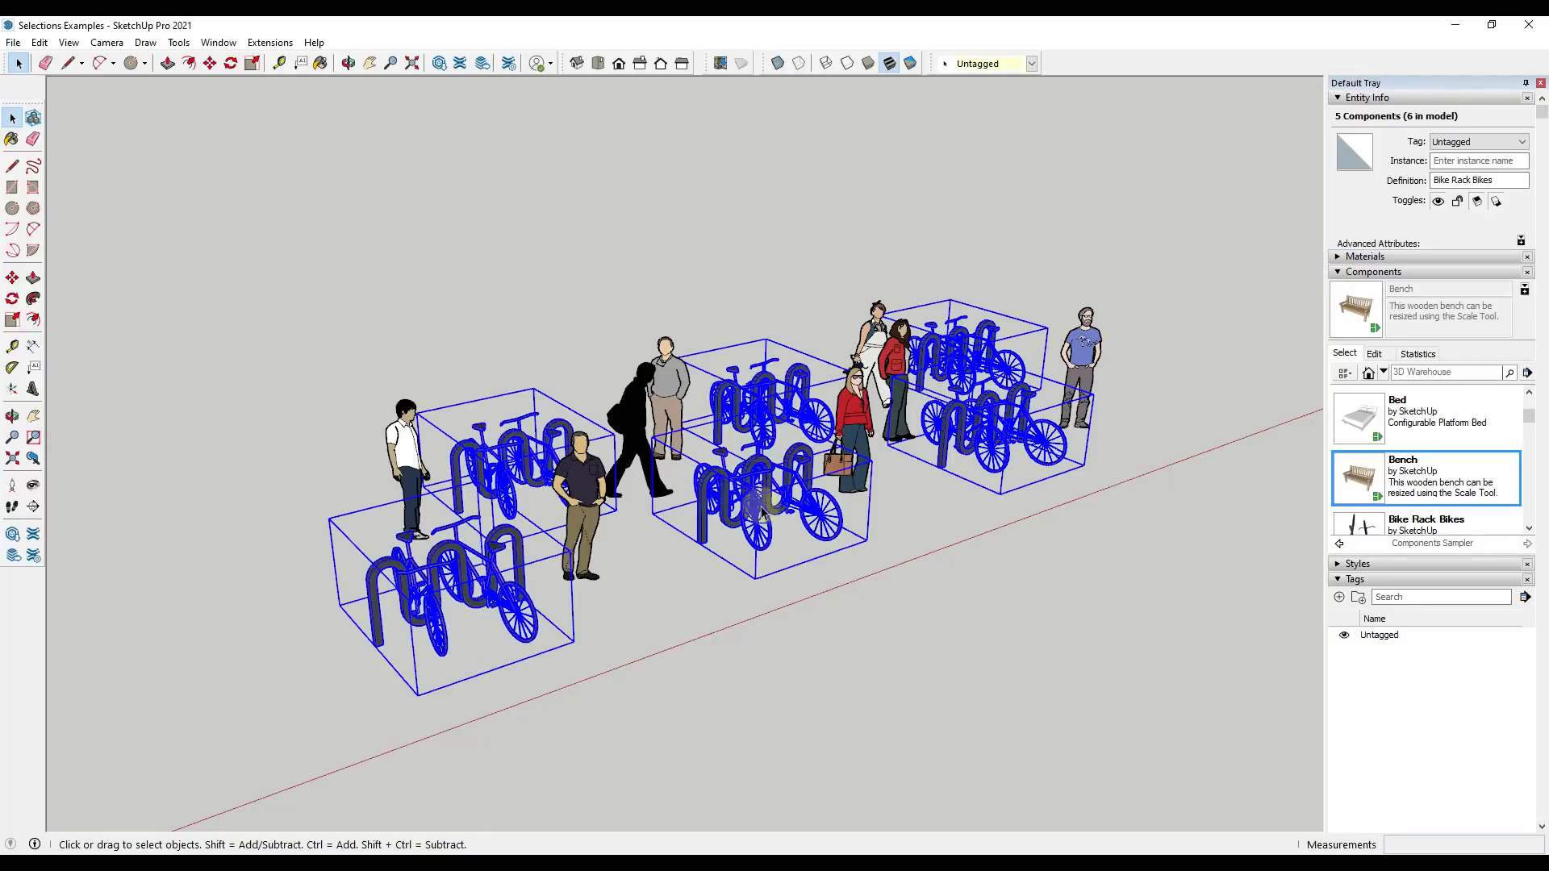
Step: Collapse the Components, Styles and Tags sections to bring the Outliner's list of components into view
left_click(1336, 274)
left_click(1337, 303)
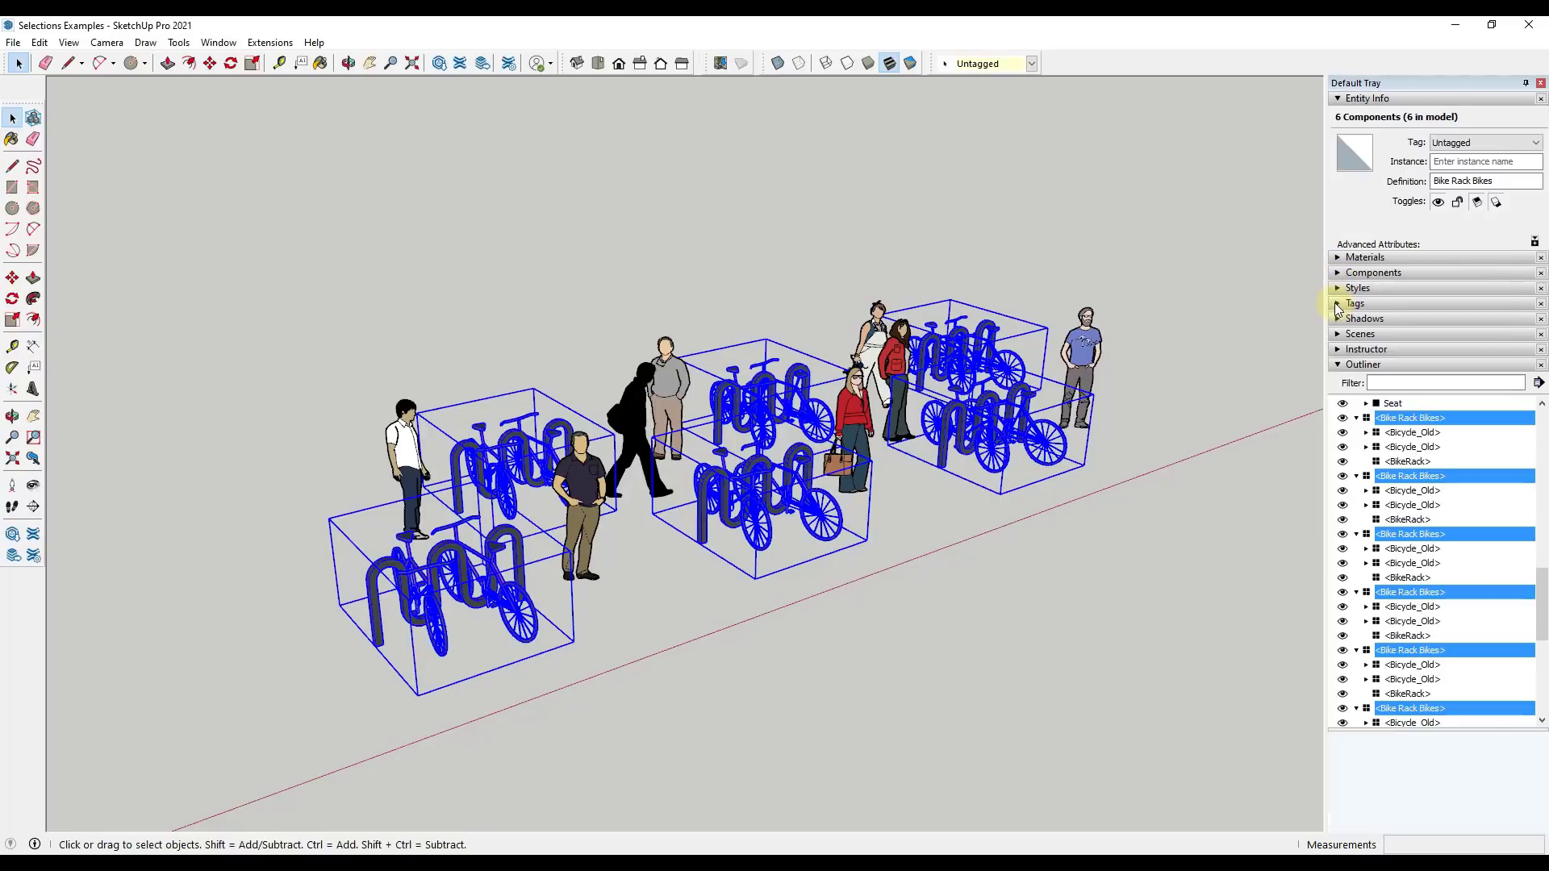
Step: Collapse the contents of all six Bike Rack Bikes entries in the Outliner
left_click(1356, 418)
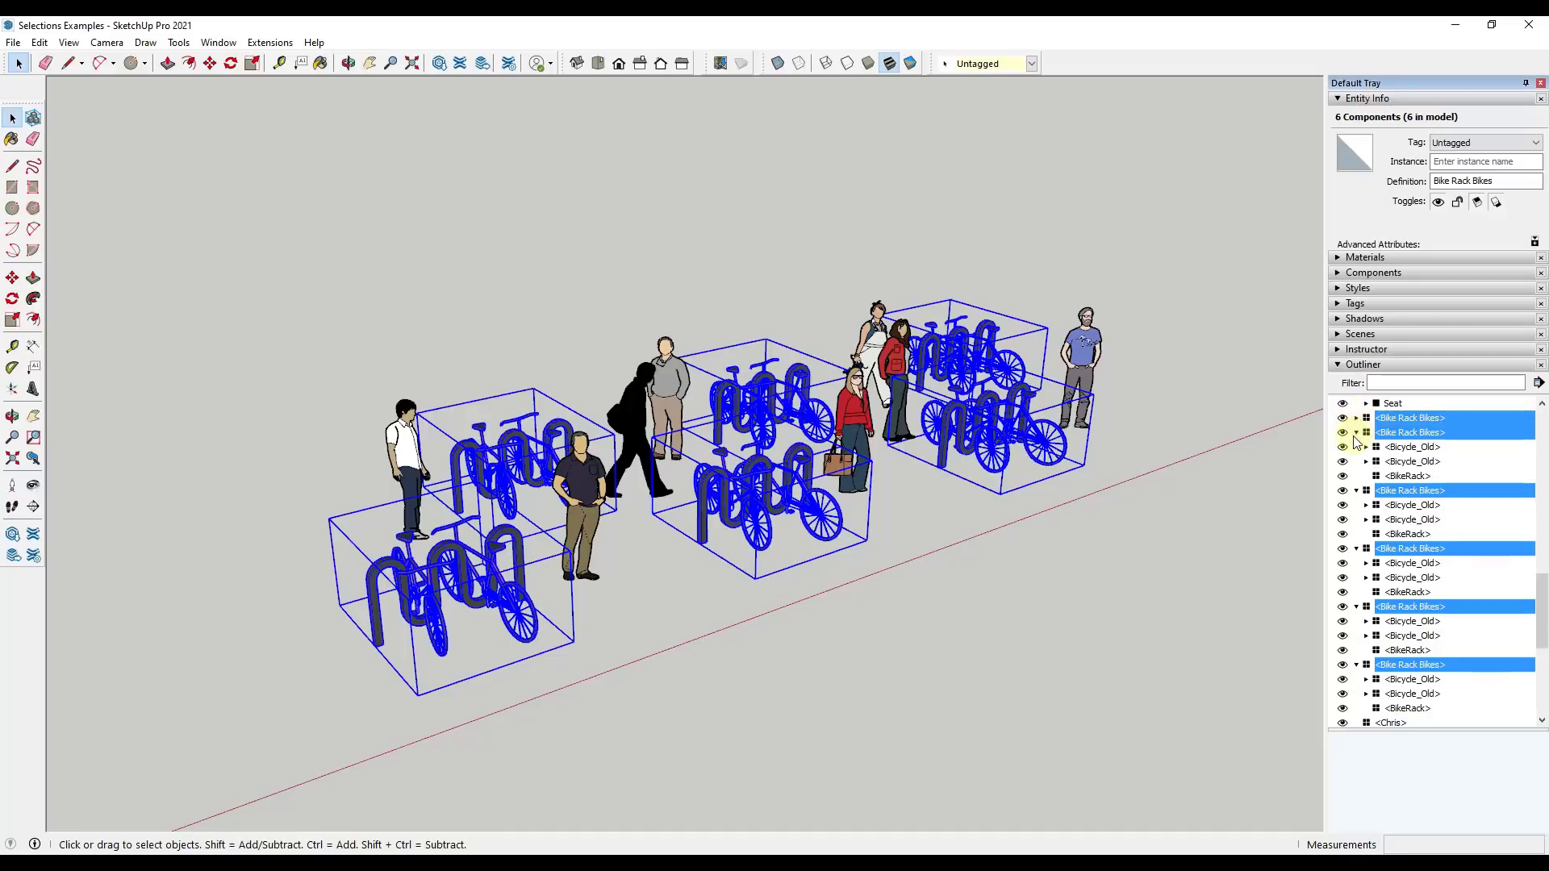
left_click(1356, 433)
left_click(1355, 447)
left_click(1356, 461)
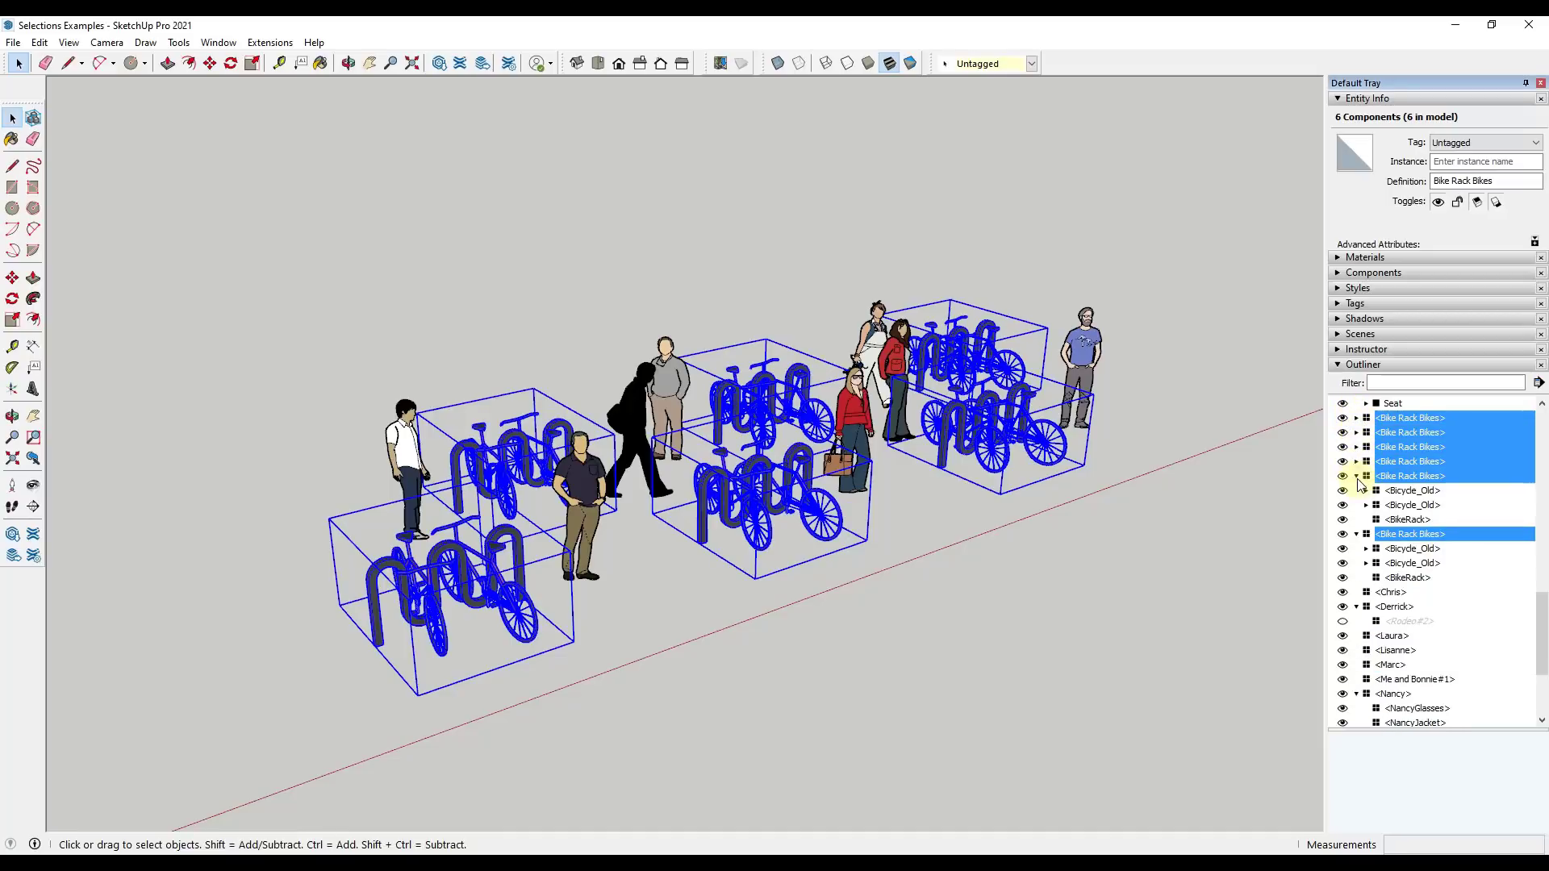
left_click(1356, 476)
left_click(1356, 490)
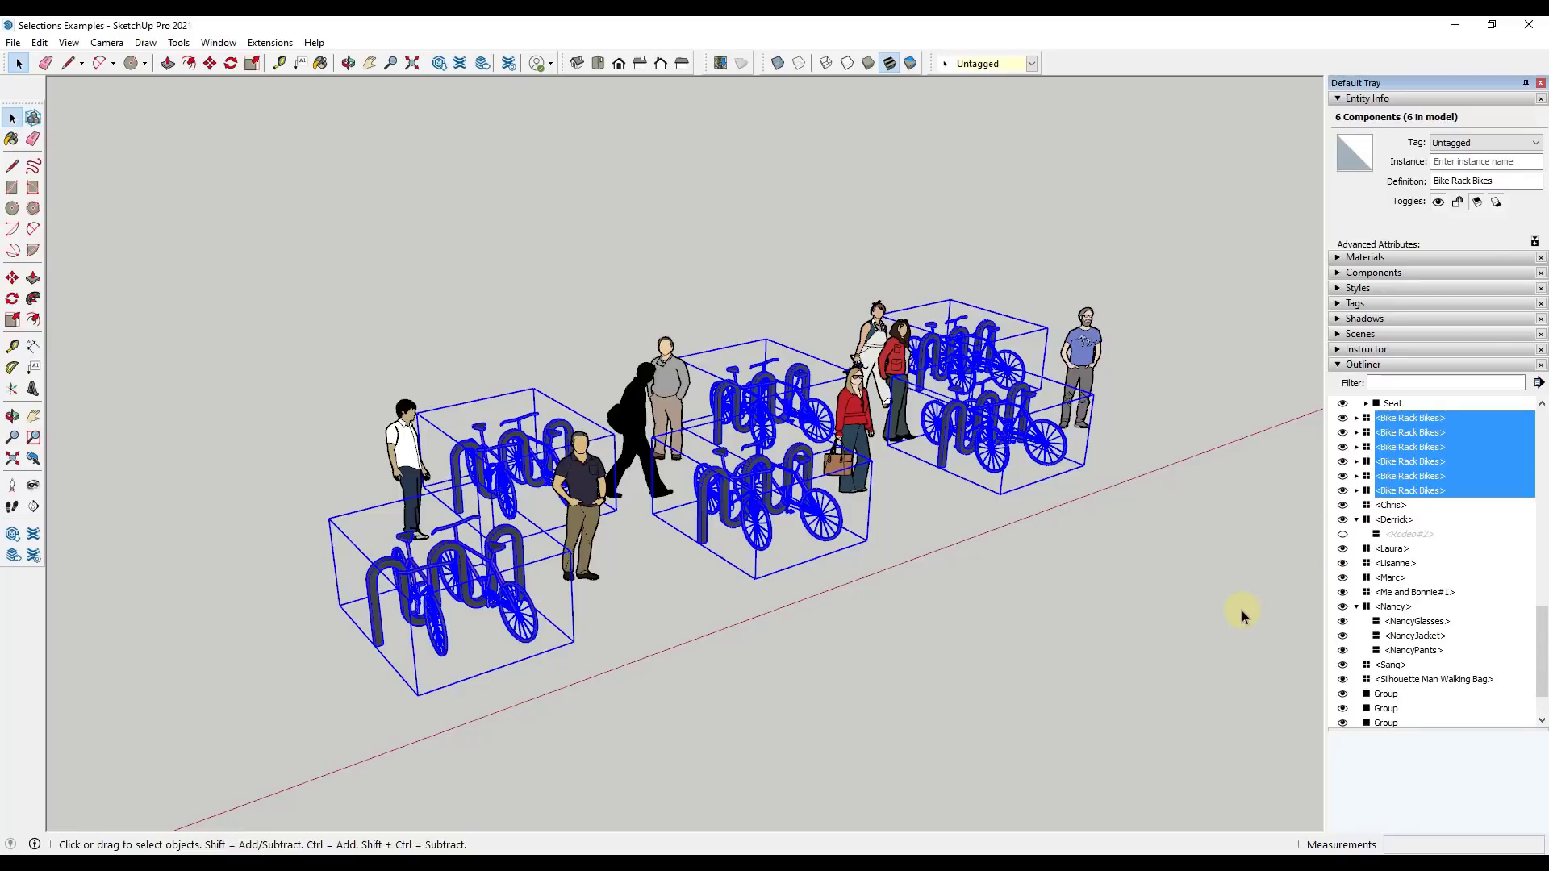
Step: Clear the selection, add Bike Rack Bikes components one by one directly in the model, and clear the selection again
left_click(942, 461)
middle_click_drag(888, 452, 686, 627)
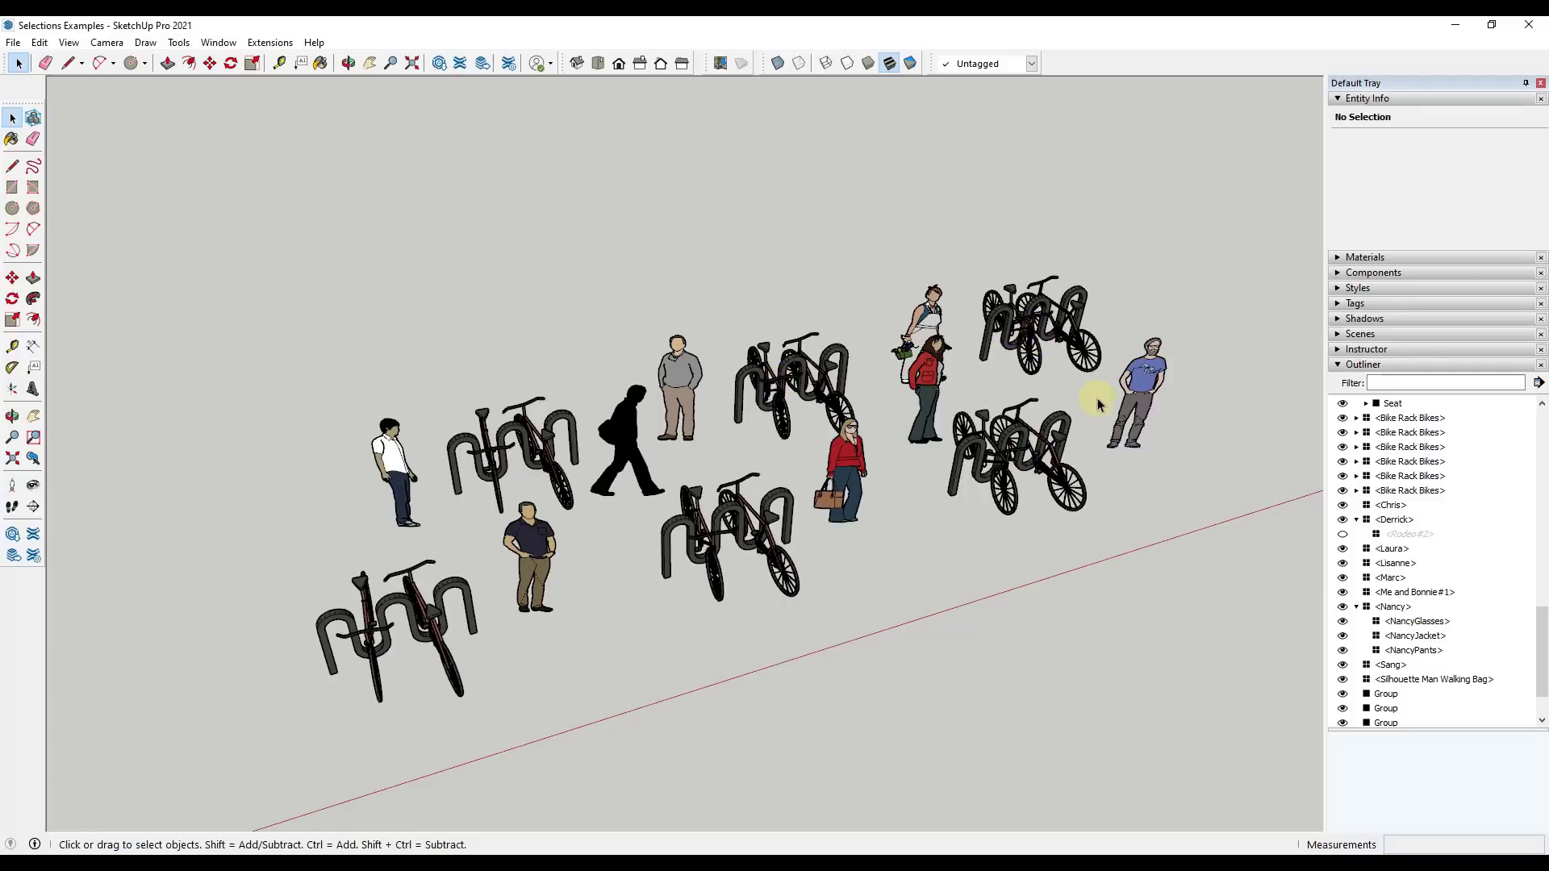
left_click(435, 610)
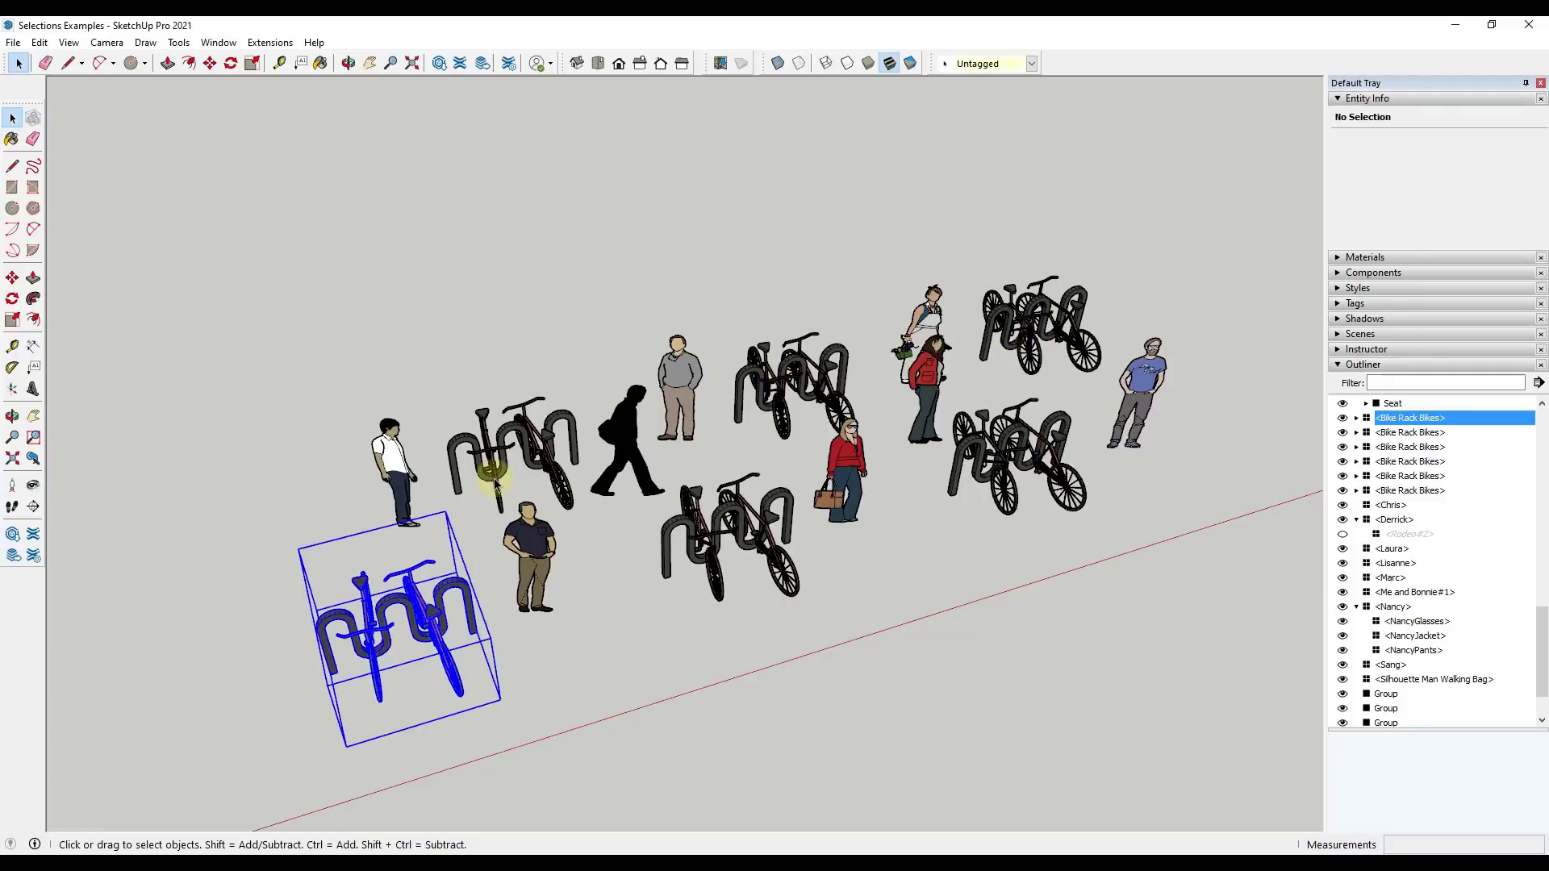
left_click(542, 442, "ctrl")
left_click(804, 378, "ctrl")
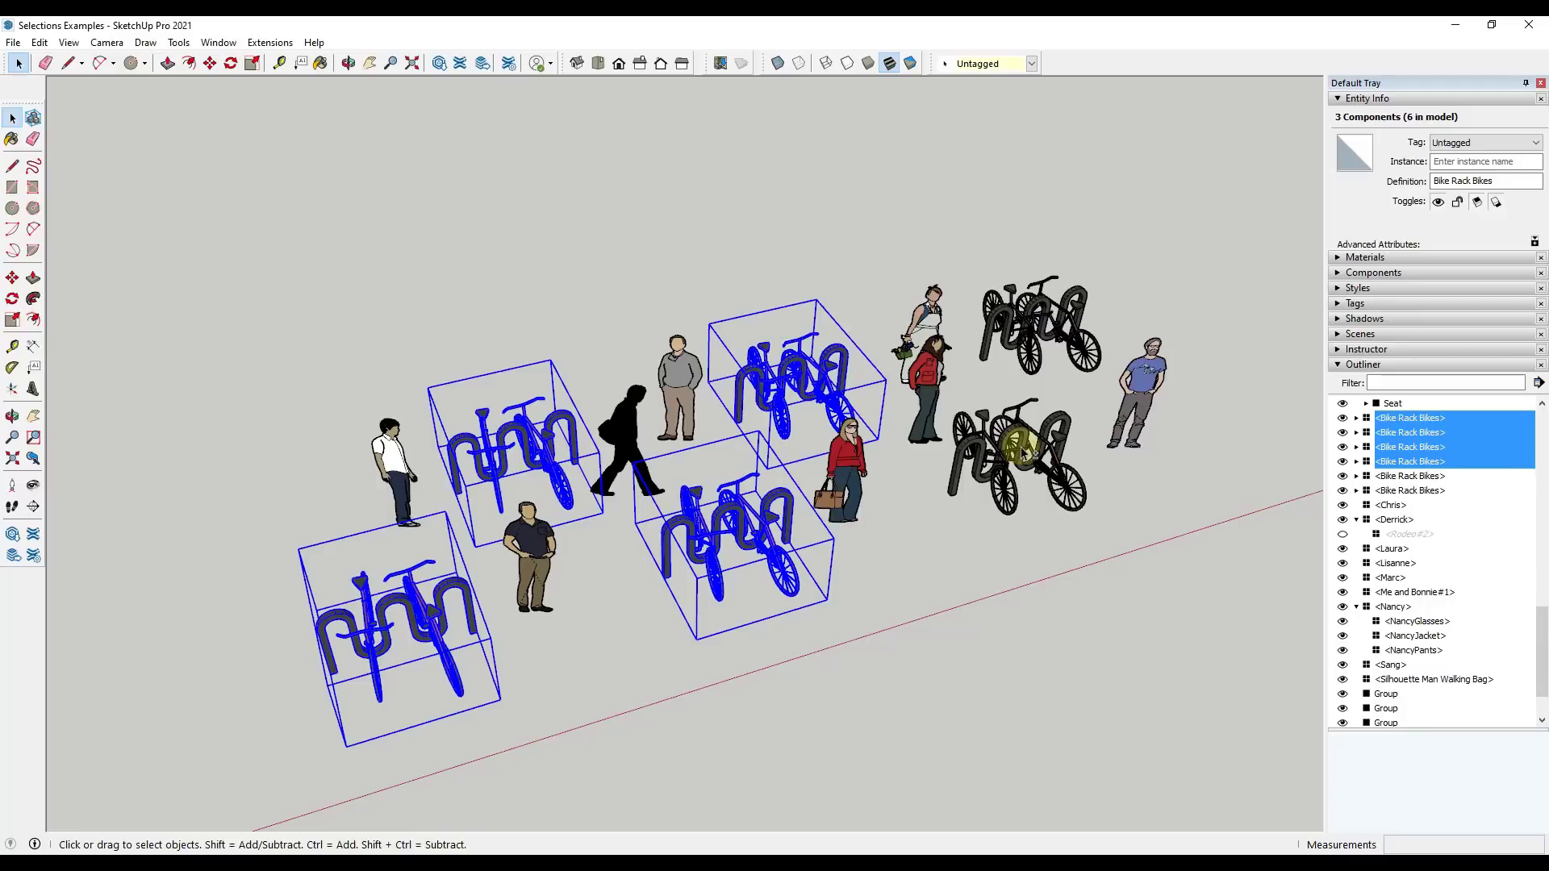
left_click(1021, 446, "ctrl")
left_click(1135, 196)
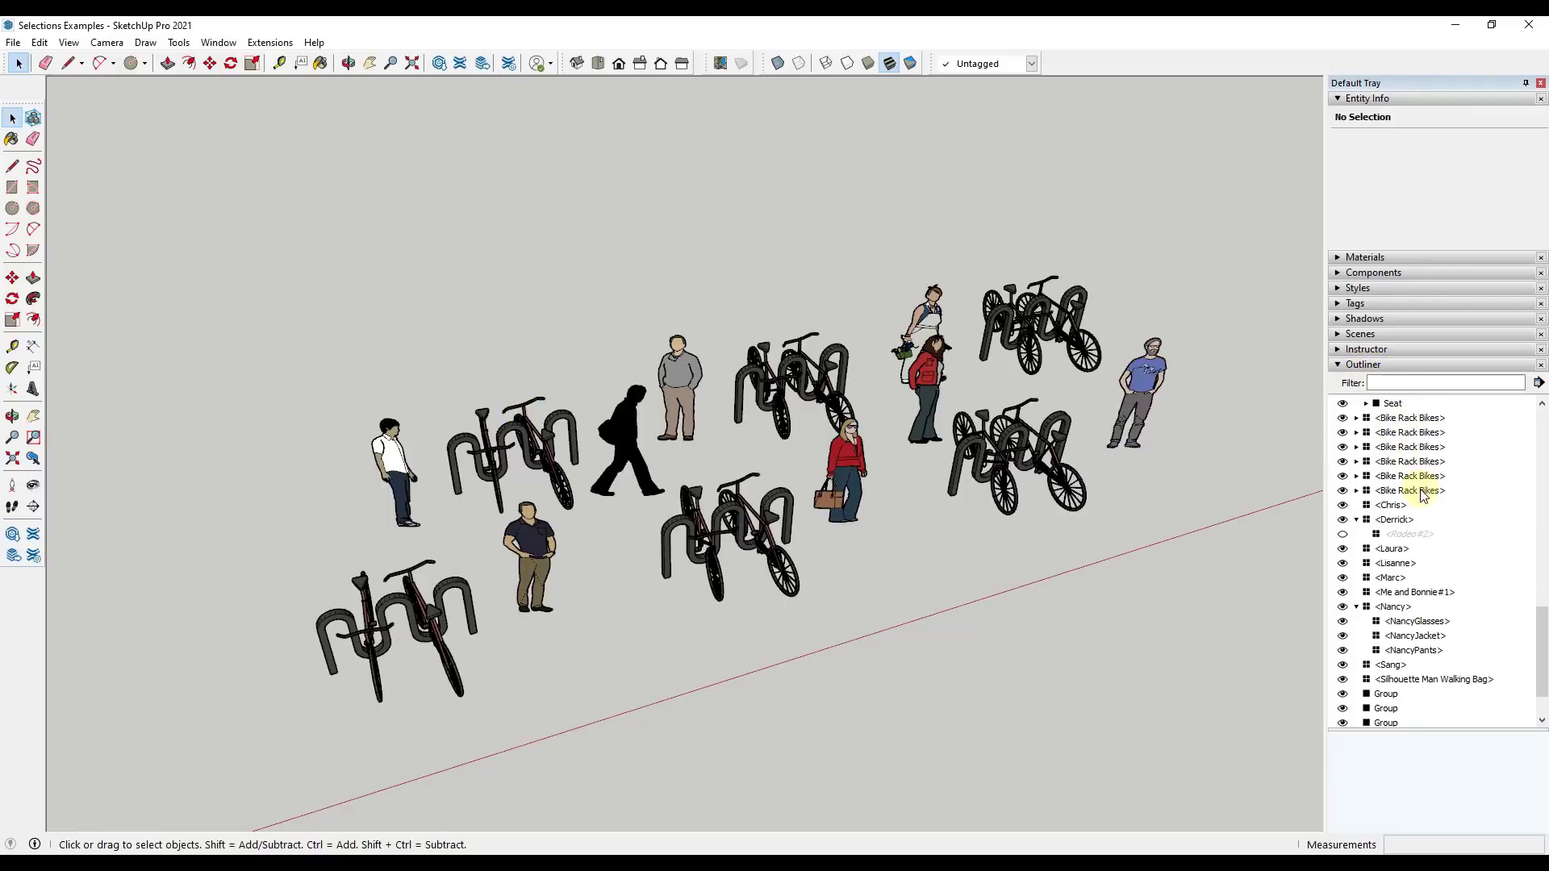
Step: Collapse the expanded clothing entries of a person in the Outliner and select the whole range of six Bike Rack Bikes entries
left_click(1356, 608)
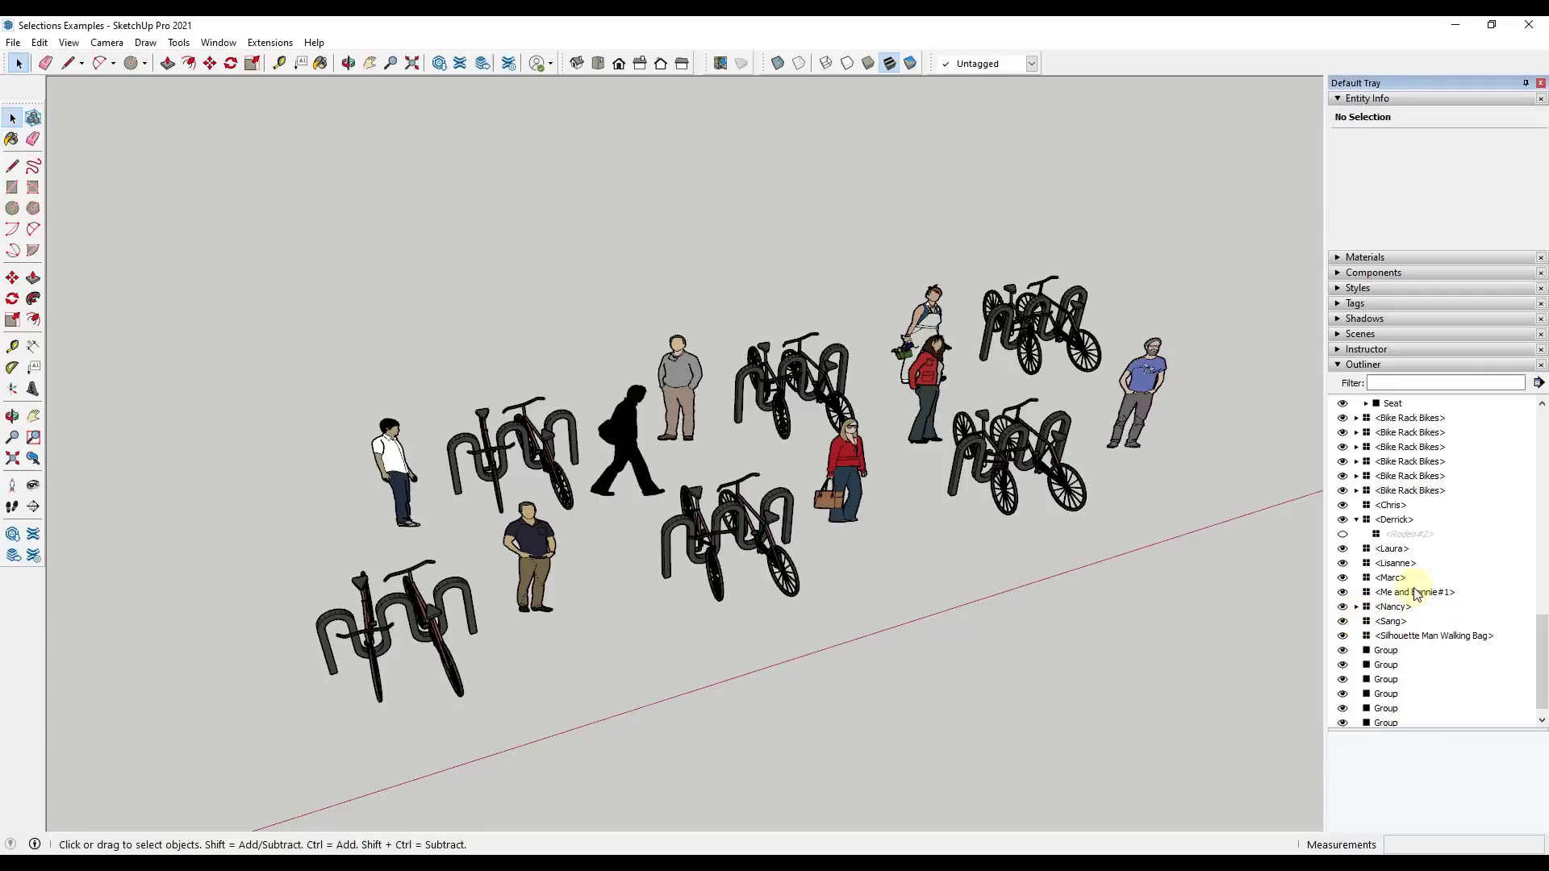
left_click(1410, 418)
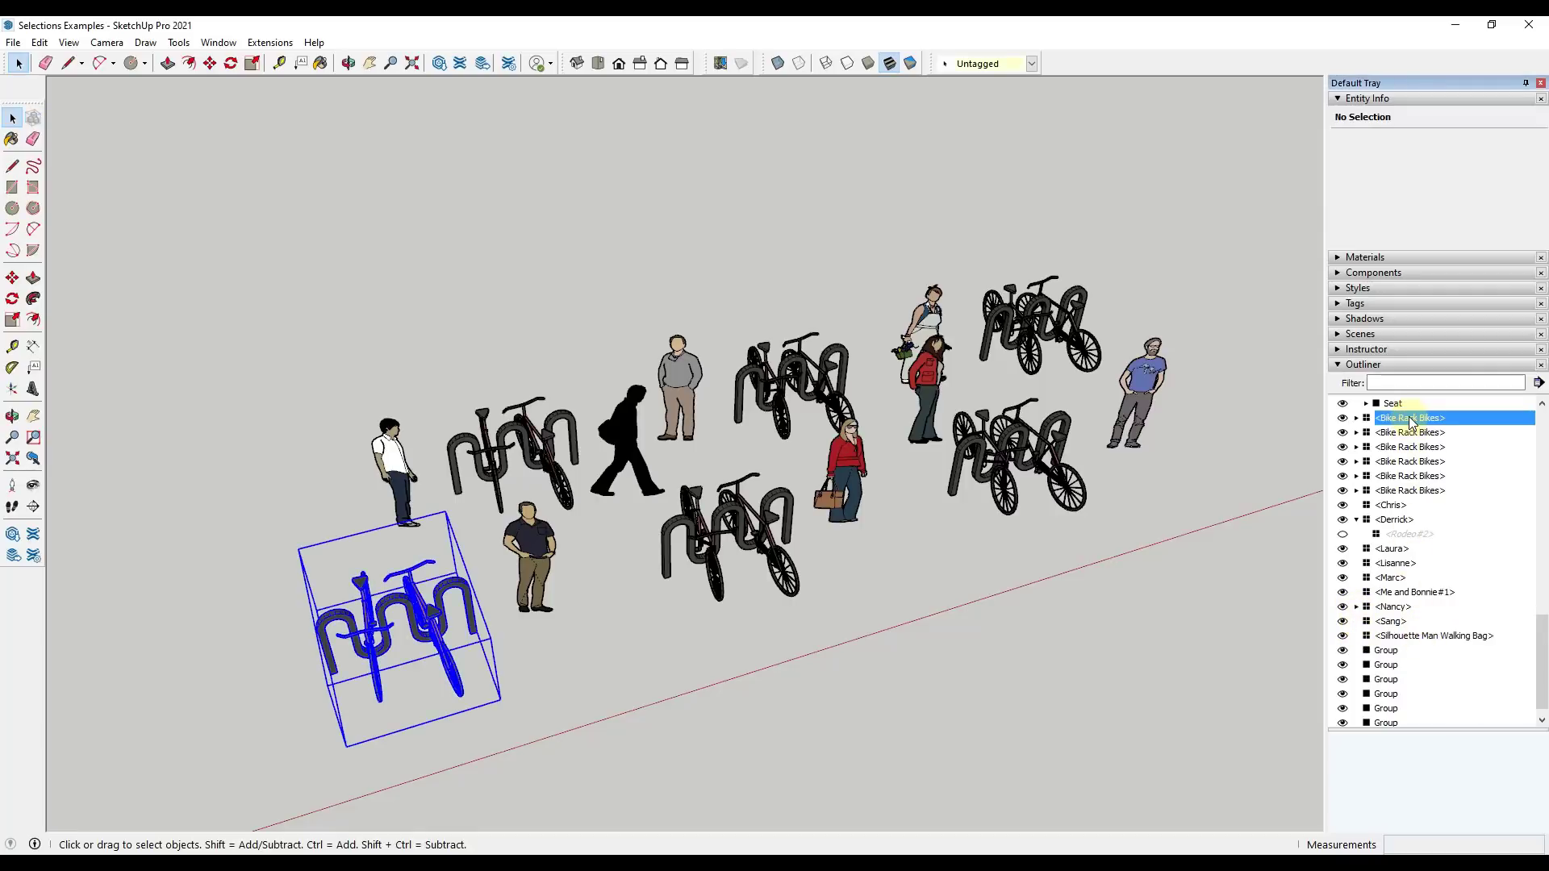
left_click(1421, 490, "shift")
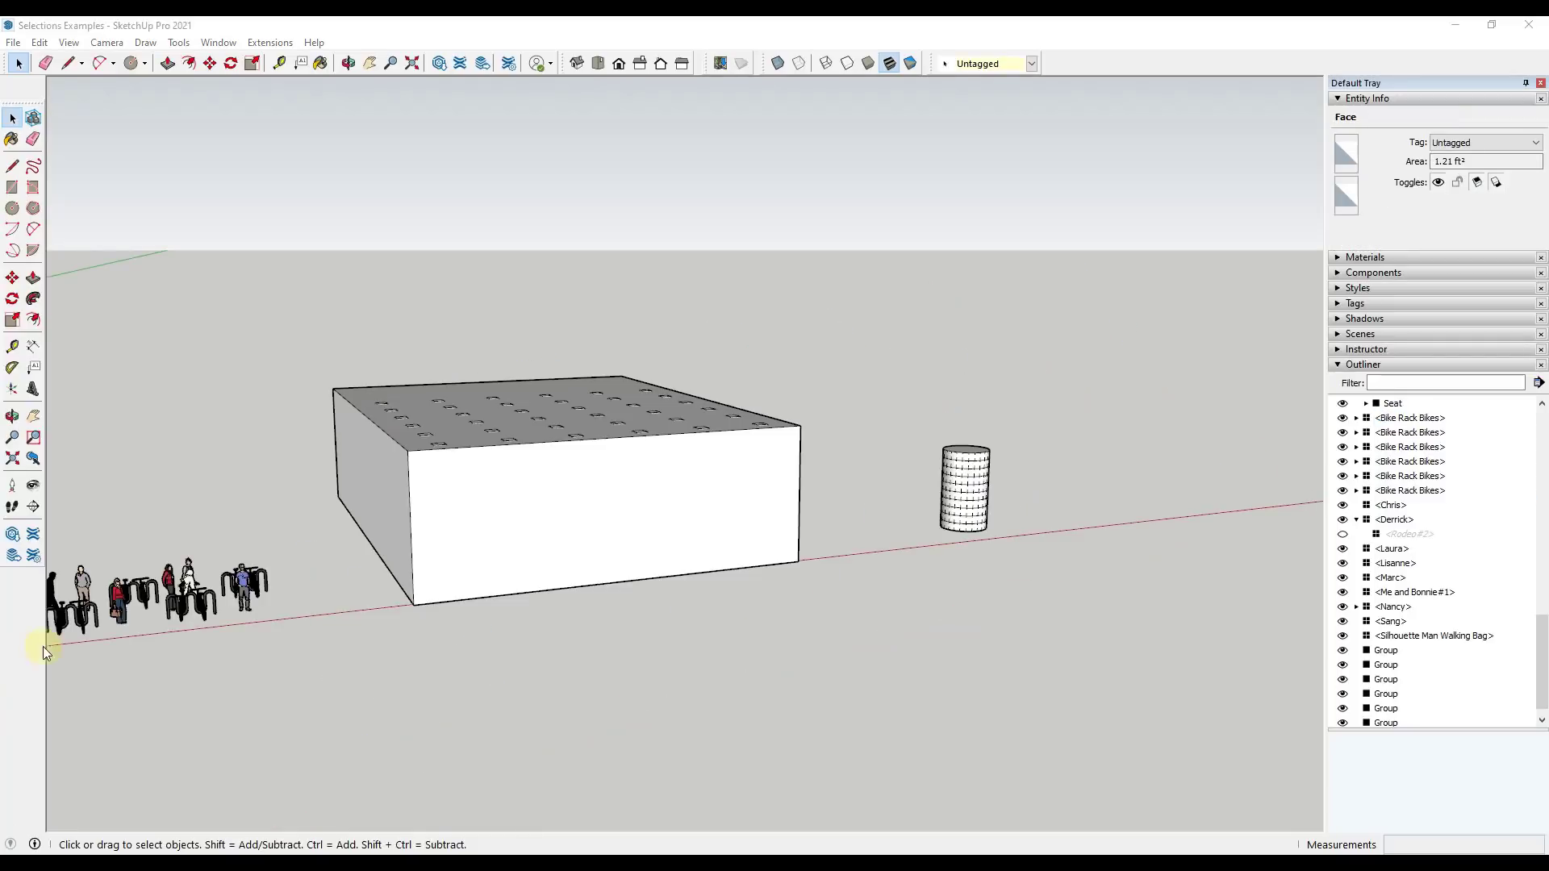
Step: Turn on X-ray to examine the columns inside the large box, and turn it back off
middle_click_drag(881, 404, 646, 414)
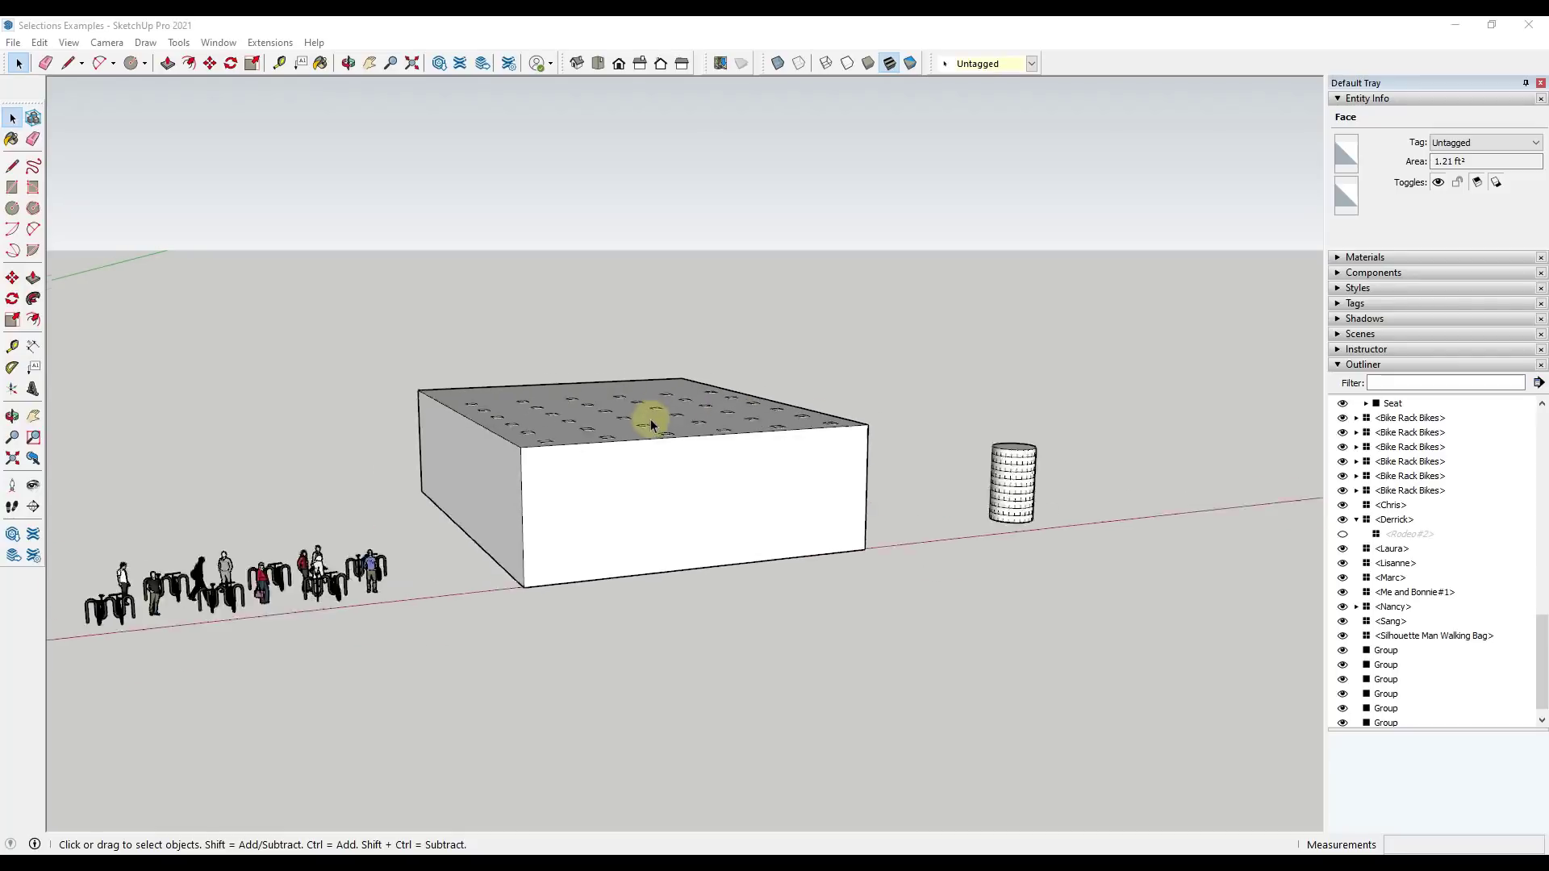
scroll(646, 415, "up", 3)
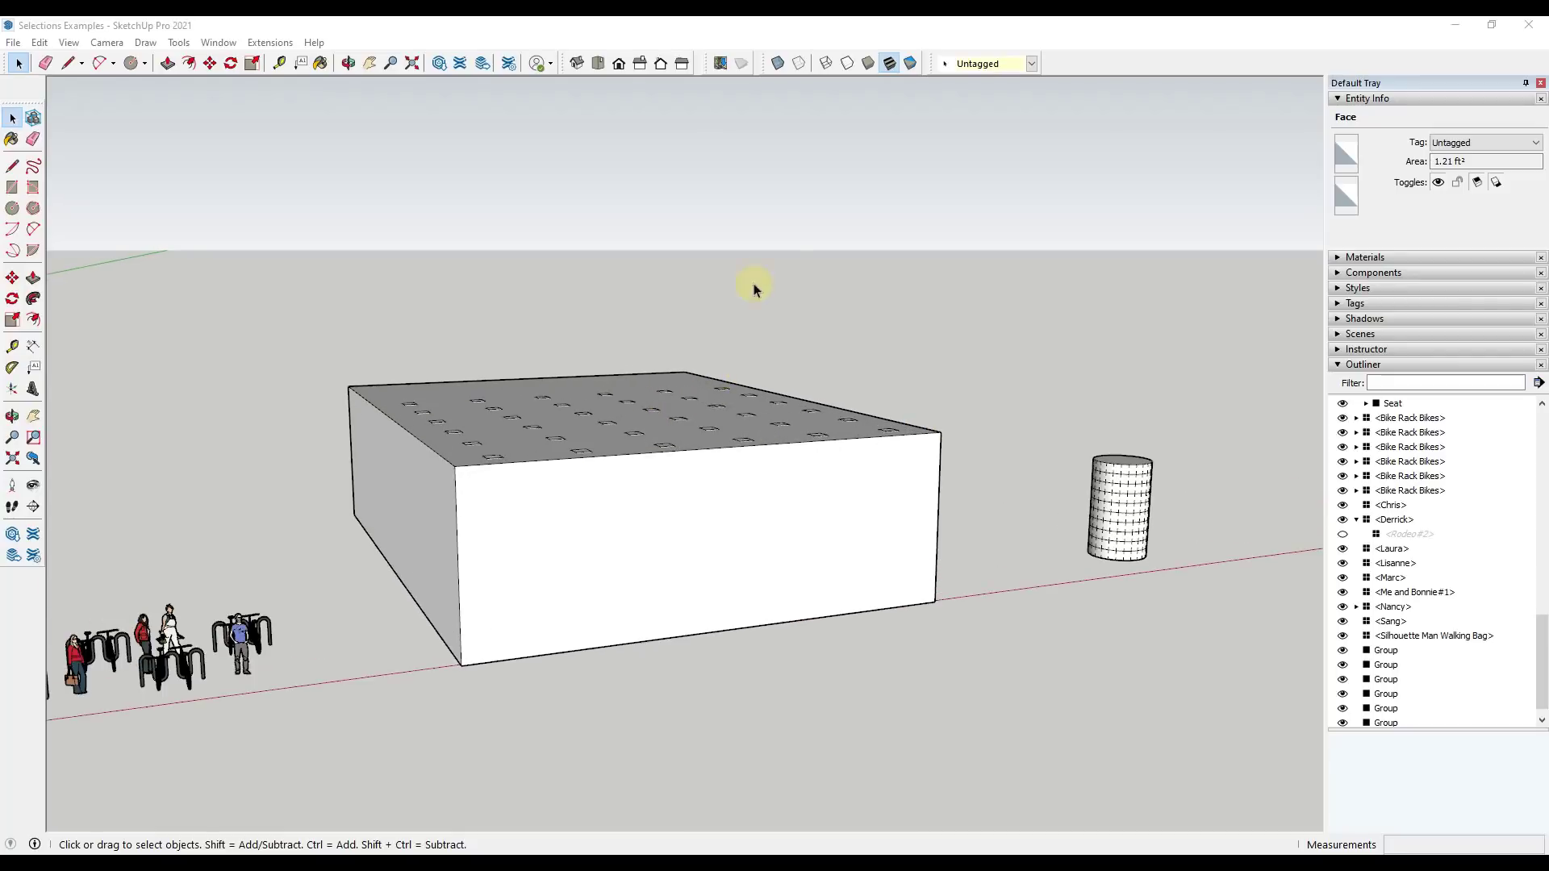
left_click(779, 64)
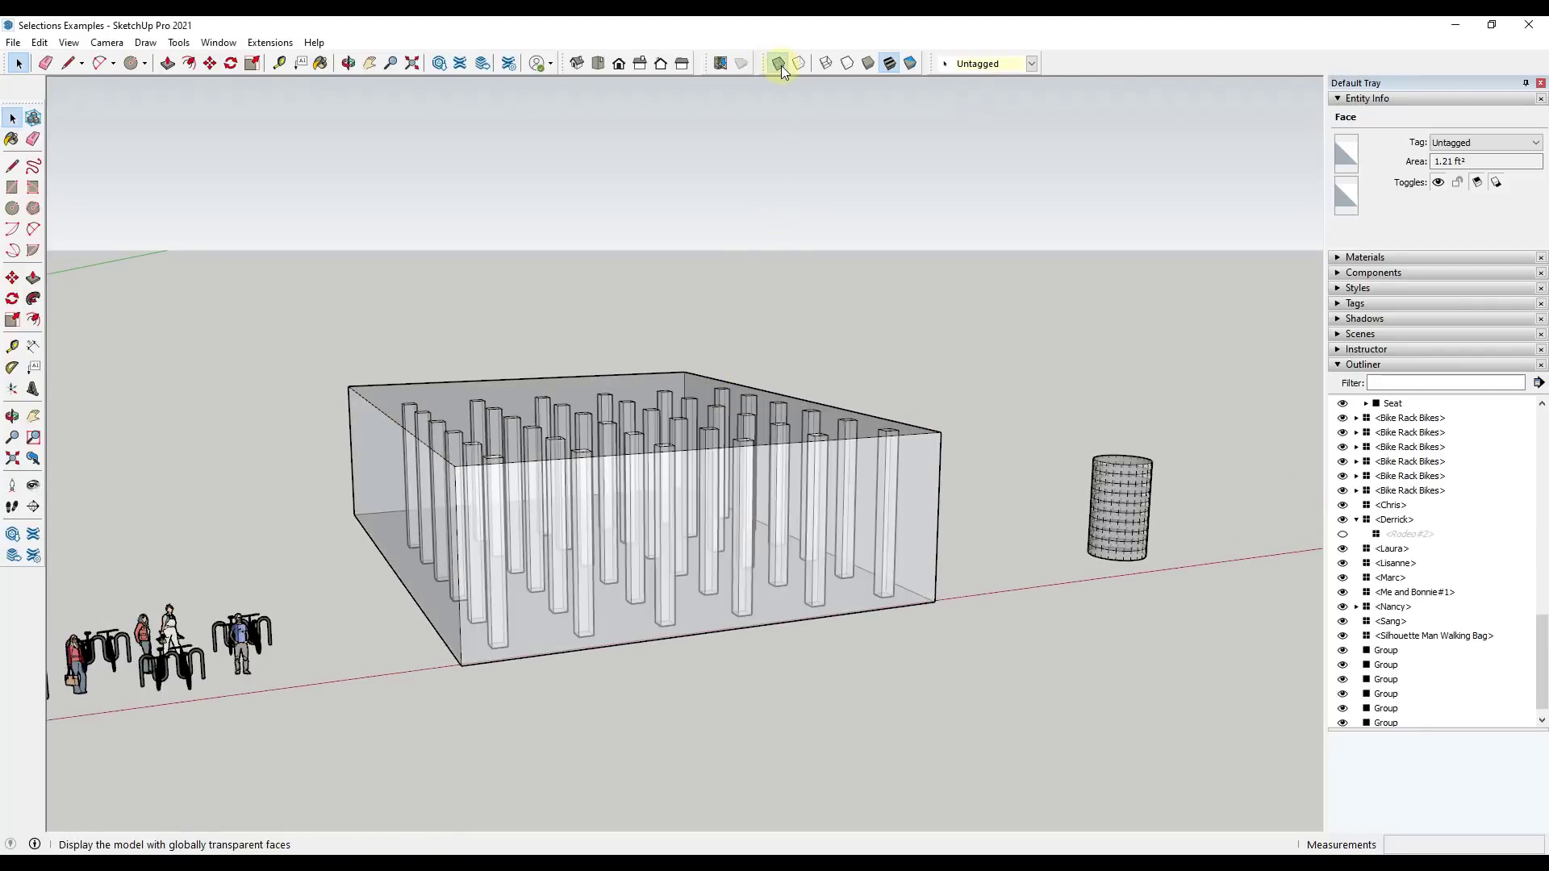
left_click(779, 64)
Step: Window-select part of the large box with its inner columns, and repeat with a larger window around its long front face
middle_click_drag(738, 639, 732, 551)
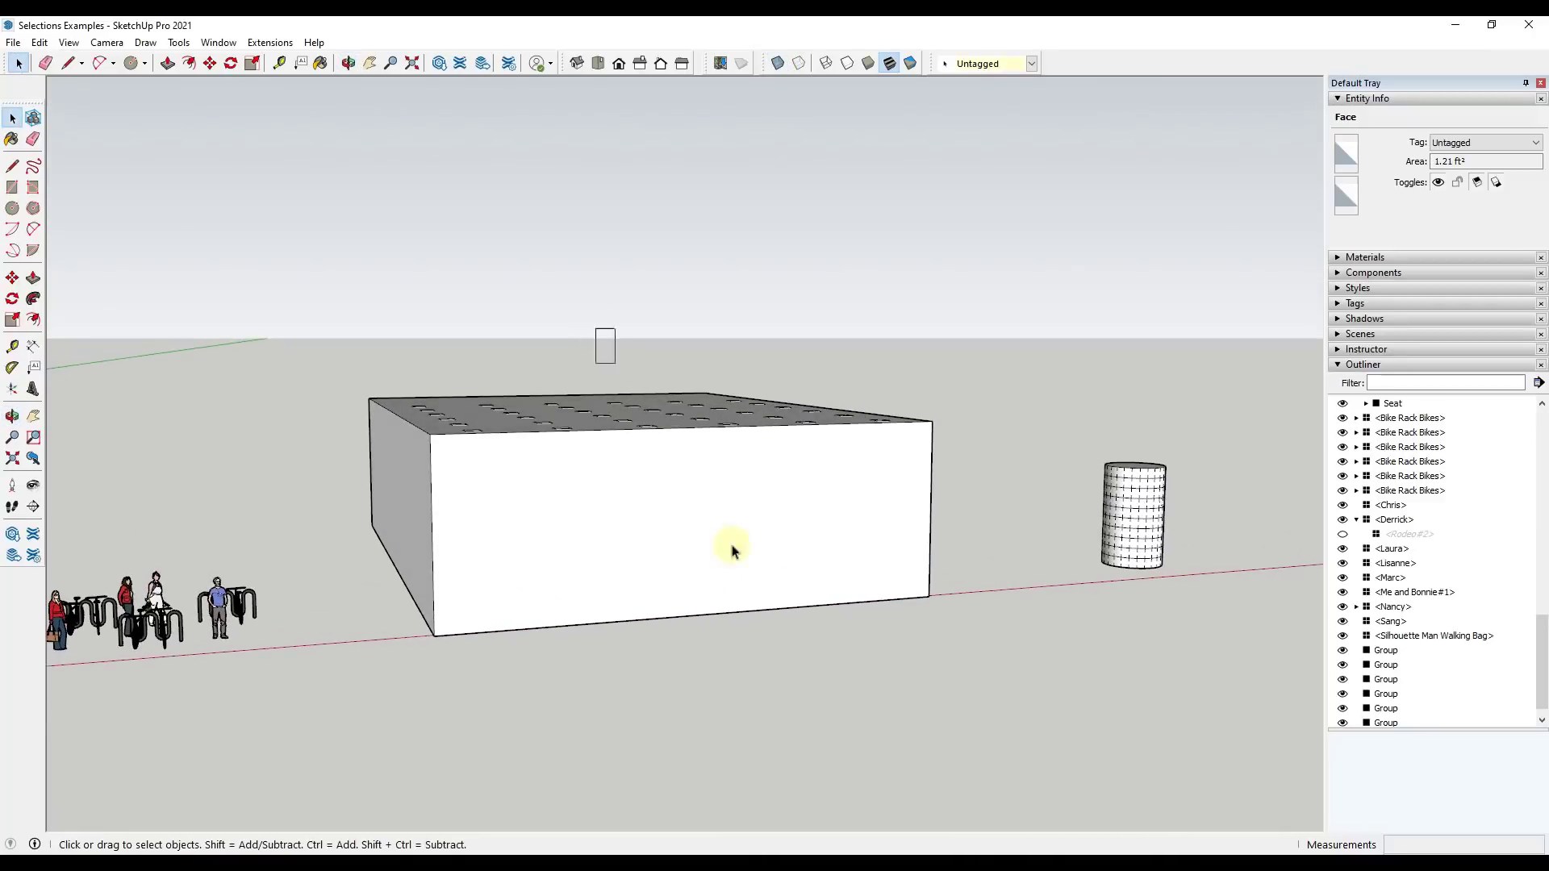
left_click_drag(595, 326, 933, 598)
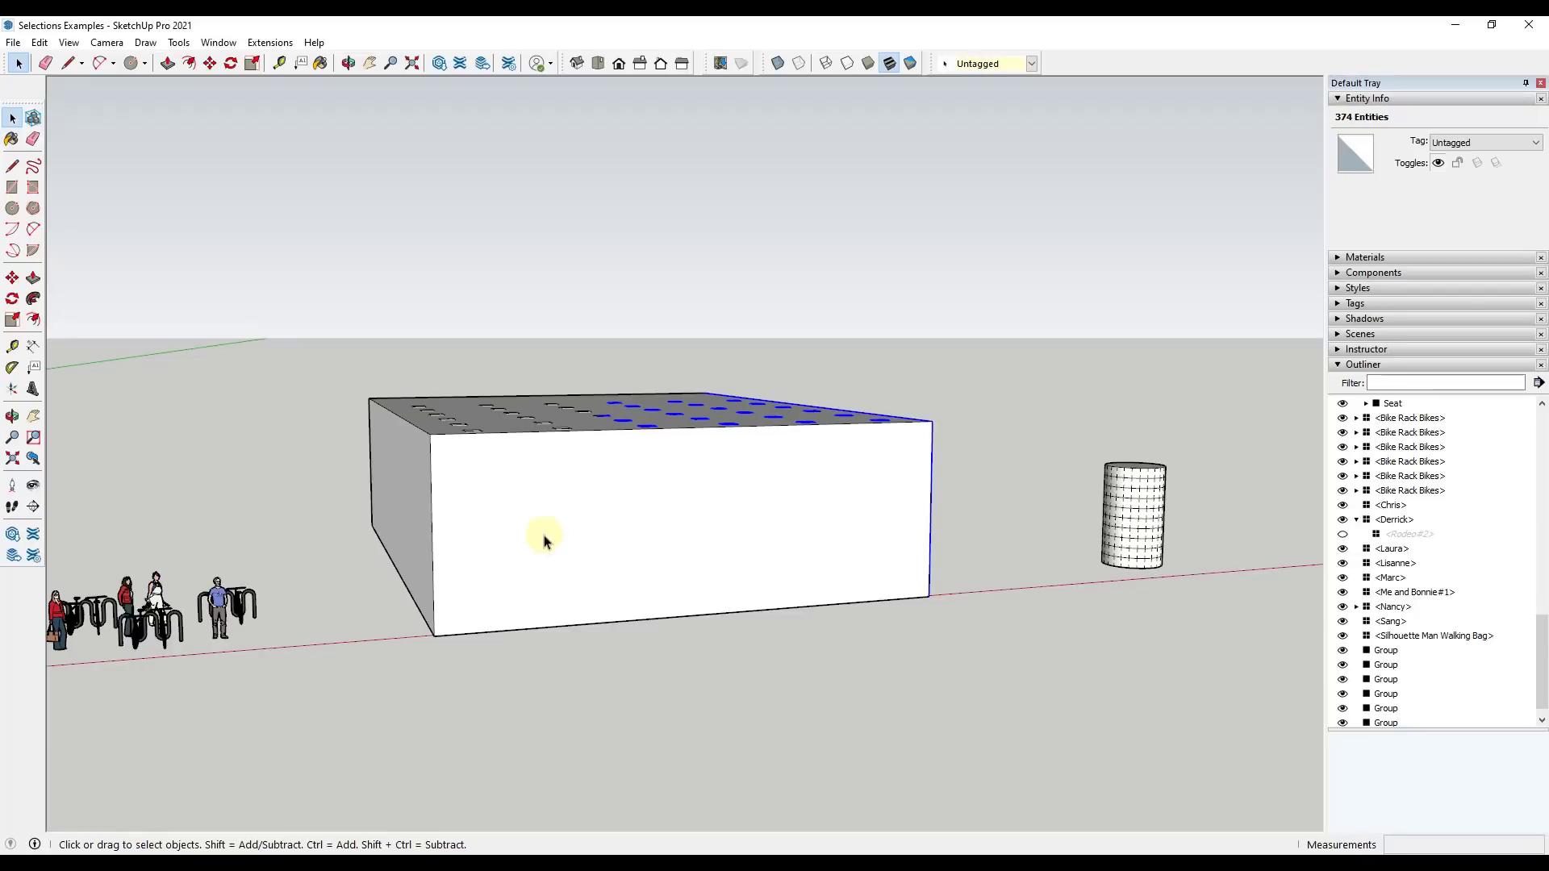
middle_click_drag(504, 562, 621, 564)
left_click_drag(473, 277, 1002, 705)
middle_click_drag(951, 703, 798, 608)
middle_click_drag(912, 546, 864, 533)
key("space")
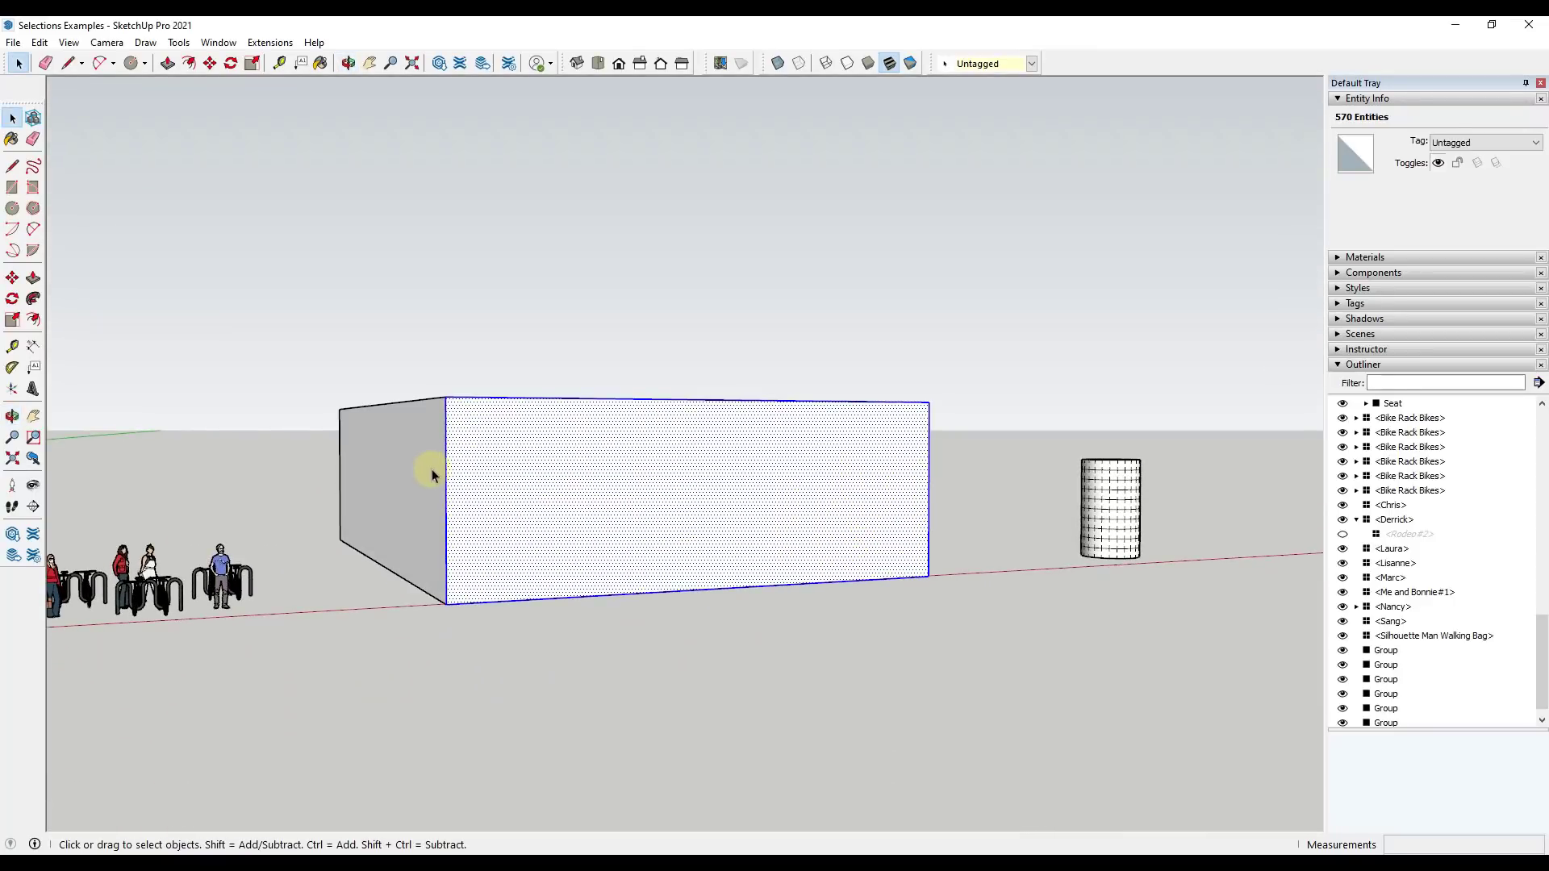
Step: Turn on X-ray and examine from several angles which columns inside the box are selected
left_click(780, 62)
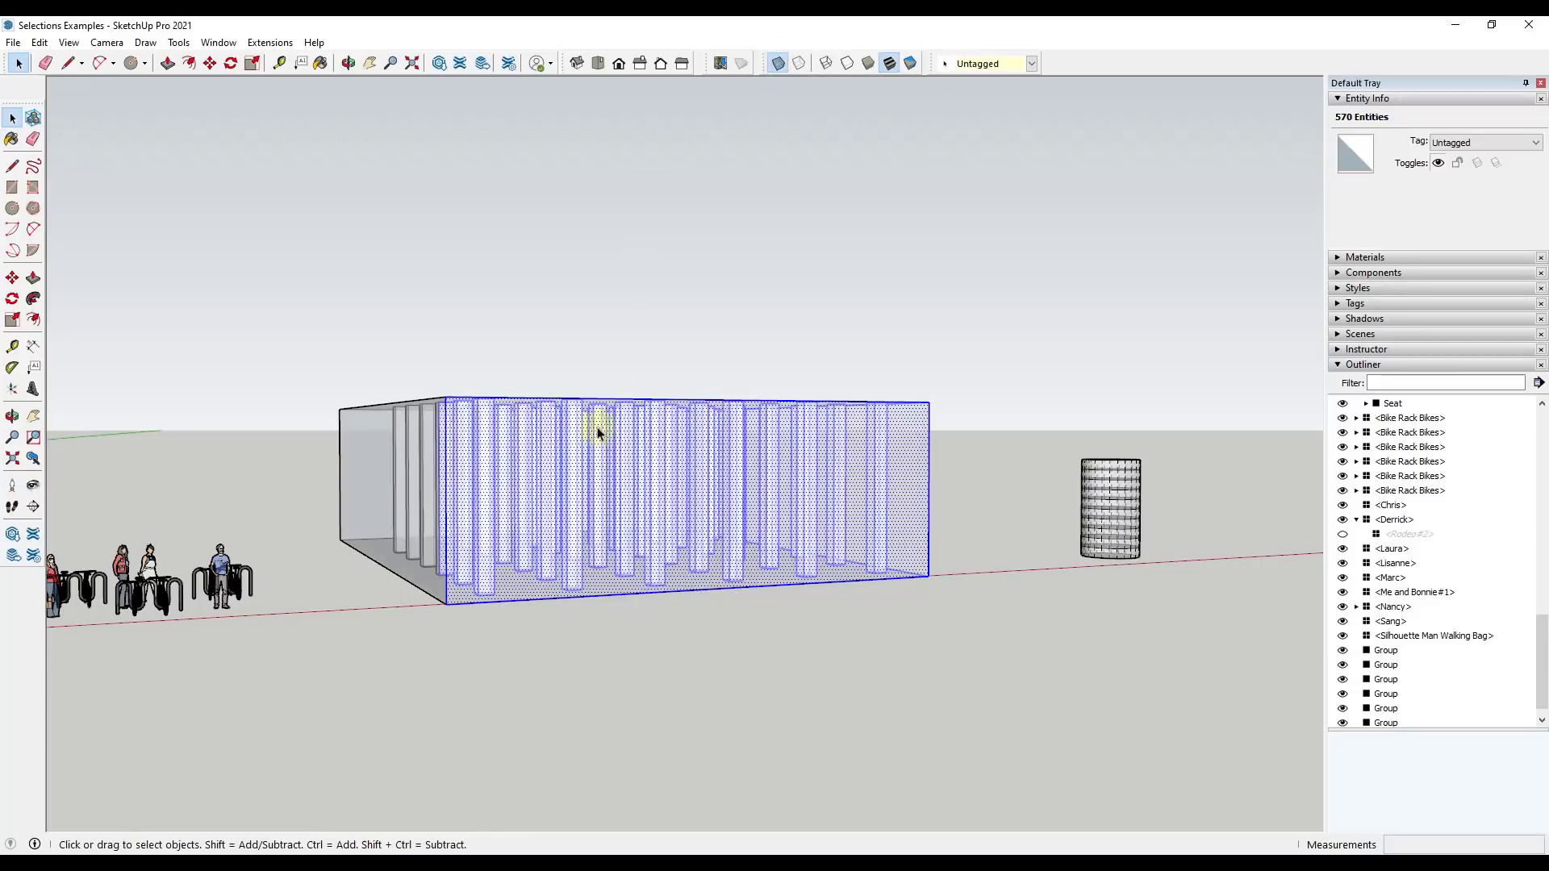
middle_click_drag(597, 506, 439, 608)
scroll(726, 626, "down", 2)
middle_click_drag(726, 626, 603, 179)
Step: Compare the box's selection with X-ray off and on, leave X-ray off, and clear the selection
left_click(781, 66)
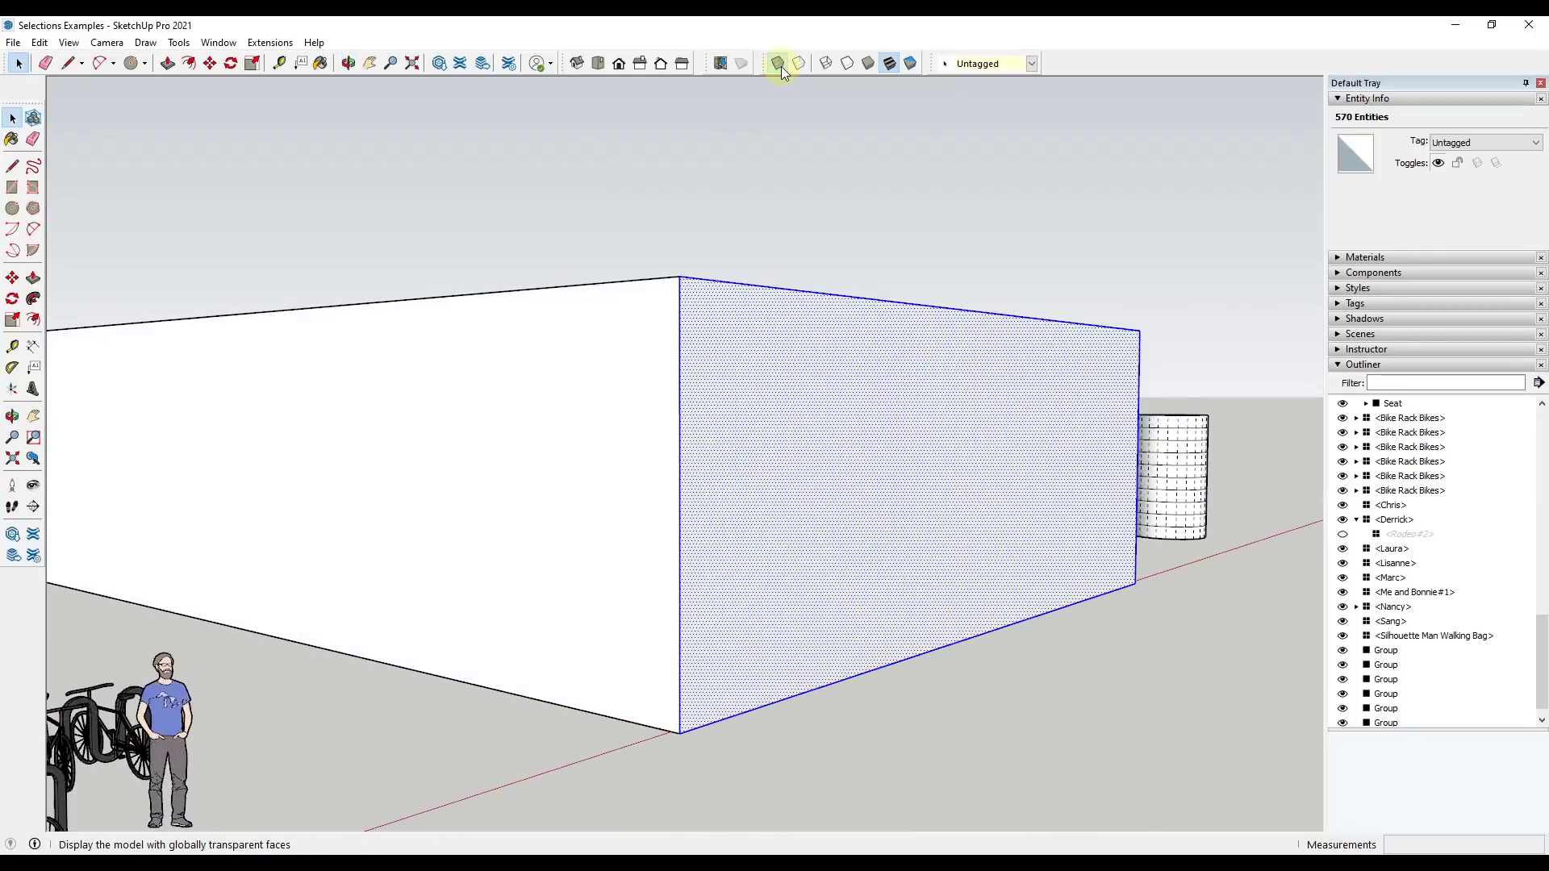
left_click(781, 64)
left_click(781, 63)
left_click(782, 63)
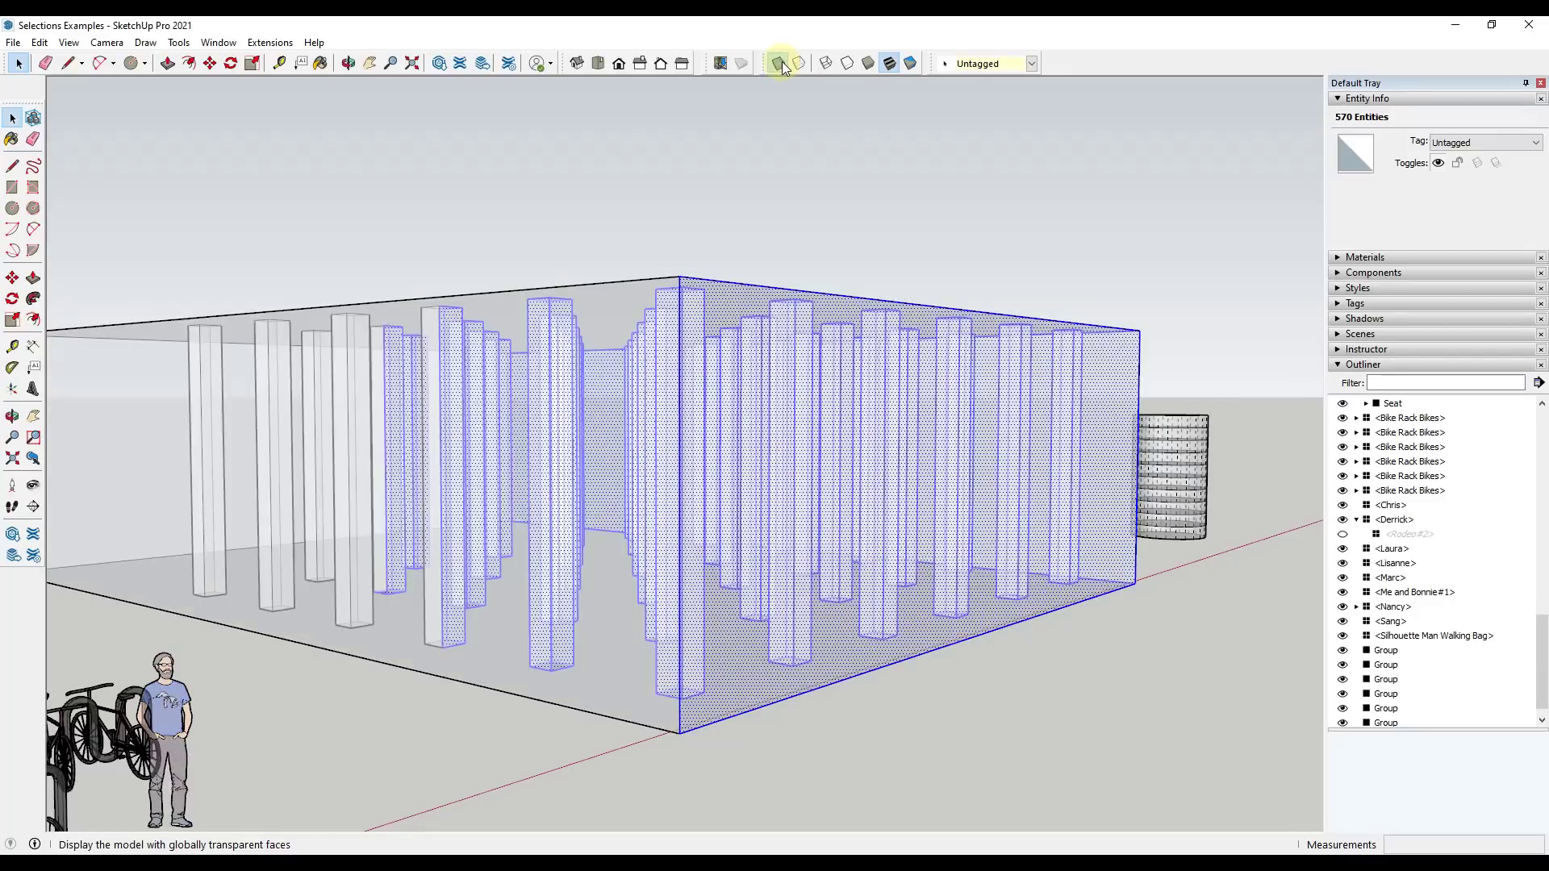
middle_click_drag(512, 495, 486, 517)
left_click(777, 65)
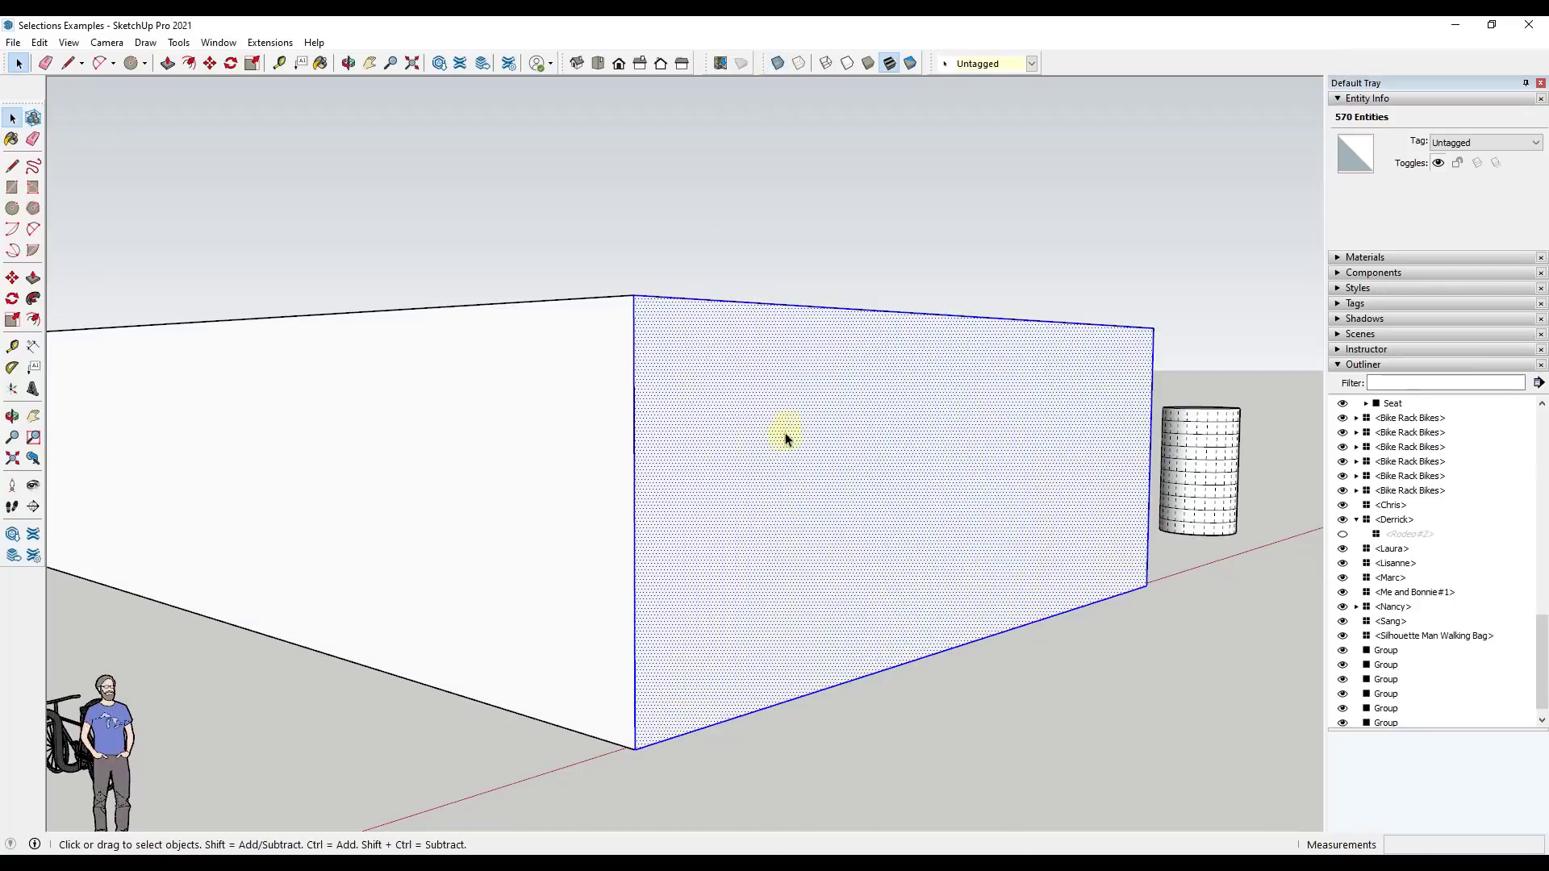
middle_click_drag(788, 432, 524, 589)
key("ctrl+t")
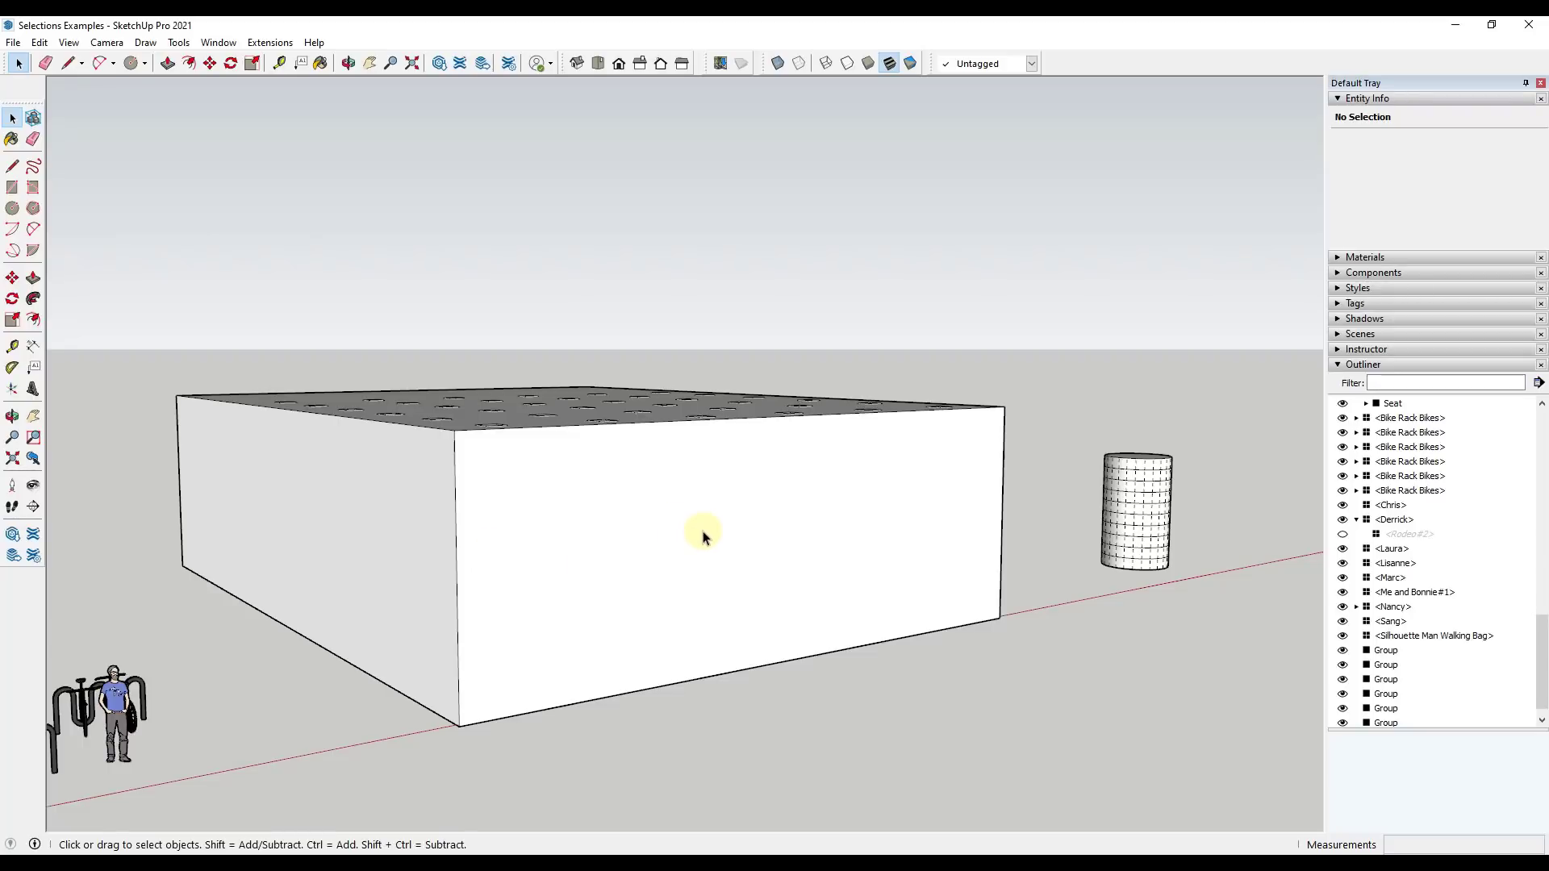
Step: Turn on the display of hidden geometry for the cylinder and the wavy surface
scroll(1265, 536, "up", 3)
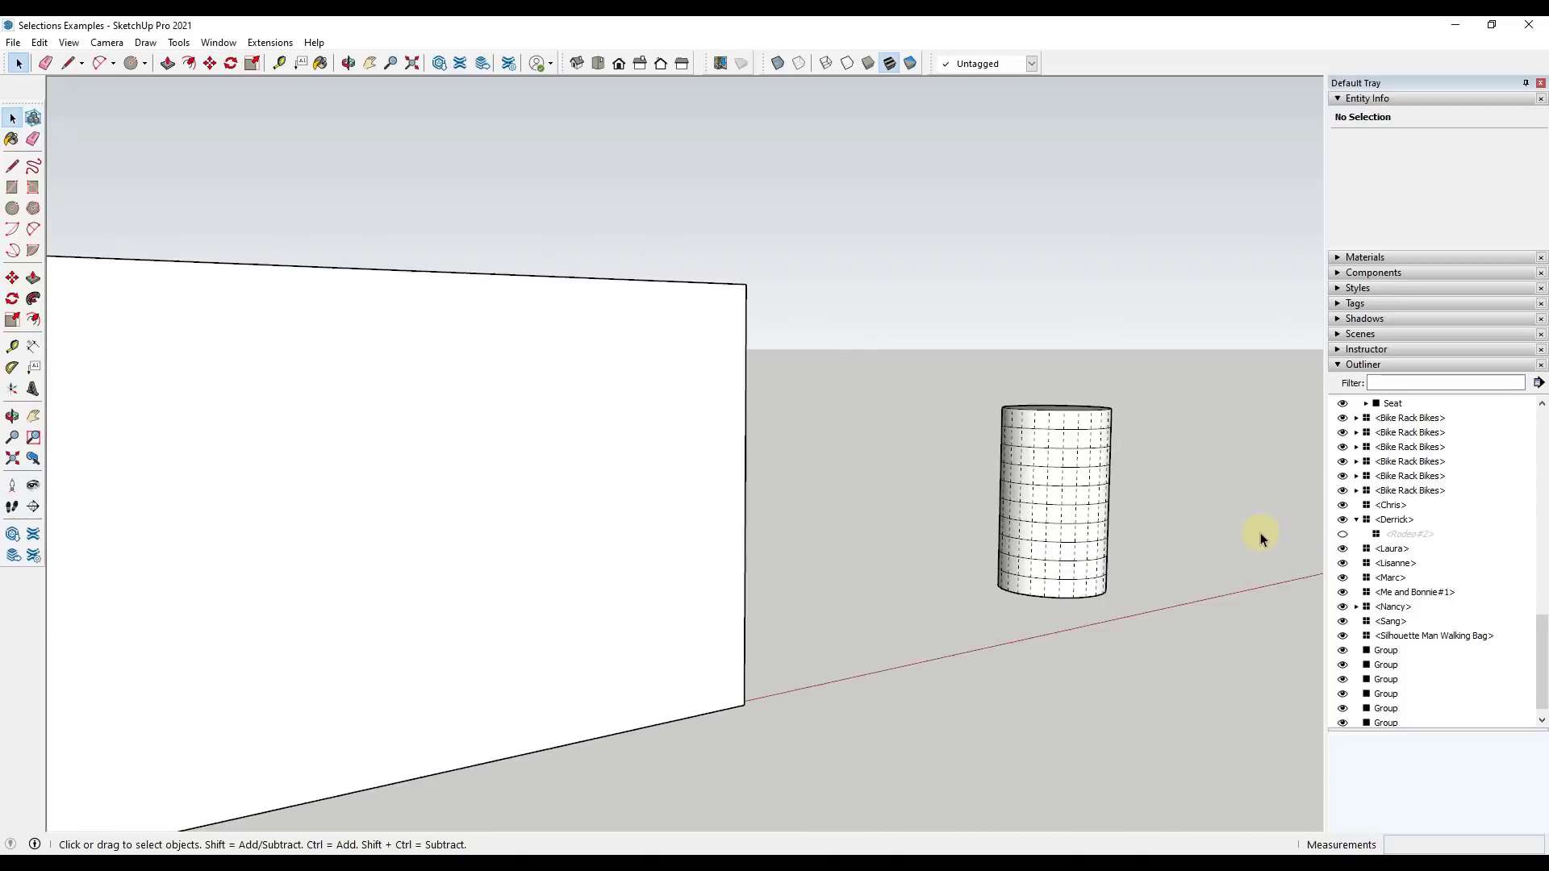
middle_click_drag(1262, 536, 1033, 634)
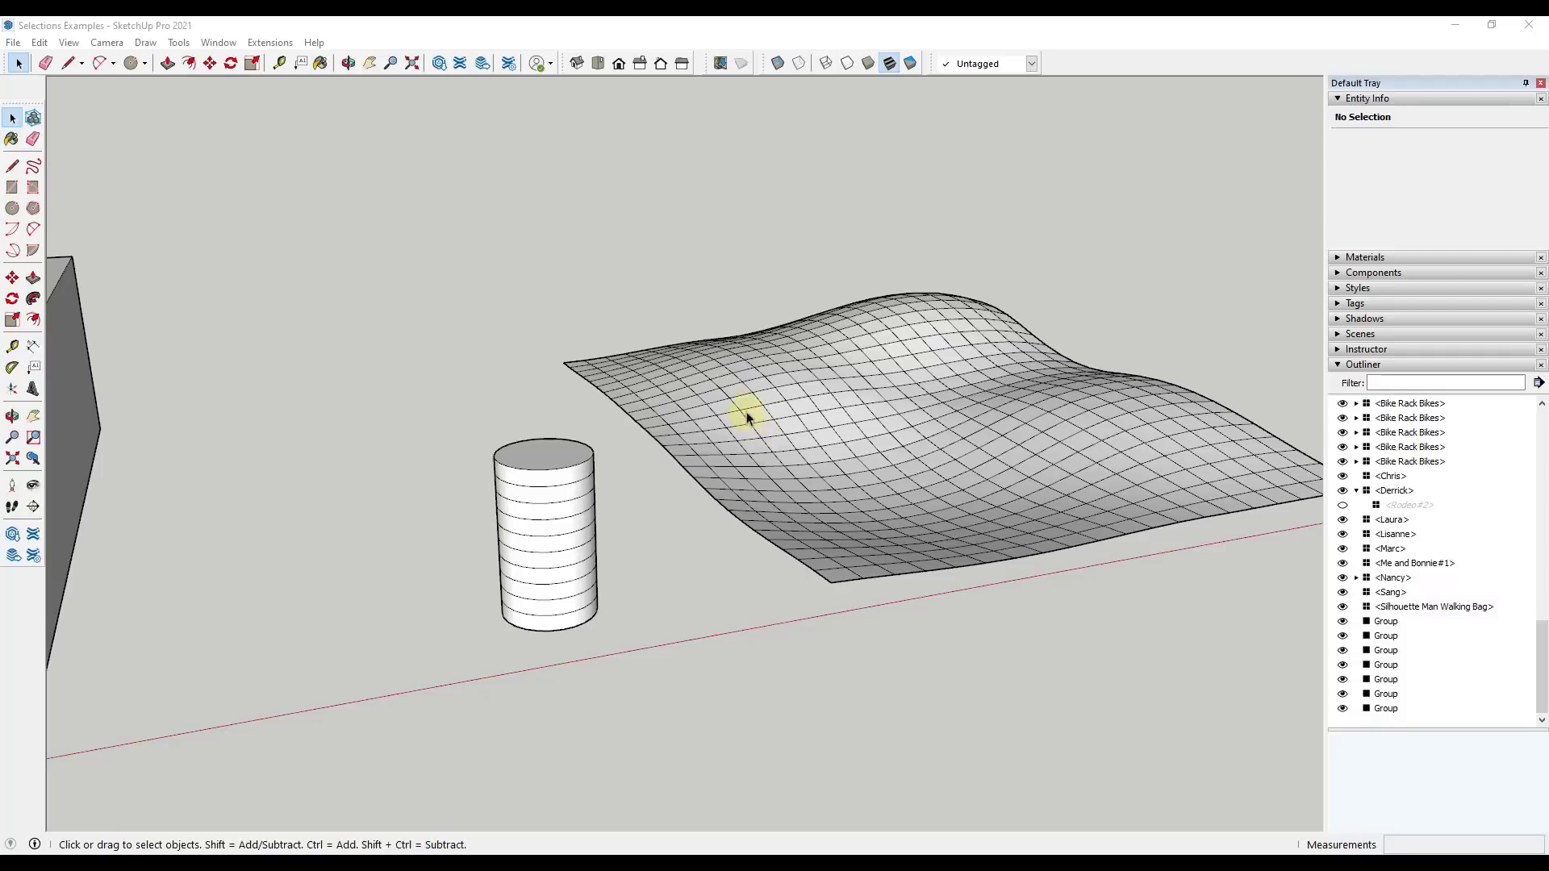
middle_click_drag(739, 411, 592, 448)
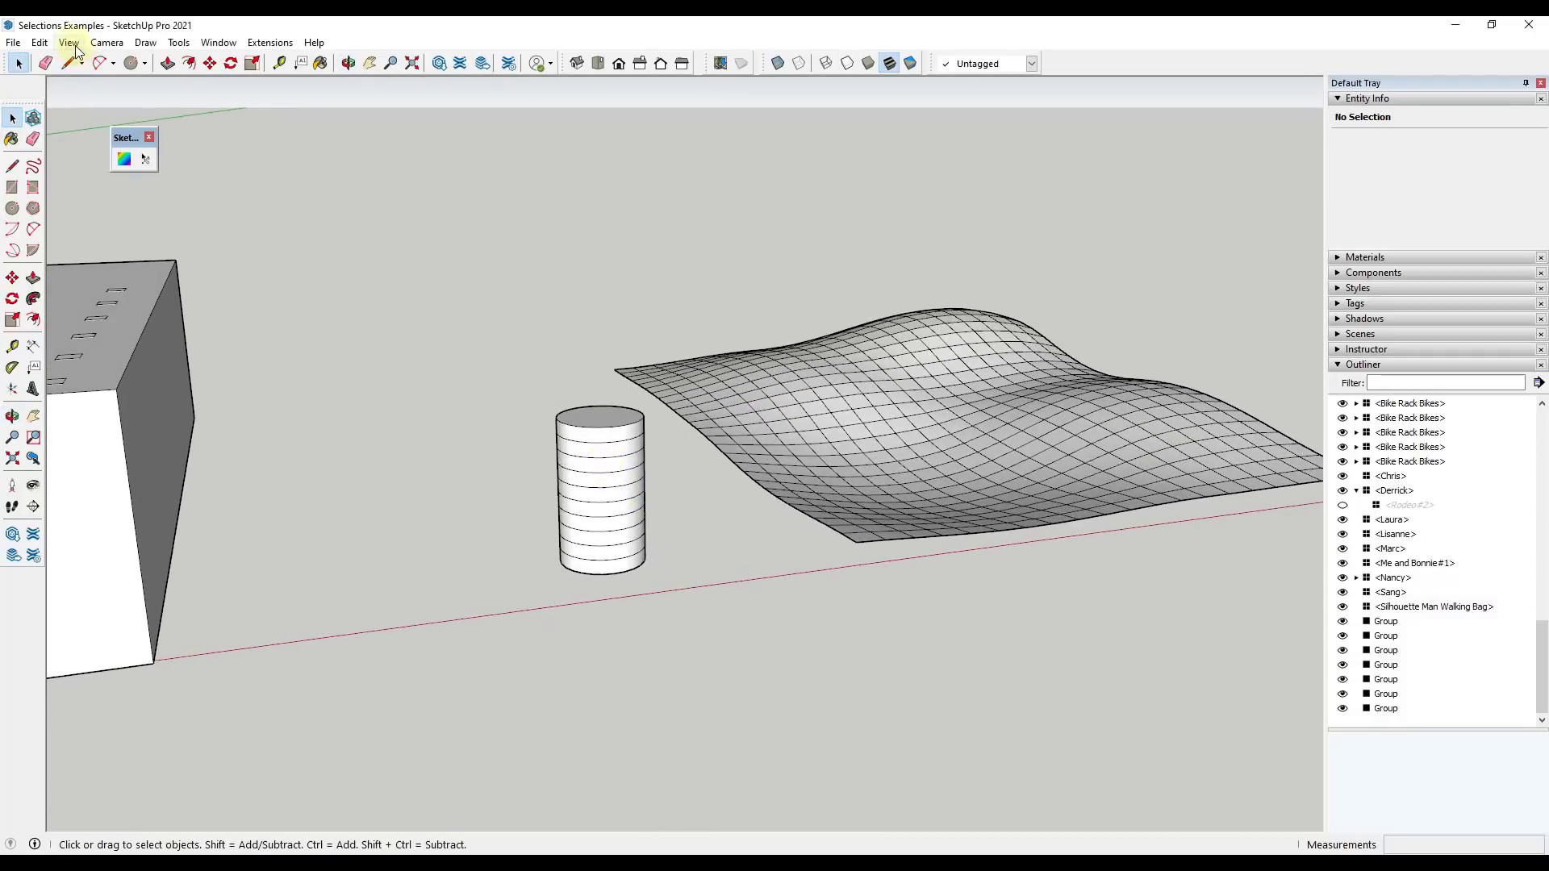
left_click(69, 42)
left_click(108, 110)
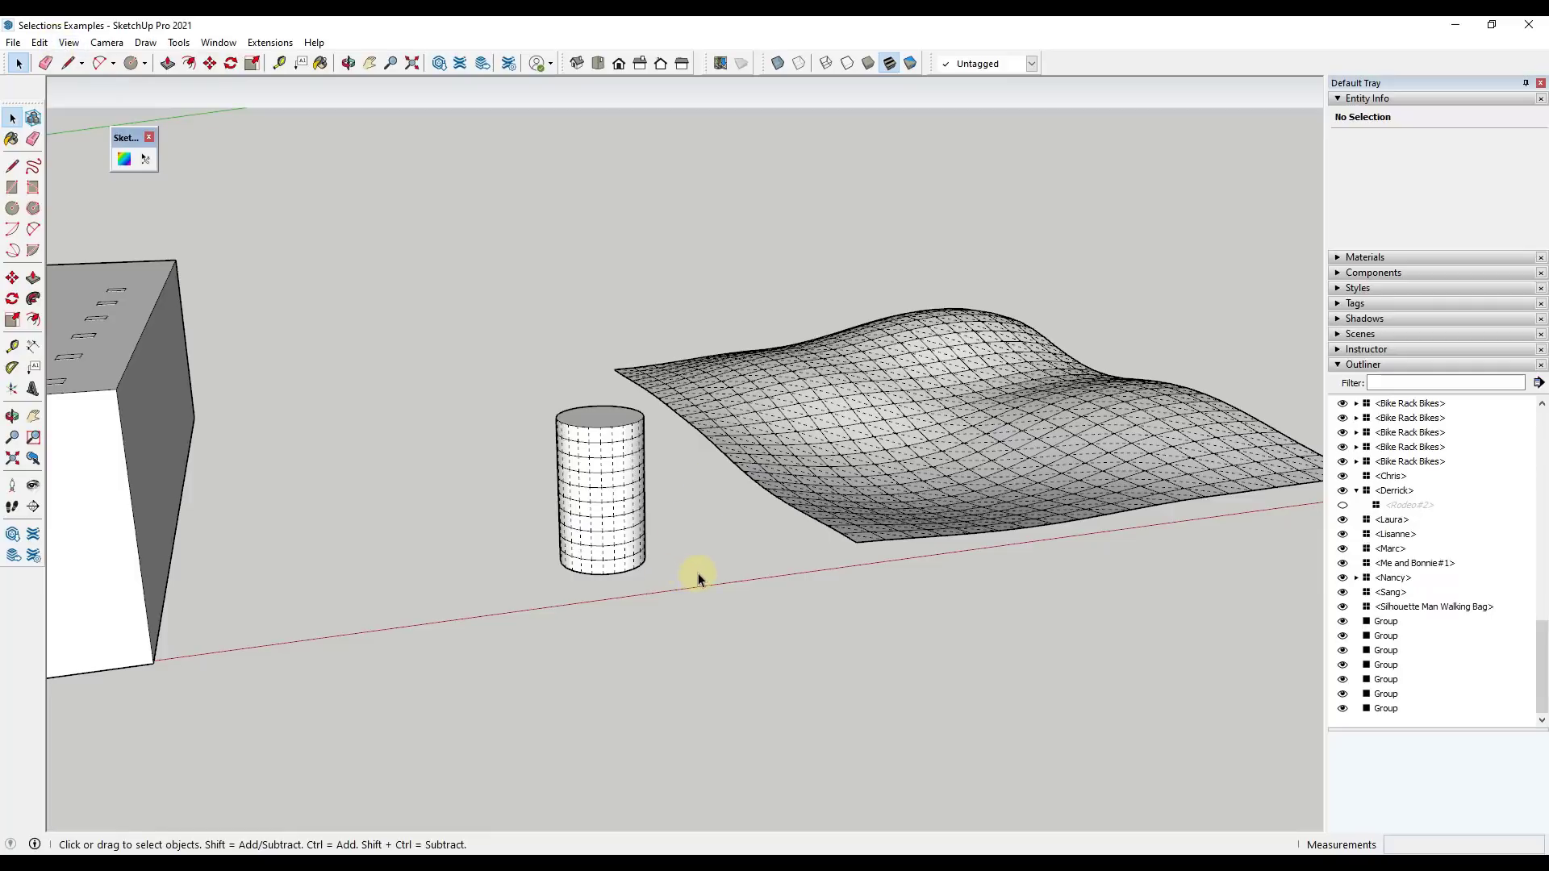
Step: Select a single face on the cylinder's side, and replace it with a window selection of the entire cylinder
scroll(591, 491, "up", 2)
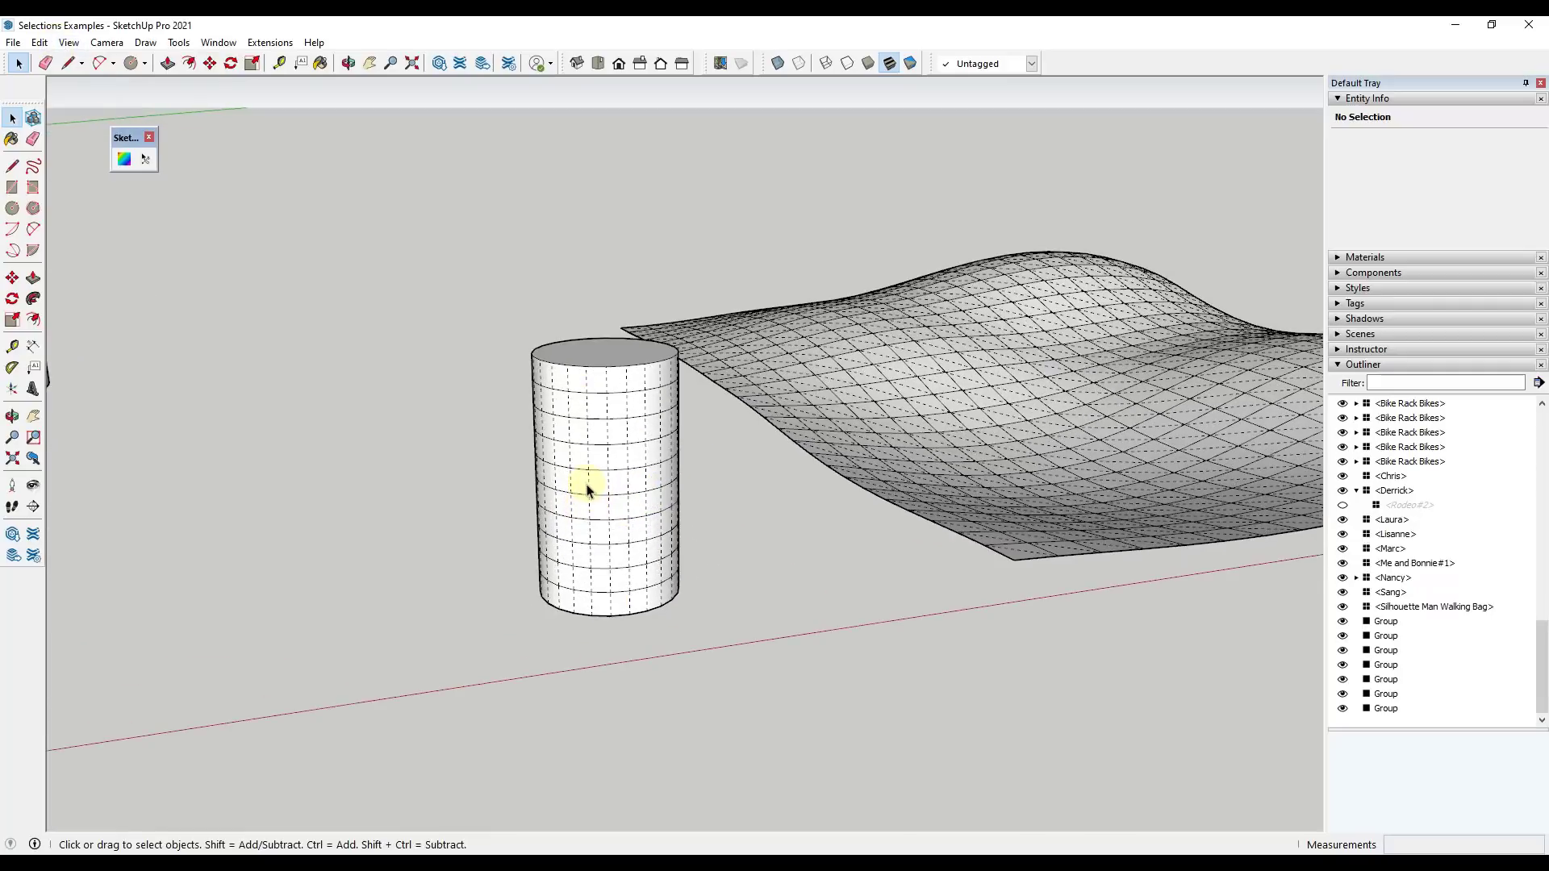
left_click(586, 487)
scroll(597, 489, "up", 2)
middle_click_drag(601, 479, 681, 442)
scroll(626, 463, "down", 3)
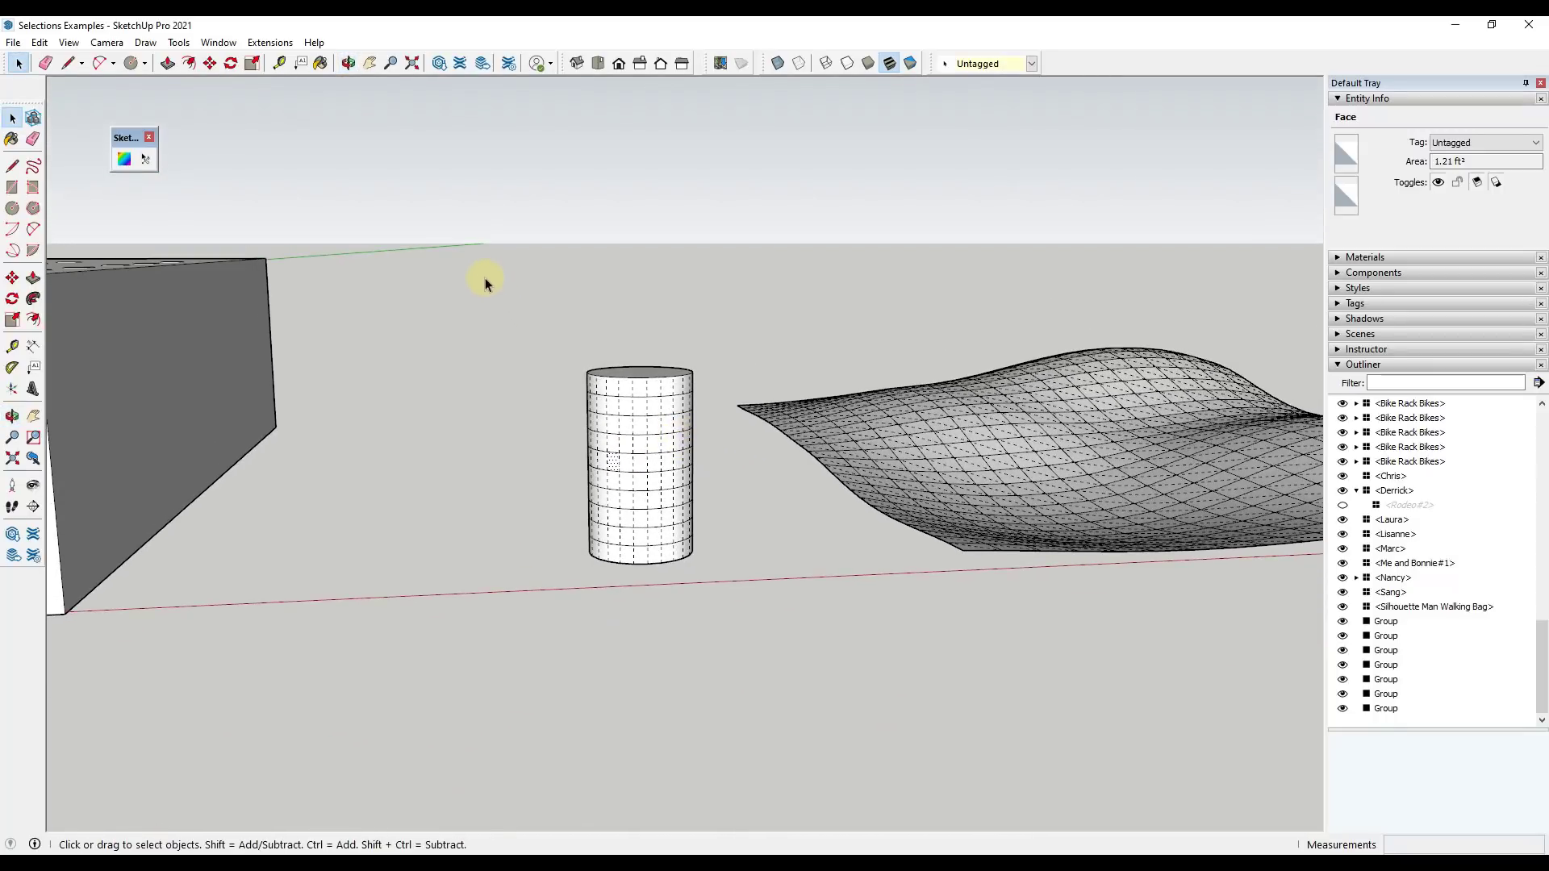
left_click_drag(474, 269, 715, 631)
scroll(726, 387, "up", 3)
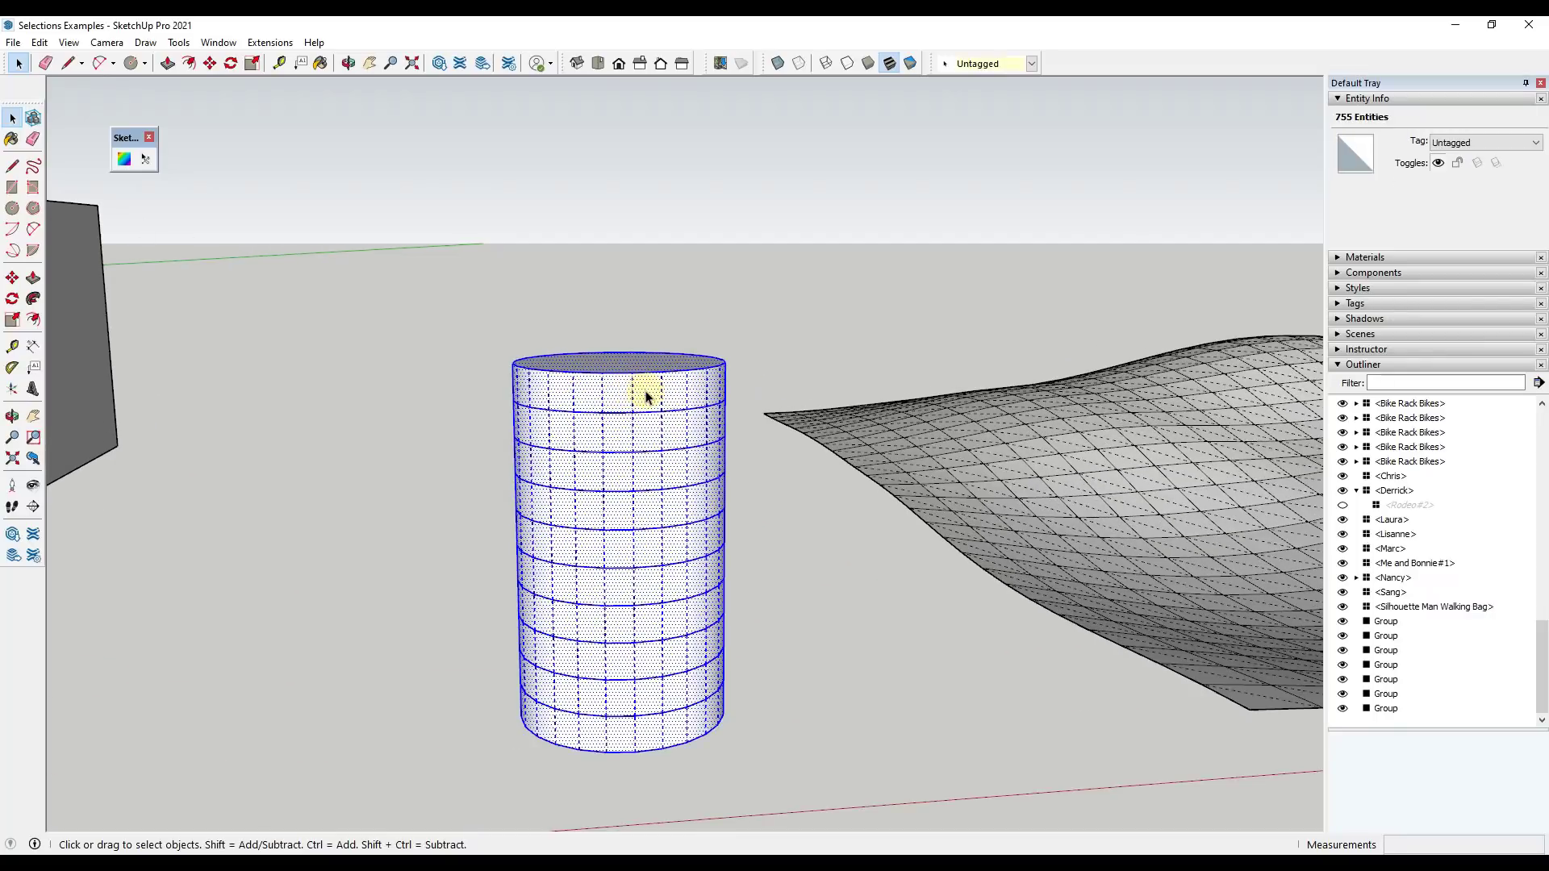
left_click_drag(404, 287, 733, 807)
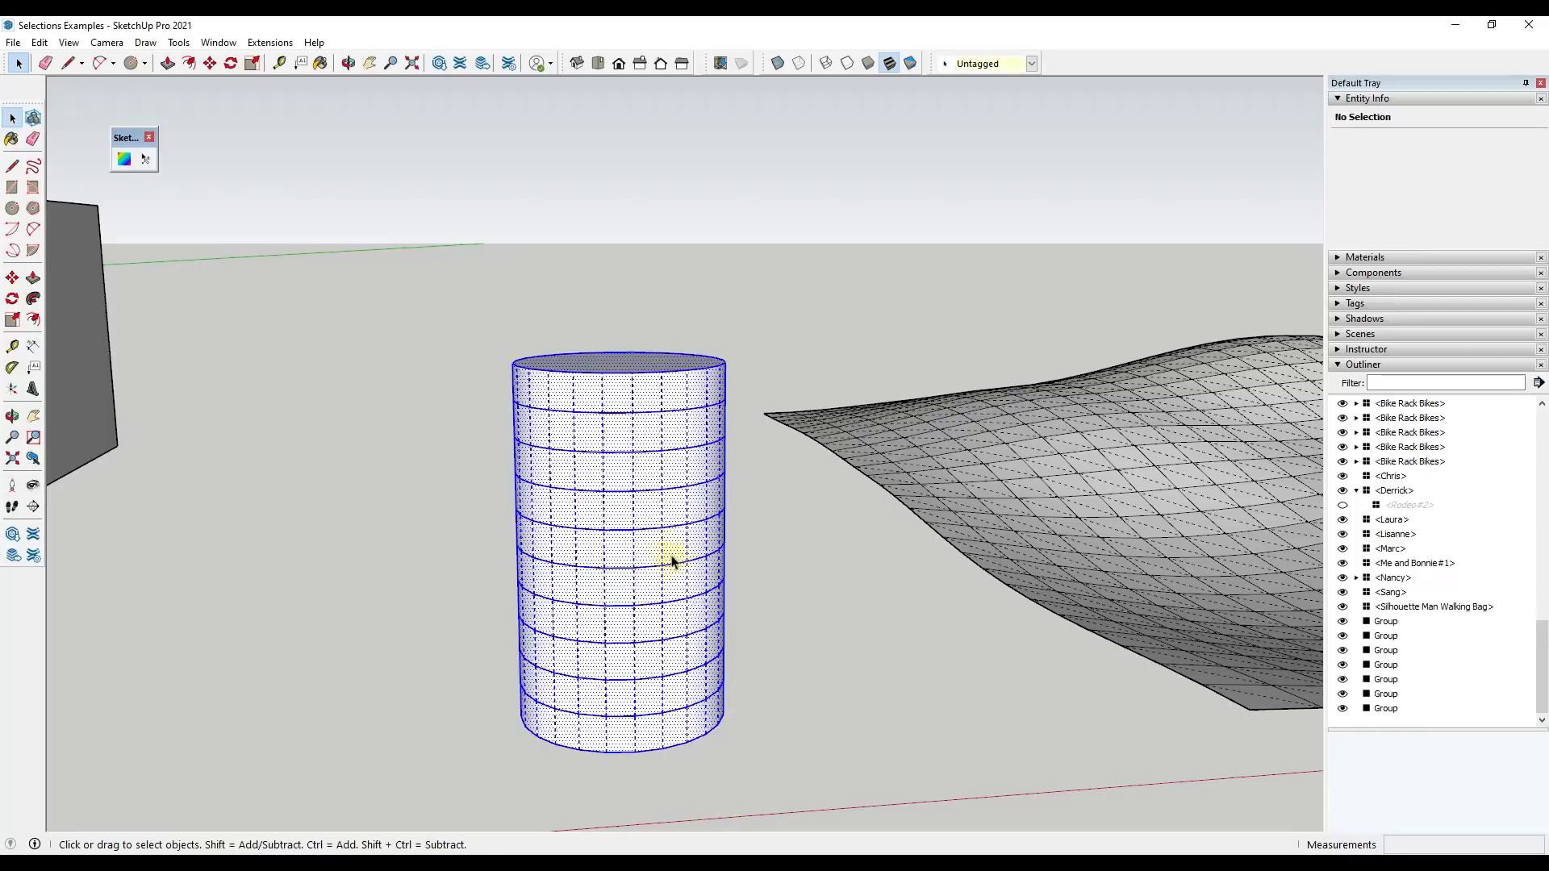
Step: Keep only the cylinder's soft edges selected and turn off their Soft property
right_click(665, 552)
mouse_move(751, 520)
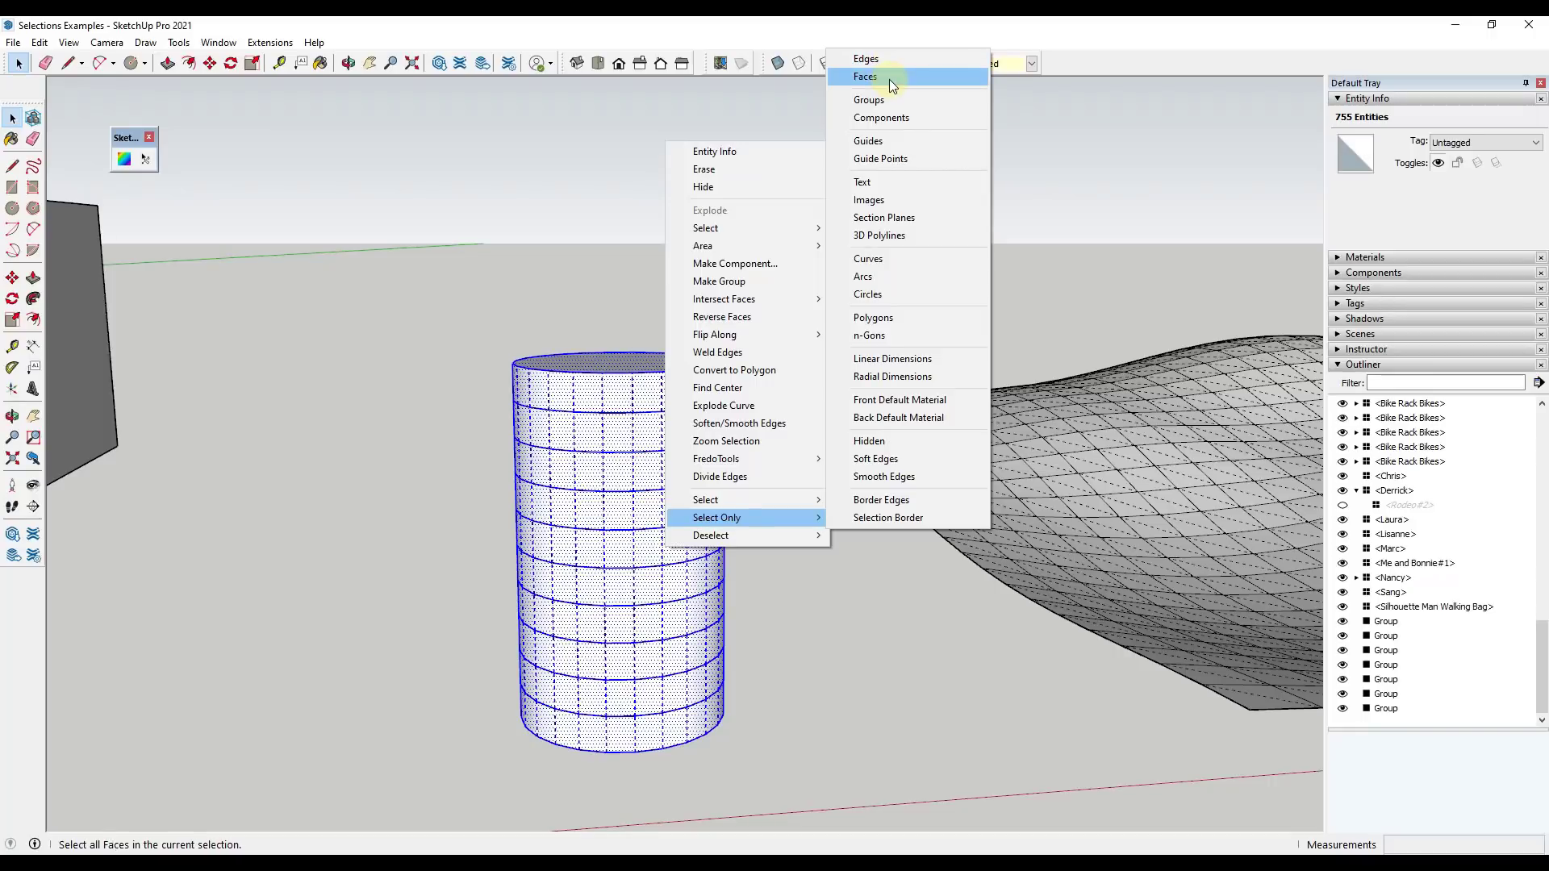
left_click(875, 462)
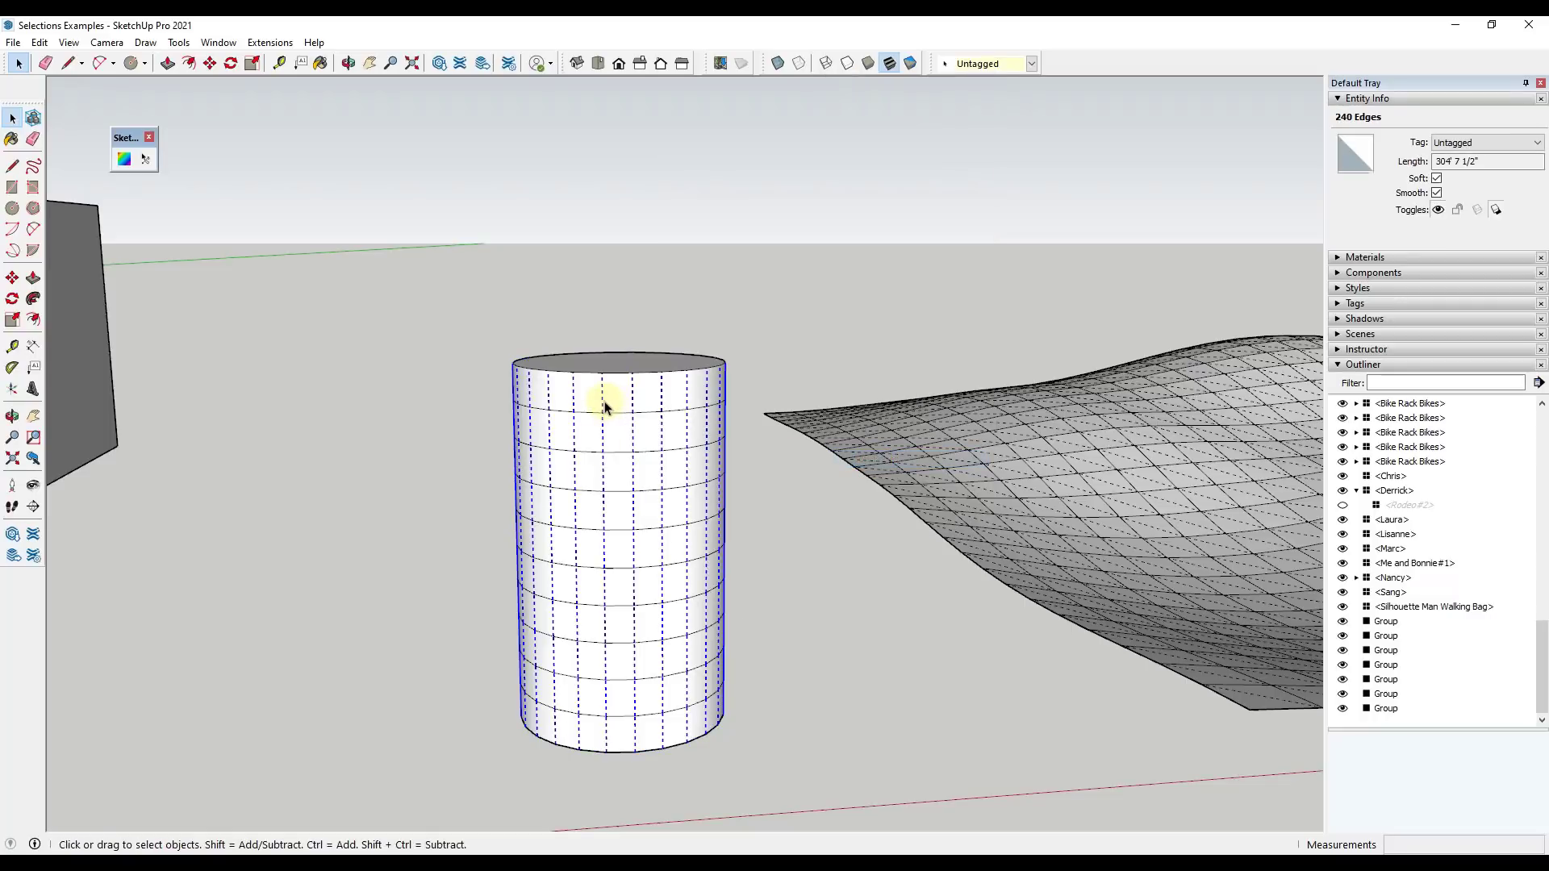
left_click(1437, 180)
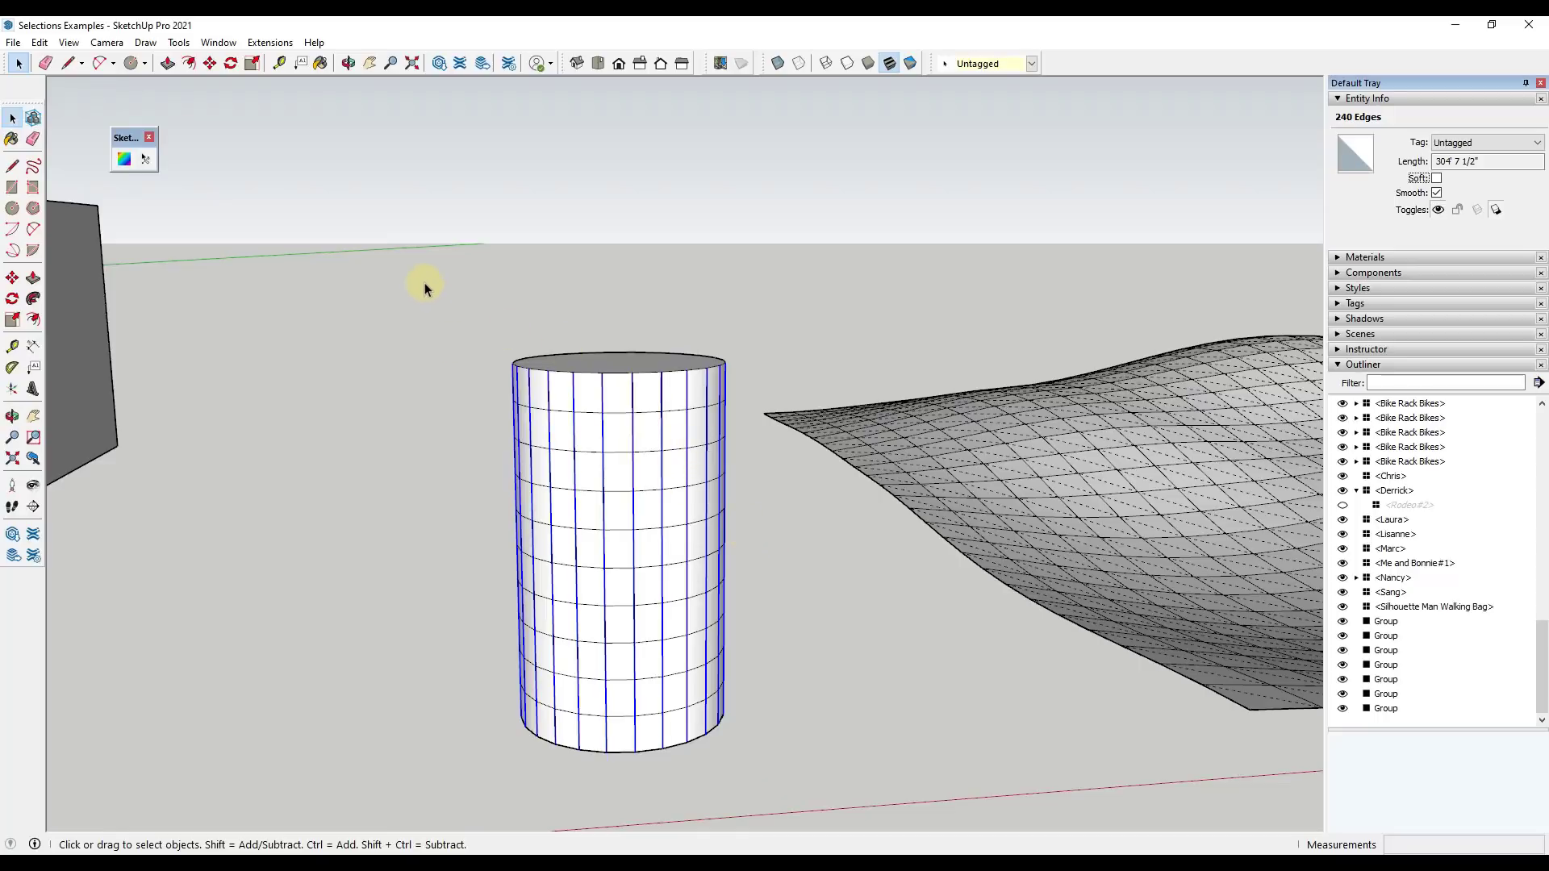
Step: Reselect the whole cylinder, restrict the selection to faces only, and delete them to leave the wireframe
left_click_drag(424, 282, 762, 797)
right_click(630, 484)
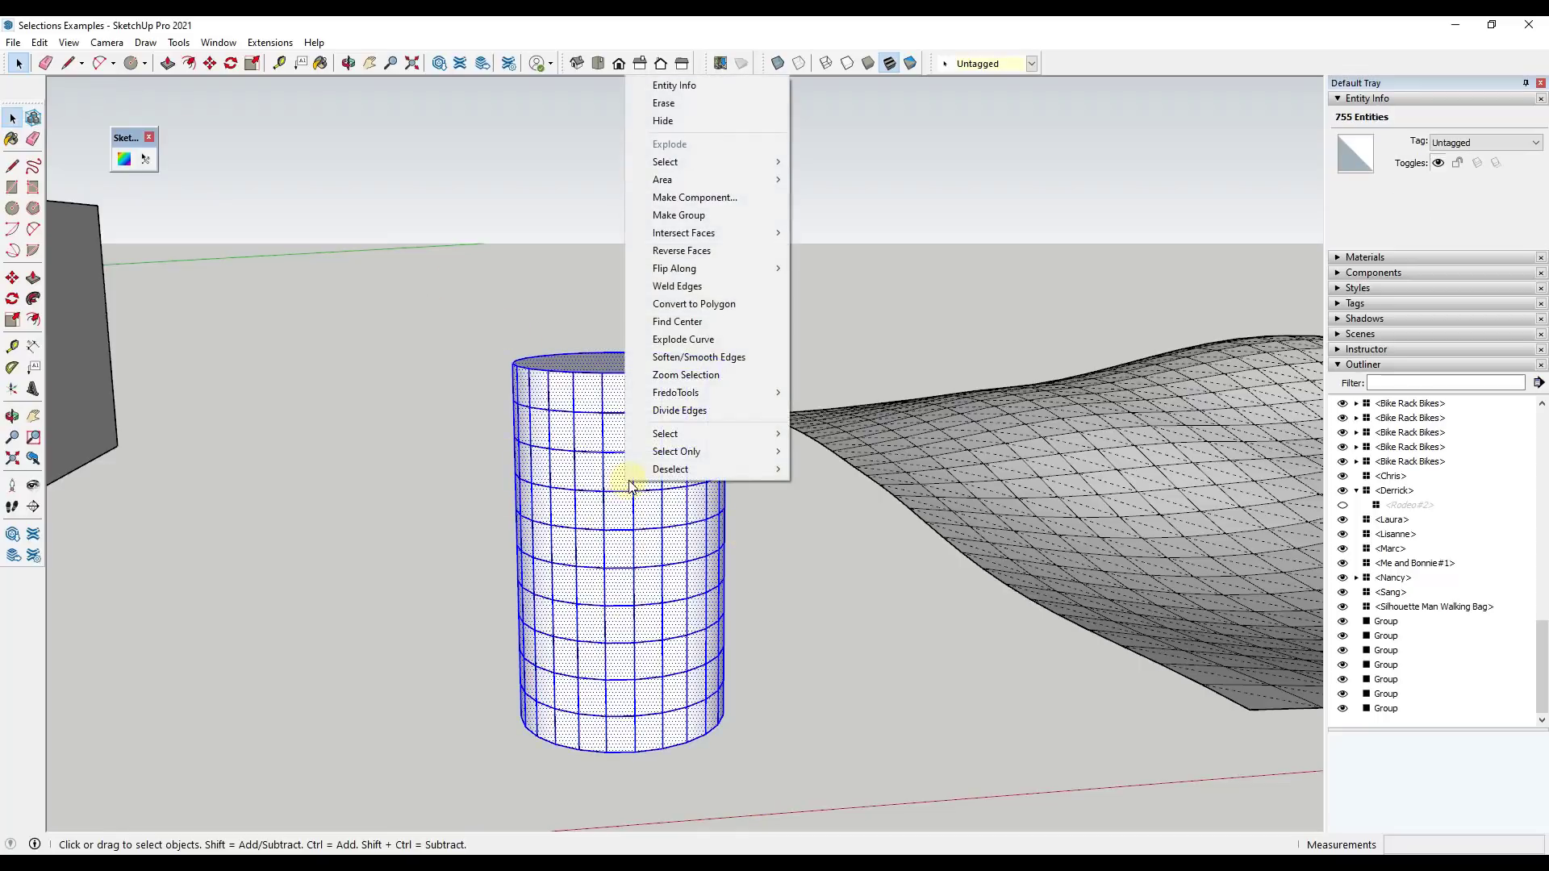
mouse_move(678, 451)
left_click(853, 436)
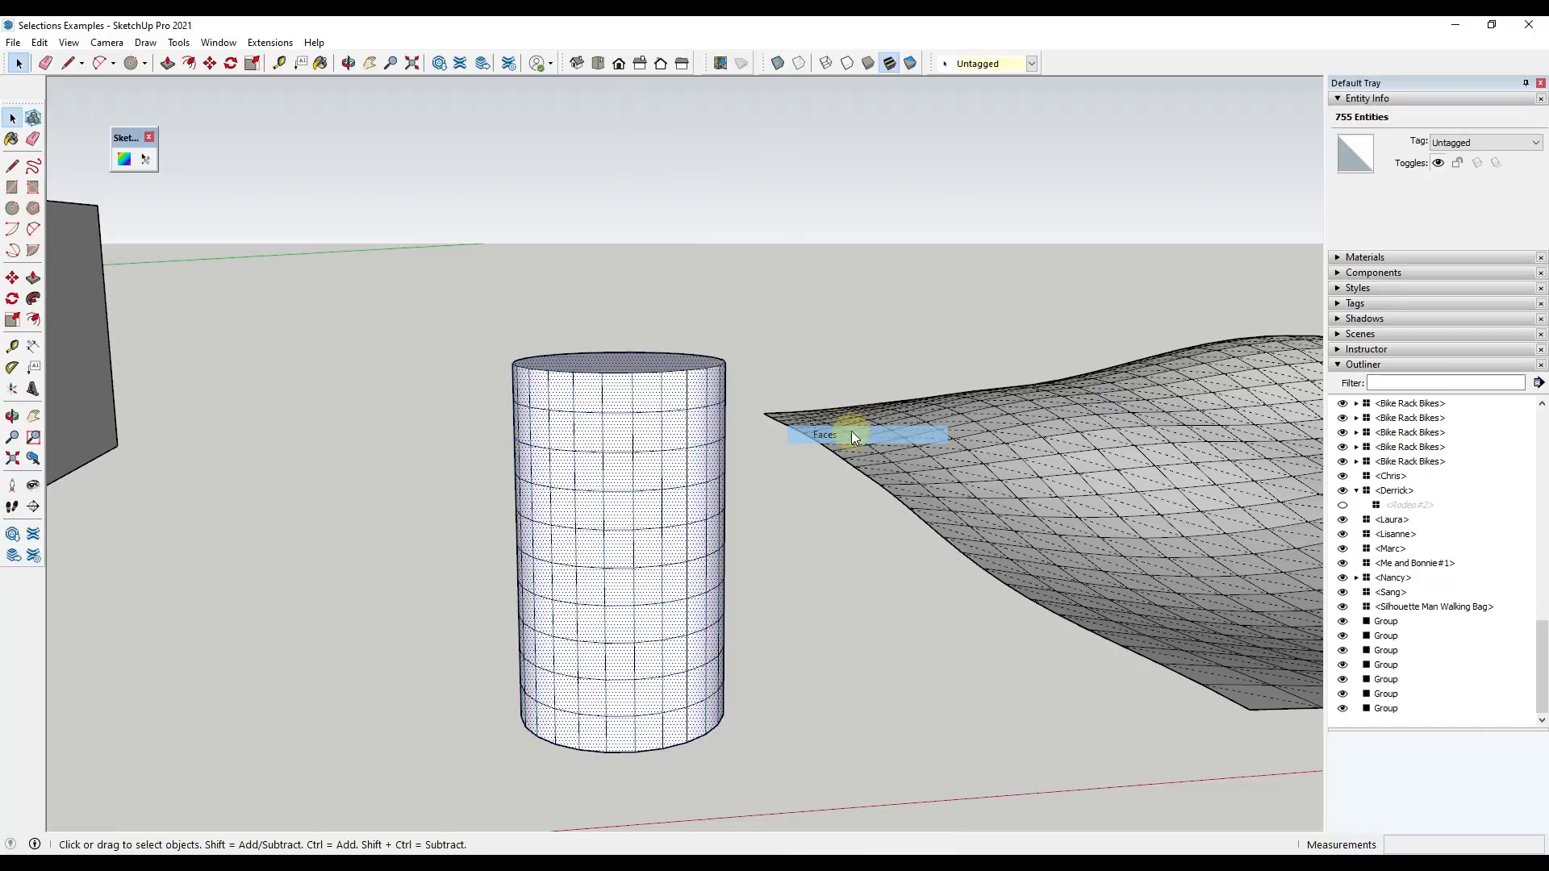
key("Delete")
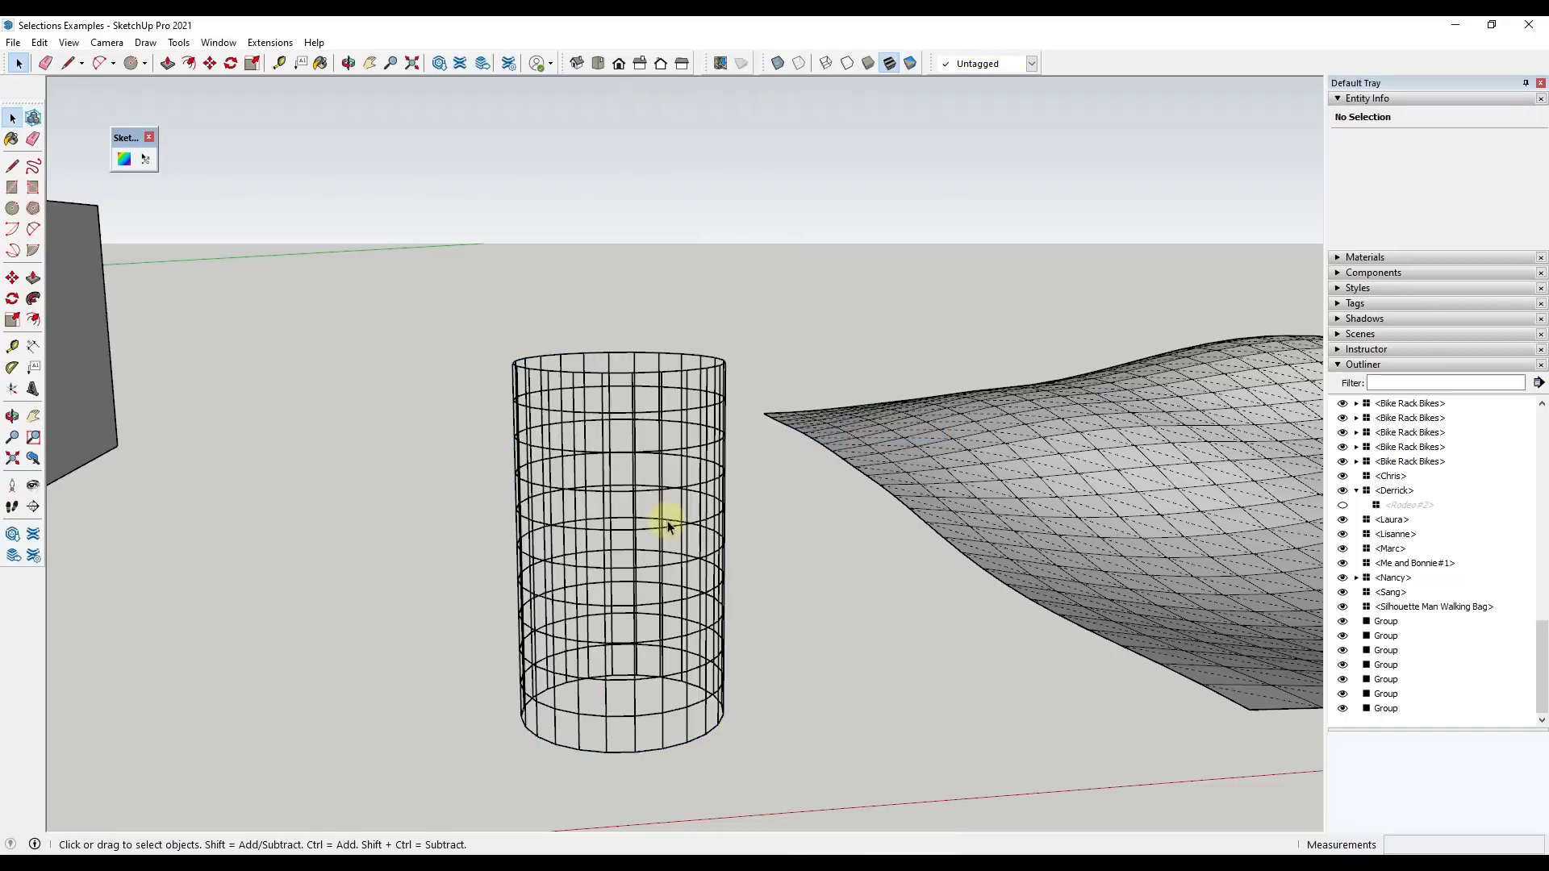
Step: Undo the deletion of the cylinder's faces and turn off the display of hidden geometry
middle_click_drag(667, 525, 702, 505)
key("ctrl+z")
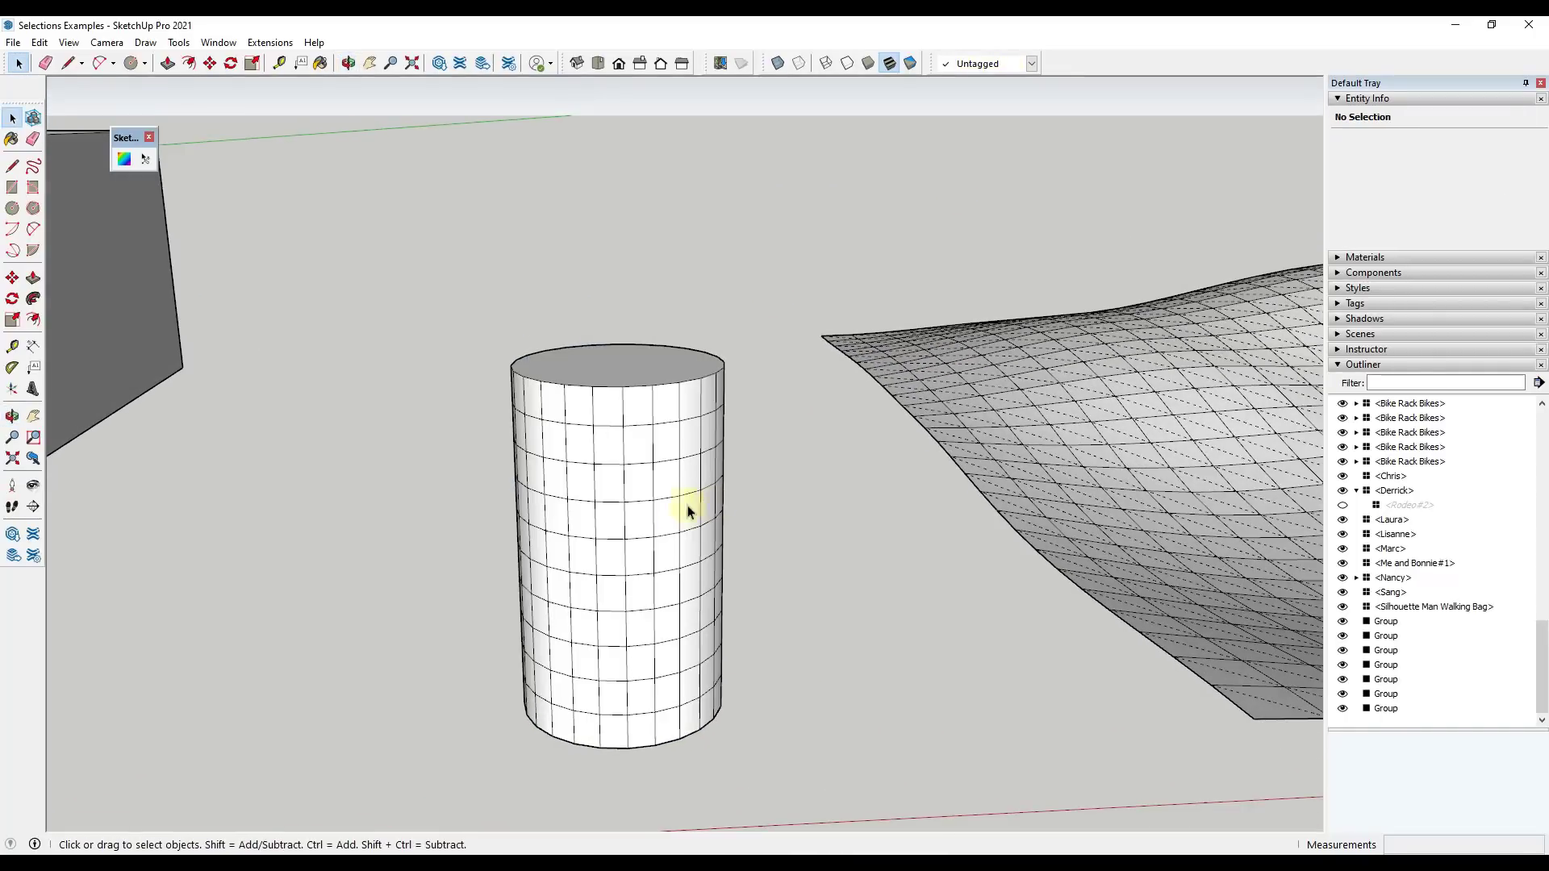
scroll(750, 439, "down", 3)
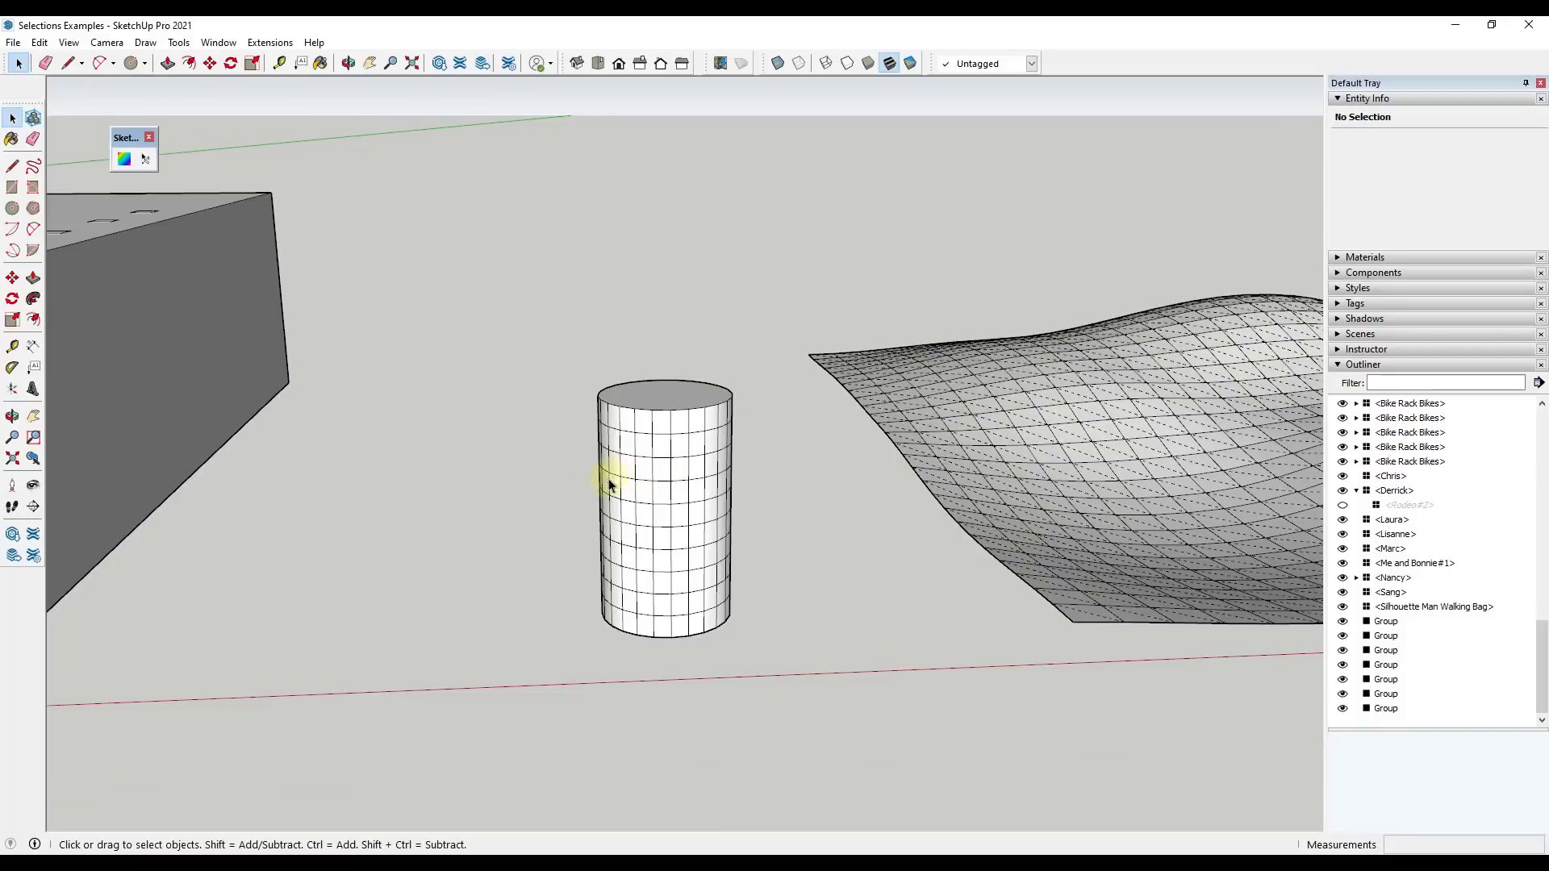
scroll(609, 484, "down", 3)
left_click(68, 43)
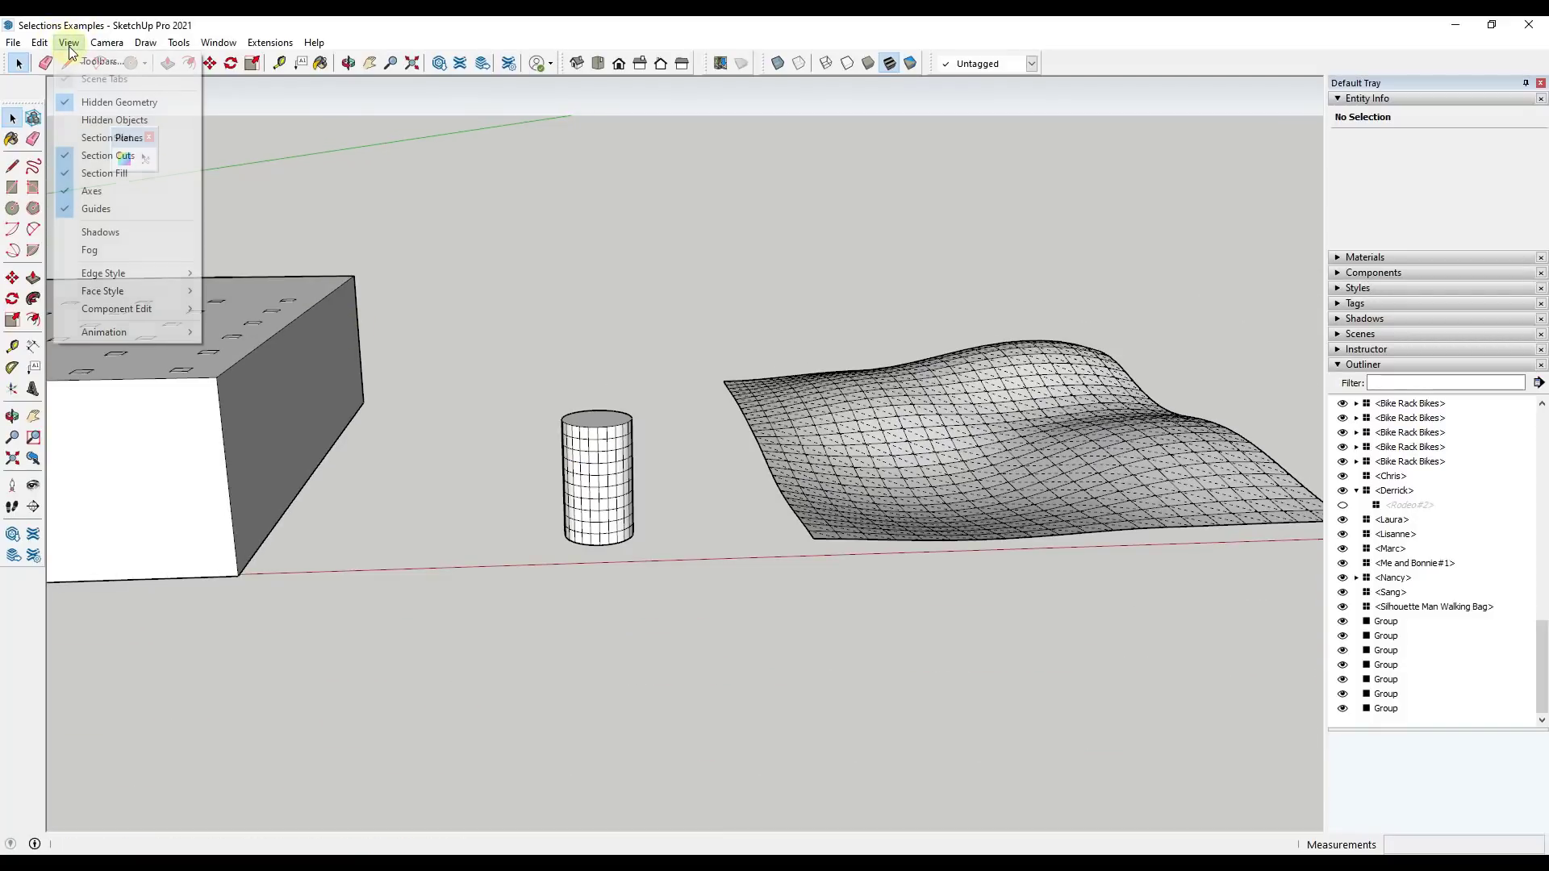
left_click(100, 97)
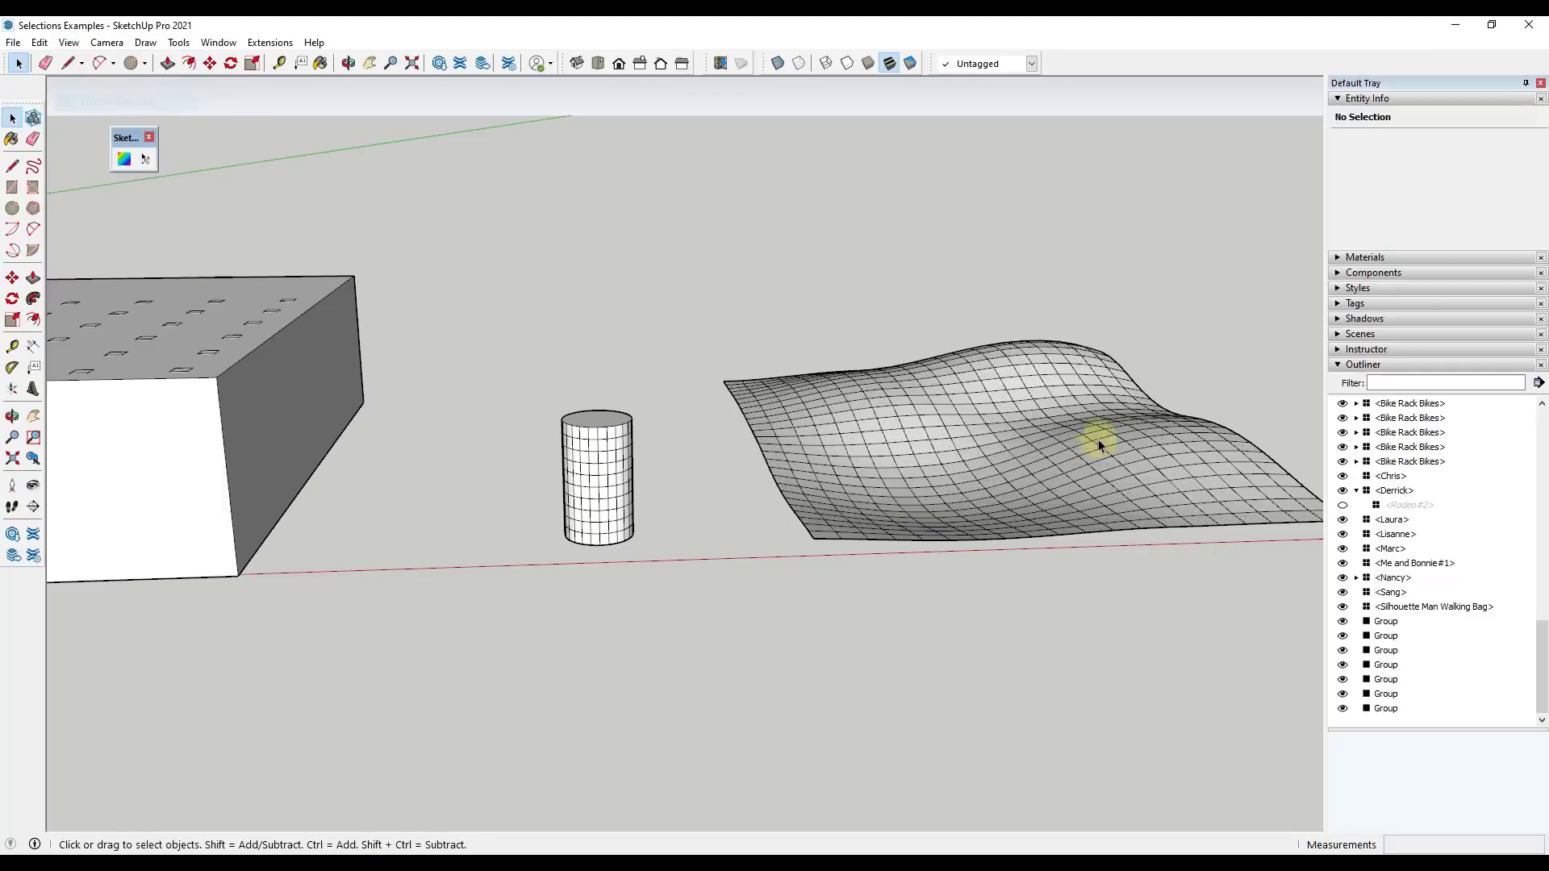
Step: Open the wavy surface group for editing and select a winding, one-face-wide band of faces running across to its far edge
mouse_move(1099, 445)
middle_mouse_down()
mouse_move(993, 453)
mouse_move(1026, 467)
mouse_move(968, 554)
mouse_move(948, 417)
middle_mouse_up()
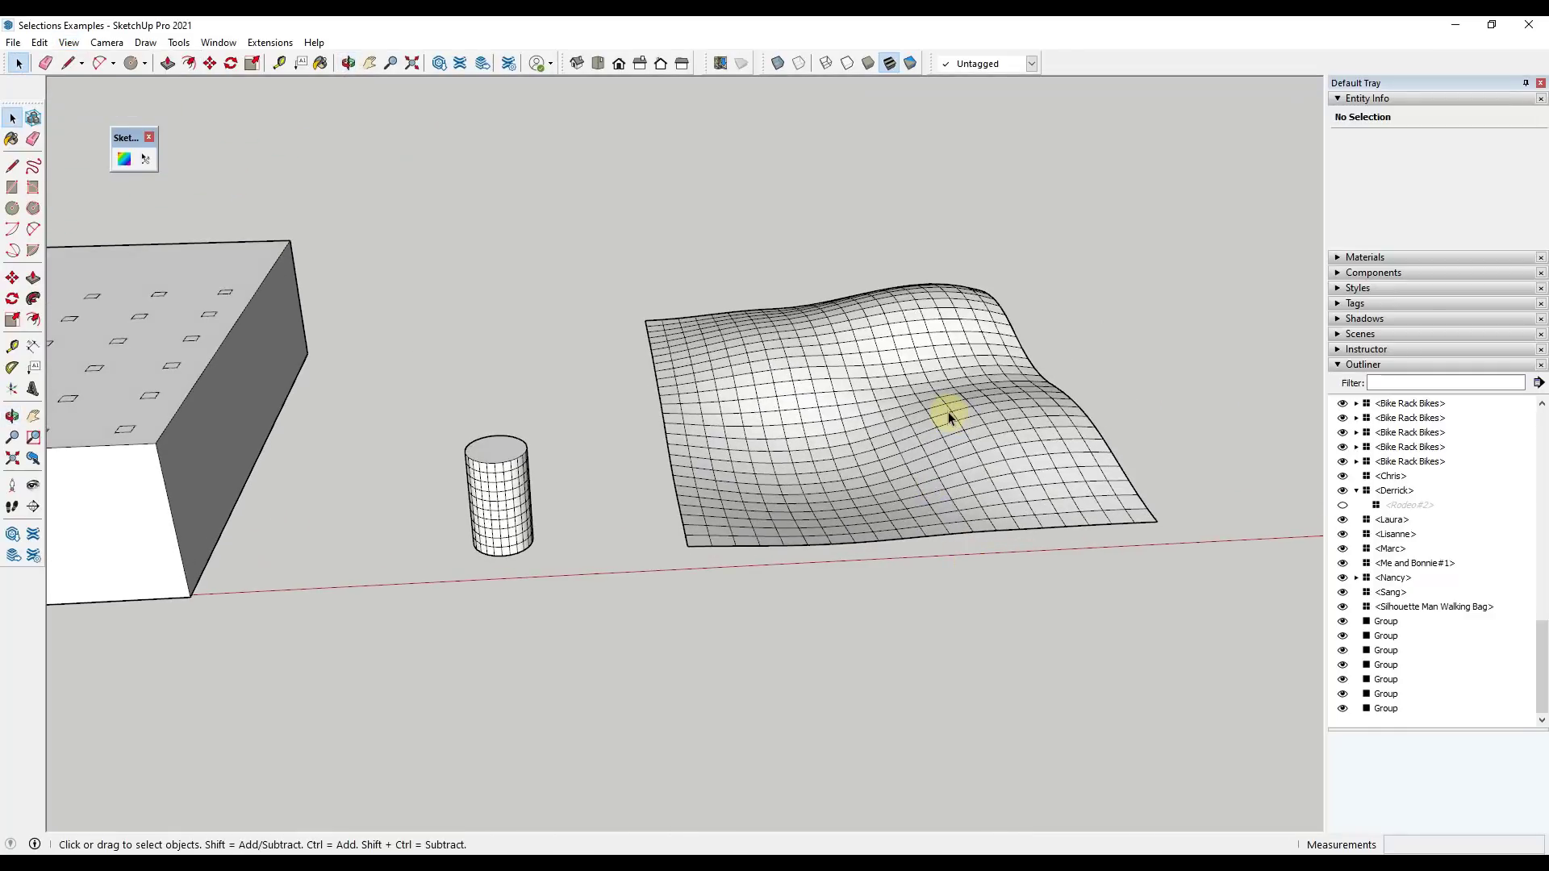
double_click(947, 411)
scroll(936, 384, "up", 3)
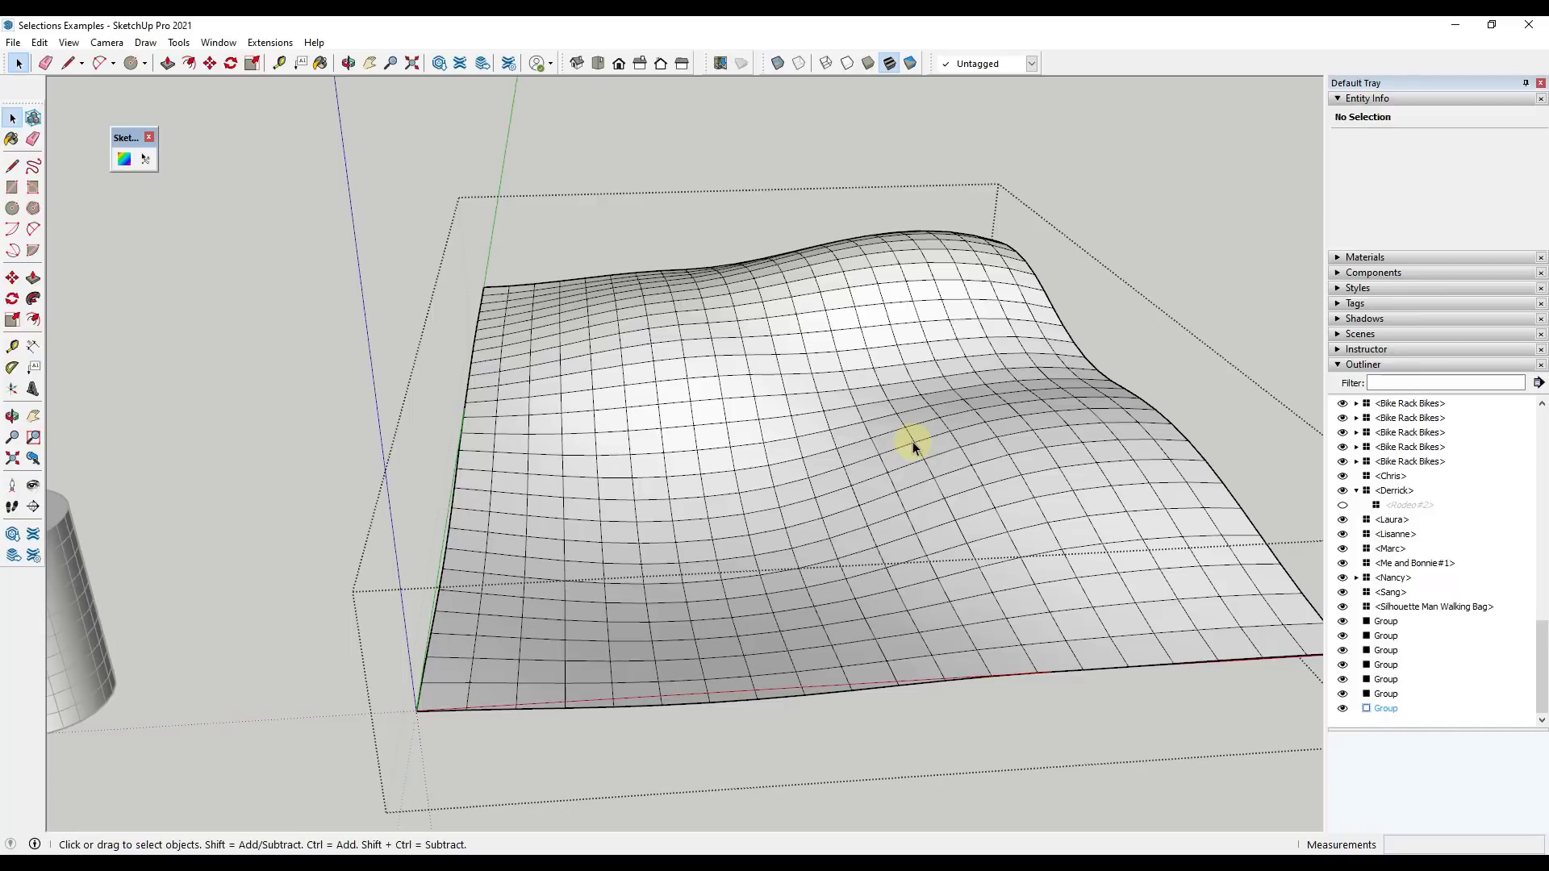
mouse_move(685, 366)
middle_mouse_down()
mouse_move(705, 439)
mouse_move(586, 371)
middle_mouse_up()
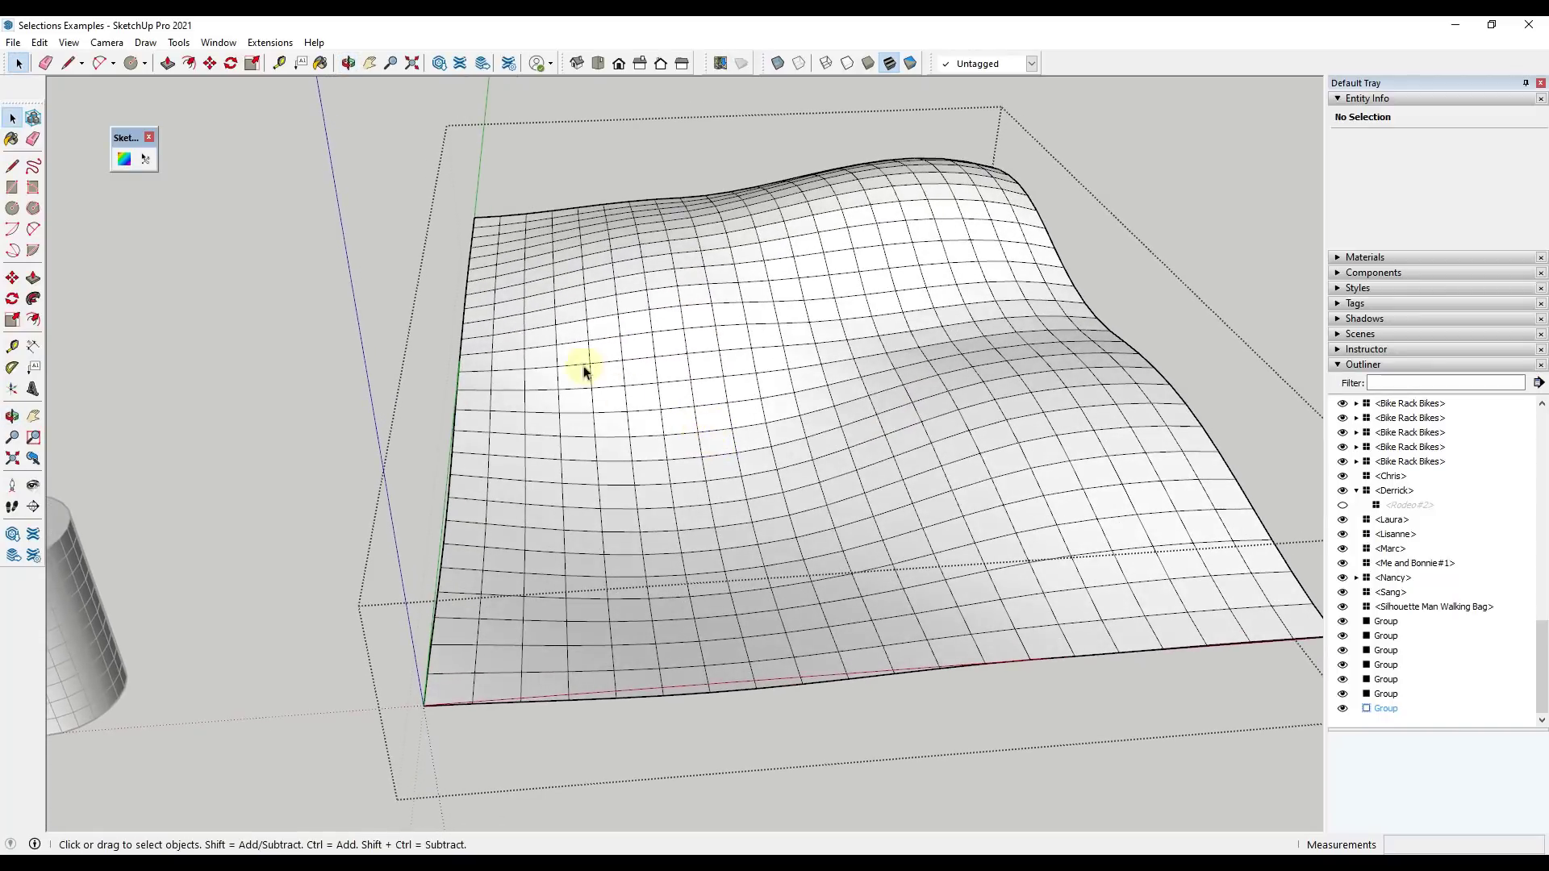
left_click(568, 279)
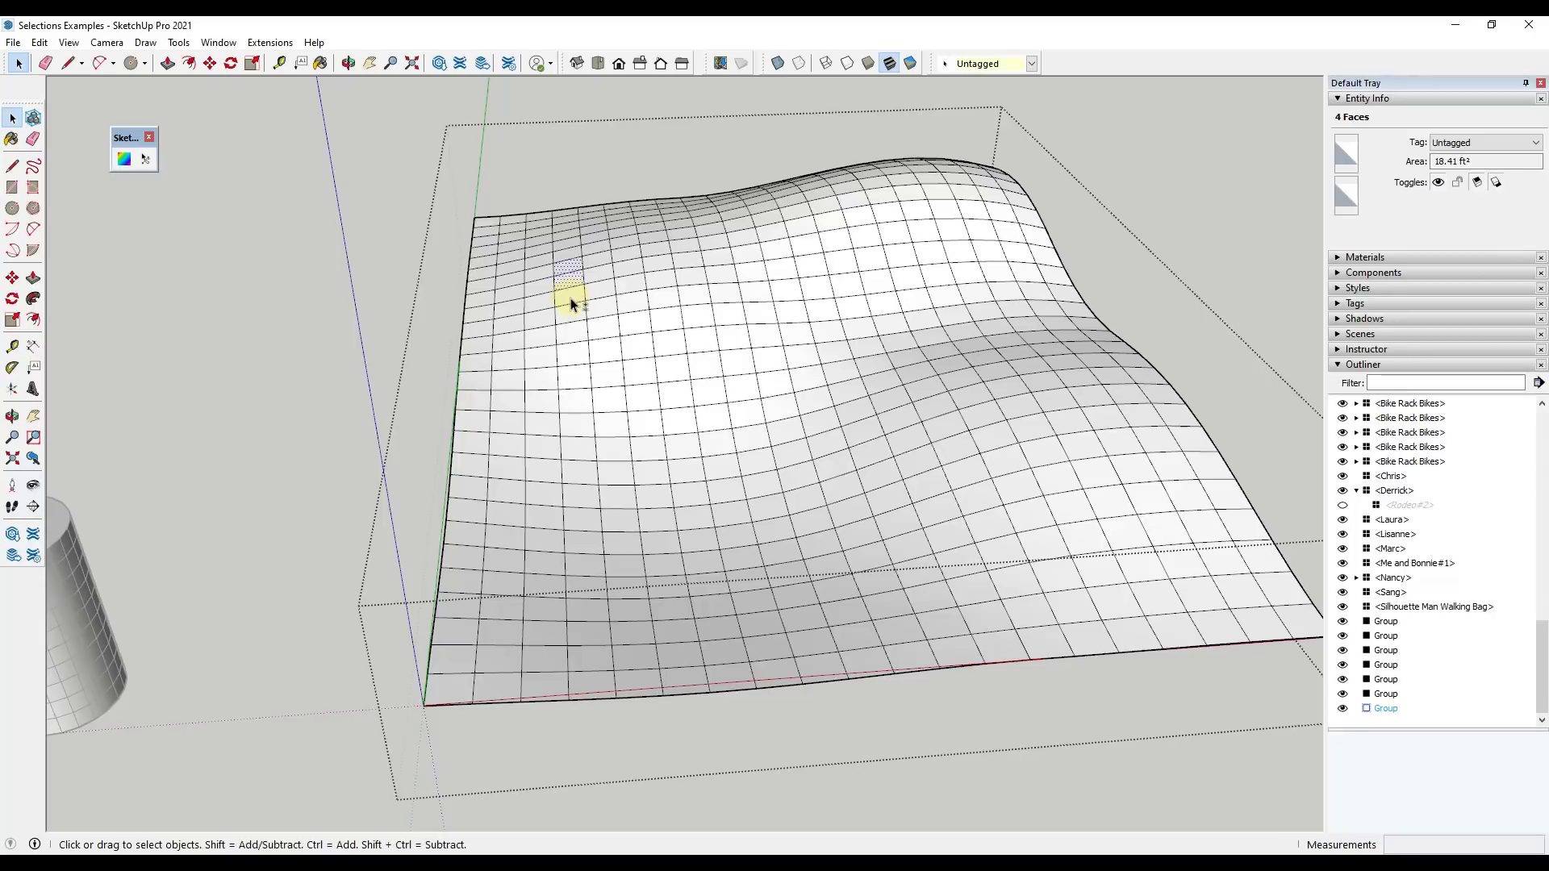
mouse_move(570, 303)
left_mouse_down("shift")
mouse_move(575, 431)
mouse_move(645, 401)
mouse_move(739, 313)
mouse_move(786, 361)
mouse_move(822, 372)
left_mouse_up("shift")
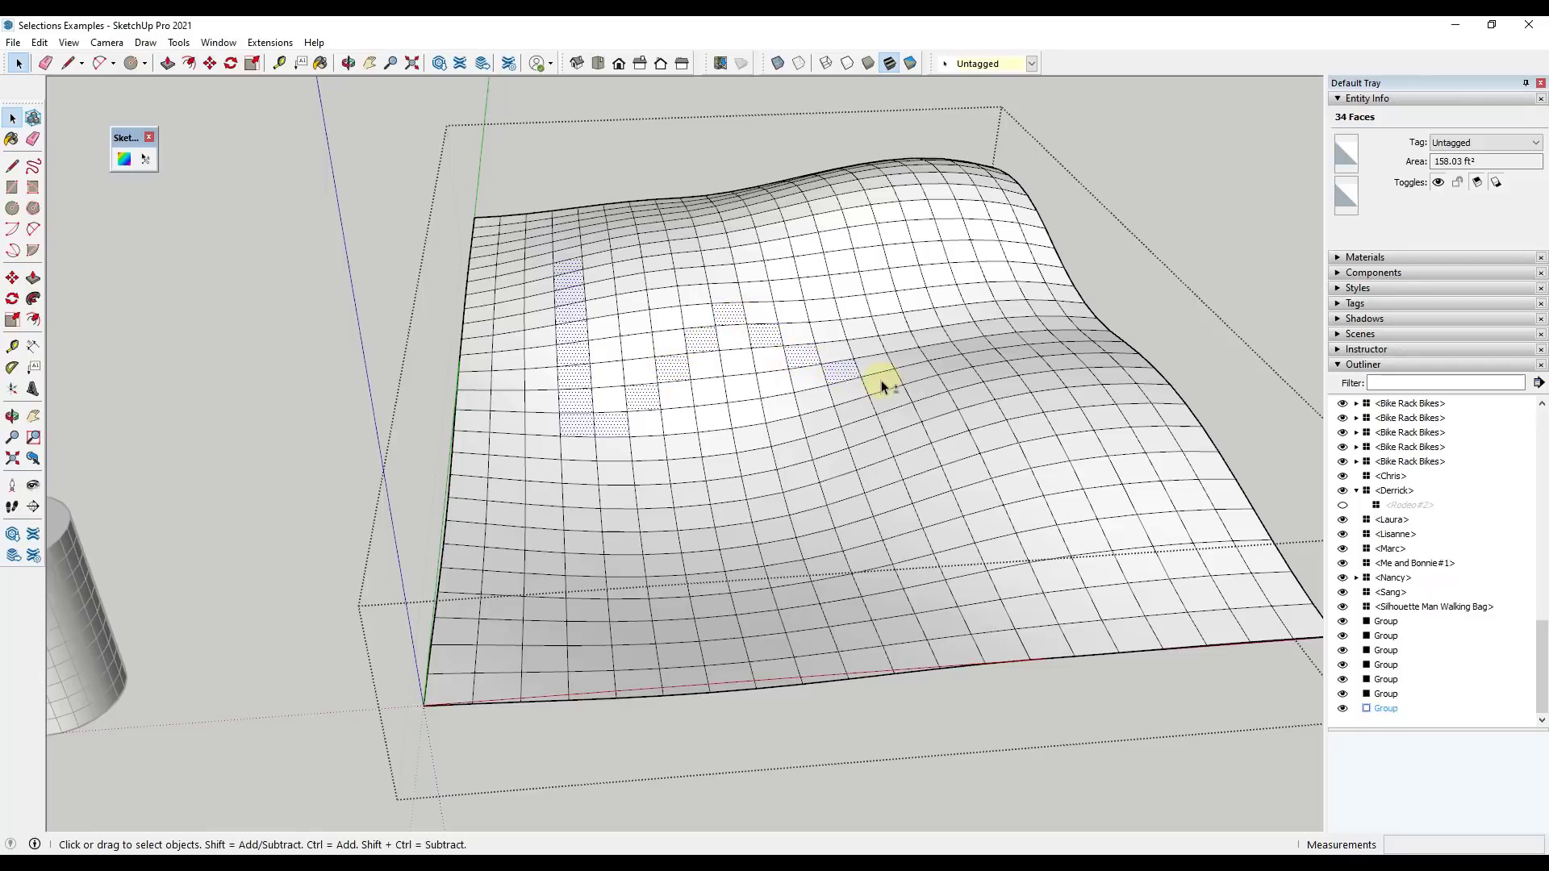
mouse_move(984, 404)
left_mouse_down("shift")
mouse_move(1114, 429)
mouse_move(1243, 495)
left_mouse_up("shift")
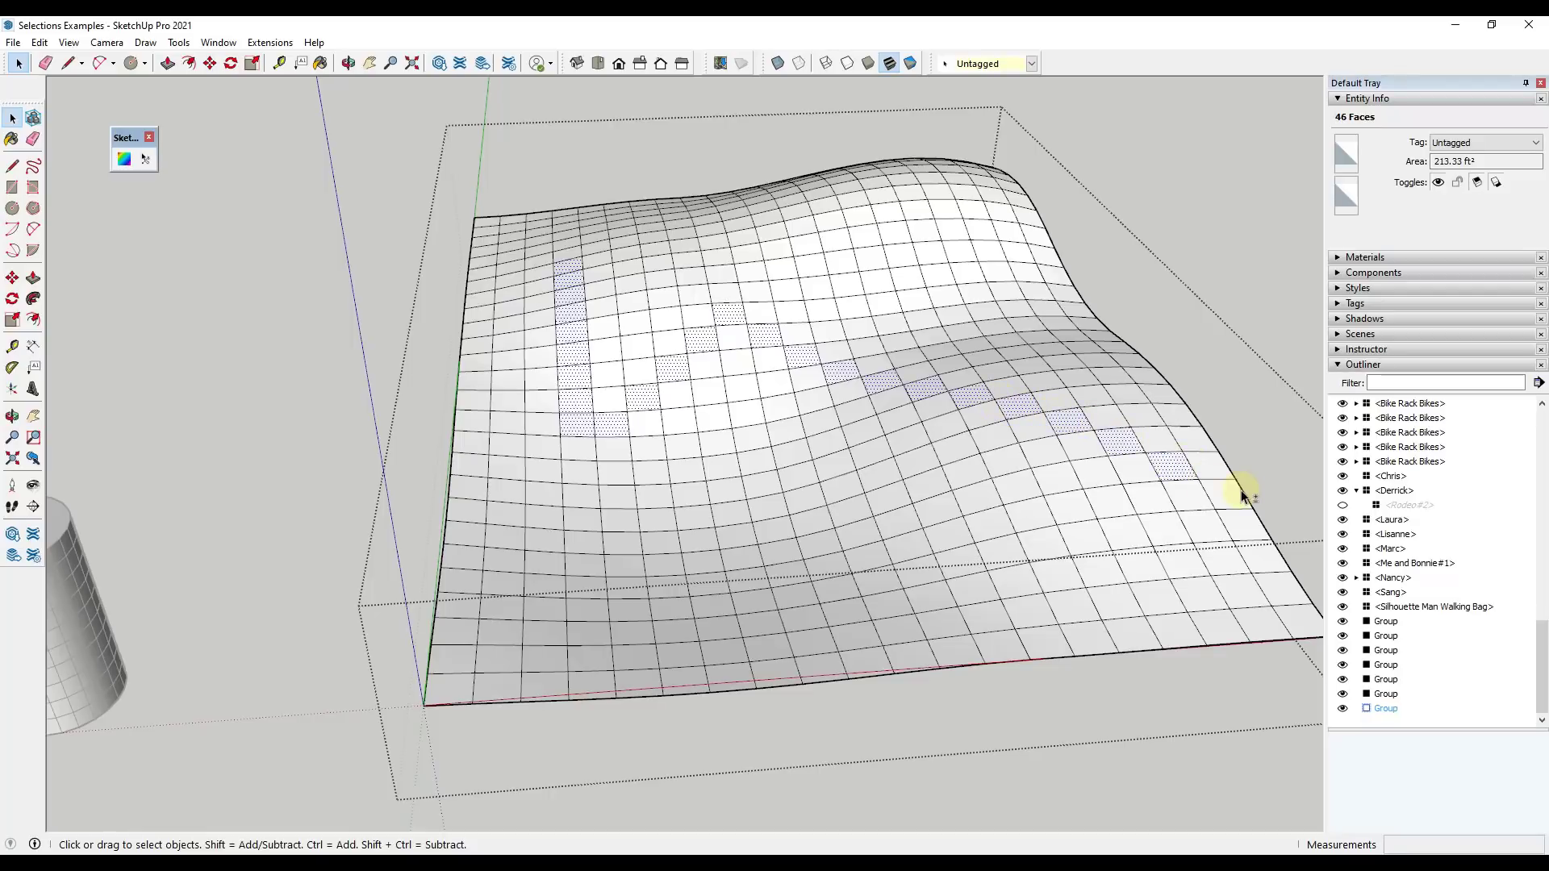
Step: Clear the face selection on the wavy surface, and restore it with Cycle Previous Selections
left_click(1270, 501)
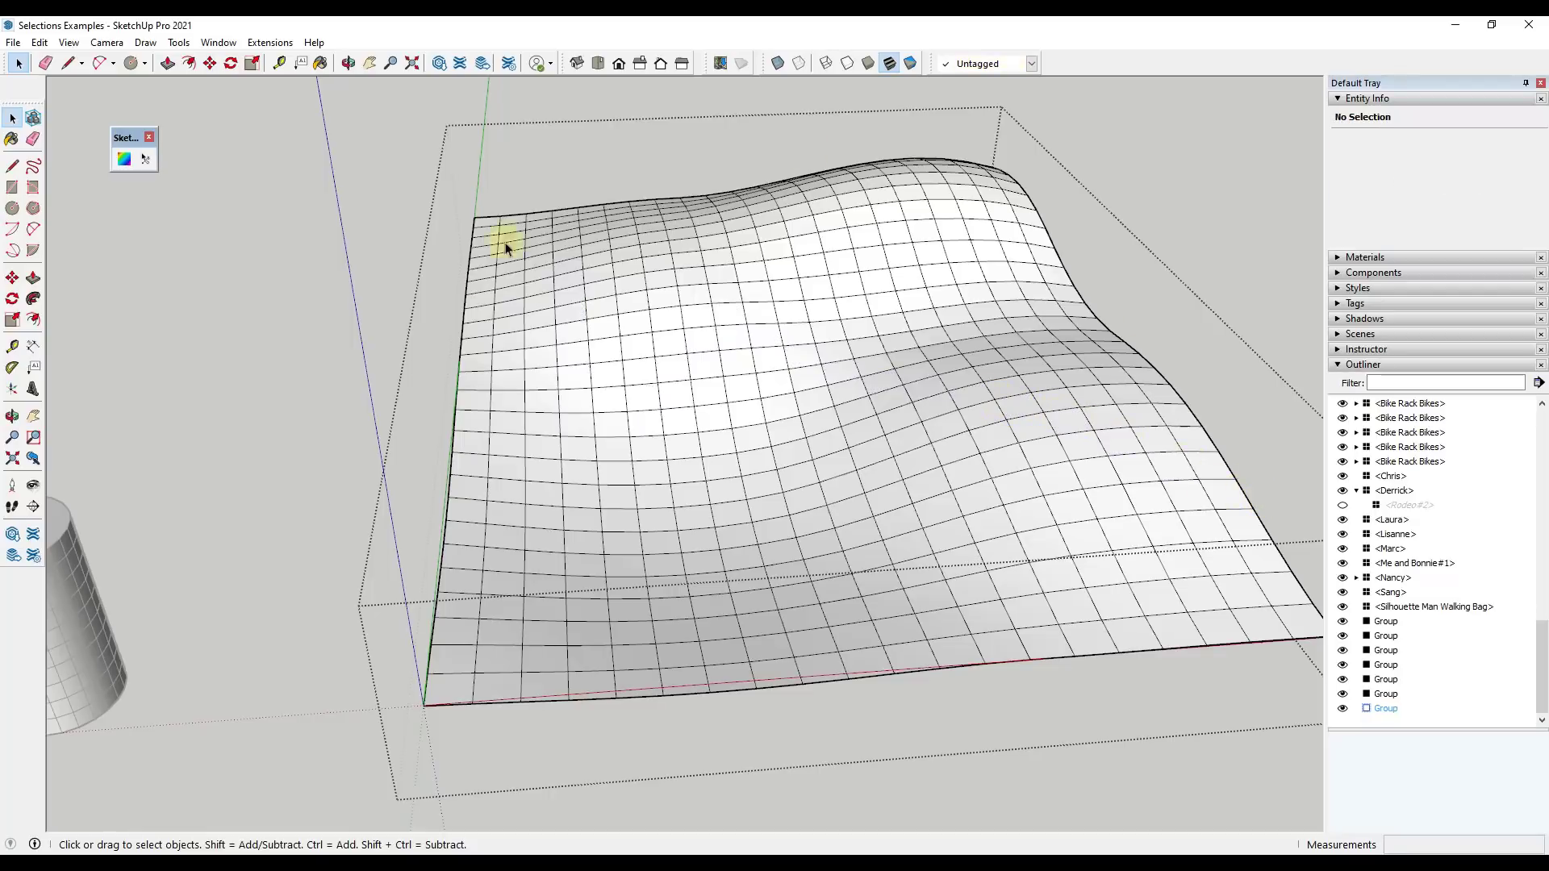
left_click(38, 43)
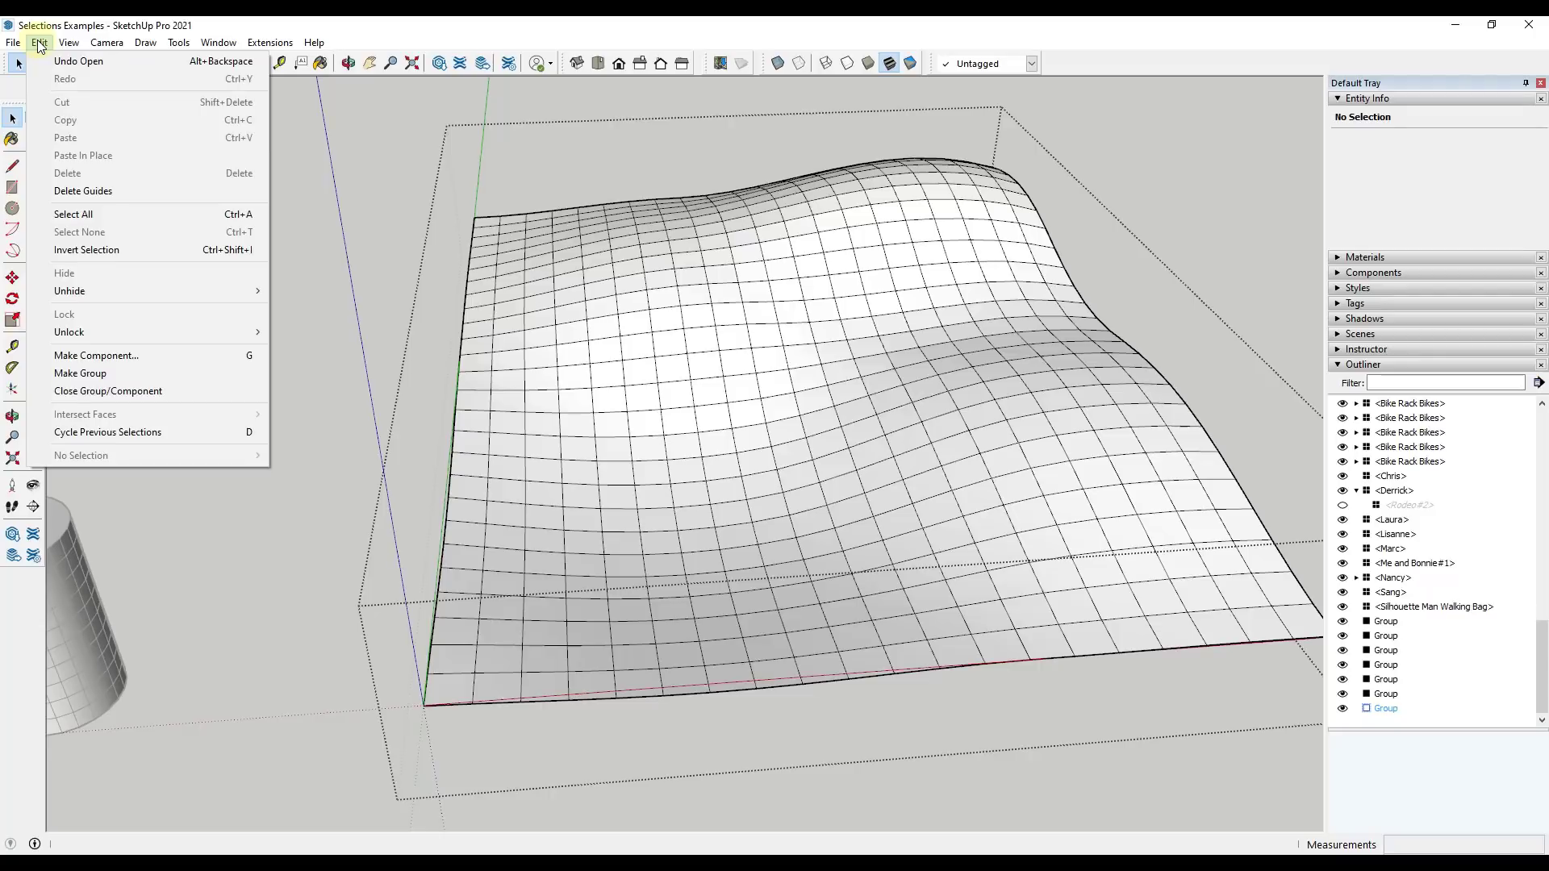
left_click(168, 431)
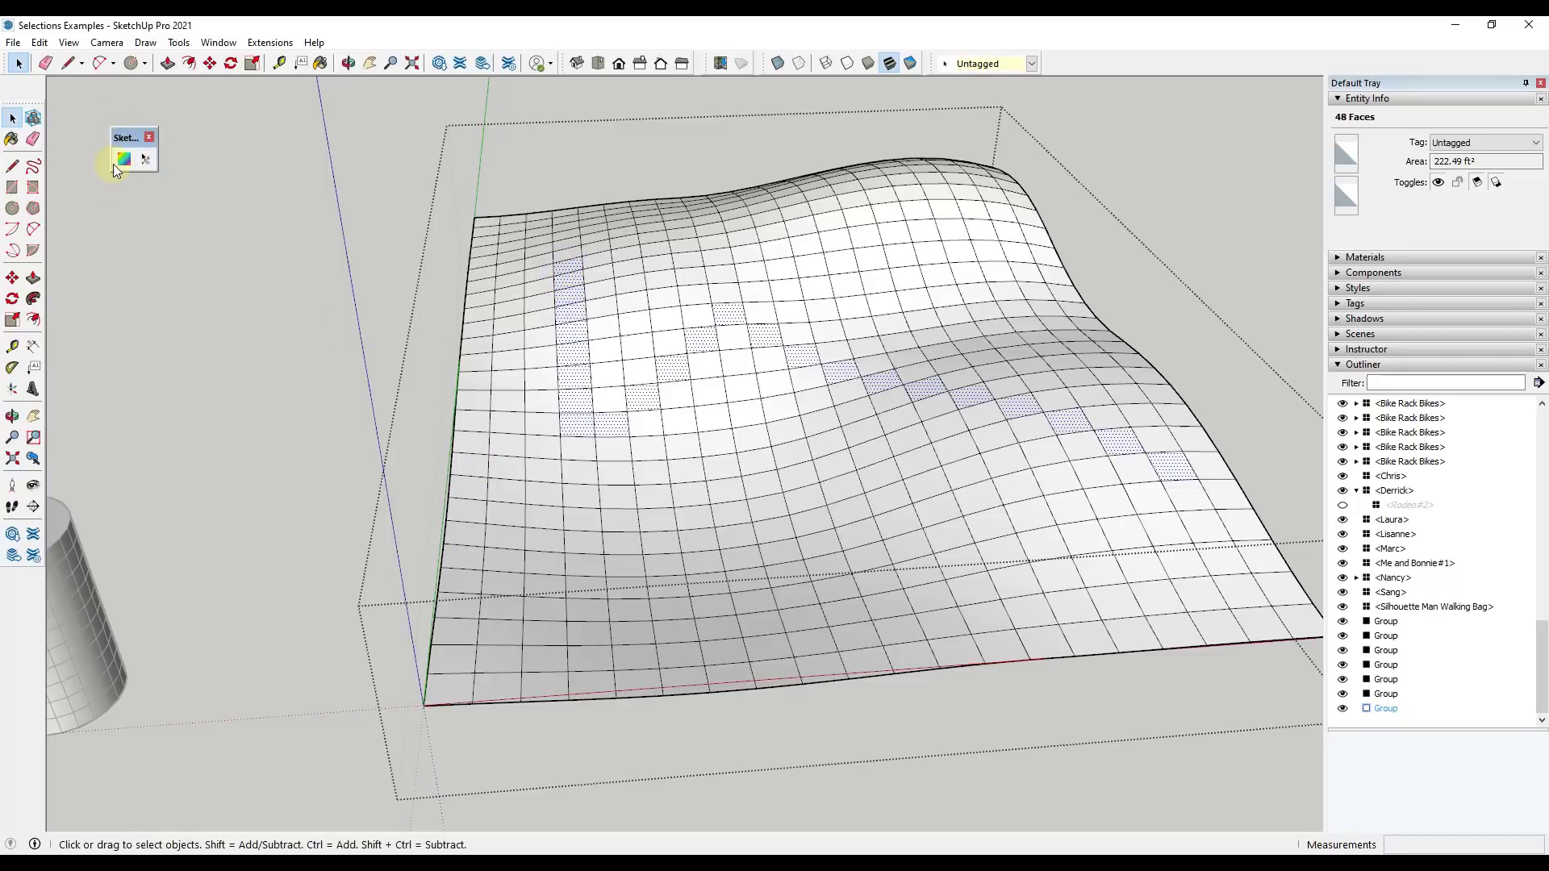
Step: With the Path Select Tool, select a closed loop of edges on the wavy surface, going down, diagonally up in steps, and back to the start
left_click(145, 158)
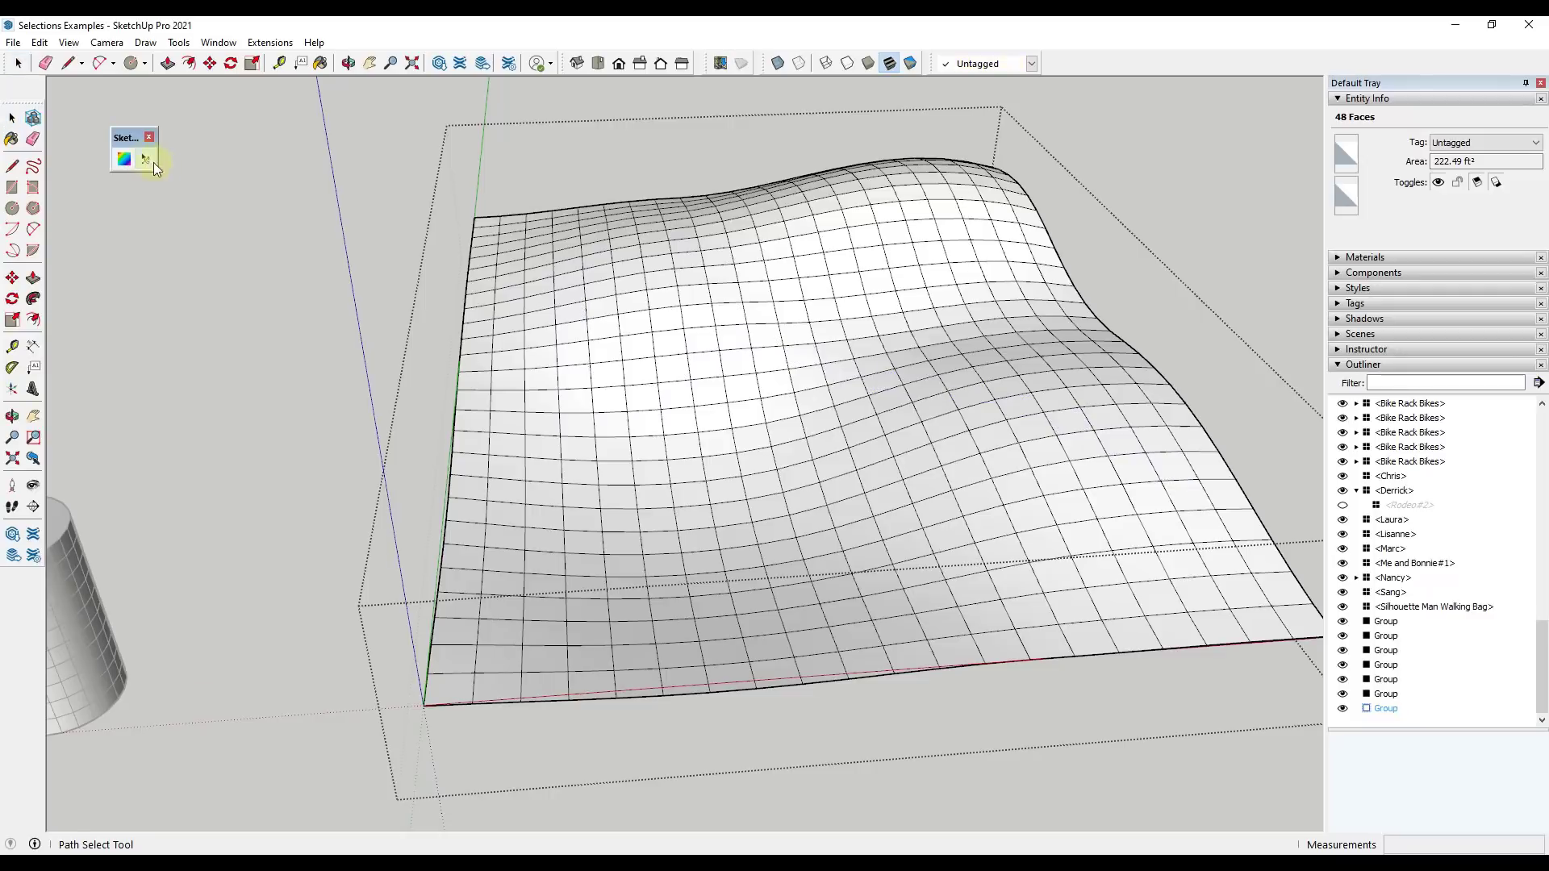
left_click(553, 259)
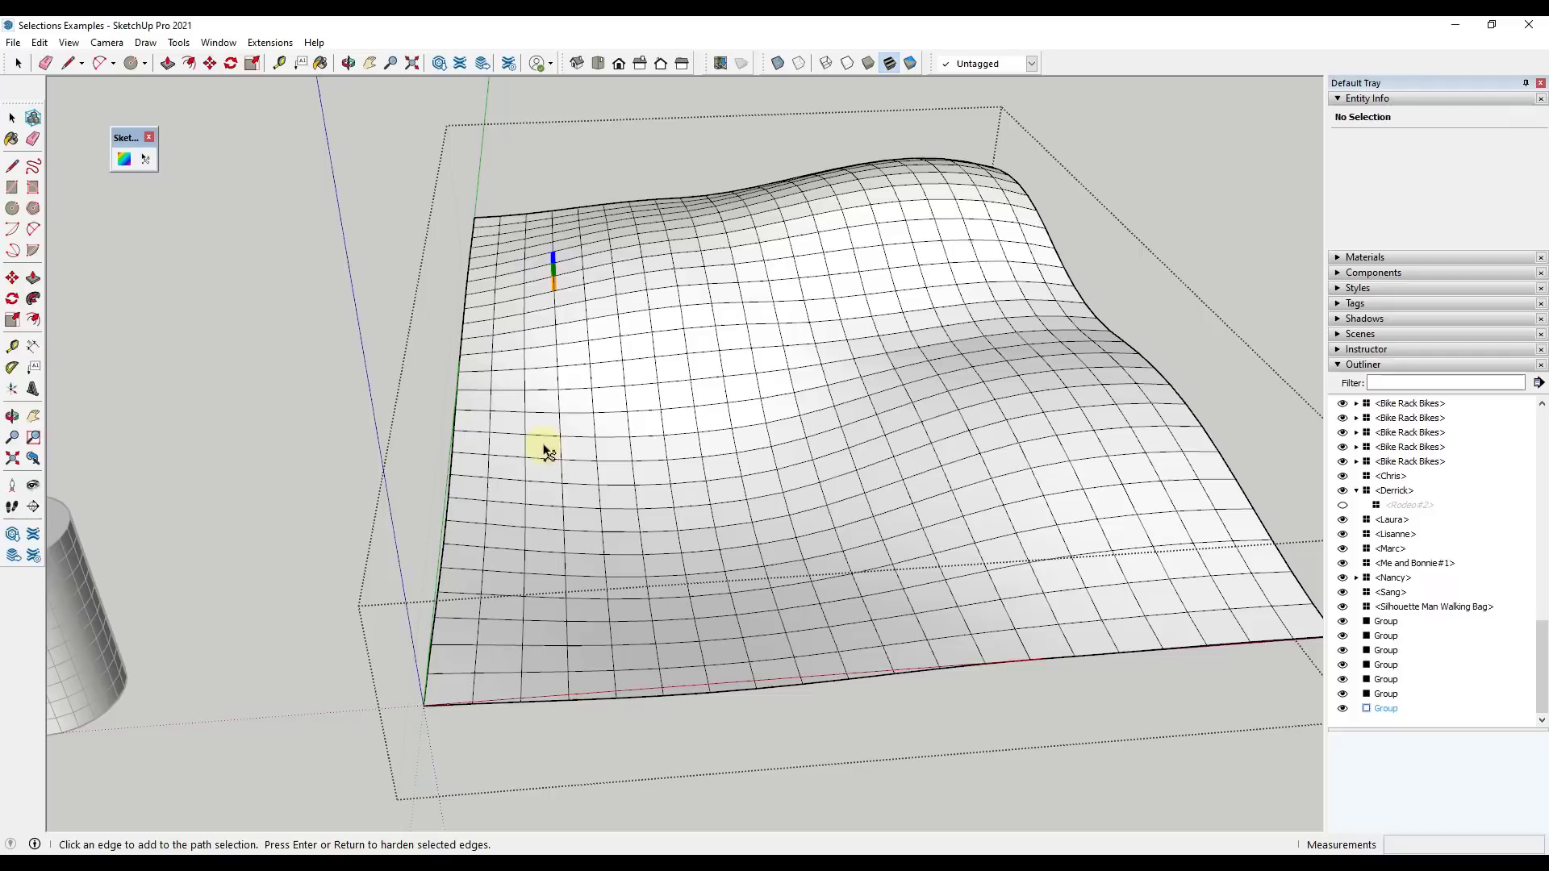
left_click(565, 570)
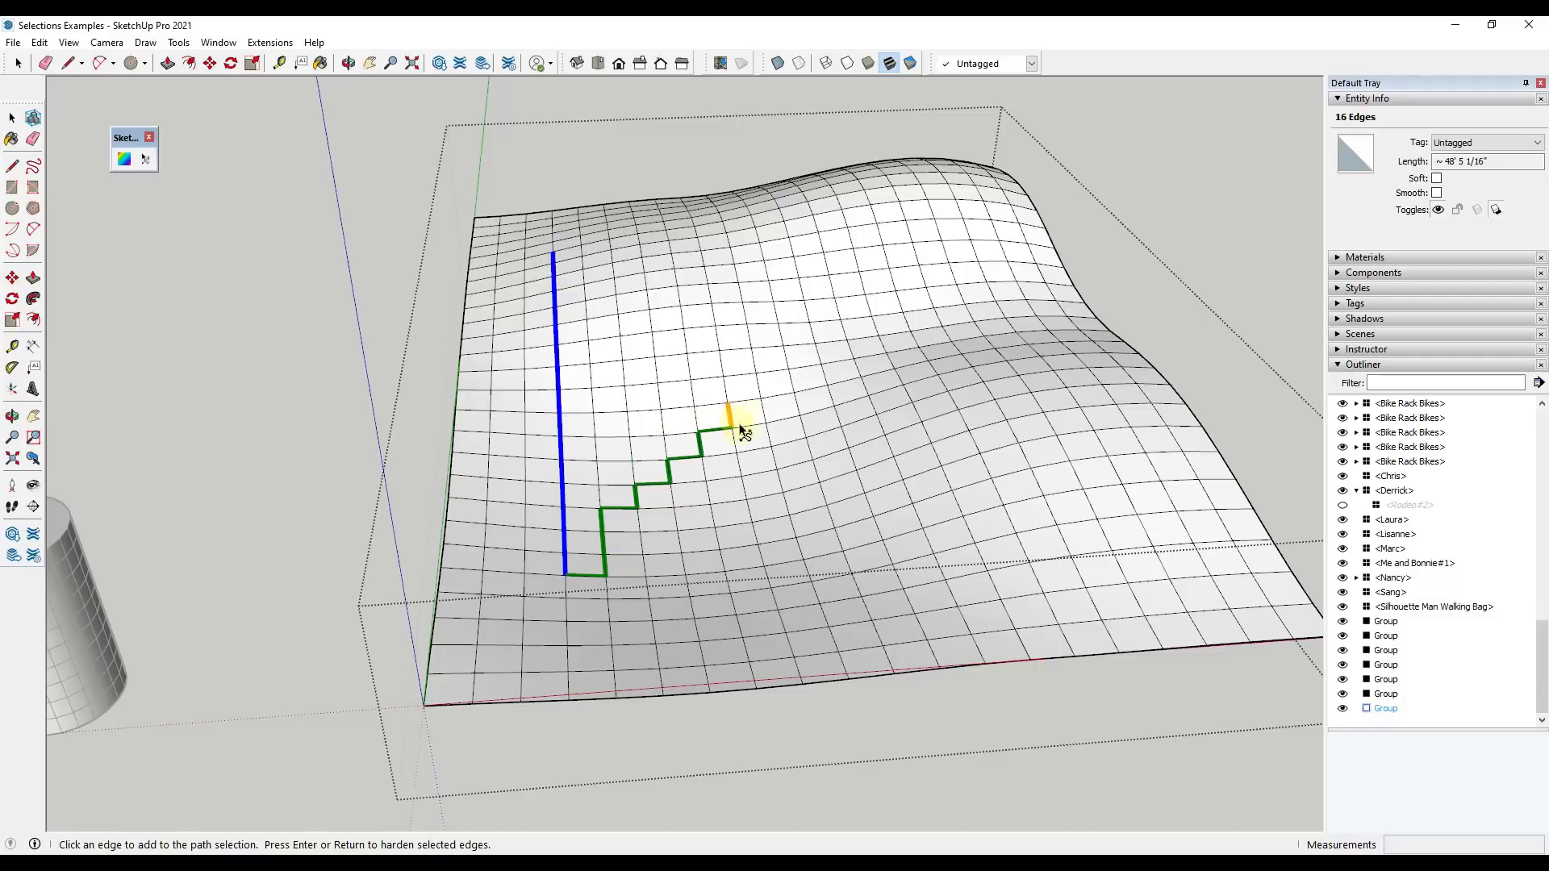
left_click(914, 256)
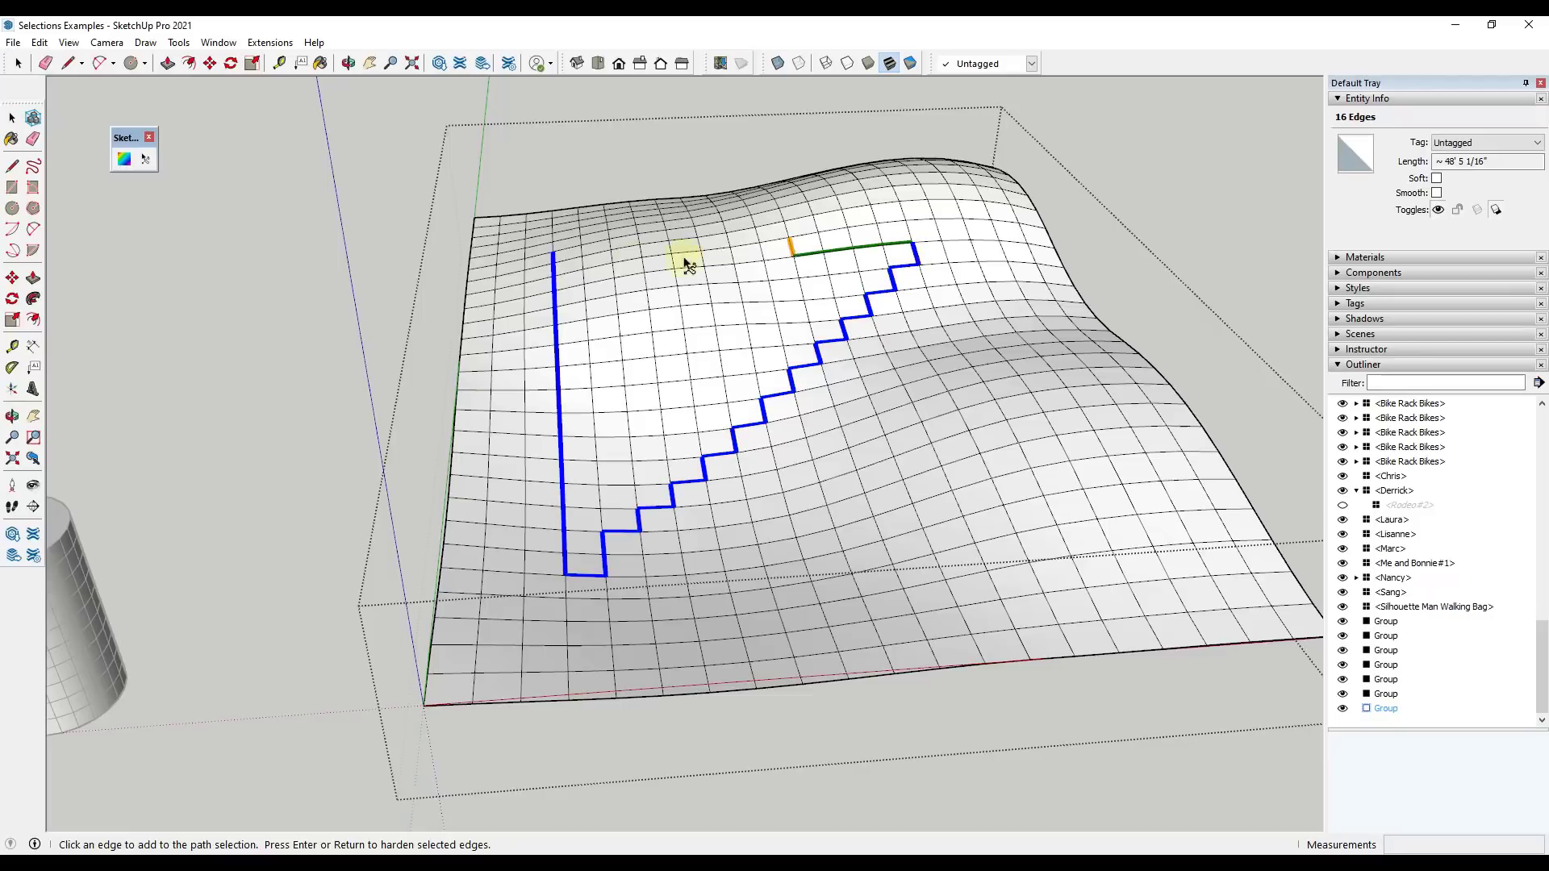
left_click(899, 203)
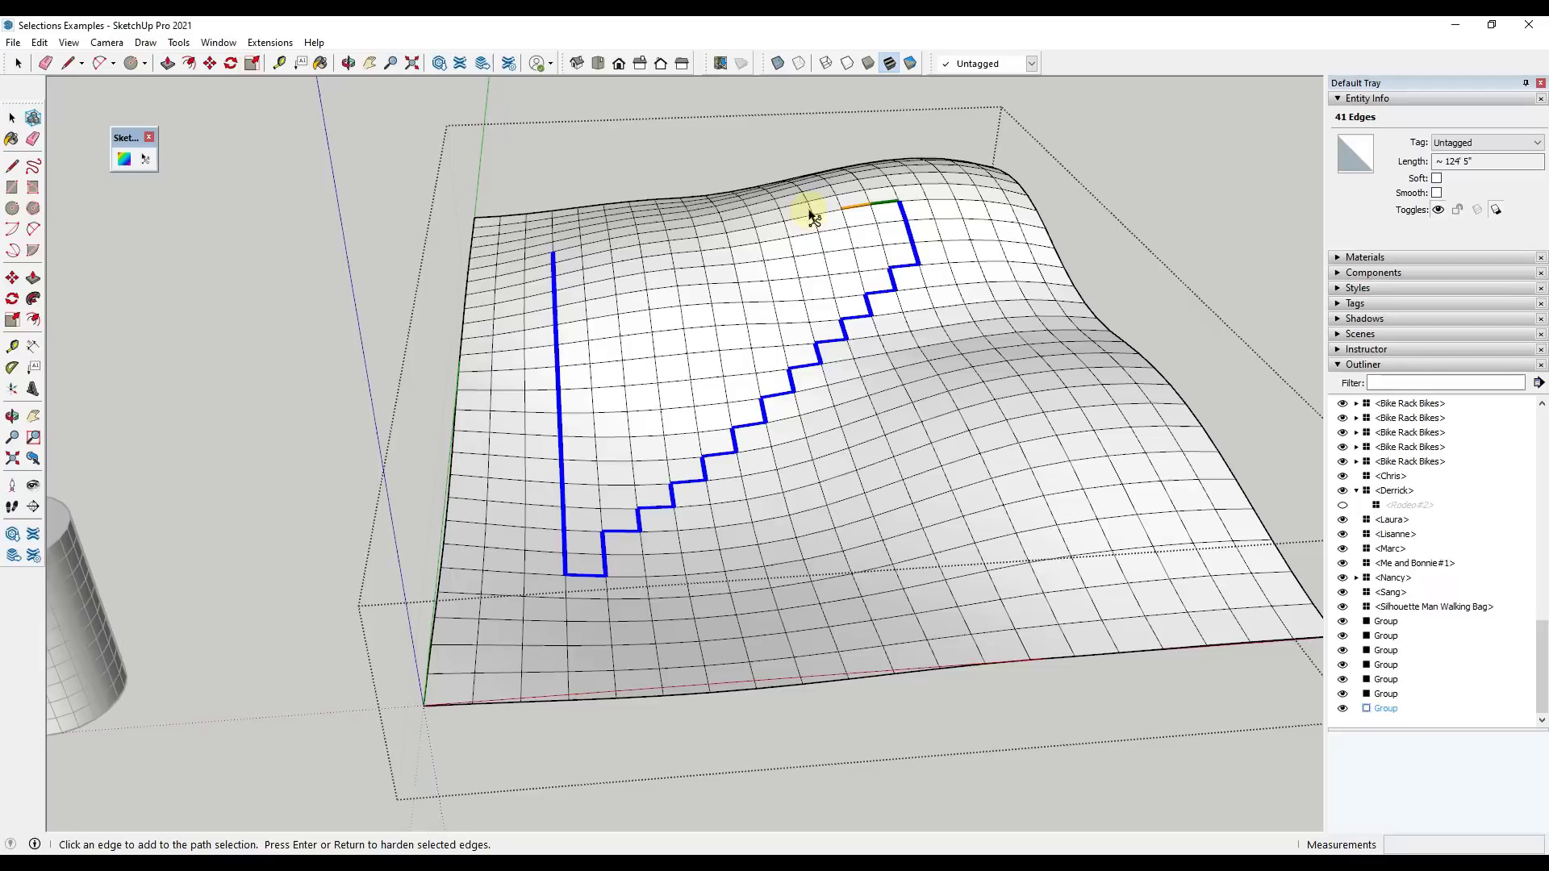
left_click(758, 226)
left_click(772, 295)
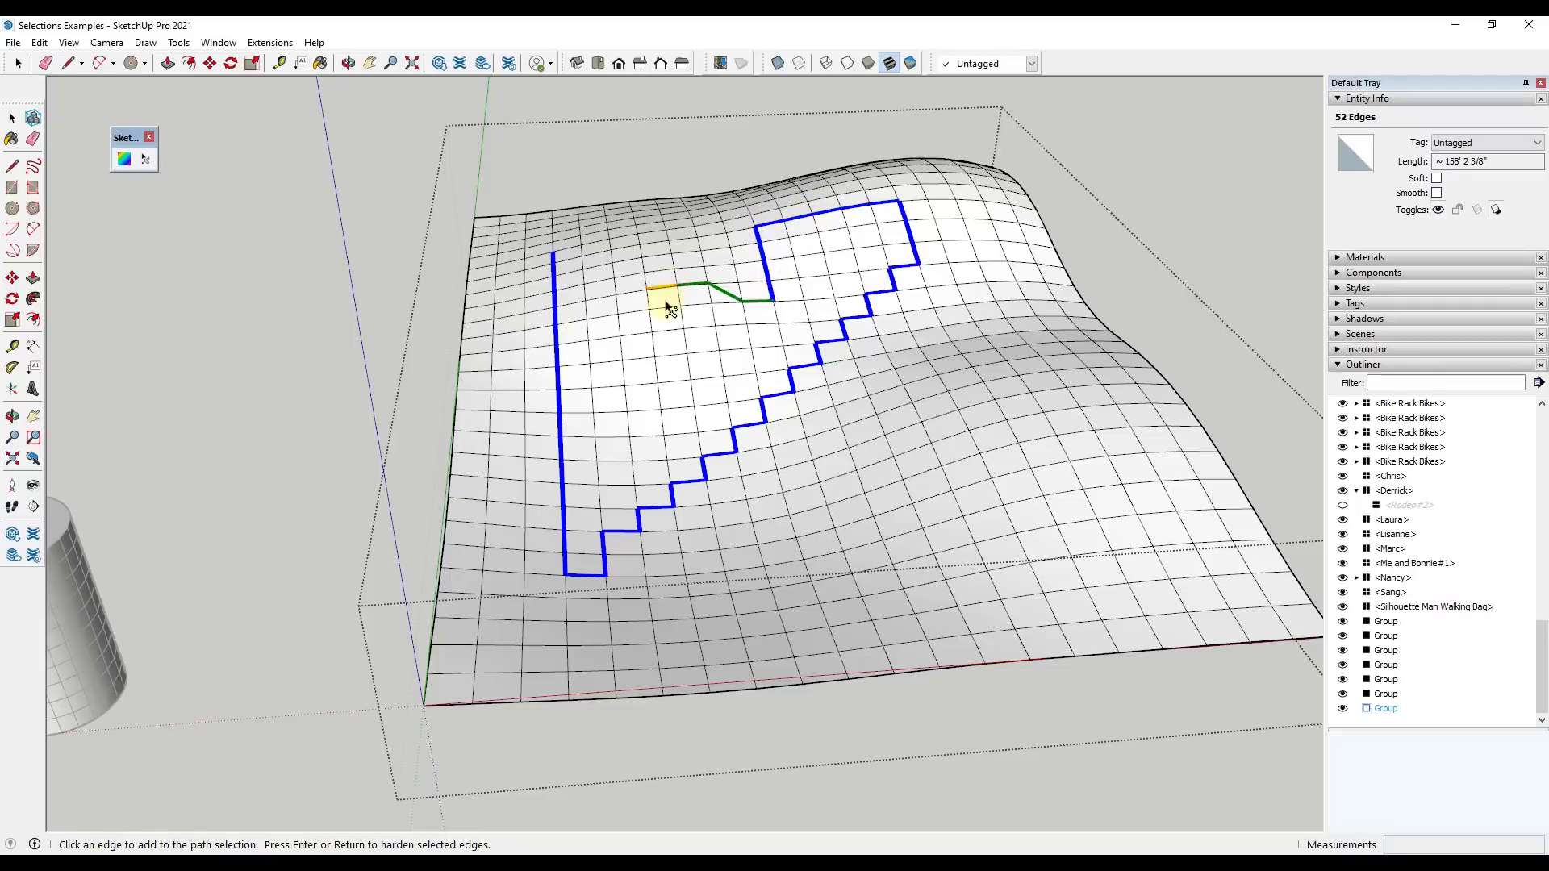
left_click(618, 312)
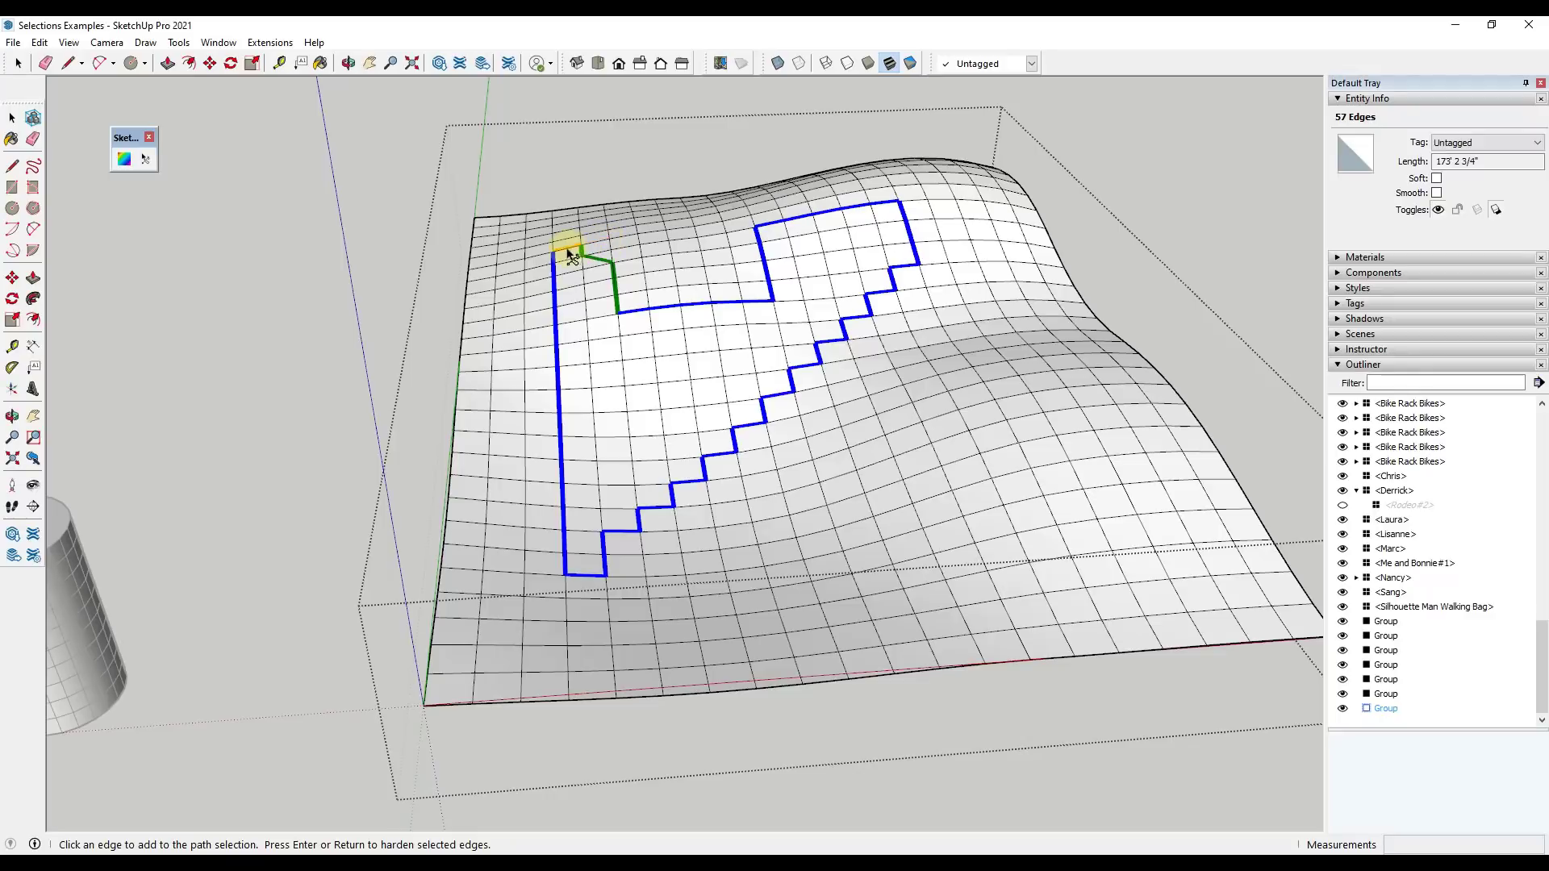
left_click(610, 244)
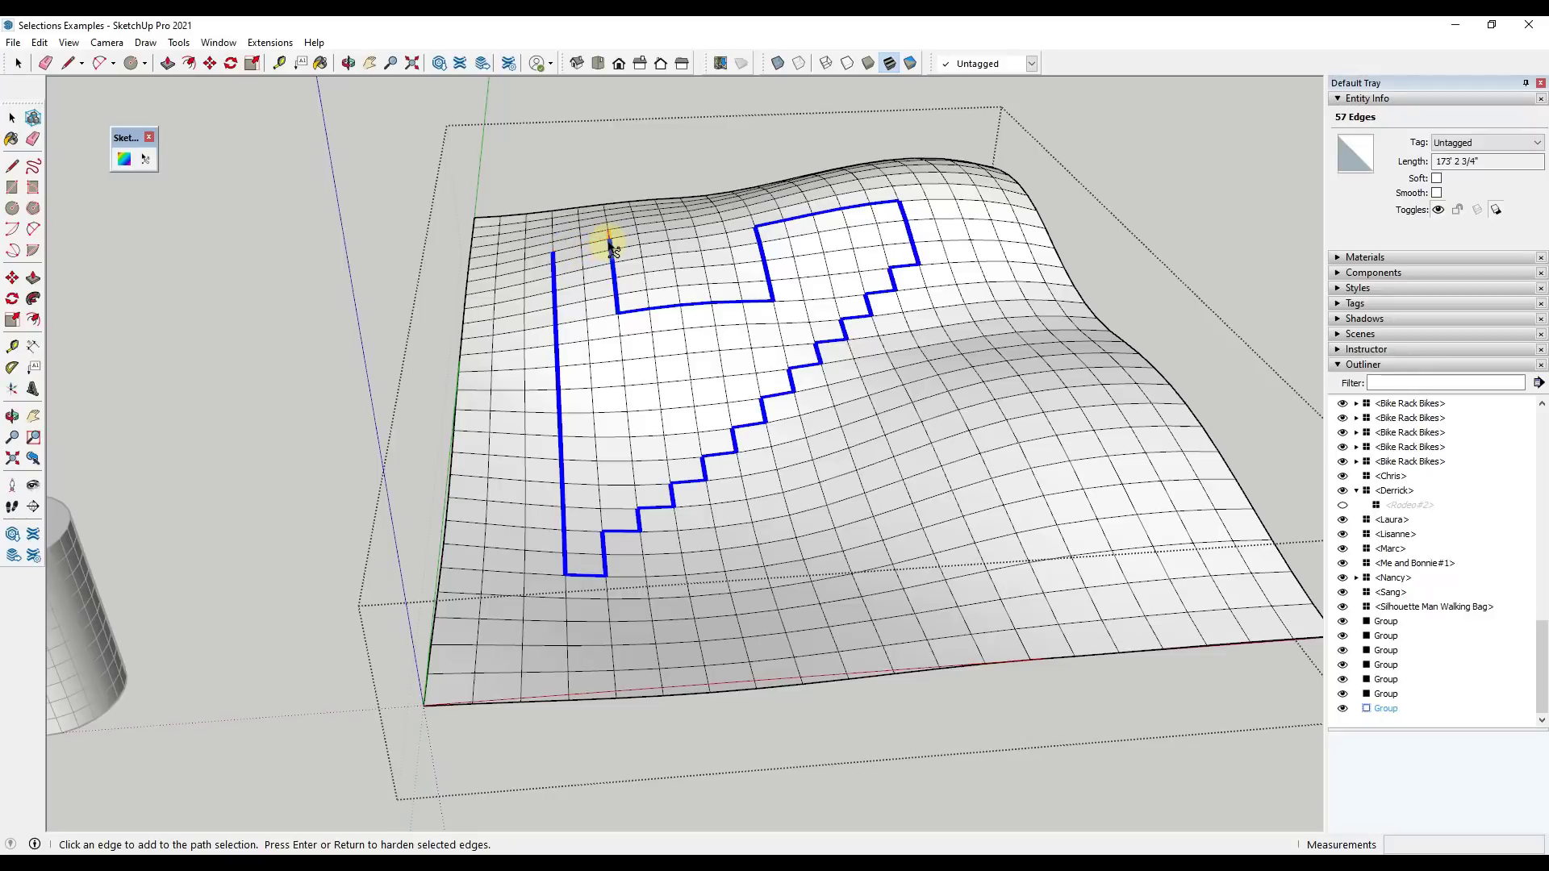
left_click(555, 247)
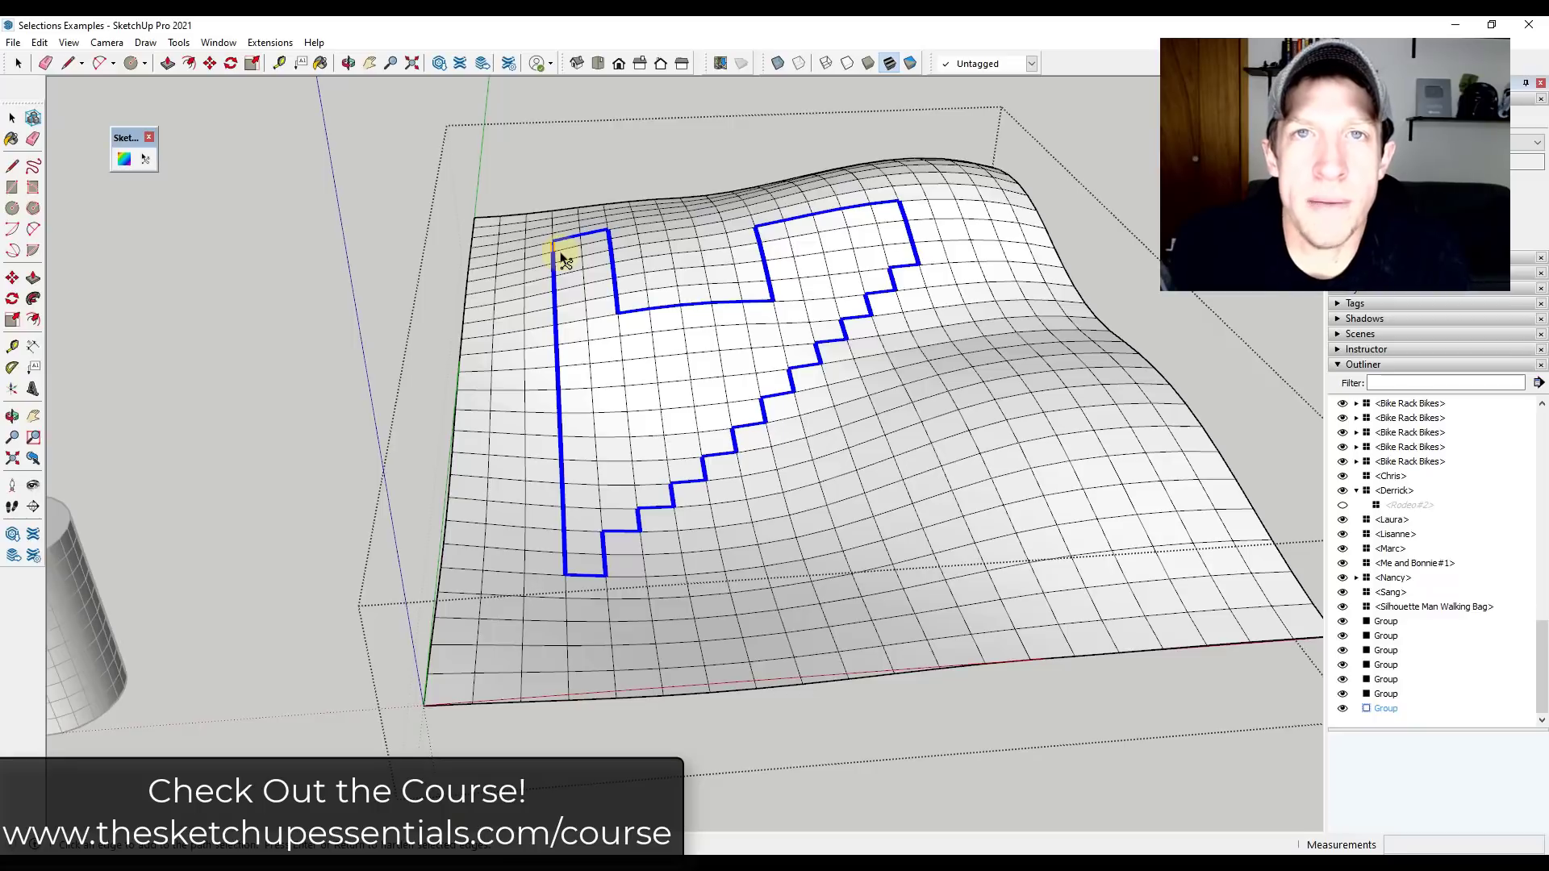